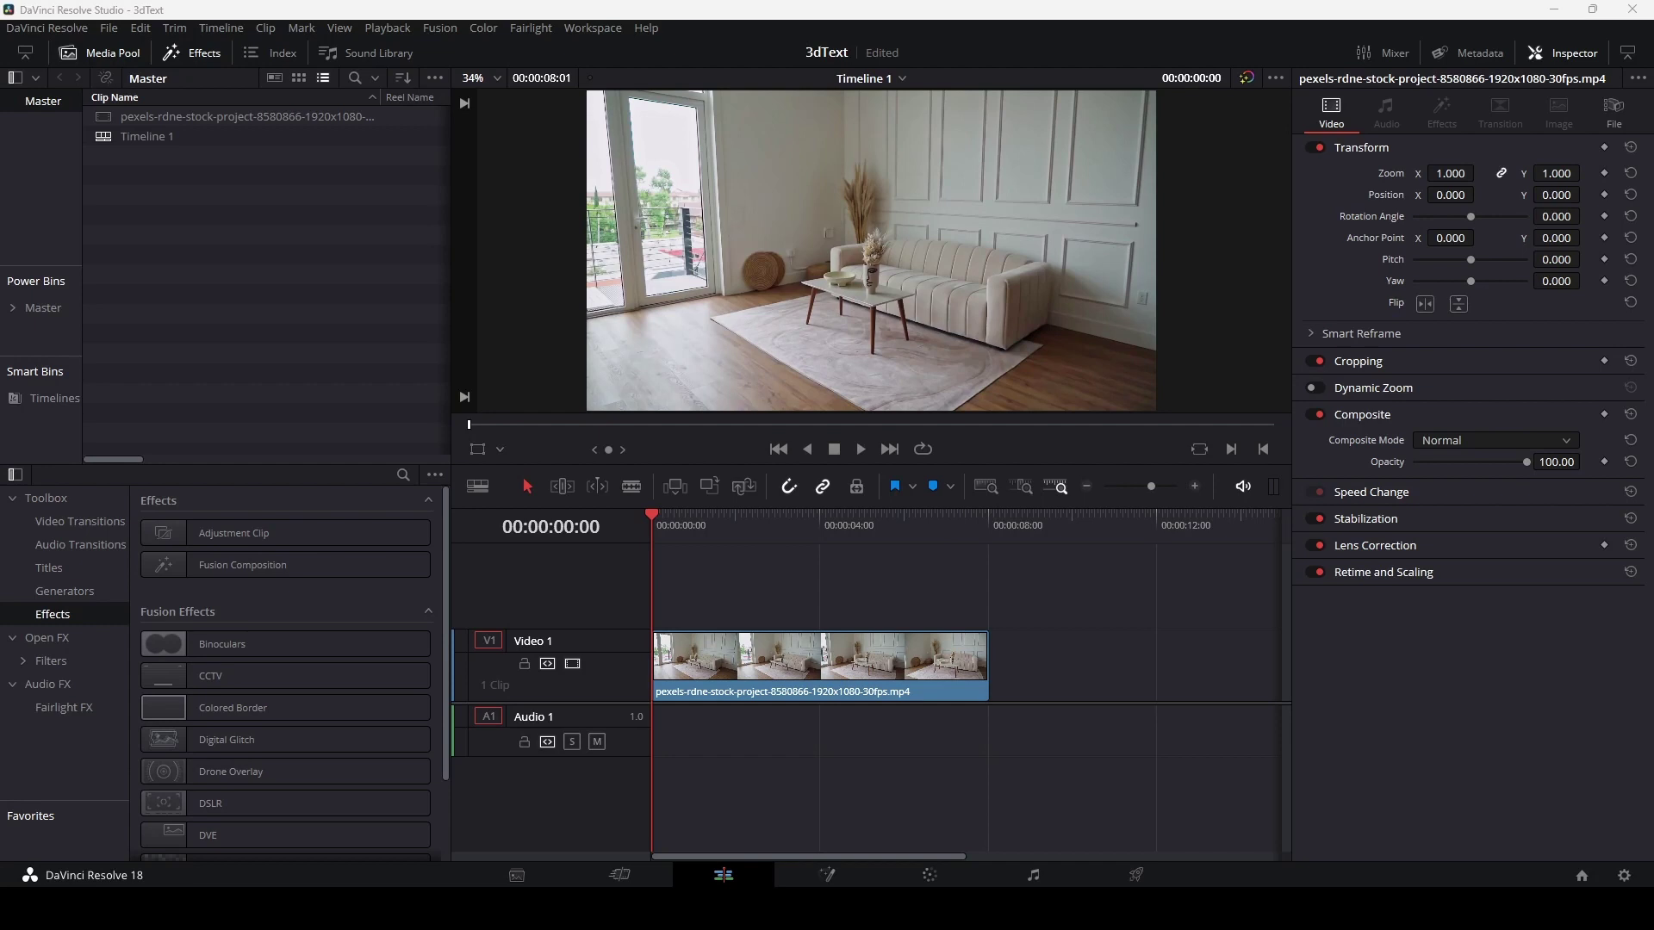
Step: Play the living-room clip, stop it, and jump back to about four seconds in
left_click(860, 450)
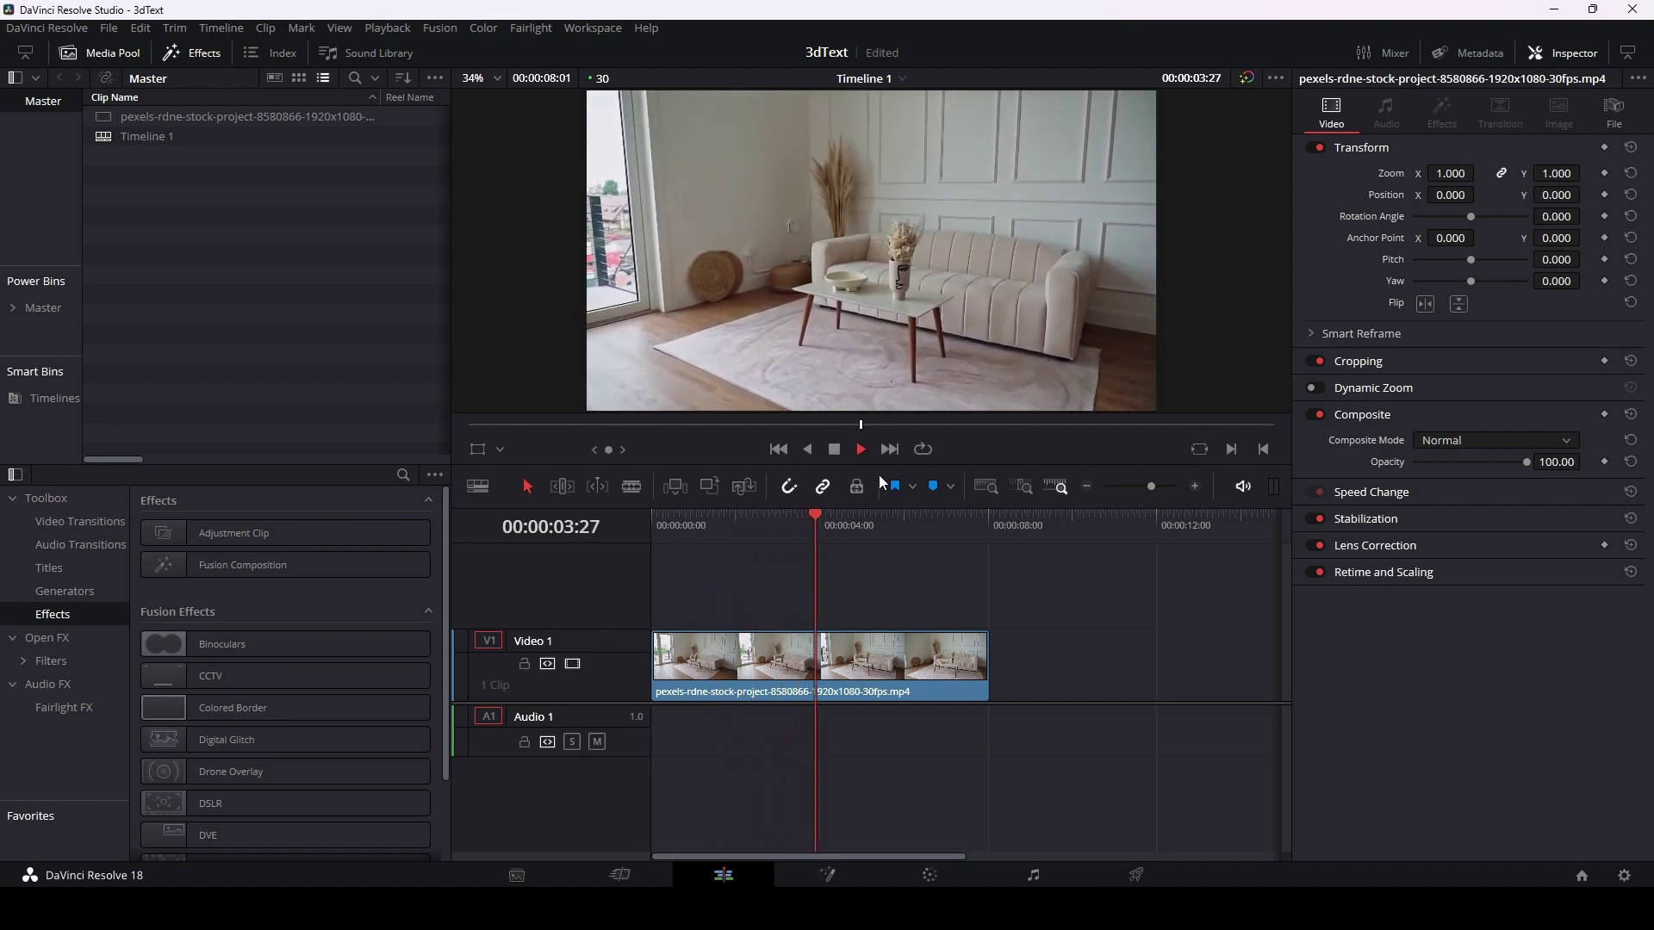
key("space")
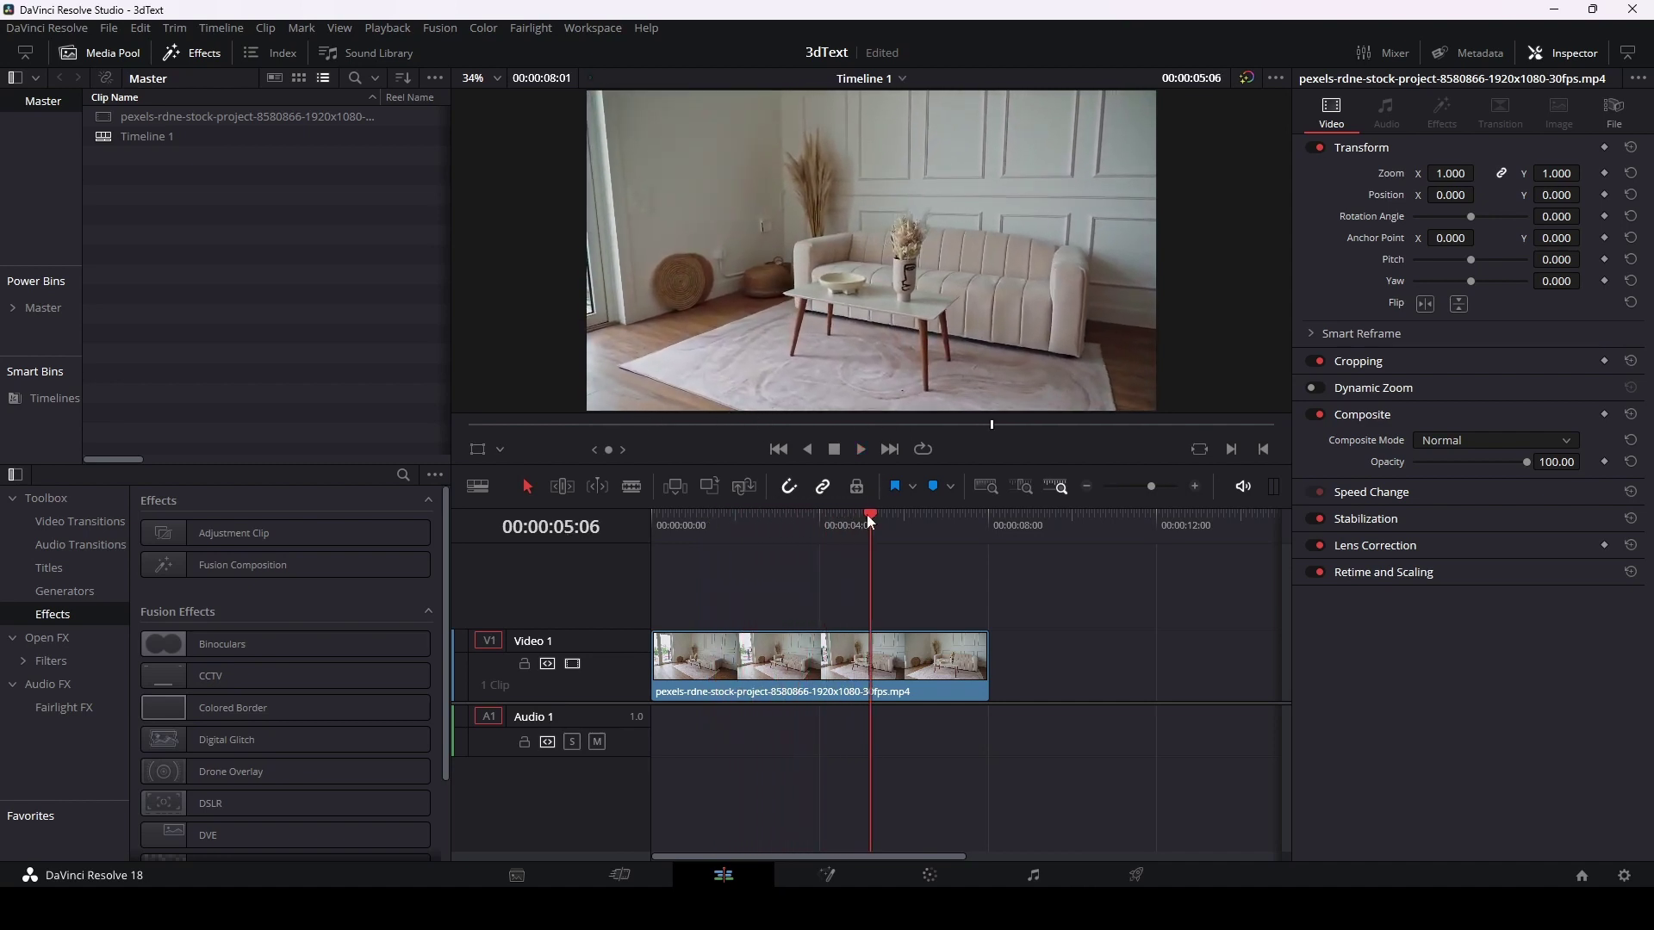
left_click(836, 520)
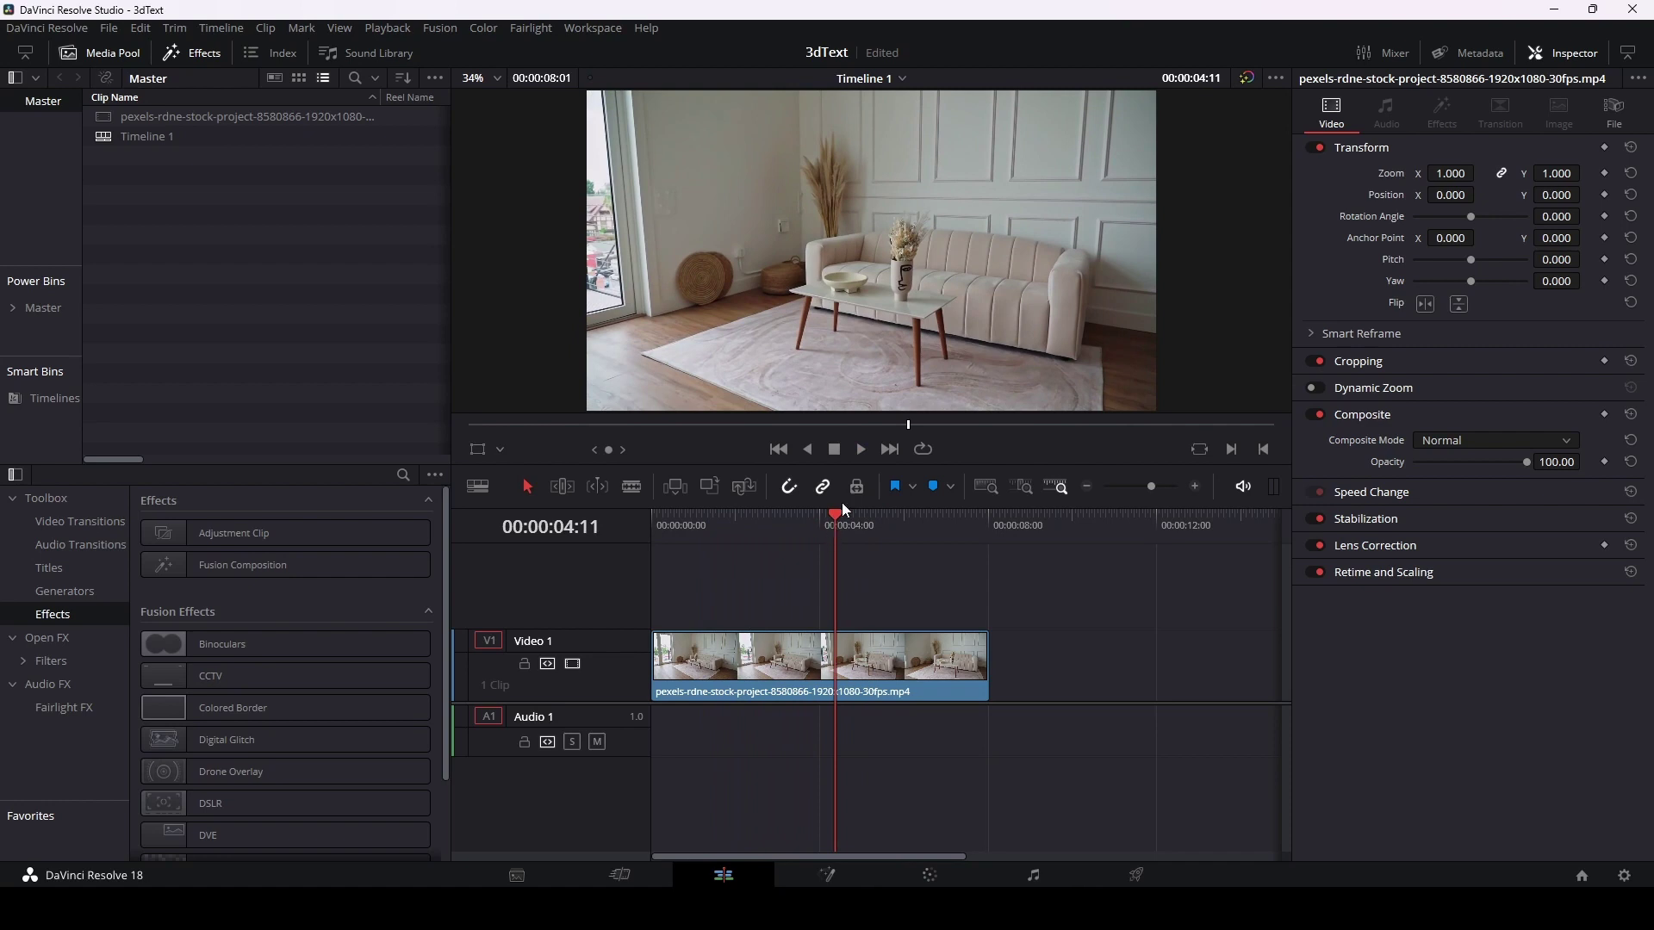
Step: Switch to the Fusion node graph and spread MediaIn1 and MediaOut1 further apart
left_click(825, 875)
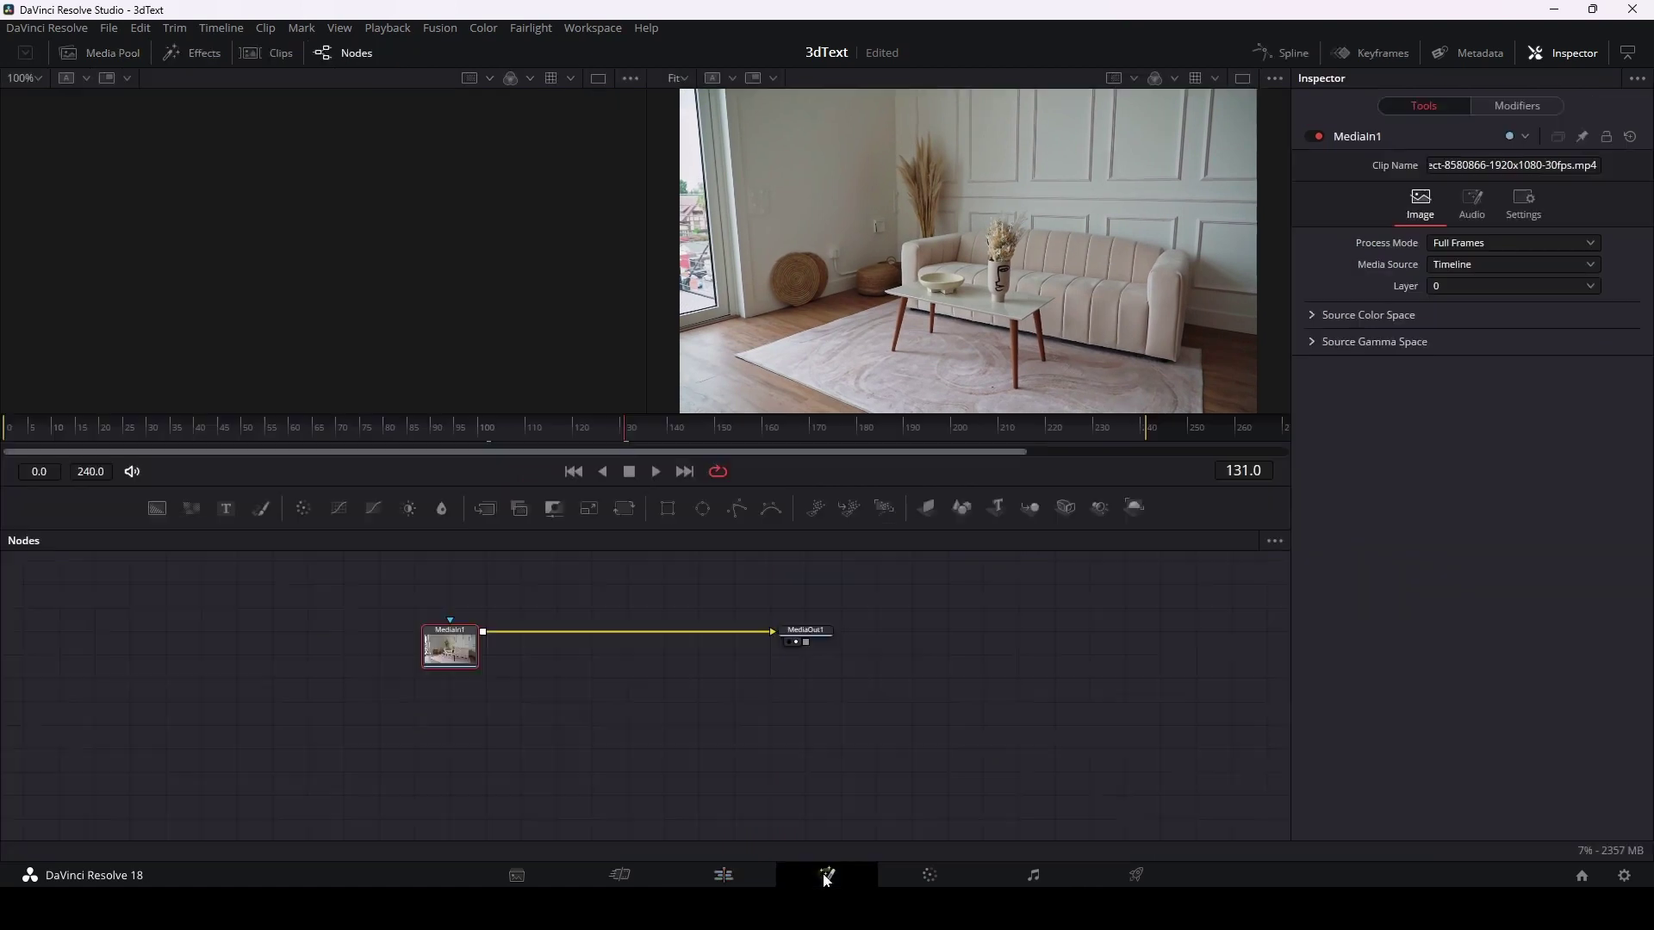
left_click_drag(273, 648, 115, 648)
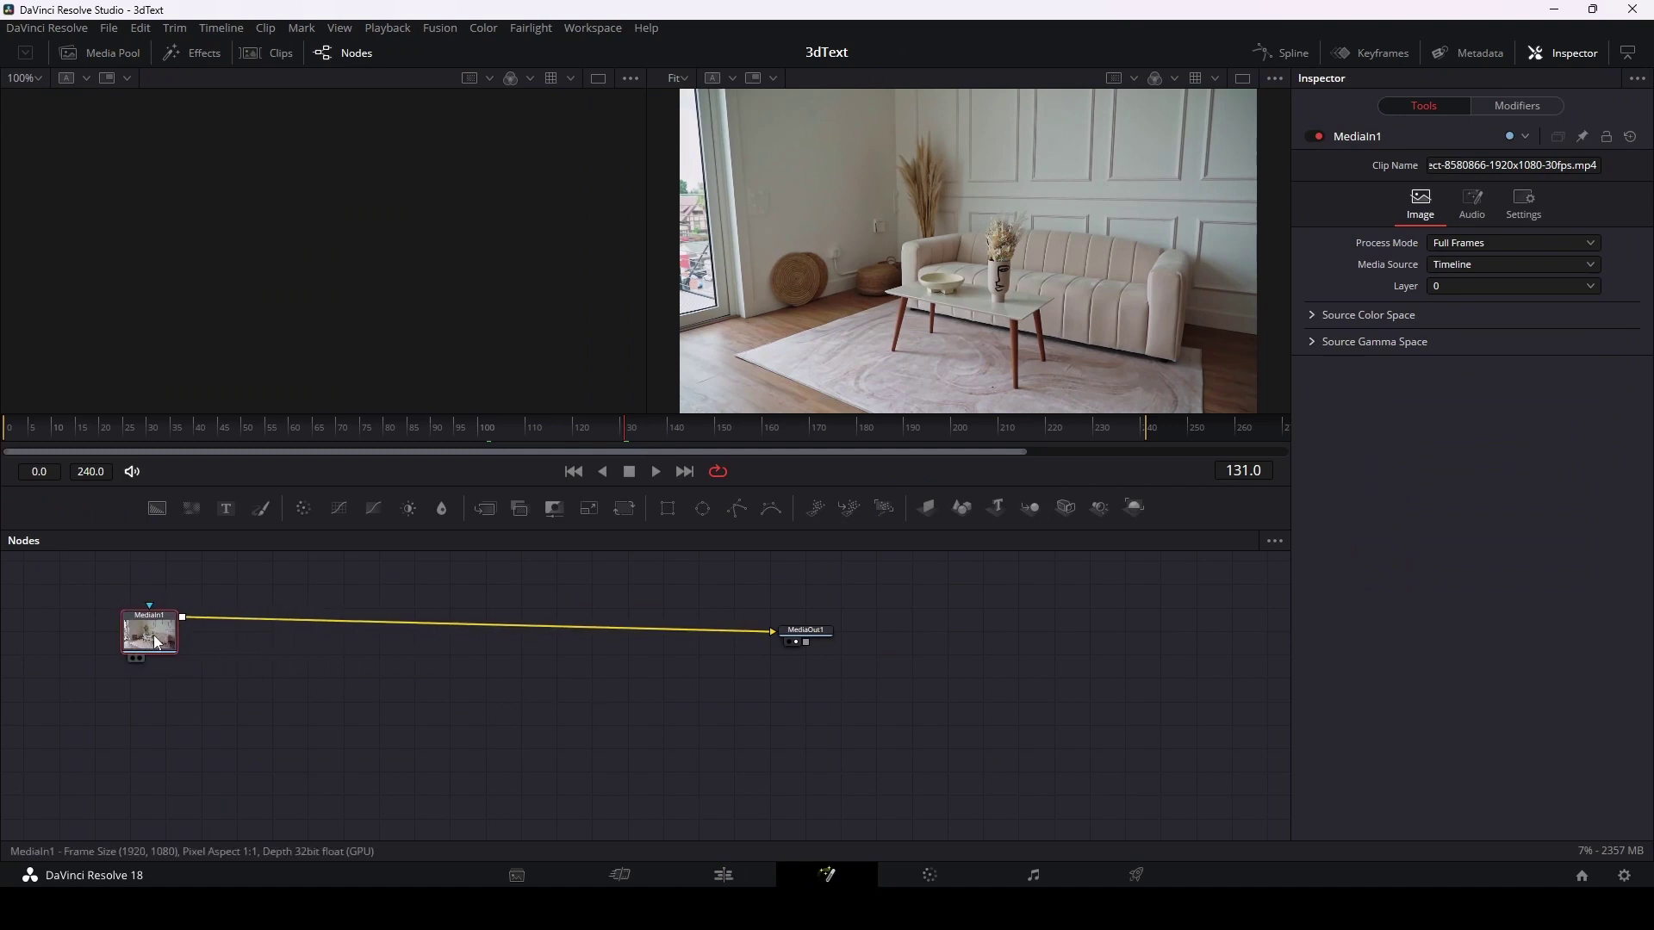
left_click_drag(820, 633, 1073, 632)
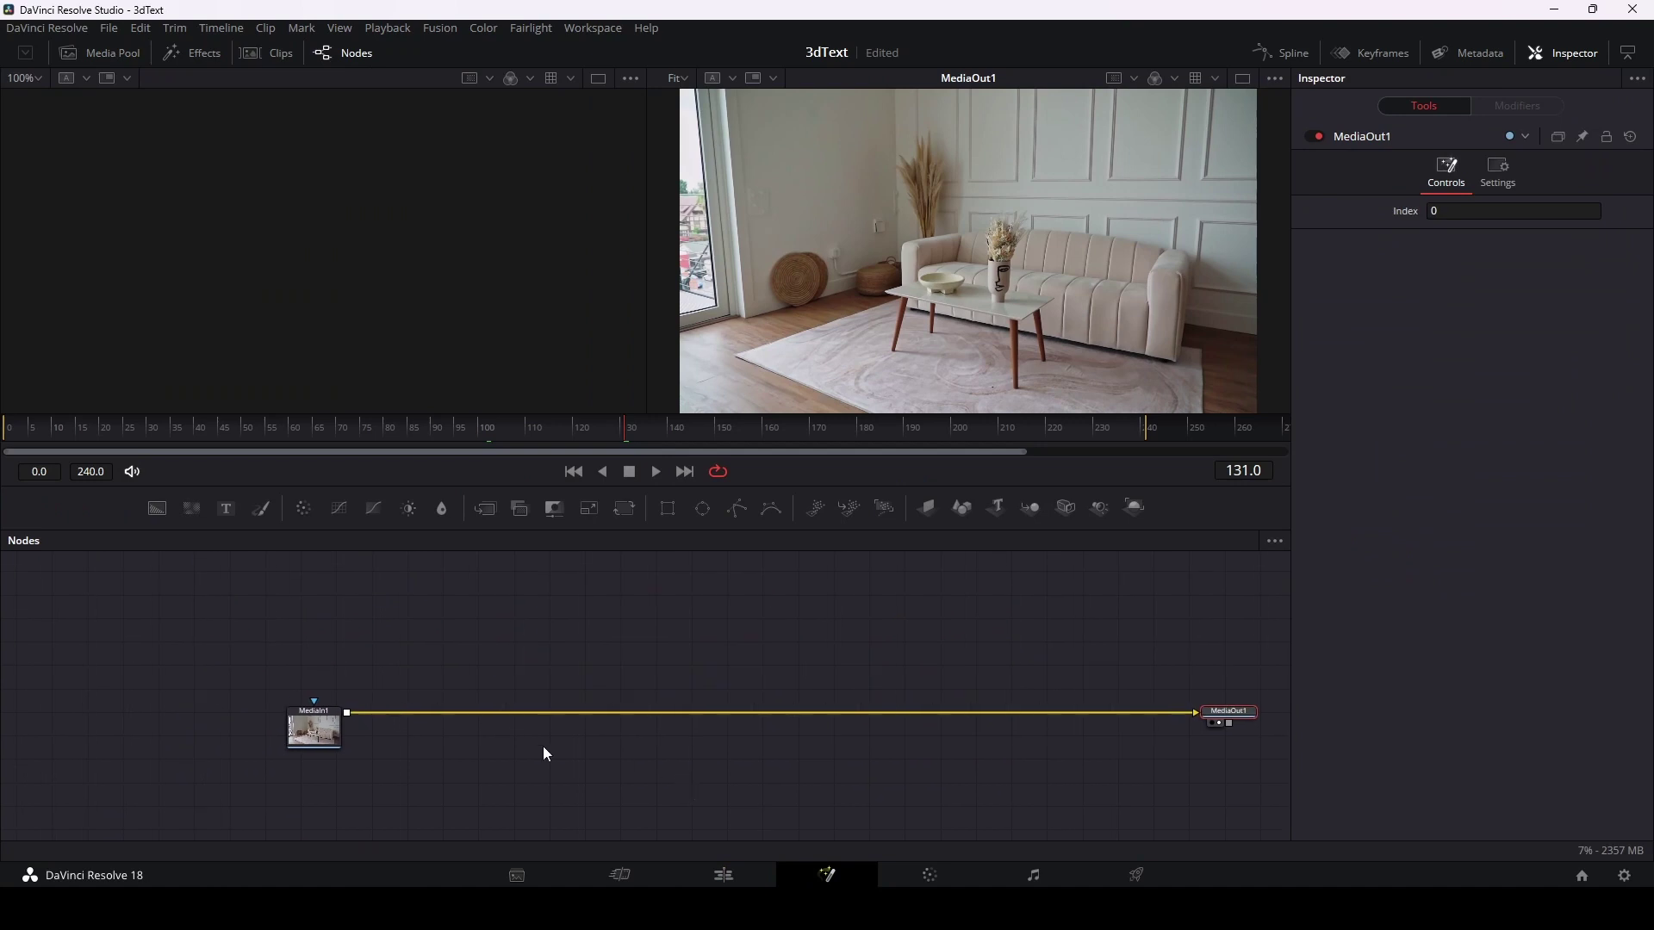
Step: Add a Camera Tracker node after MediaIn1 through the 'camera' tool search
left_click(305, 725)
mouse_move(303, 721)
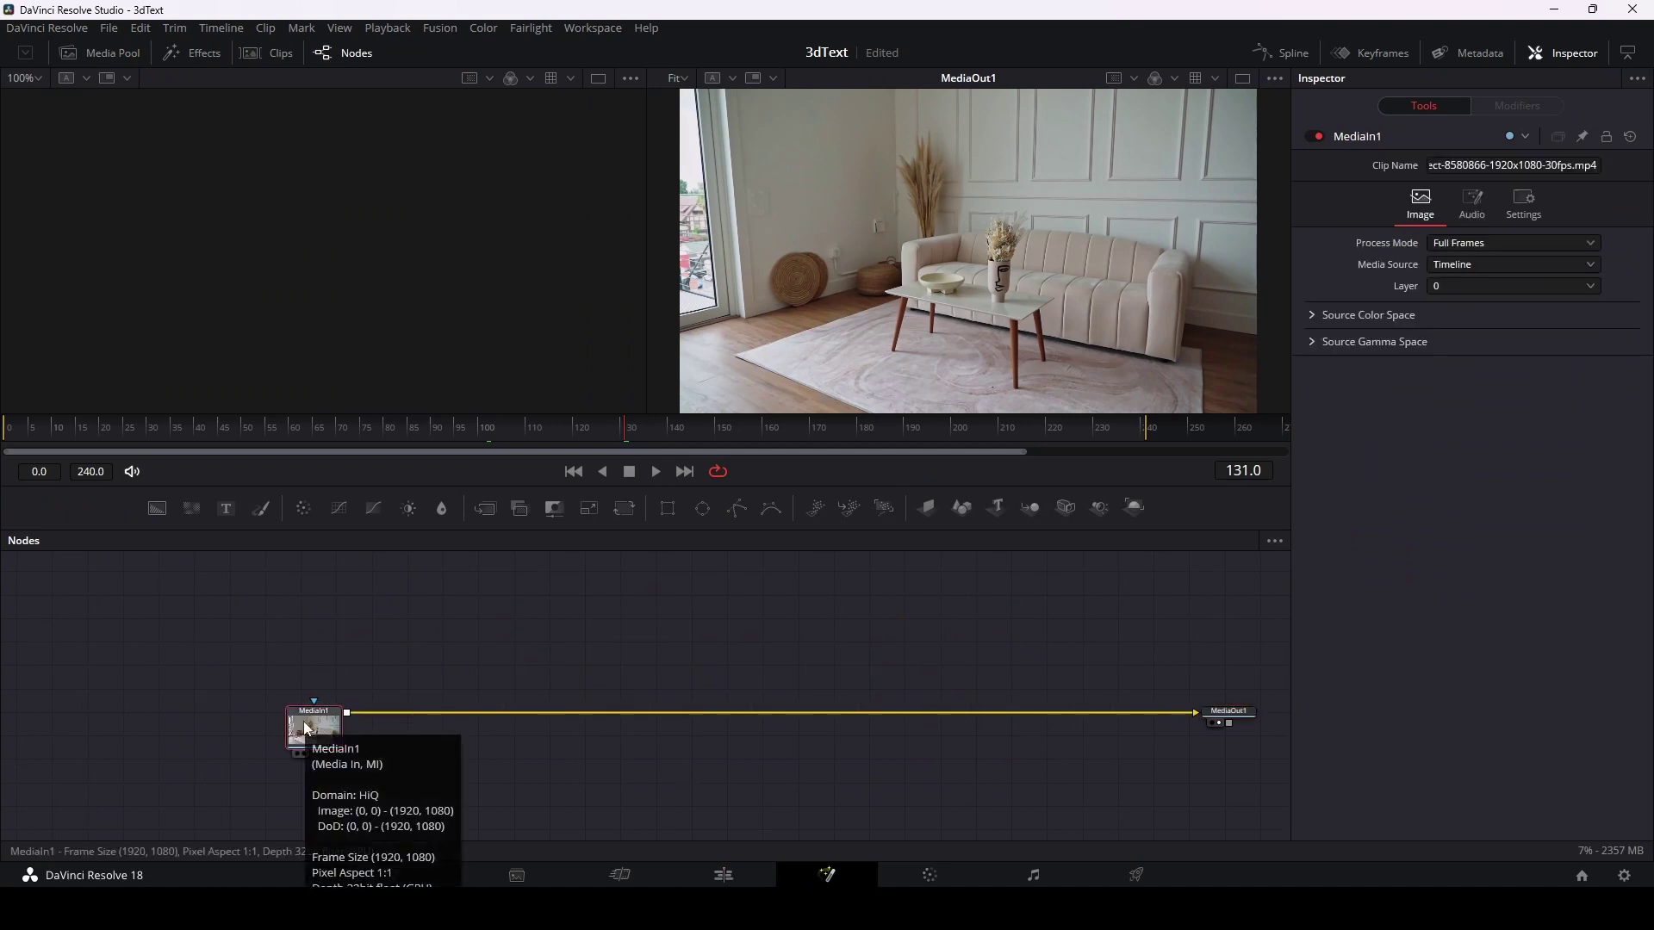
key("shift+space")
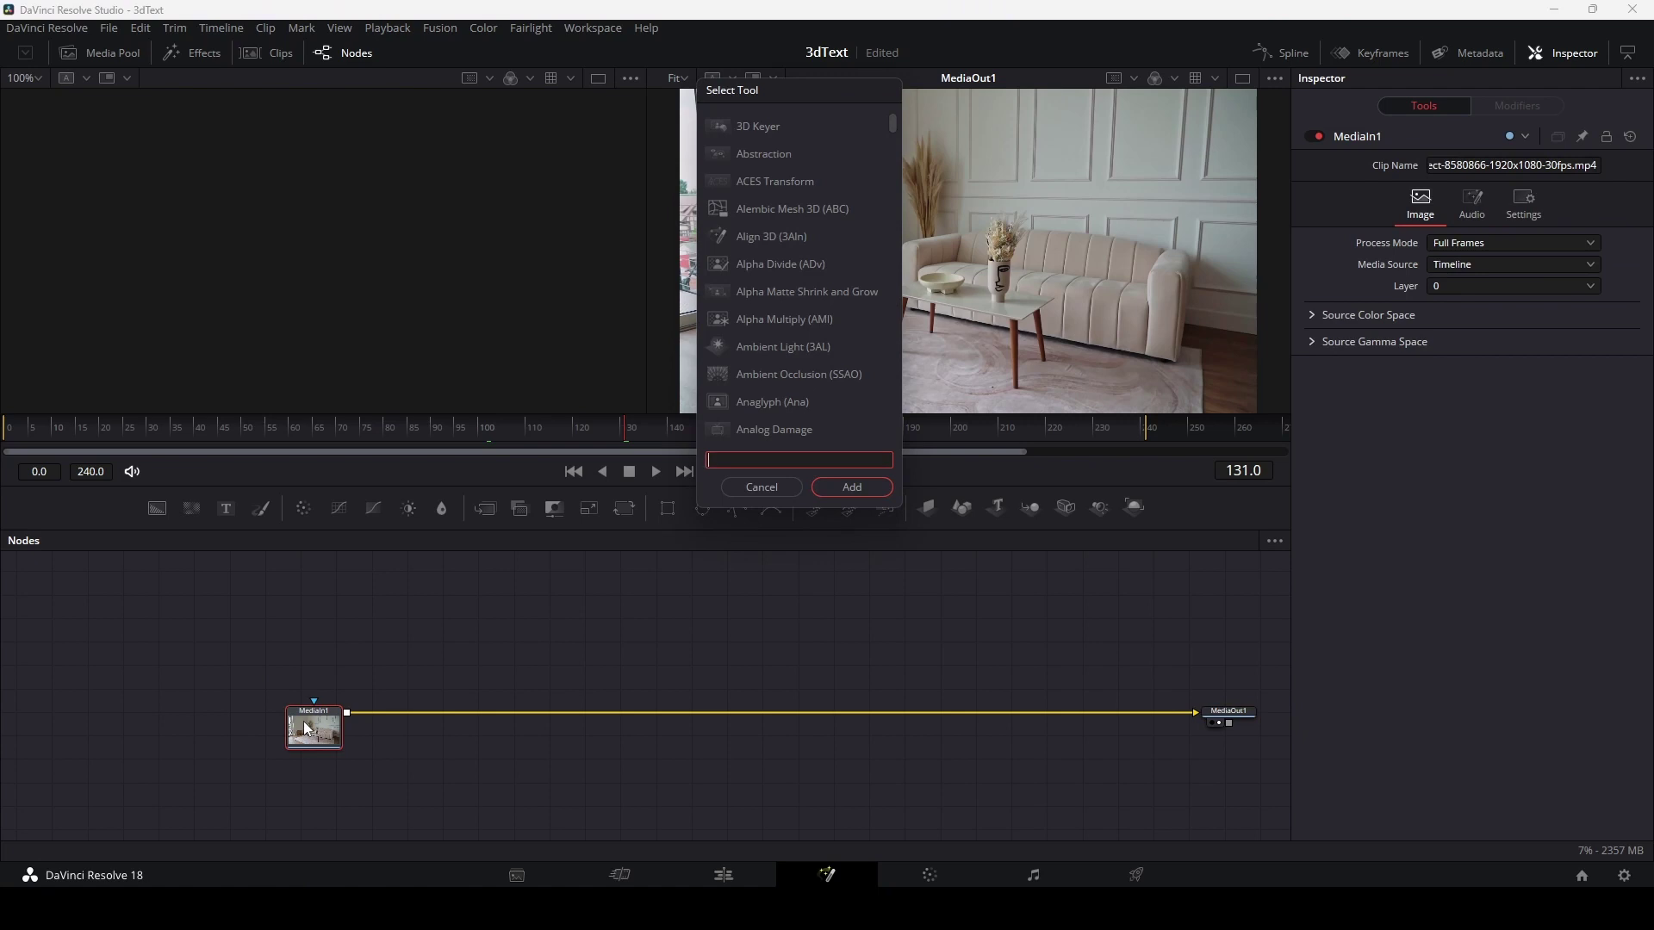
type("camera")
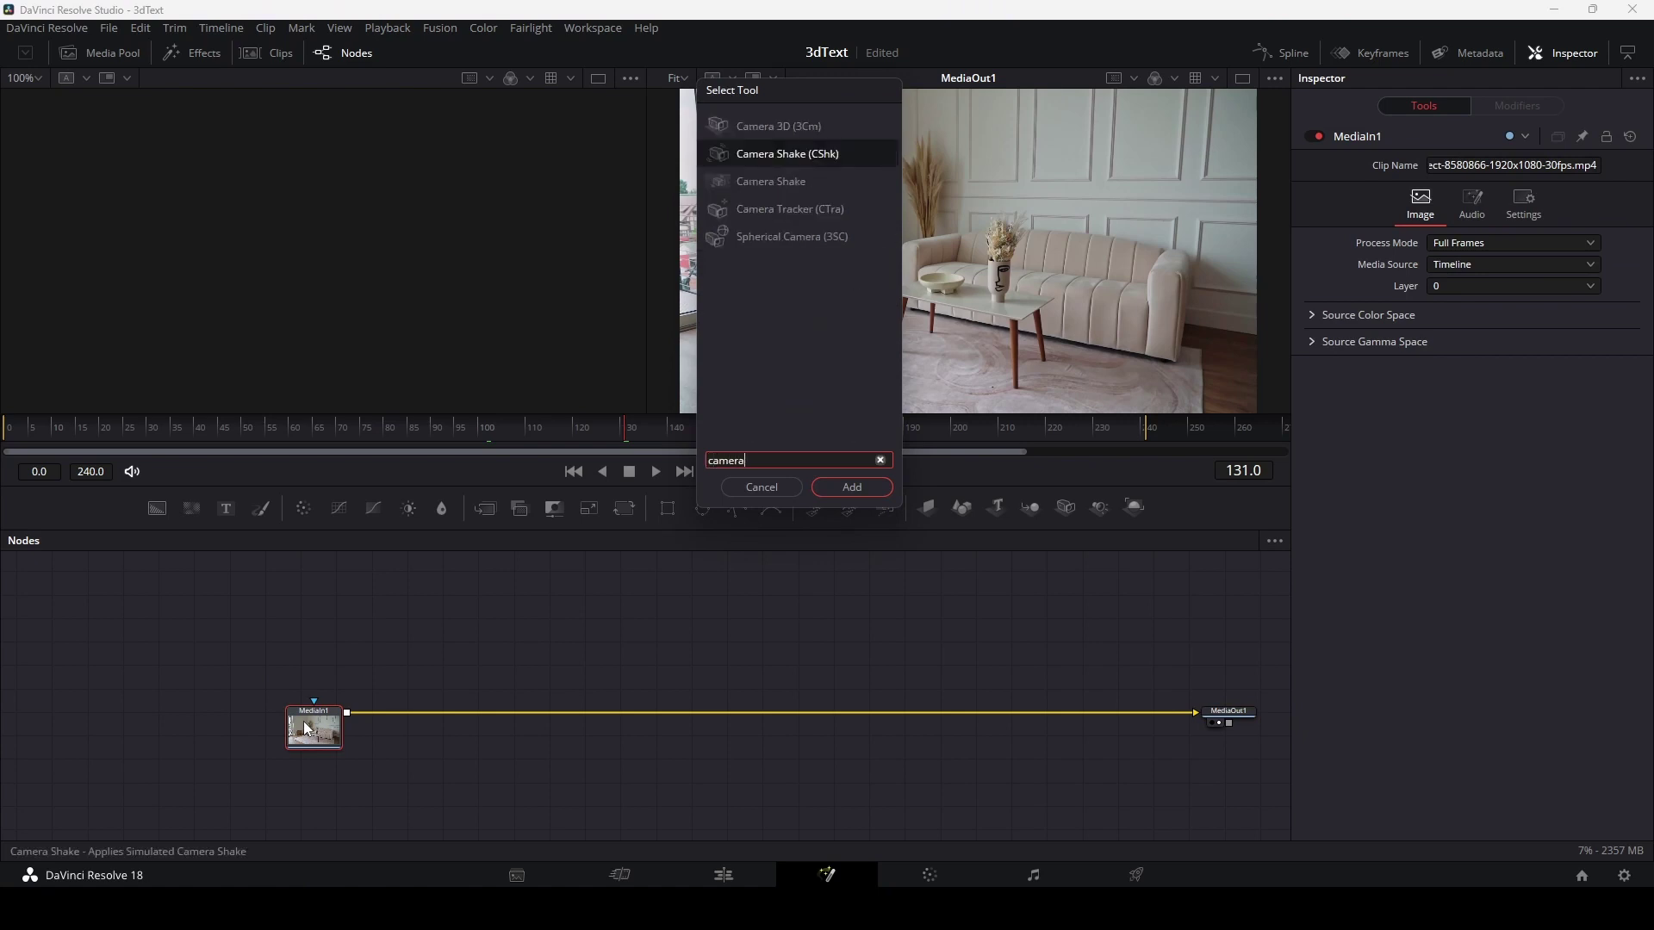
key("Down")
key("Down")
key("Return")
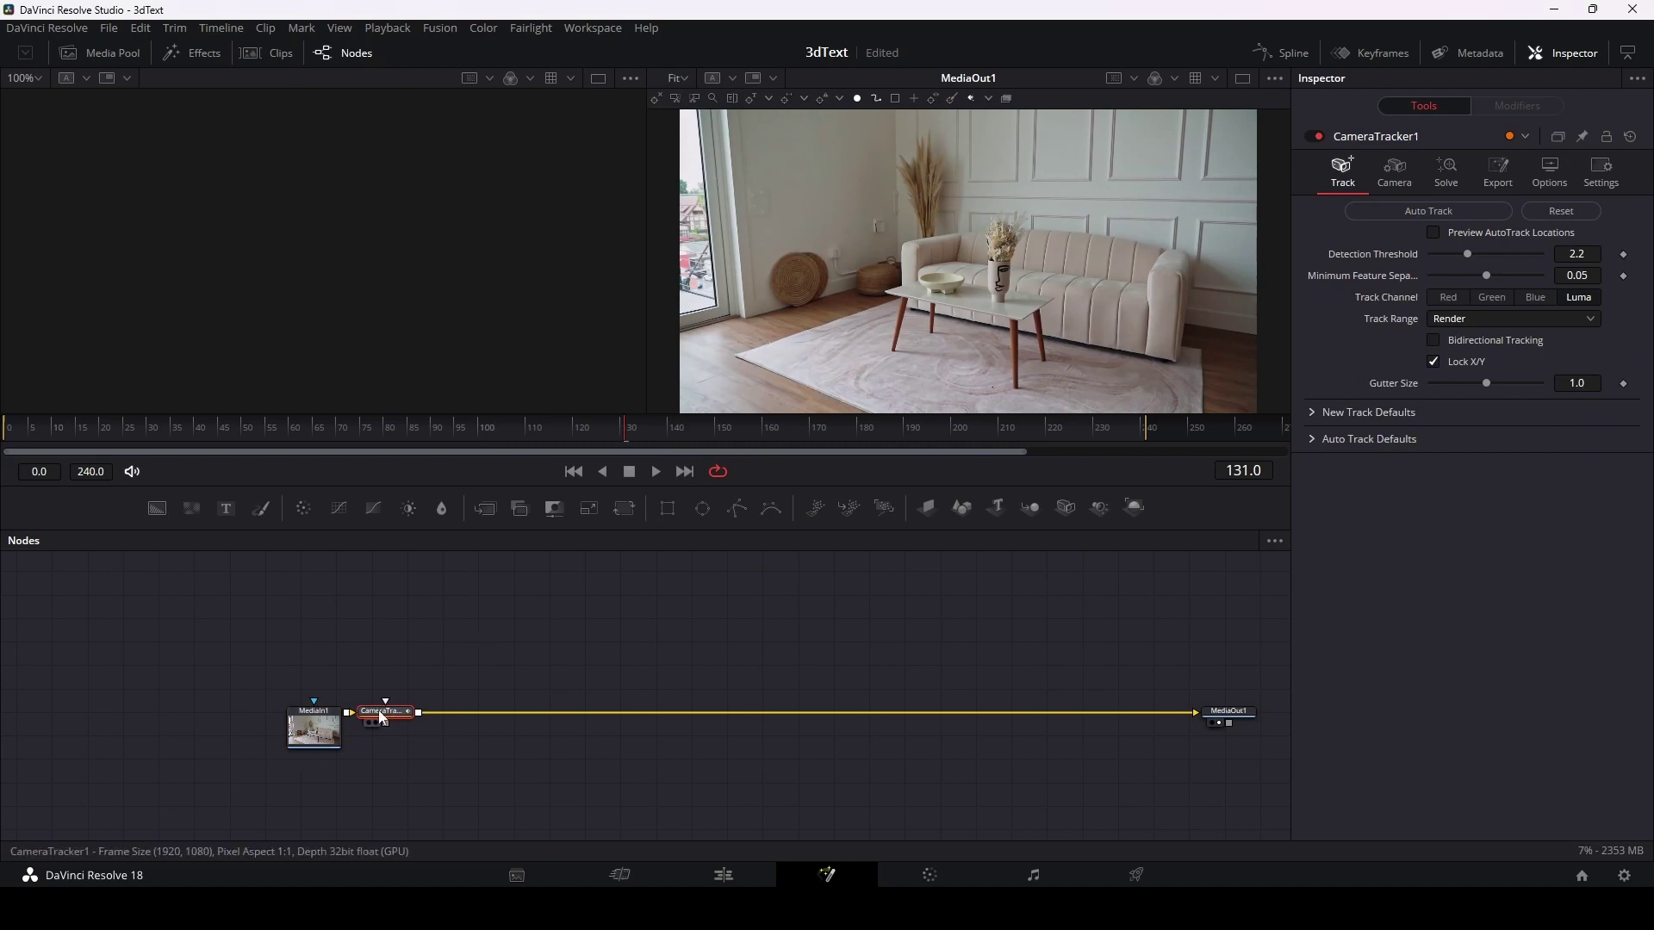
Step: Auto-track the clip with previewed track locations and detection threshold lowered to 1.8, yielding 339 tracks
left_click_drag(382, 712, 494, 713)
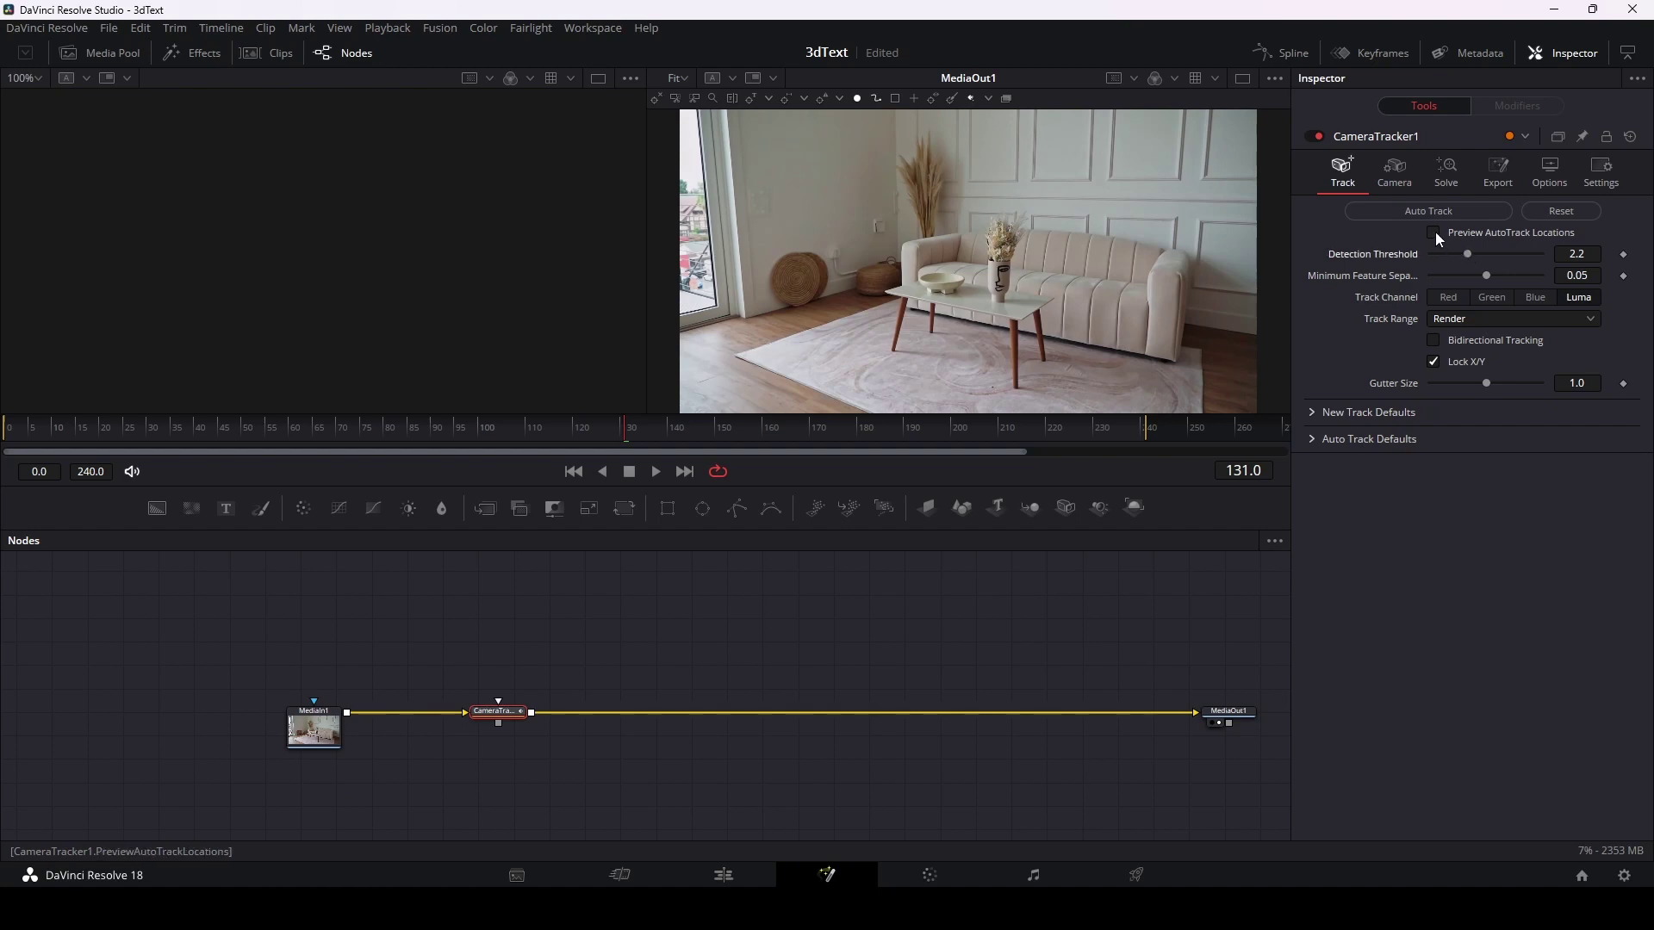
left_click(1436, 231)
left_click_drag(1467, 256, 1424, 253)
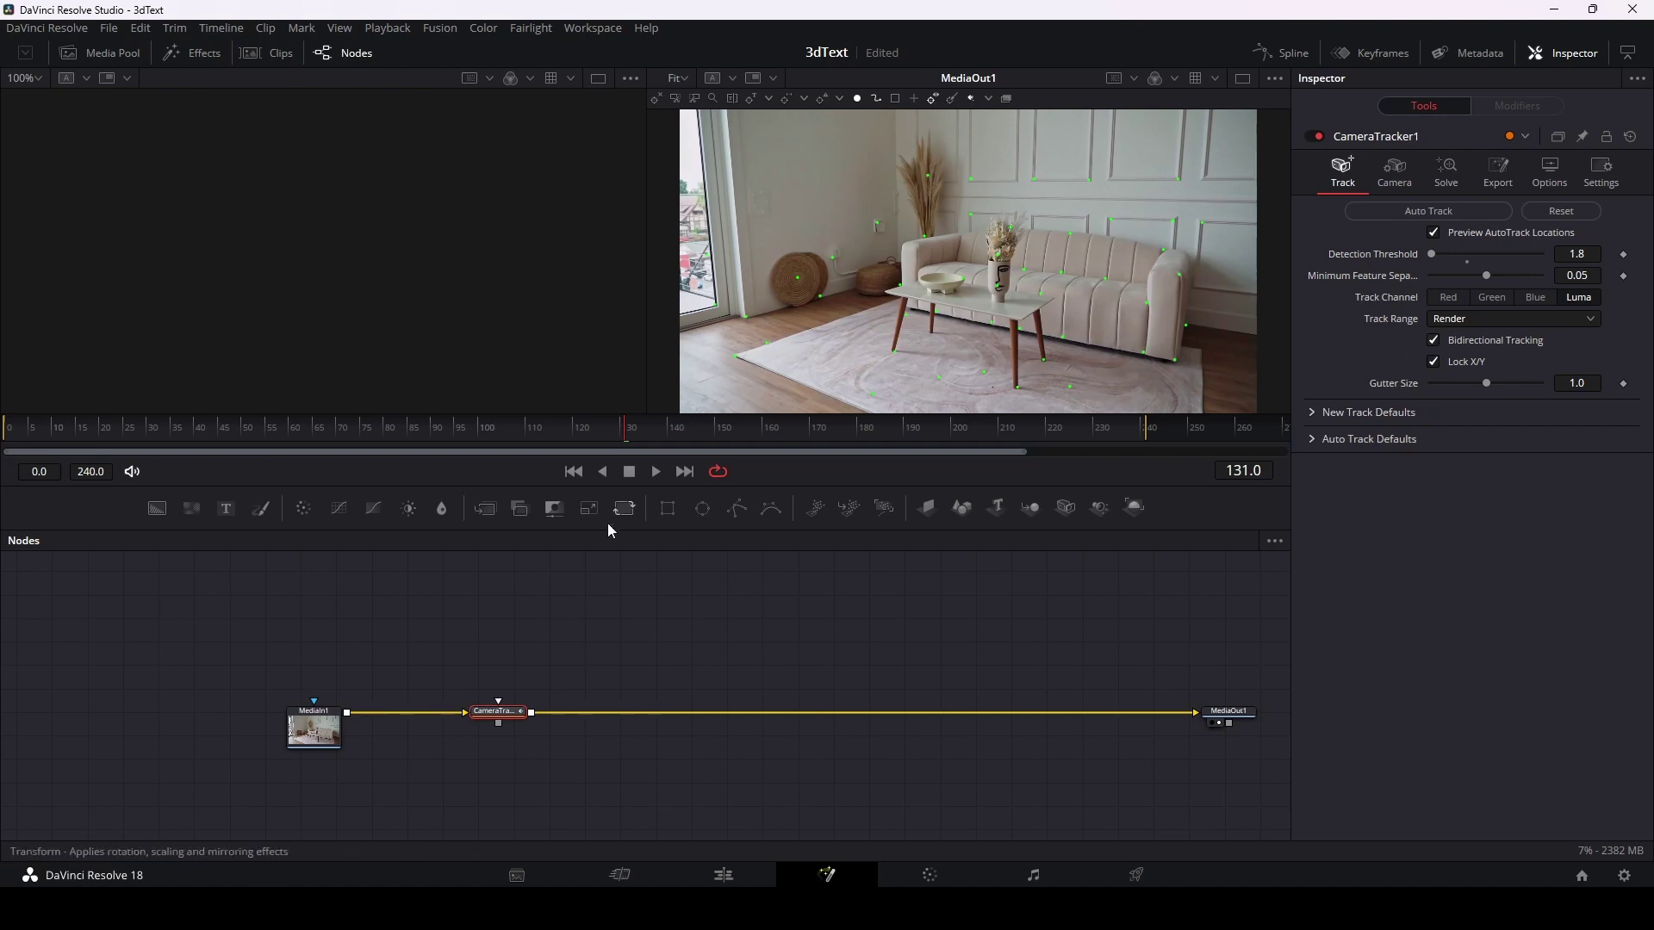
left_click(1405, 212)
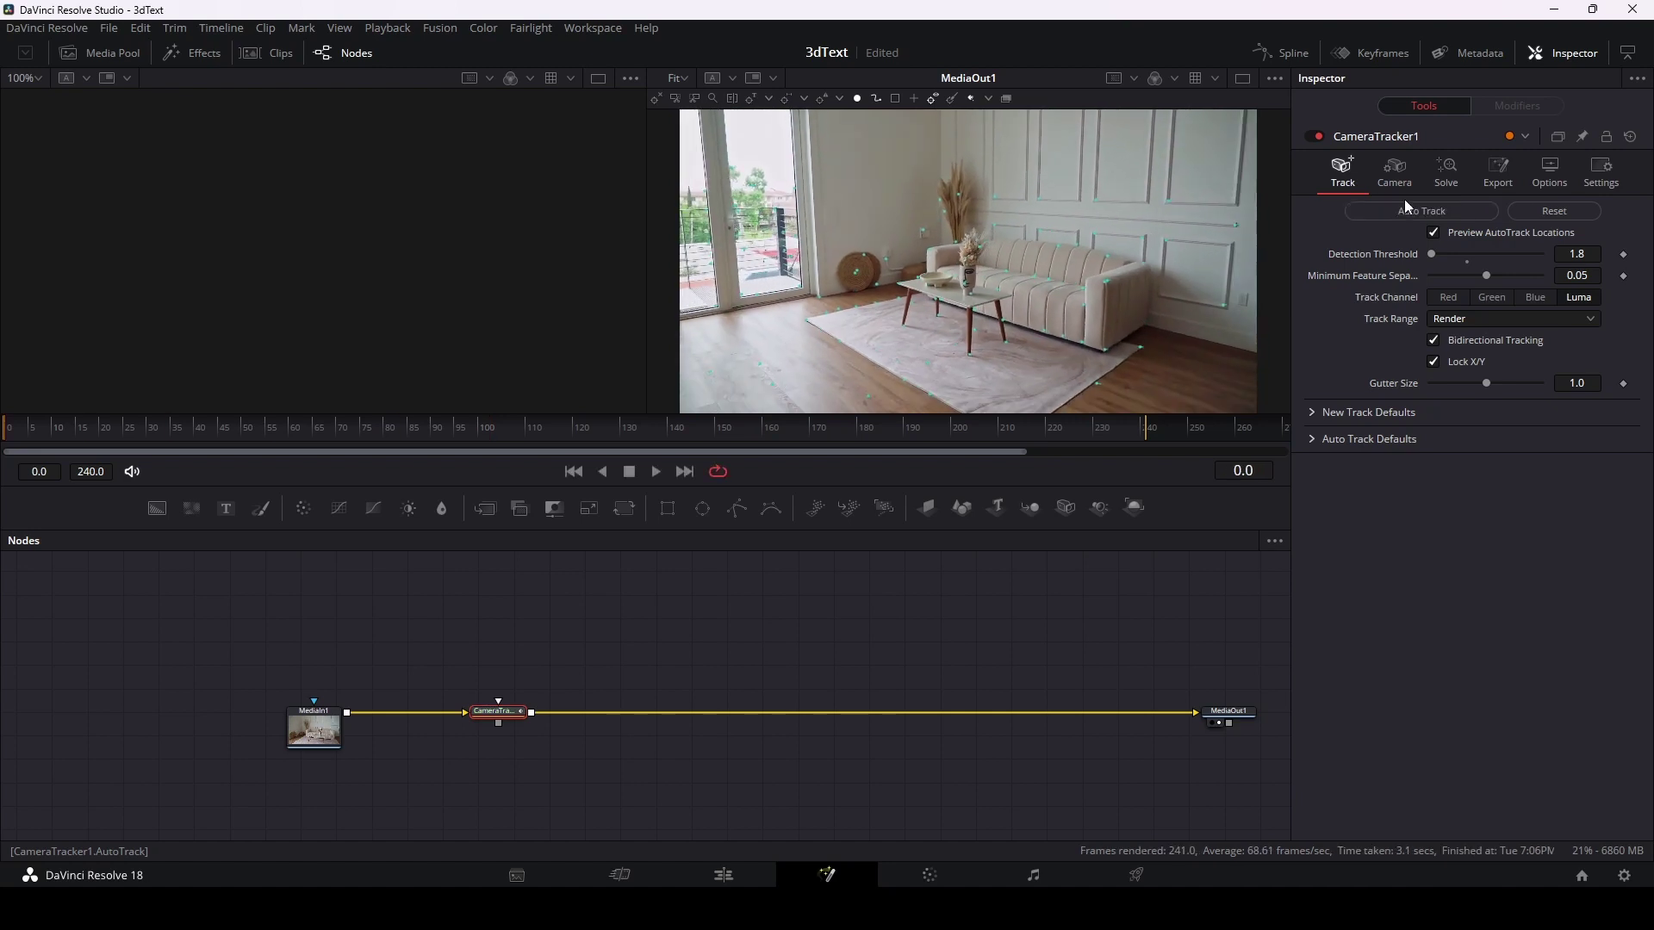
left_click(1441, 177)
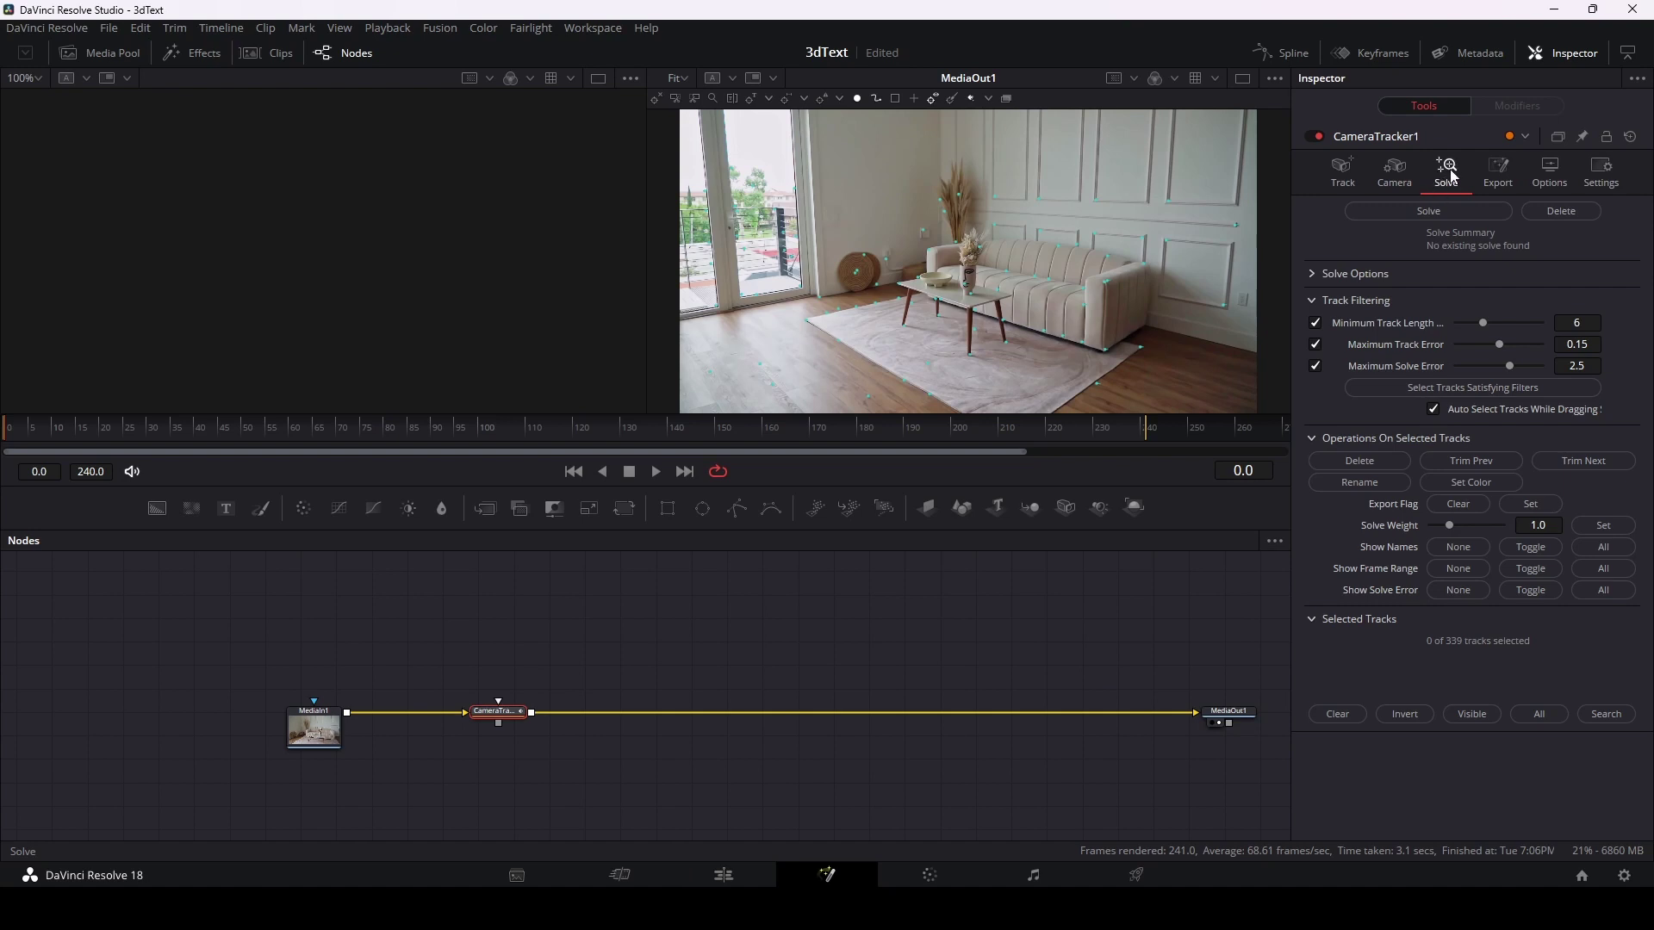
Step: Solve the camera, reaching a 1.0307-pixel average error at 14.50 mm focal length
left_click(1408, 214)
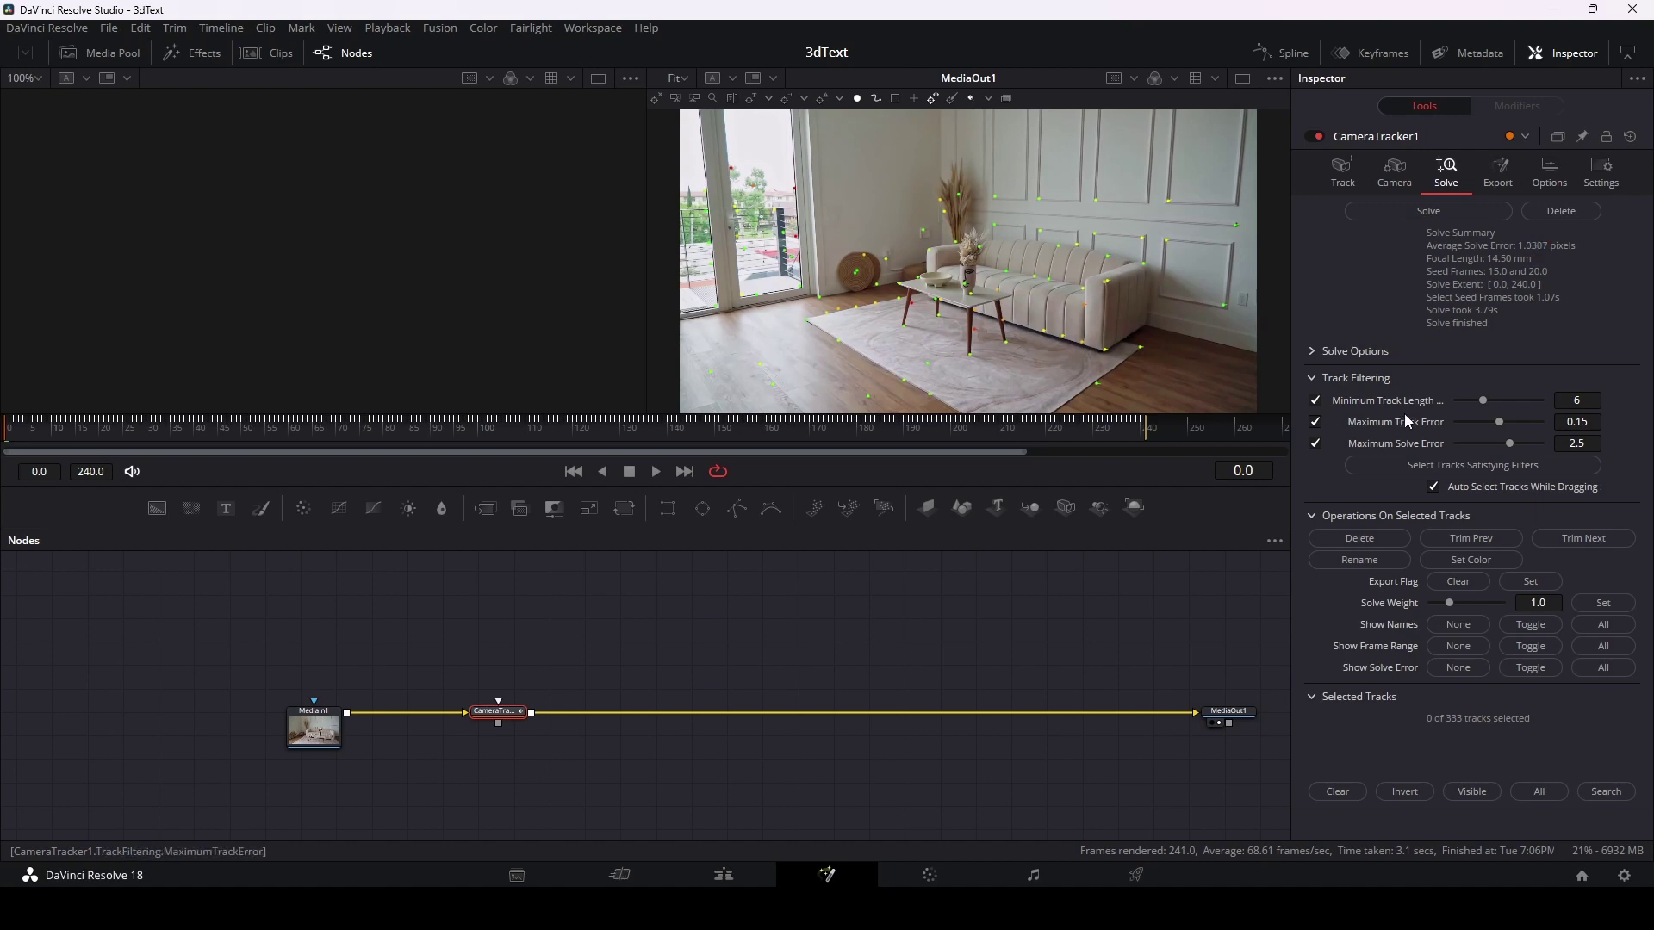
Step: Filter tracks to minimum length 8, track error 0.105, solve error 2.02, delete failures, and re-solve
left_click_drag(1482, 401, 1474, 405)
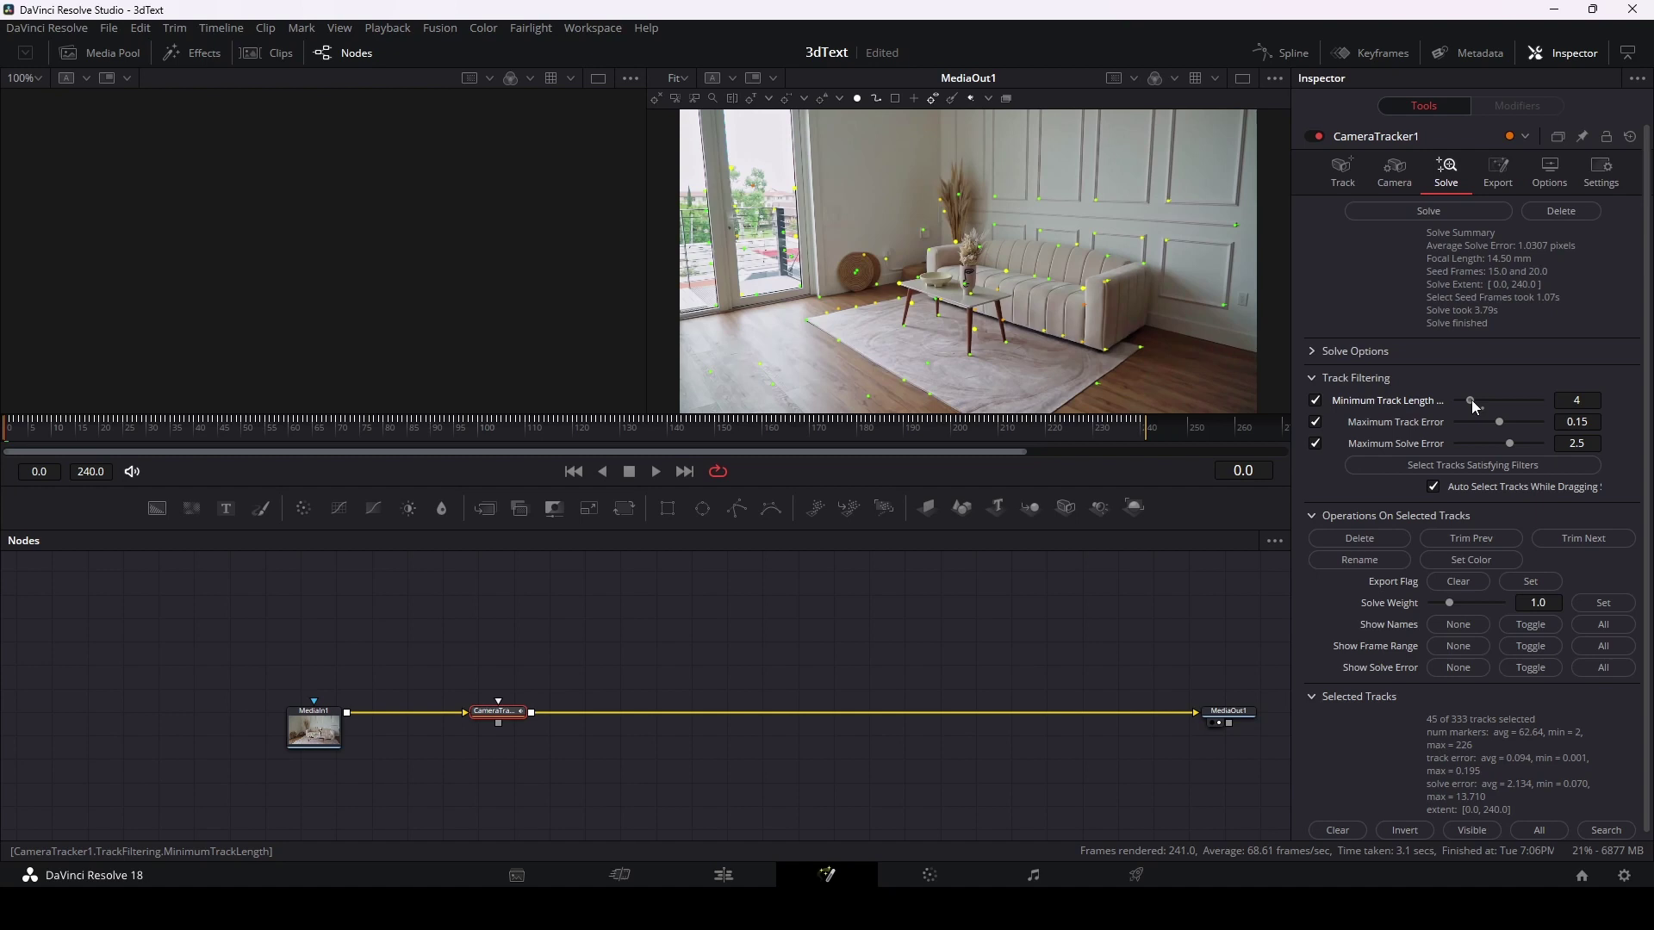
left_click_drag(1473, 405, 1482, 404)
left_click_drag(1498, 422, 1489, 422)
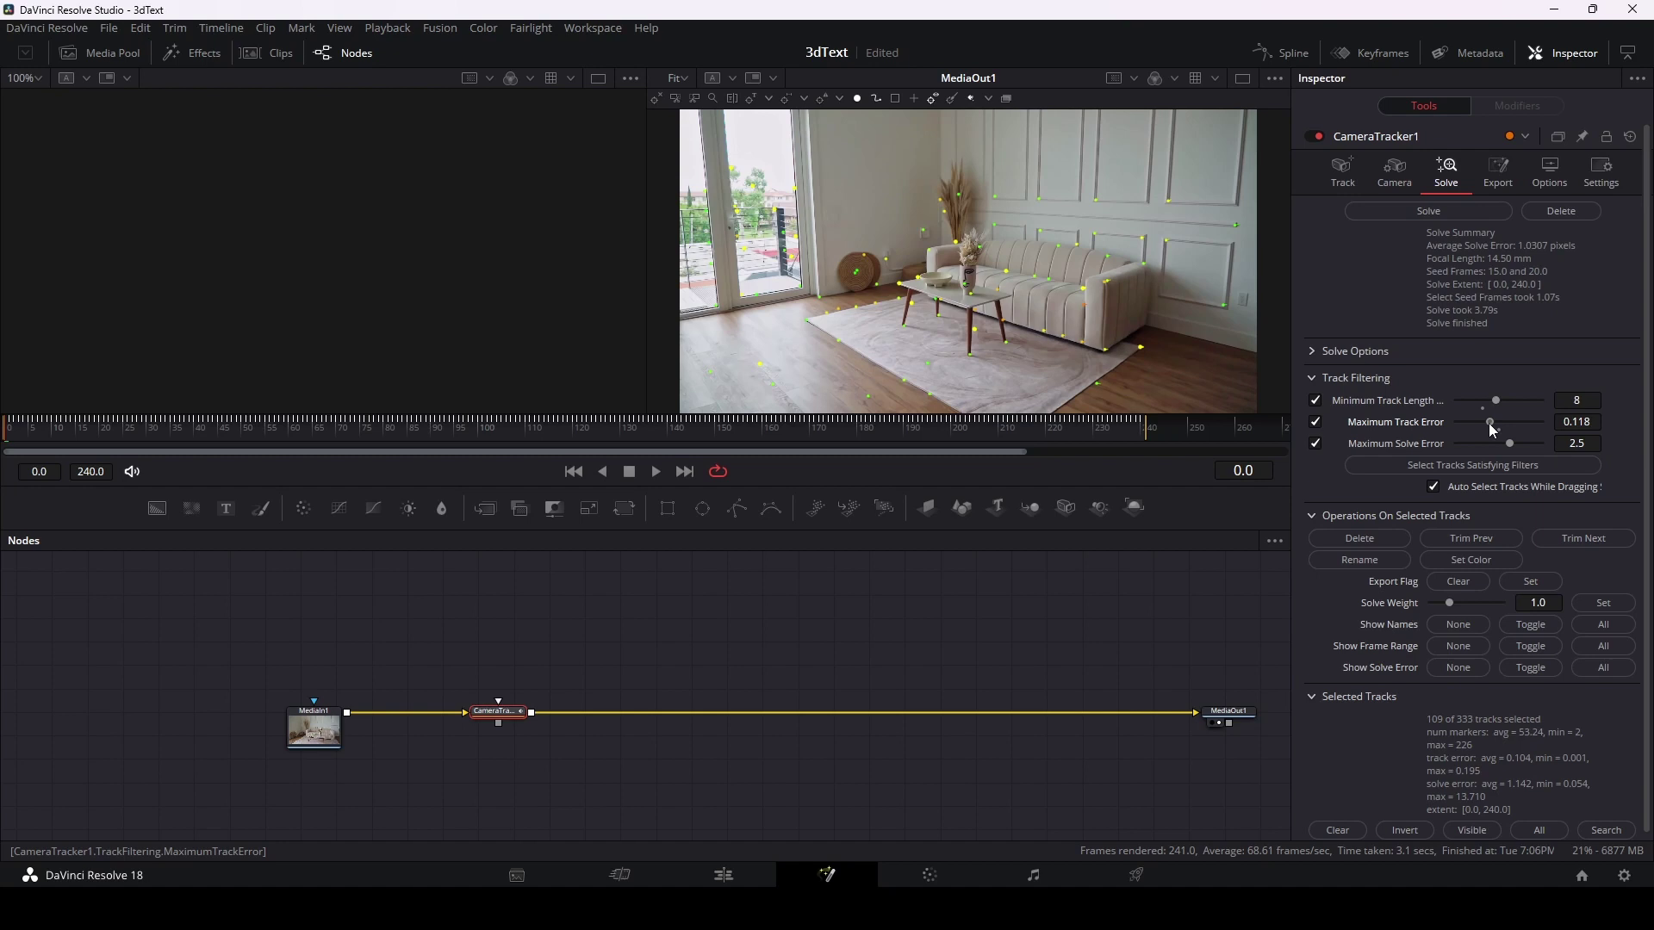
left_click_drag(1489, 422, 1485, 422)
left_click_drag(1511, 443, 1501, 442)
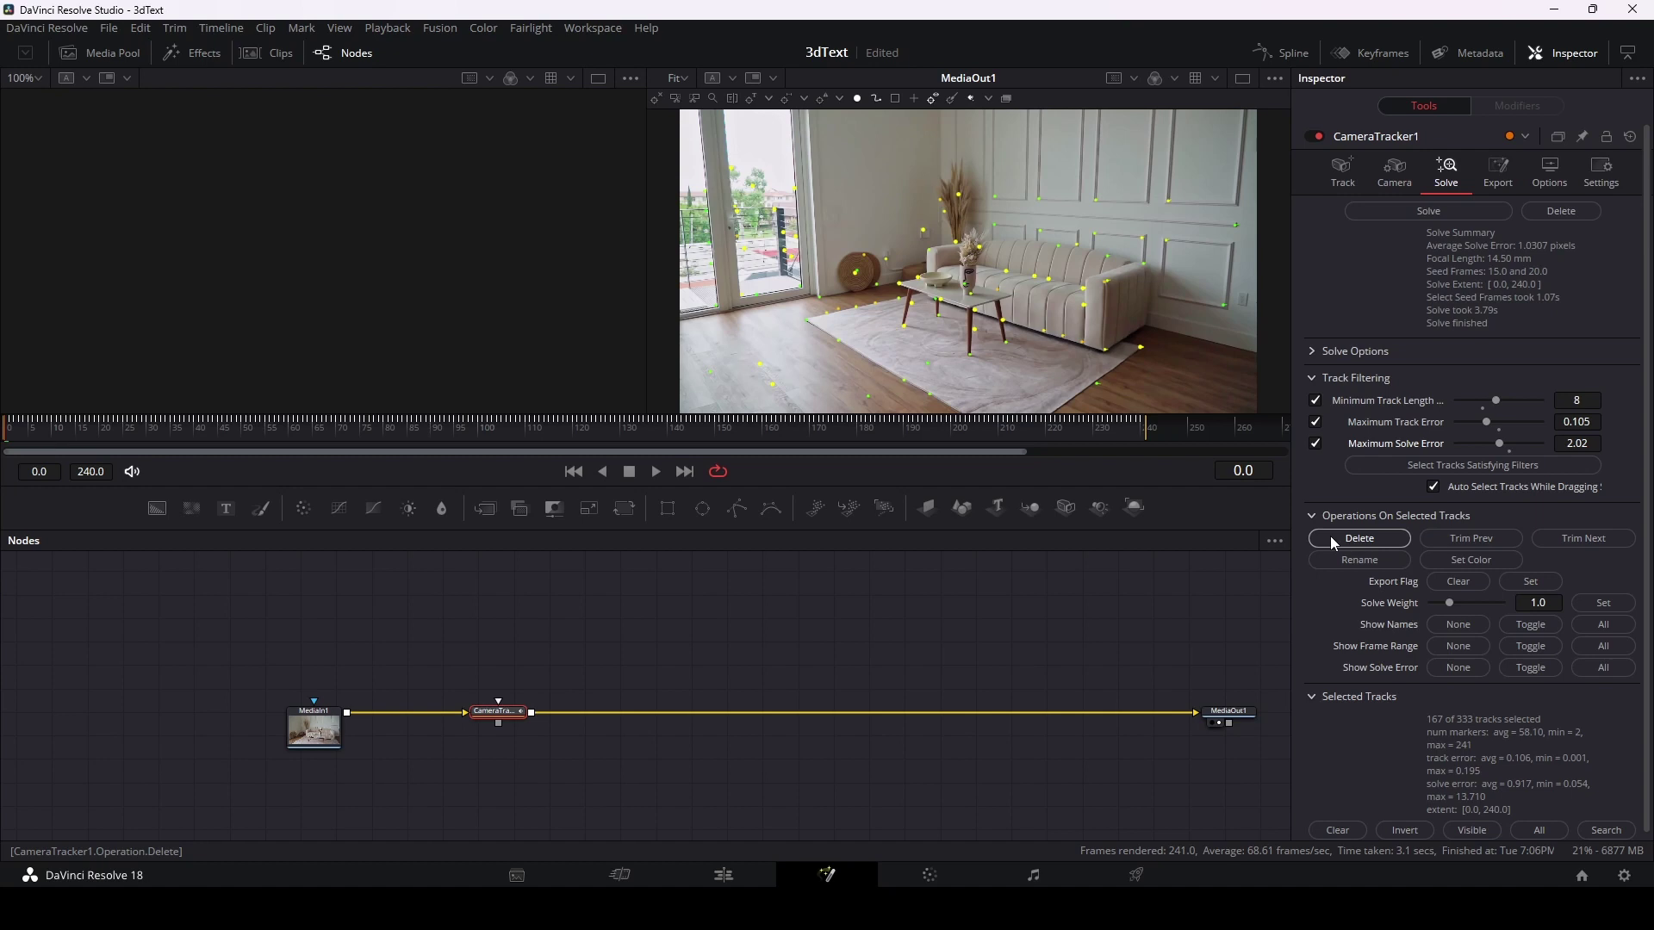
left_click(1332, 541)
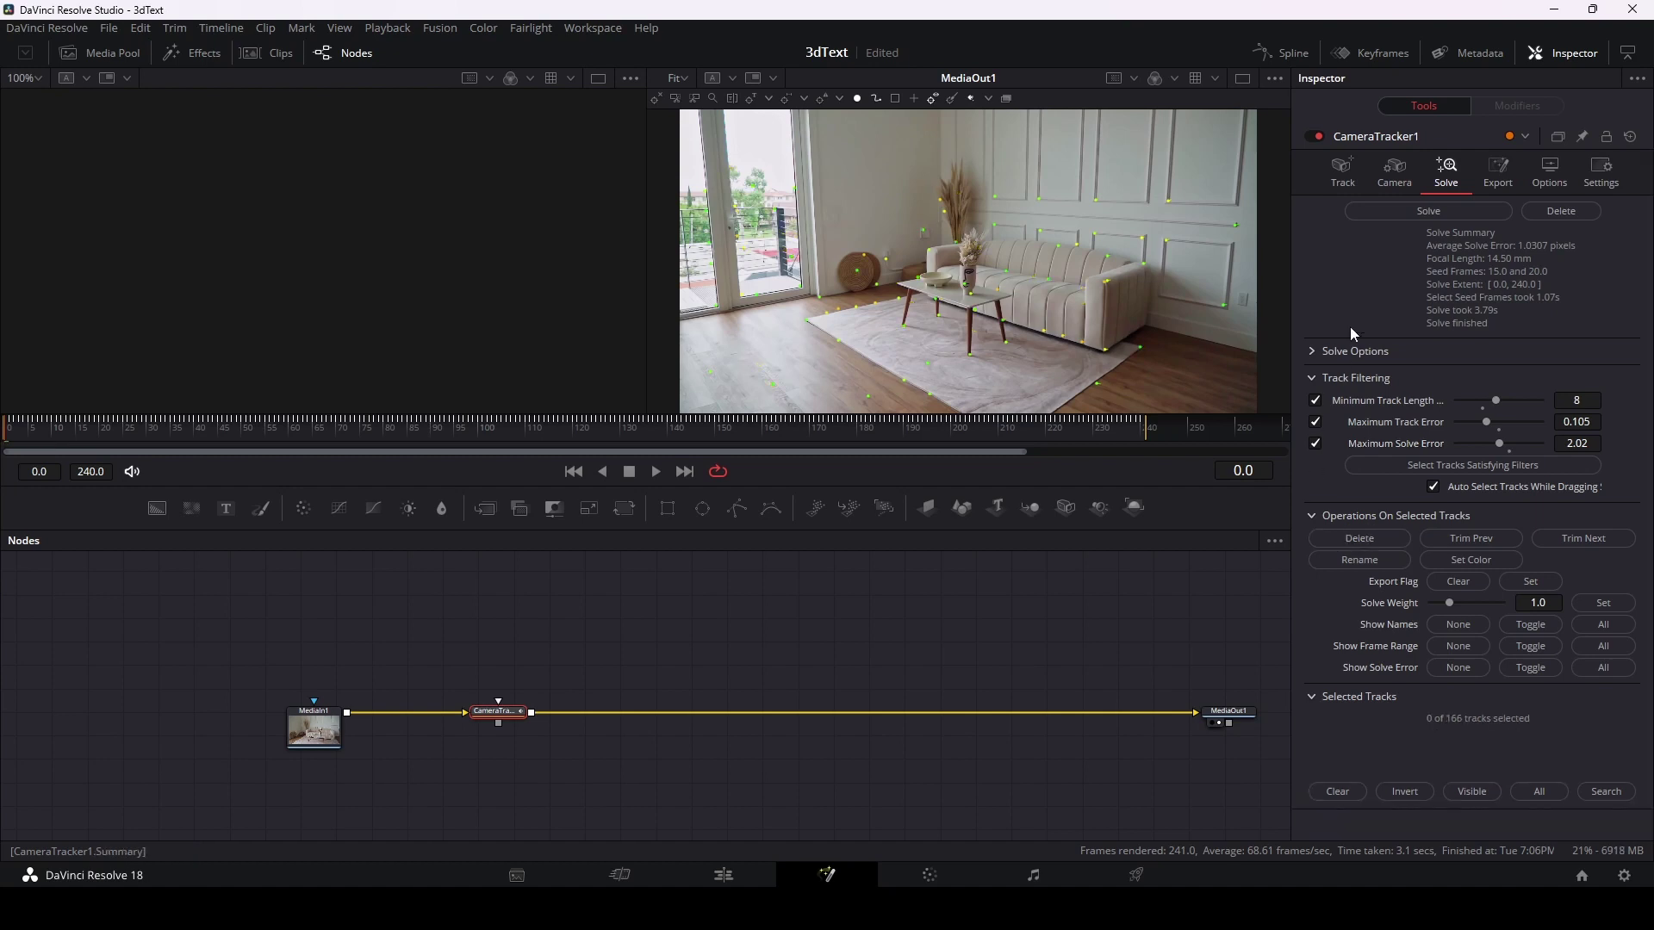
left_click(1406, 212)
Step: Review the tracker's export options with camera, point cloud, ground plane and renderer enabled
left_click(1495, 176)
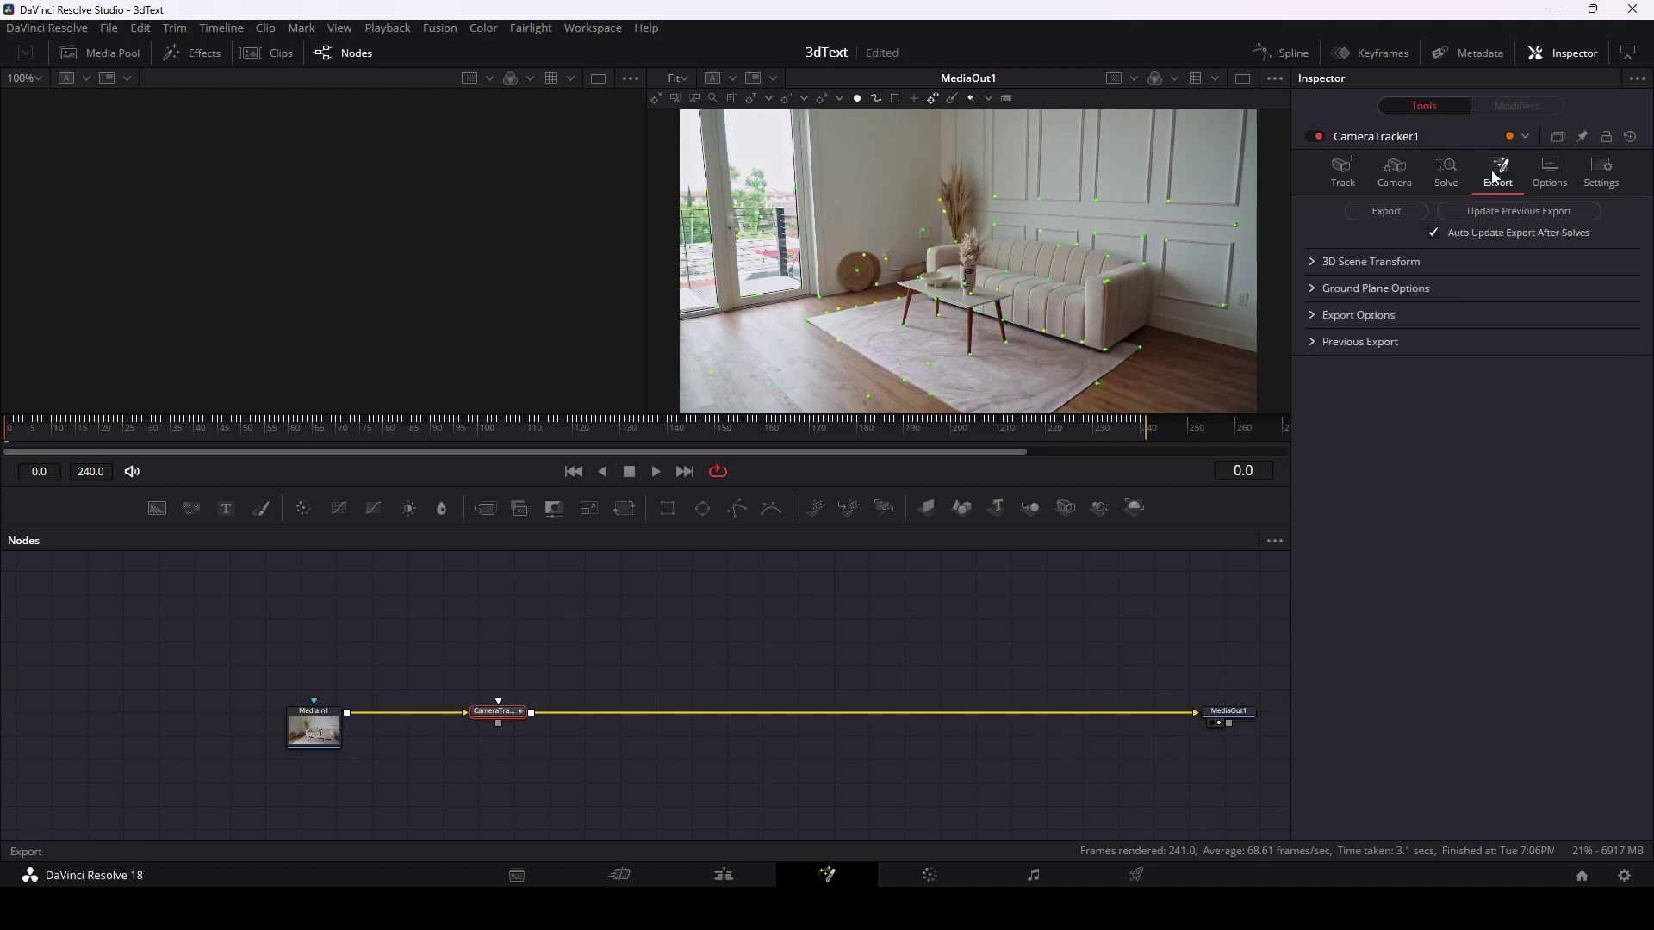
left_click(1313, 315)
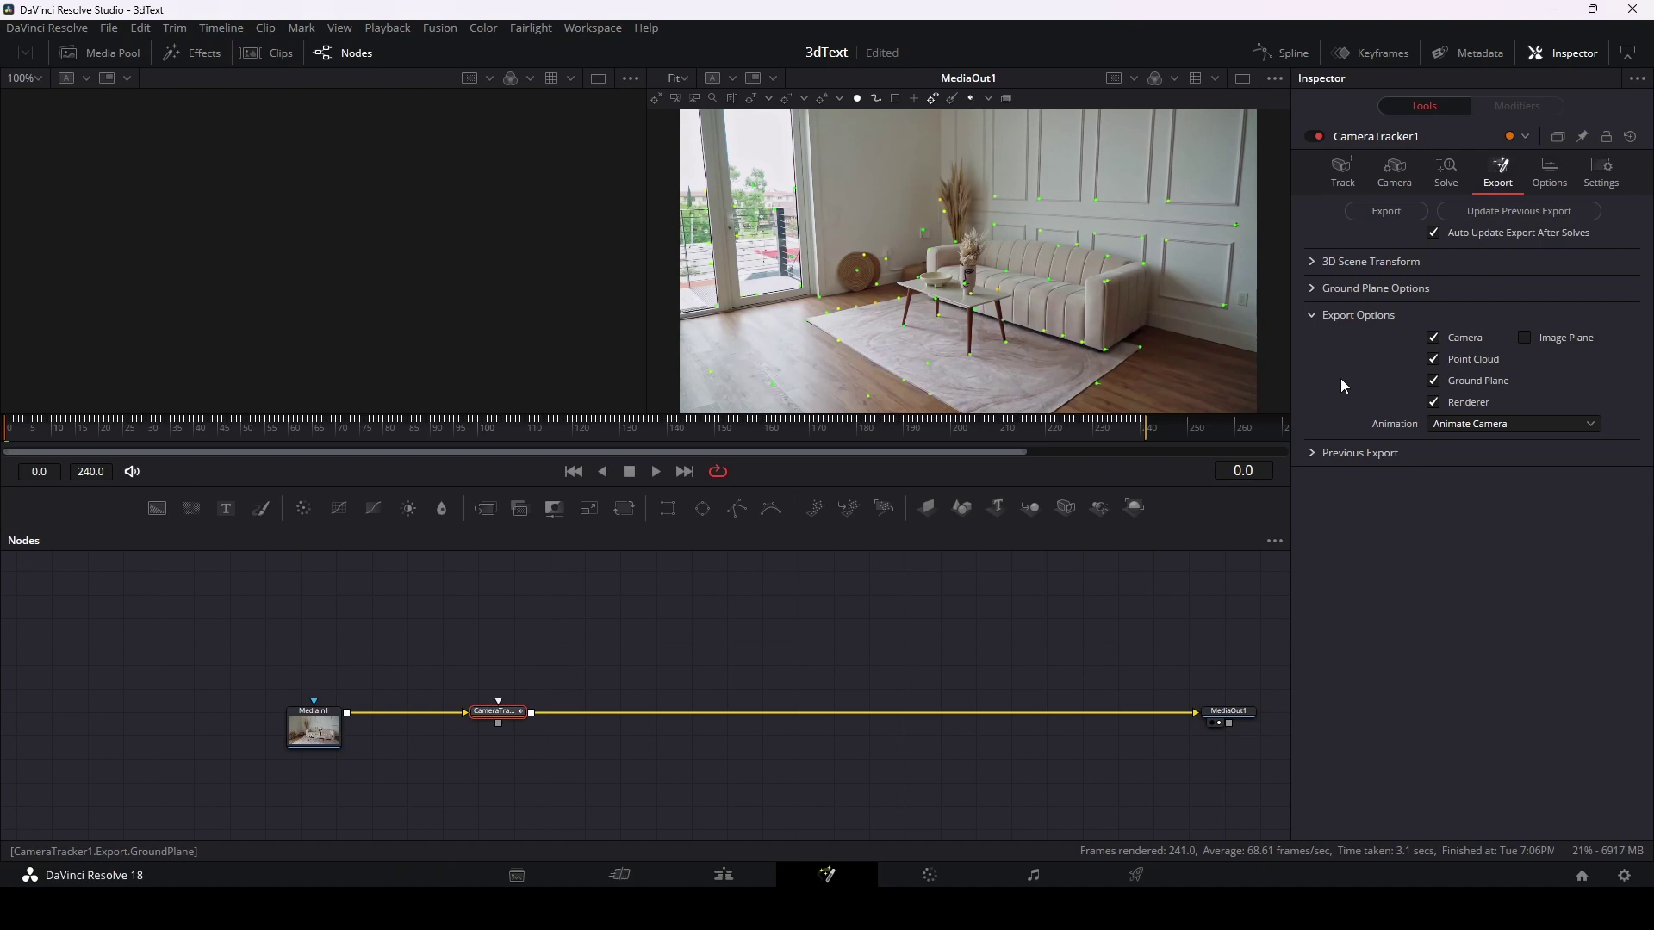
Step: Export the solve as 3D nodes, then move the node stack up-left and the renderer right
left_click(1363, 212)
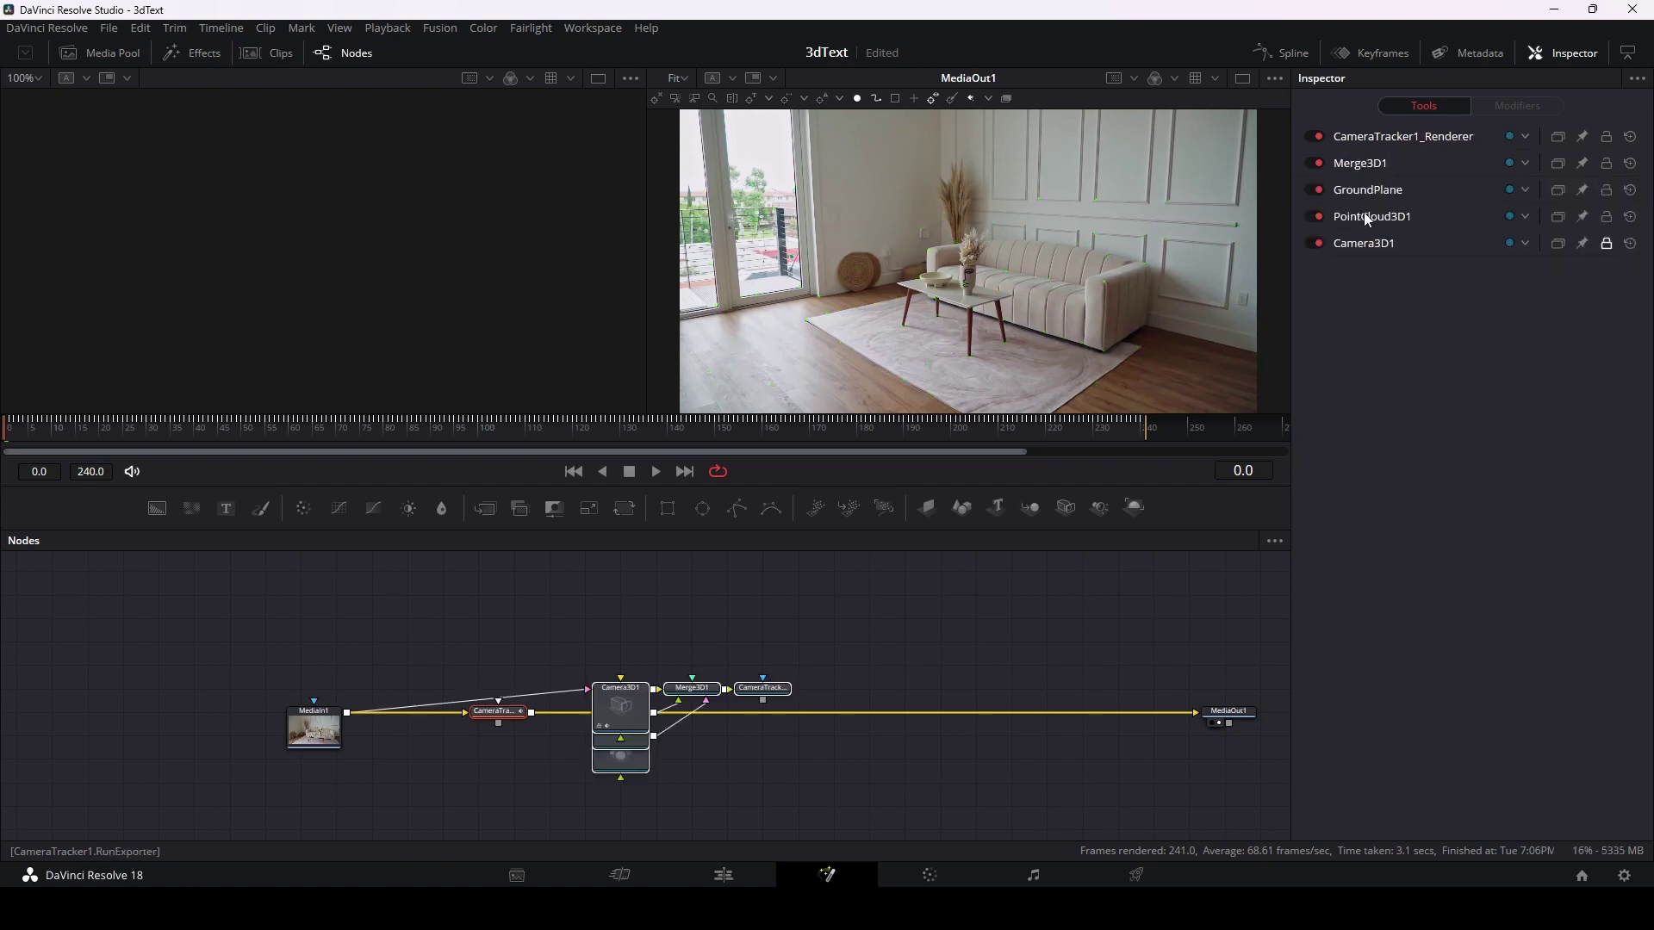
scroll(770, 802, "up", 3)
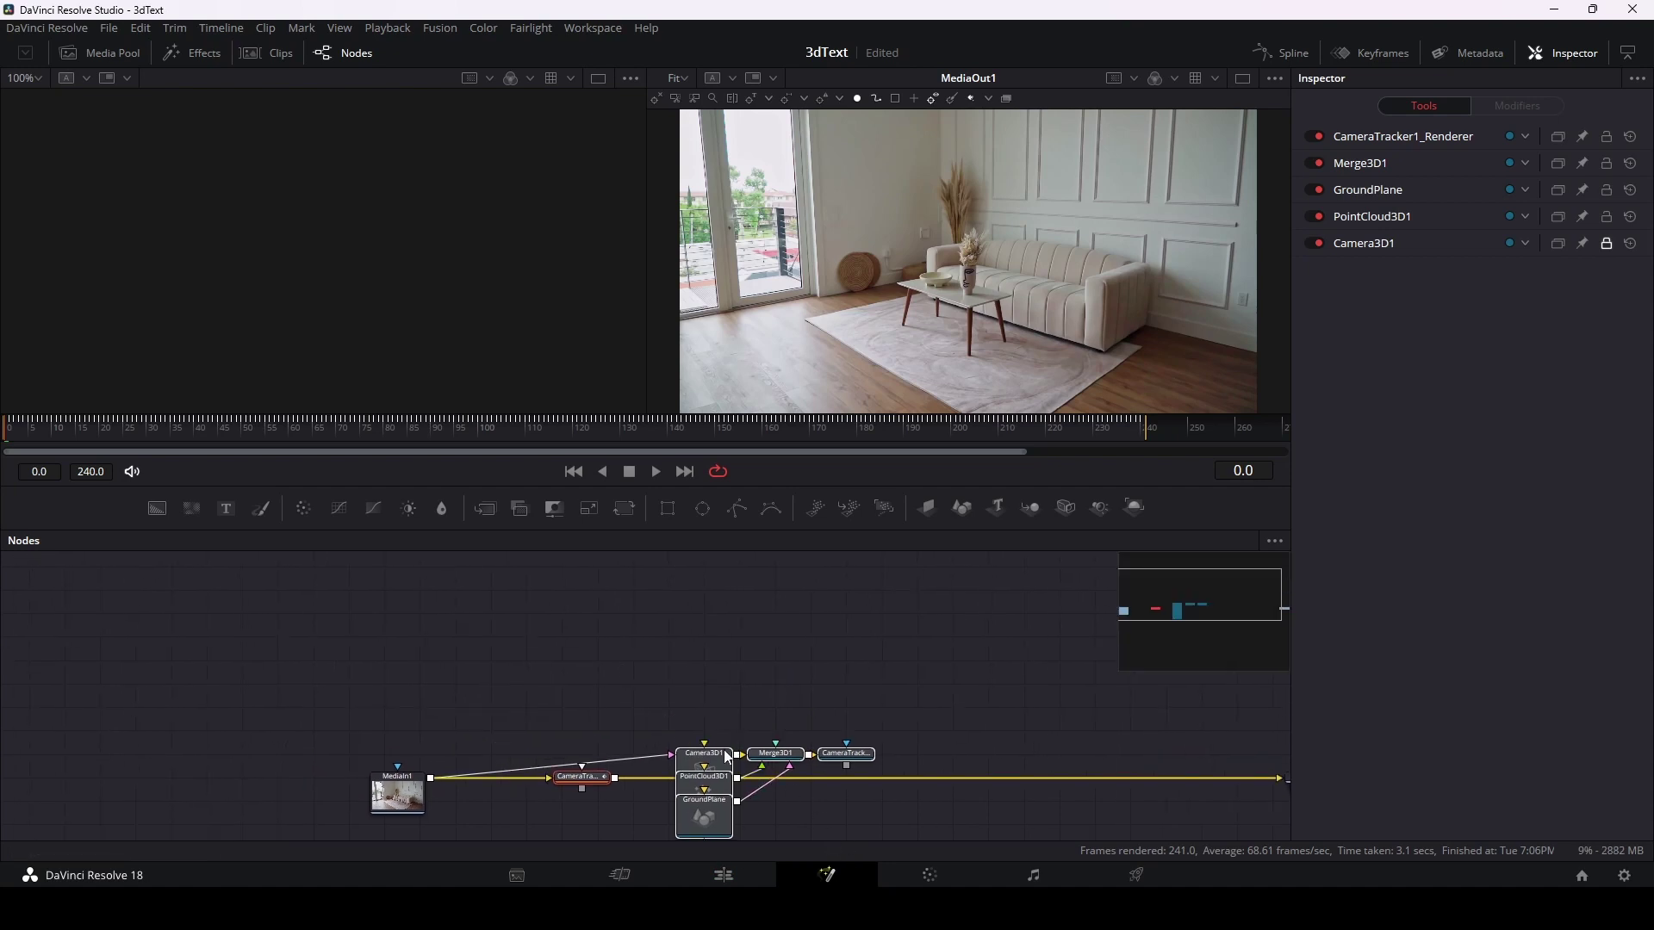
left_click_drag(715, 763, 565, 612)
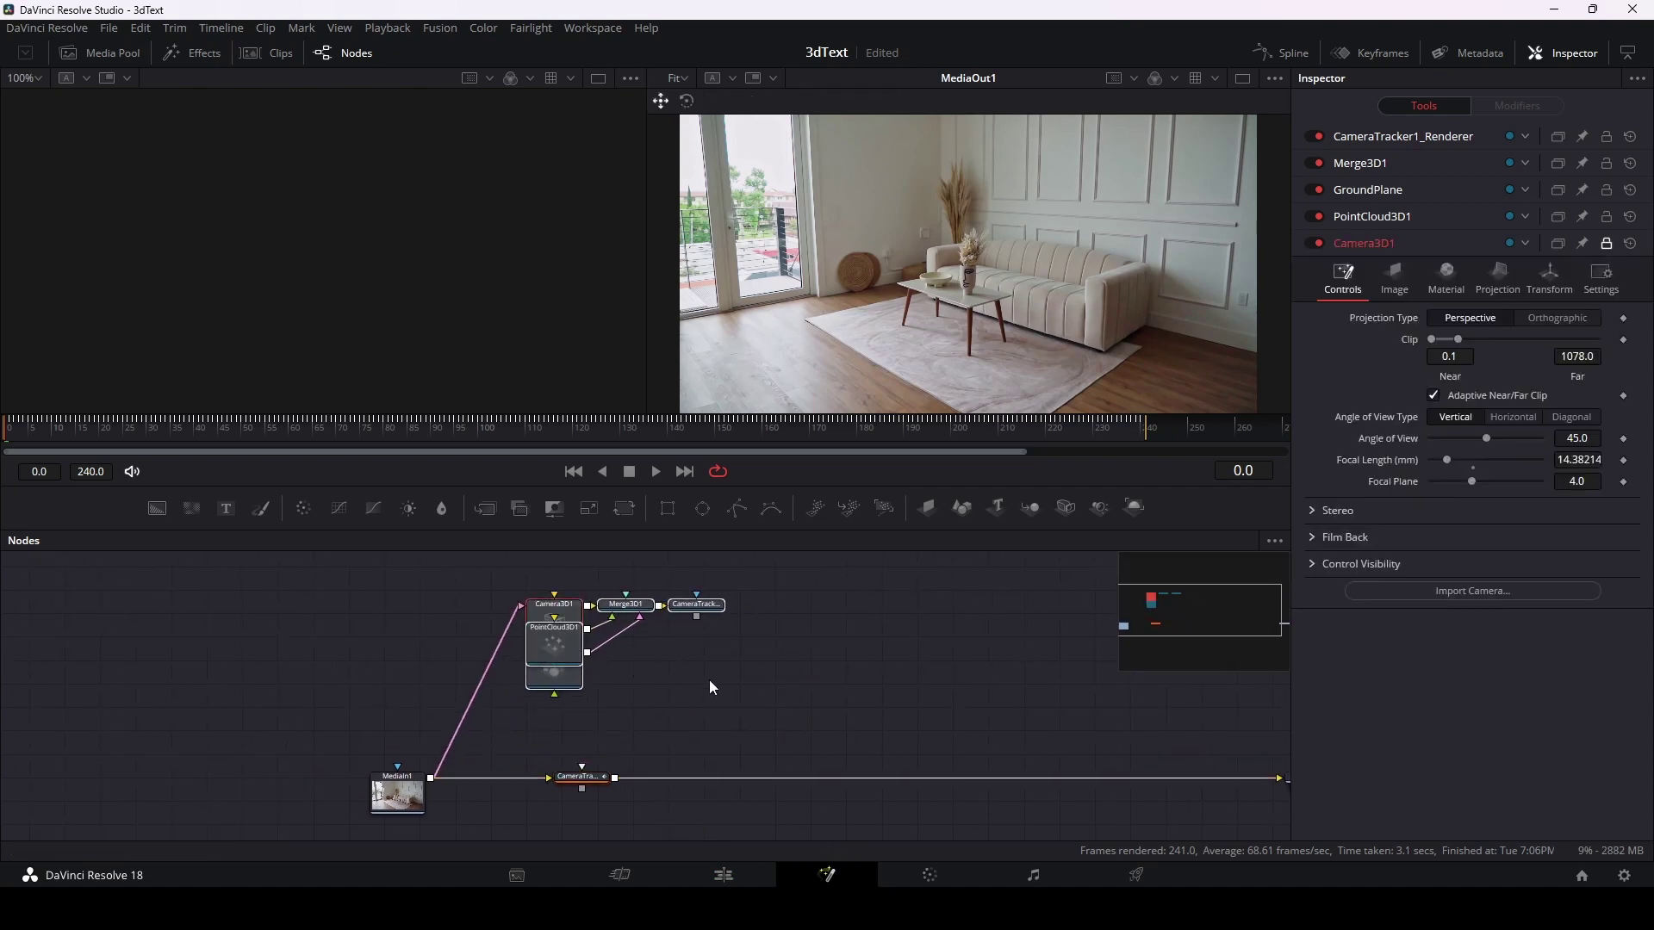
mouse_move(704, 611)
left_mouse_down()
mouse_move(892, 618)
mouse_move(1045, 594)
left_mouse_up()
left_click(893, 618)
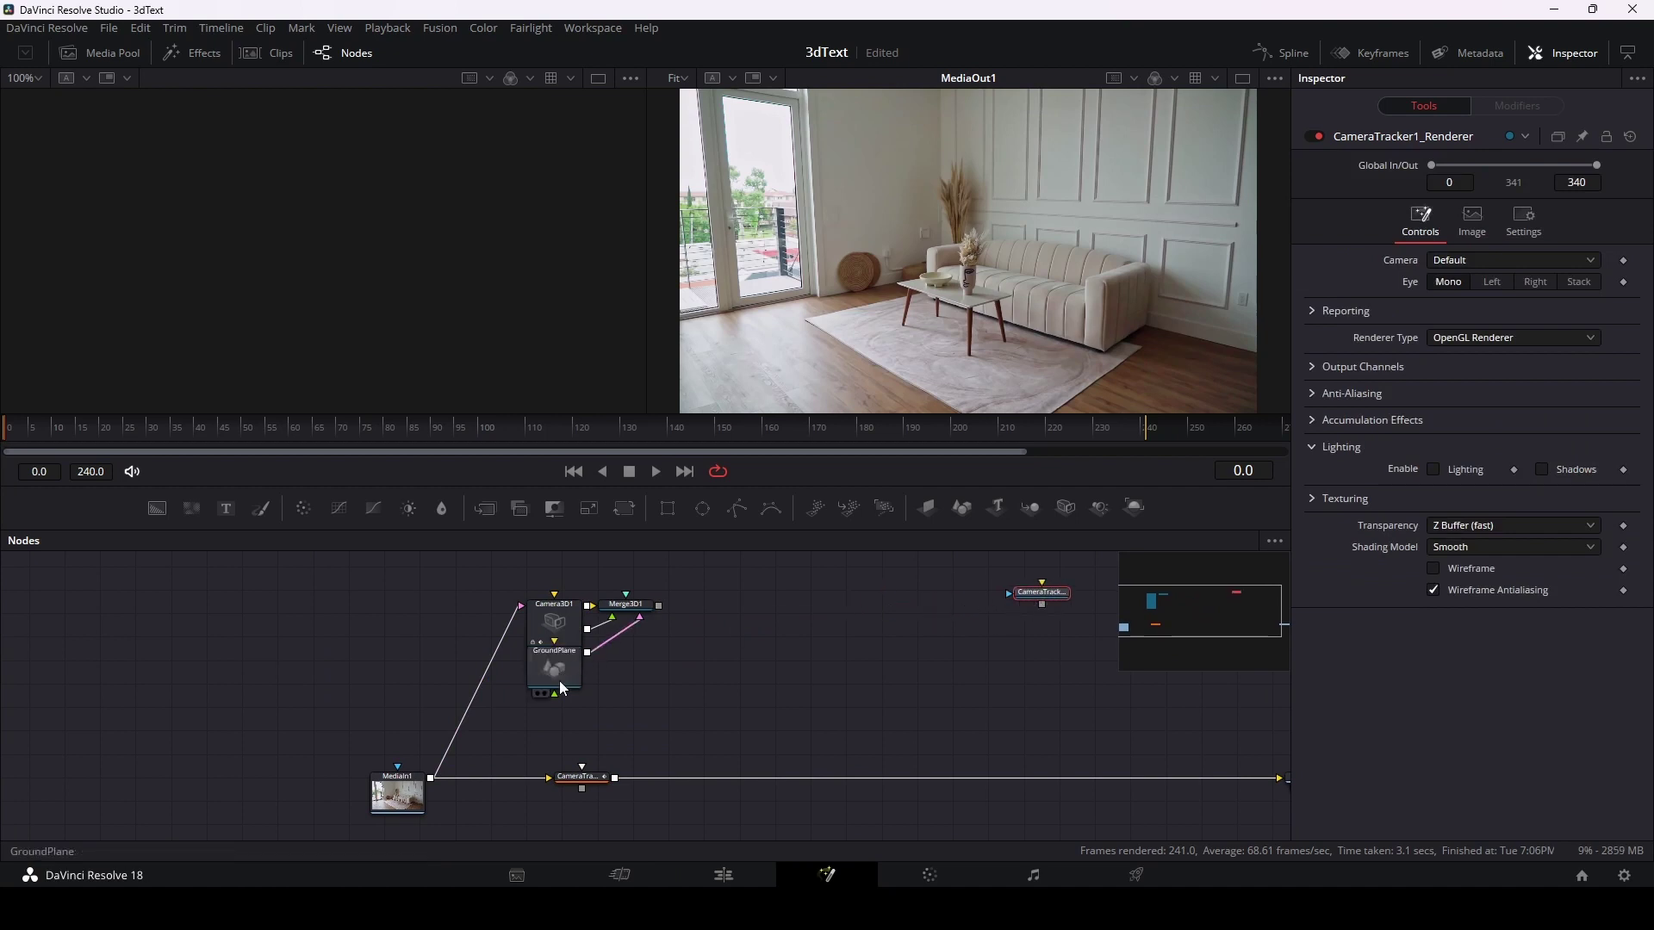
Step: Pull GroundPlane and PointCloud3D1 apart and move Merge3D1 further right, selecting it
left_click_drag(560, 681, 836, 640)
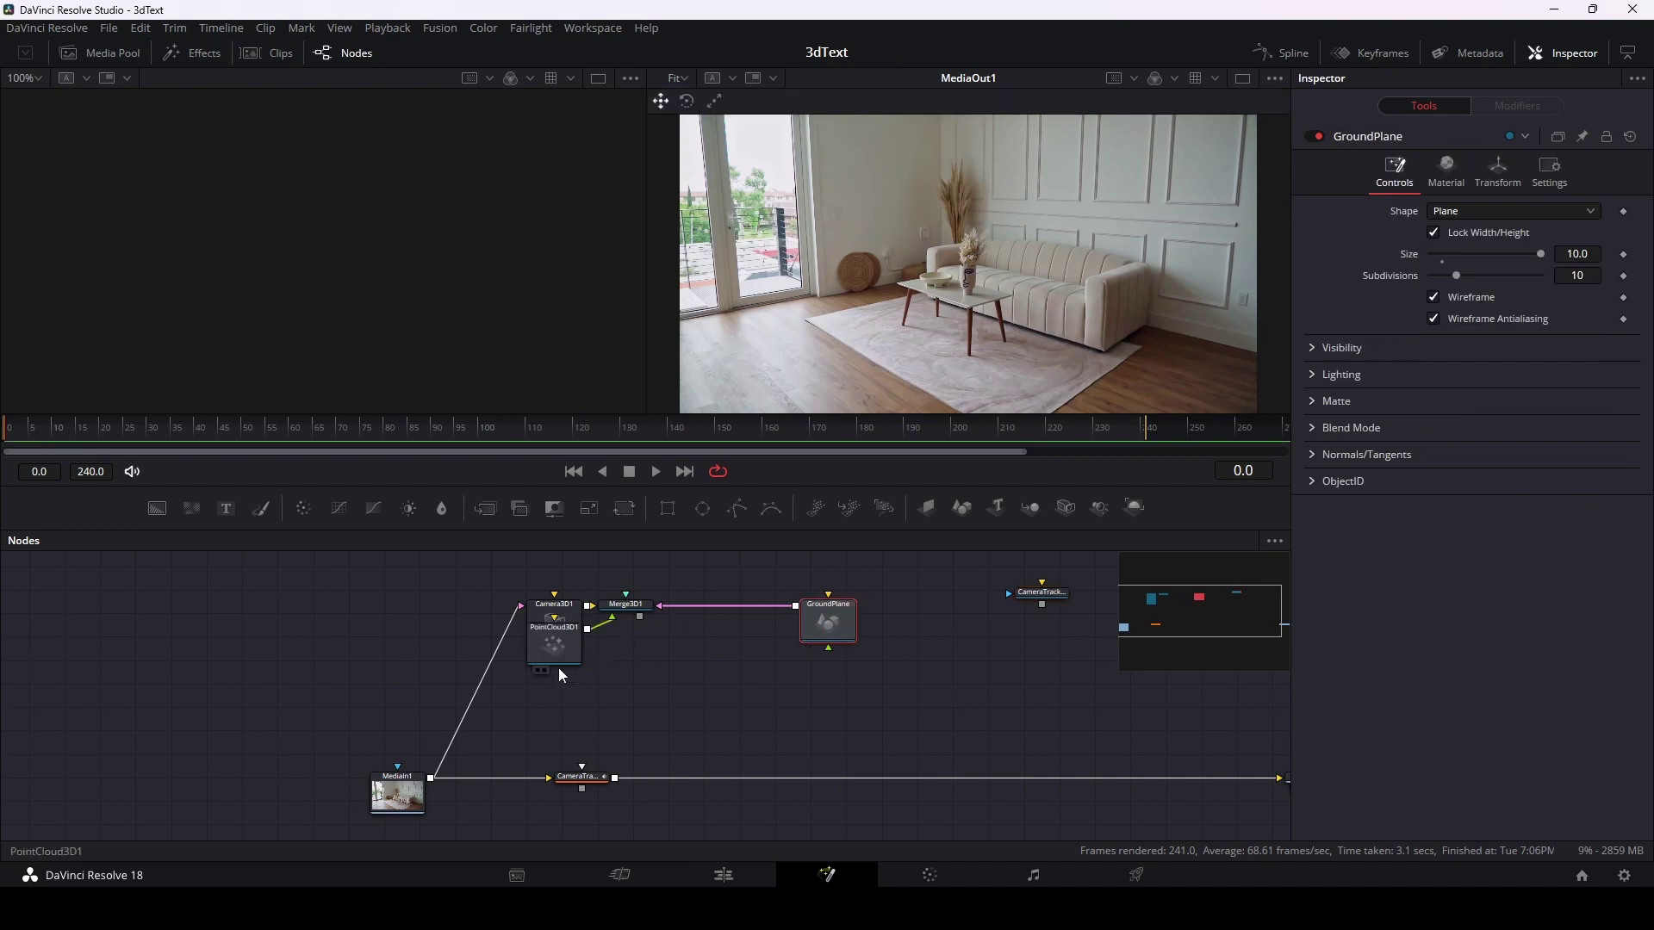
mouse_move(554, 660)
left_mouse_down()
mouse_move(676, 709)
mouse_move(623, 715)
left_mouse_up()
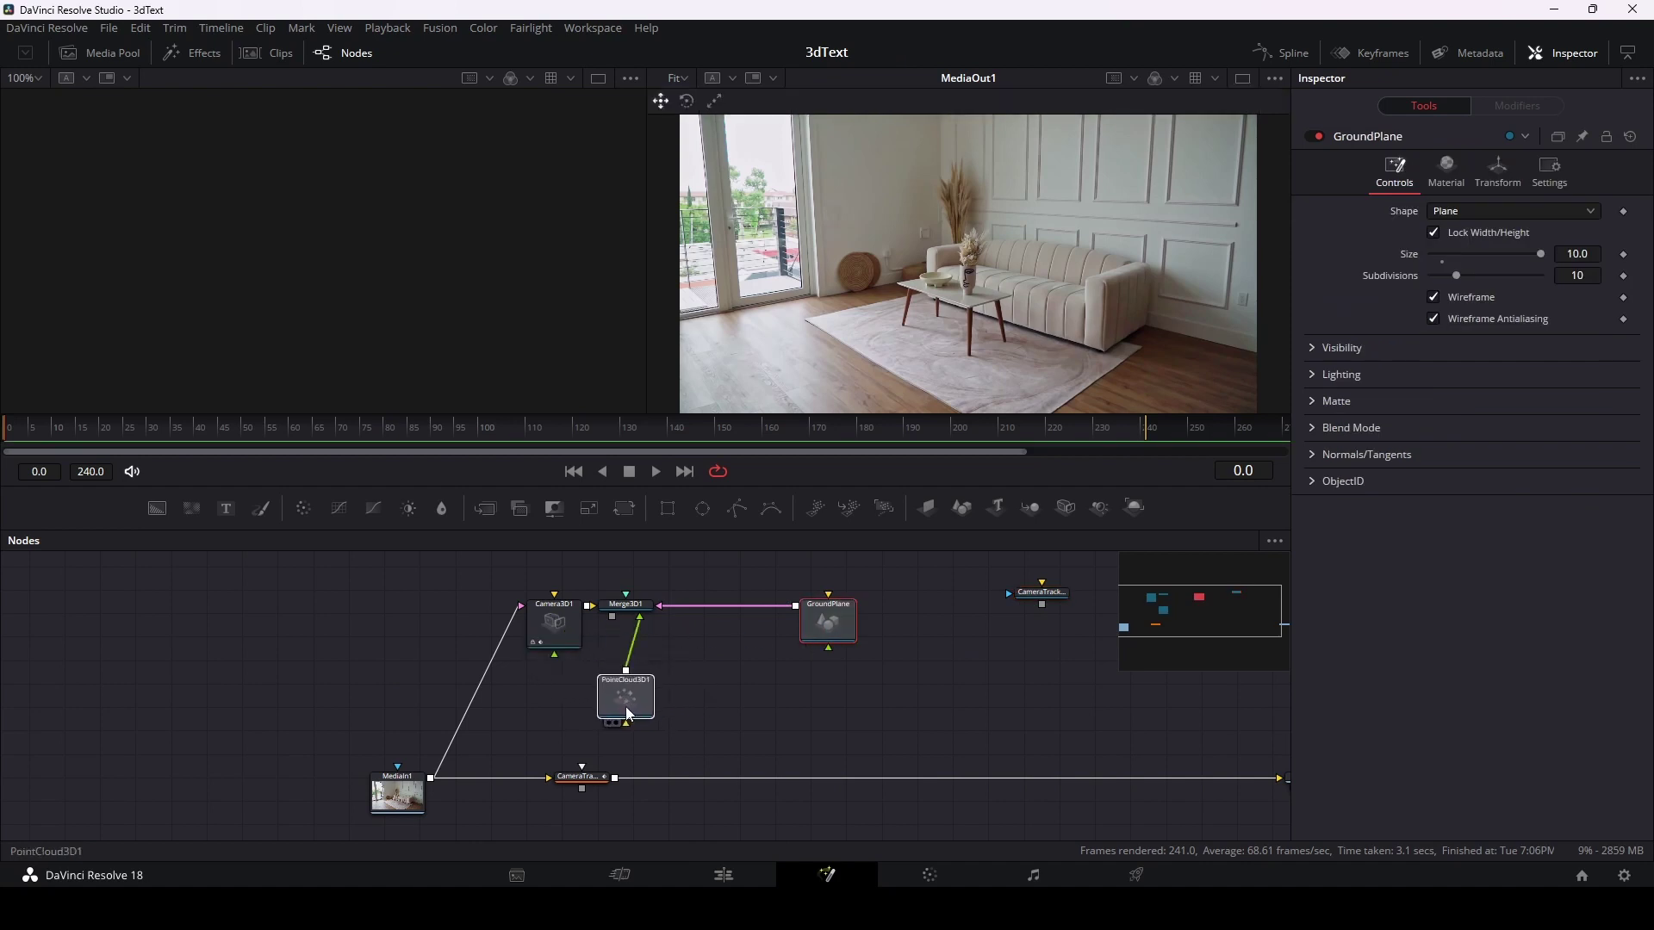
left_click(824, 629)
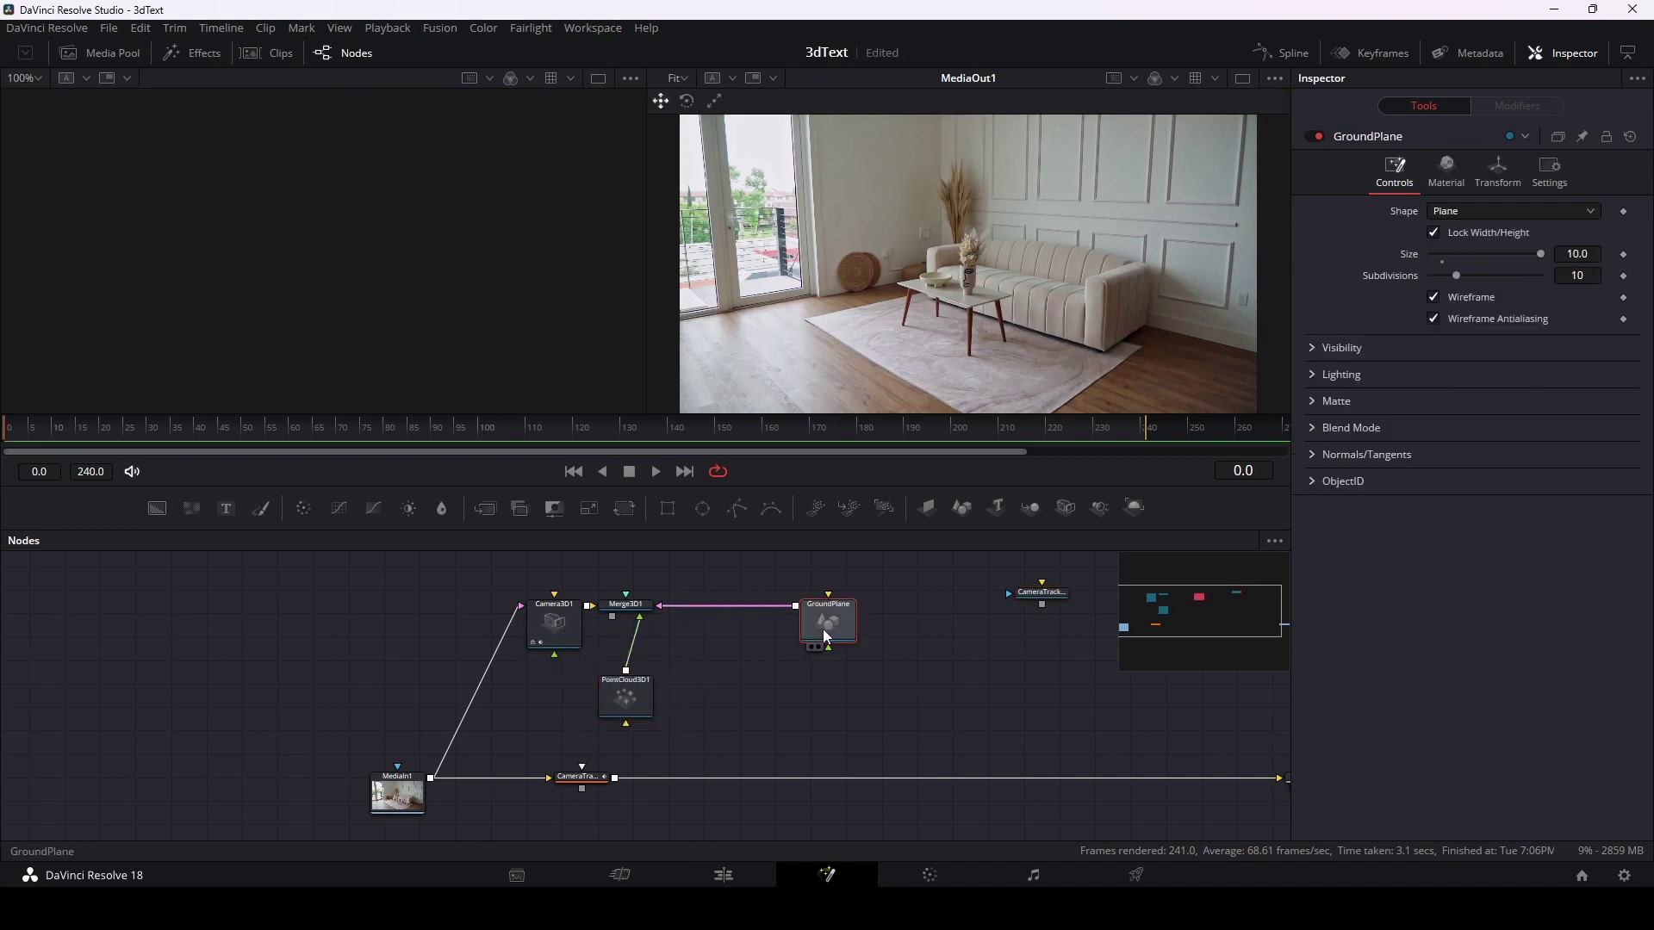
left_click_drag(823, 629, 1041, 658)
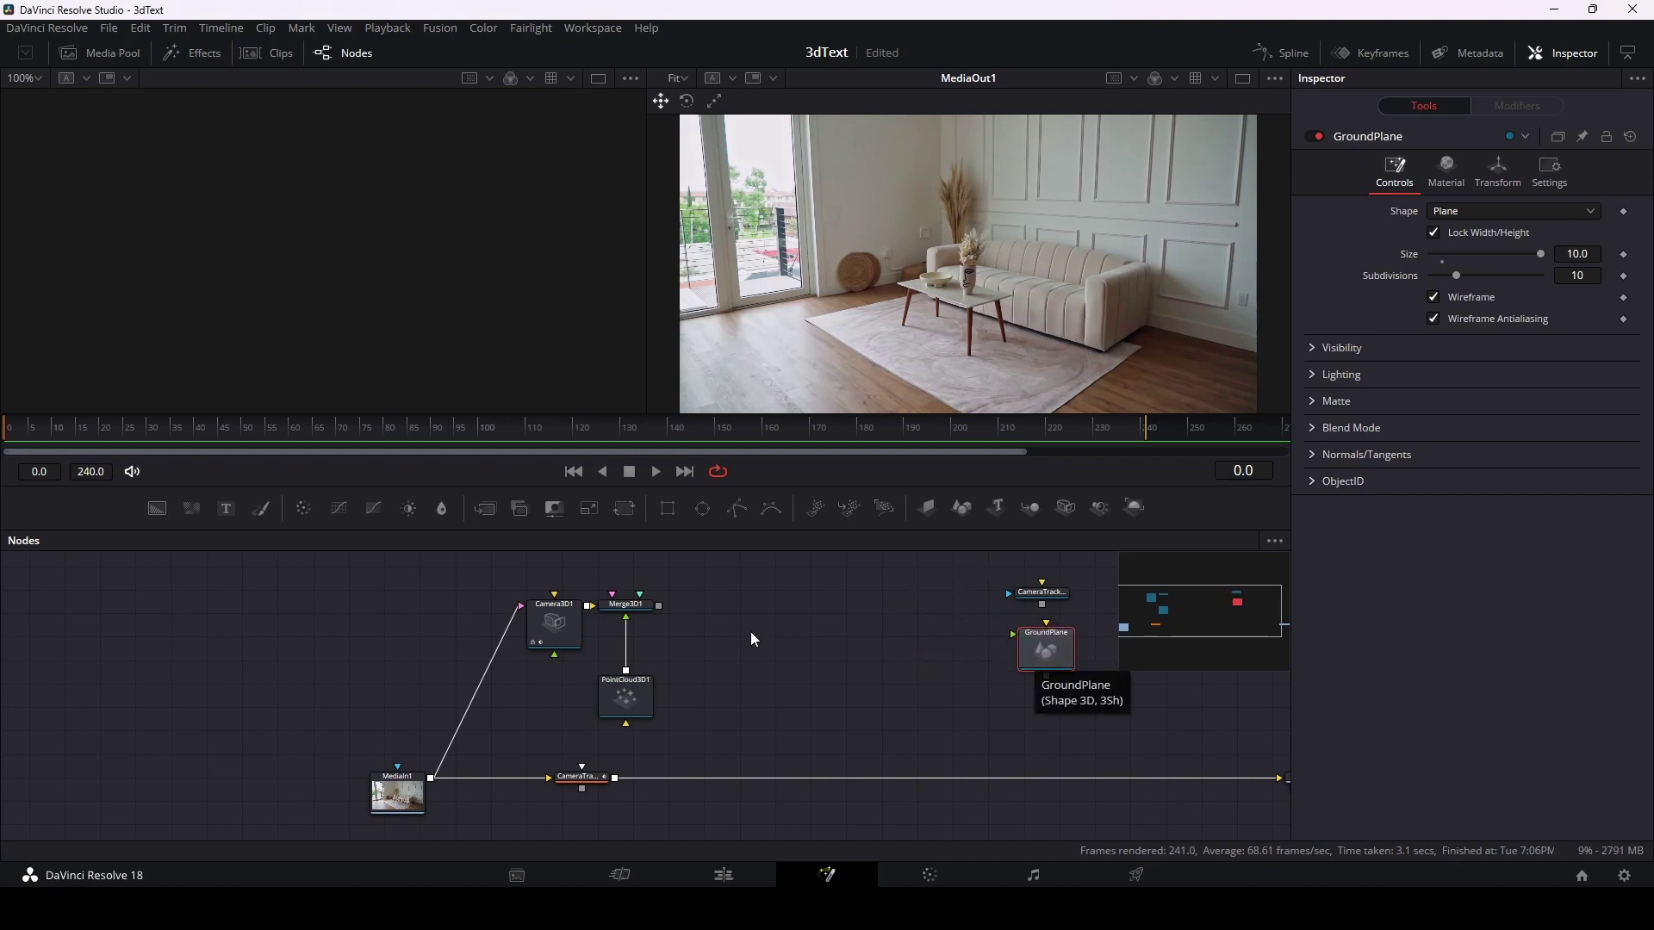
left_click_drag(637, 609, 722, 610)
left_click(722, 610)
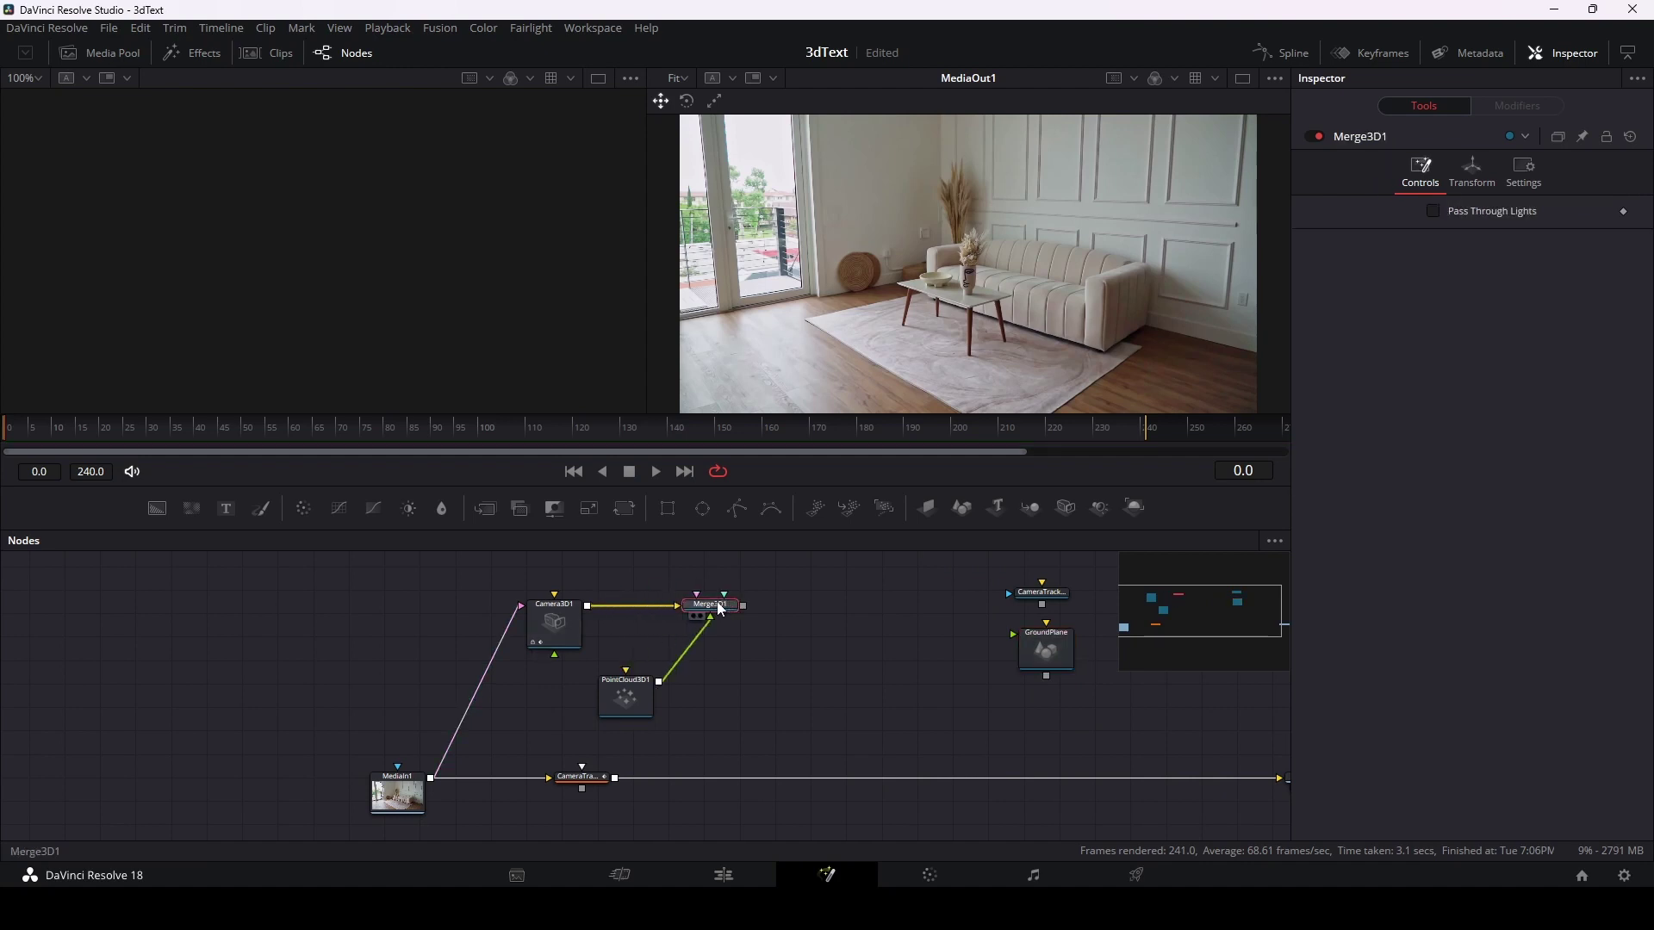
Step: View Merge3D1 in the left viewer, zoom out and orbit, and scrub to a later frame
key("1")
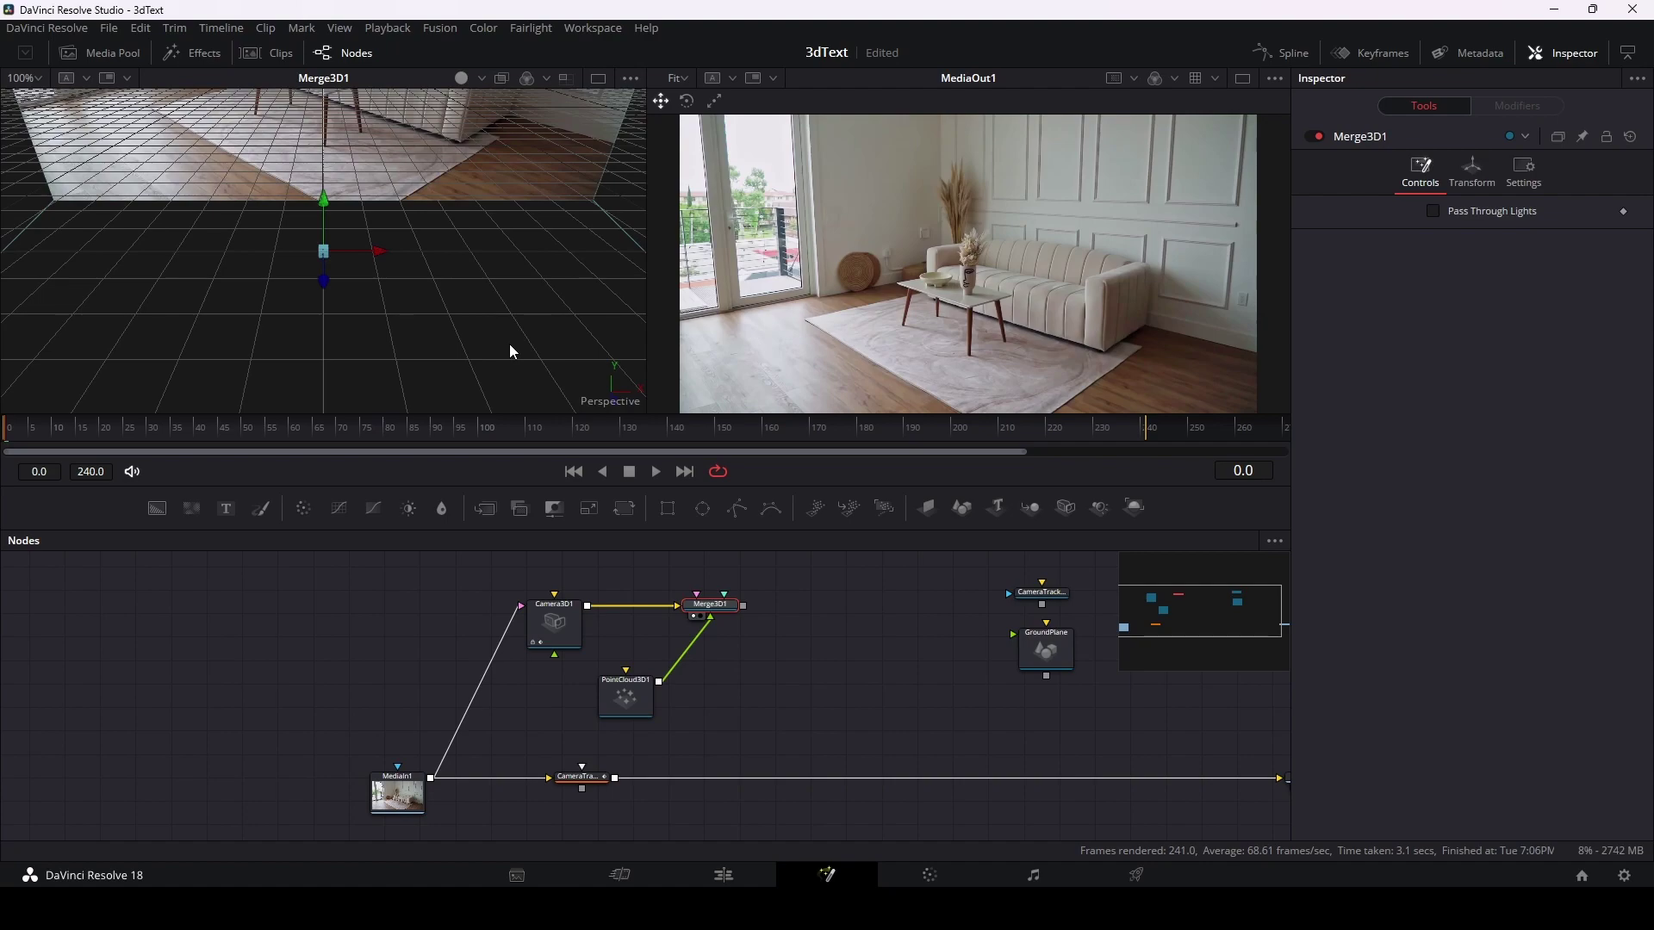
left_click_drag(504, 339, 351, 282)
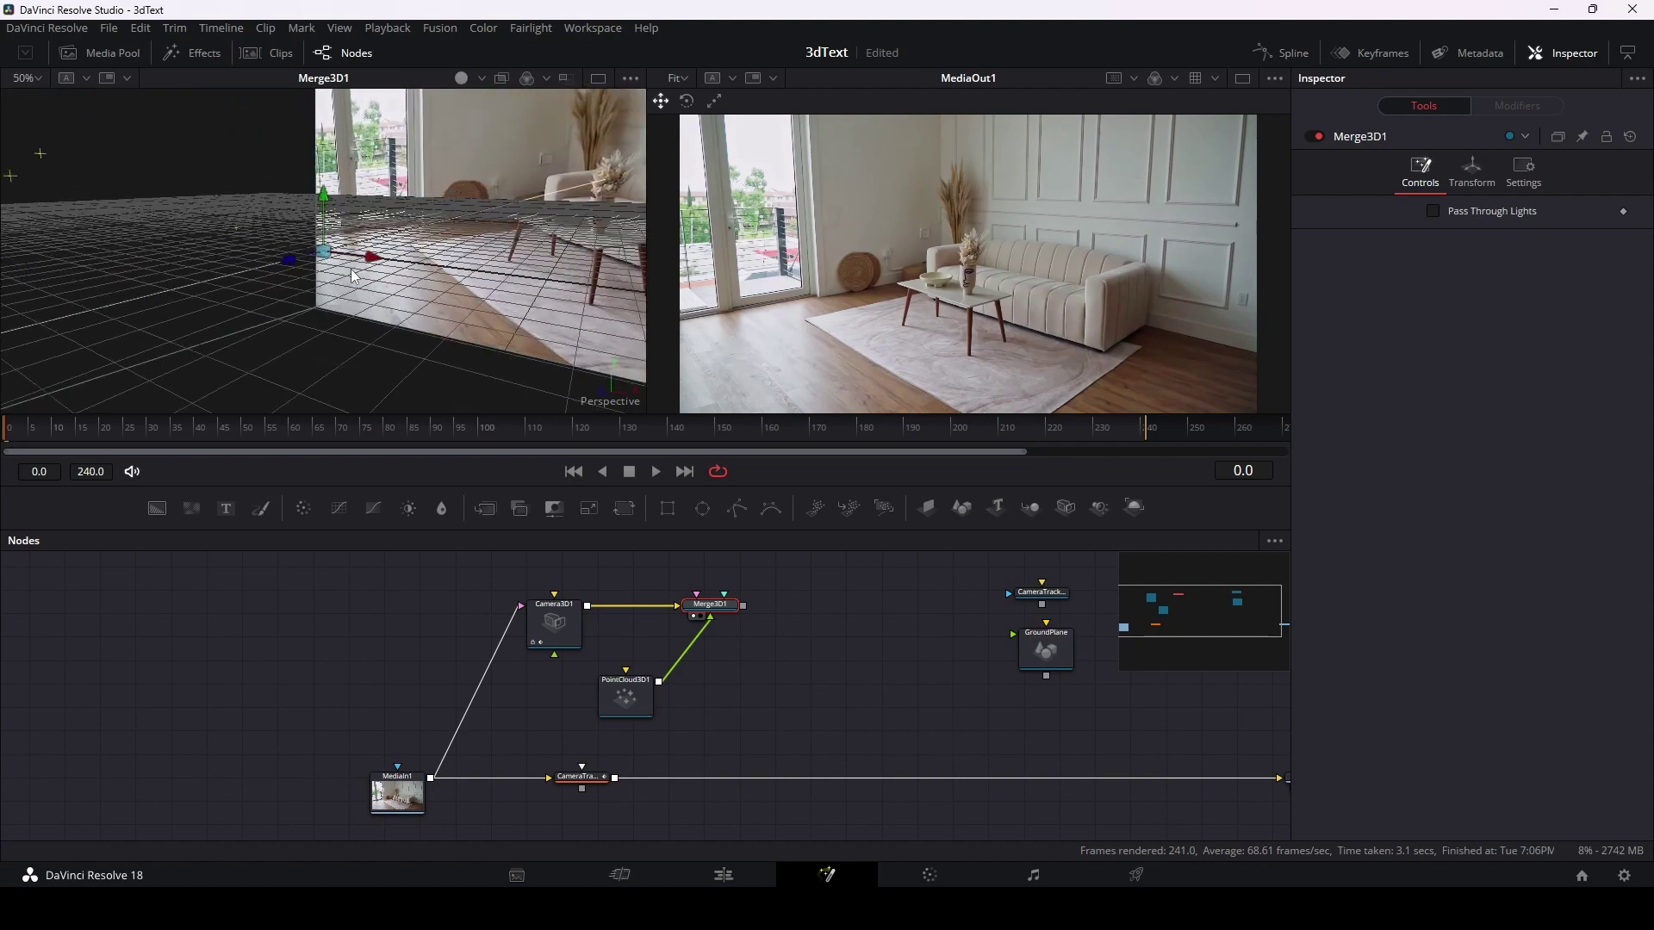
left_click_drag(305, 342, 531, 344)
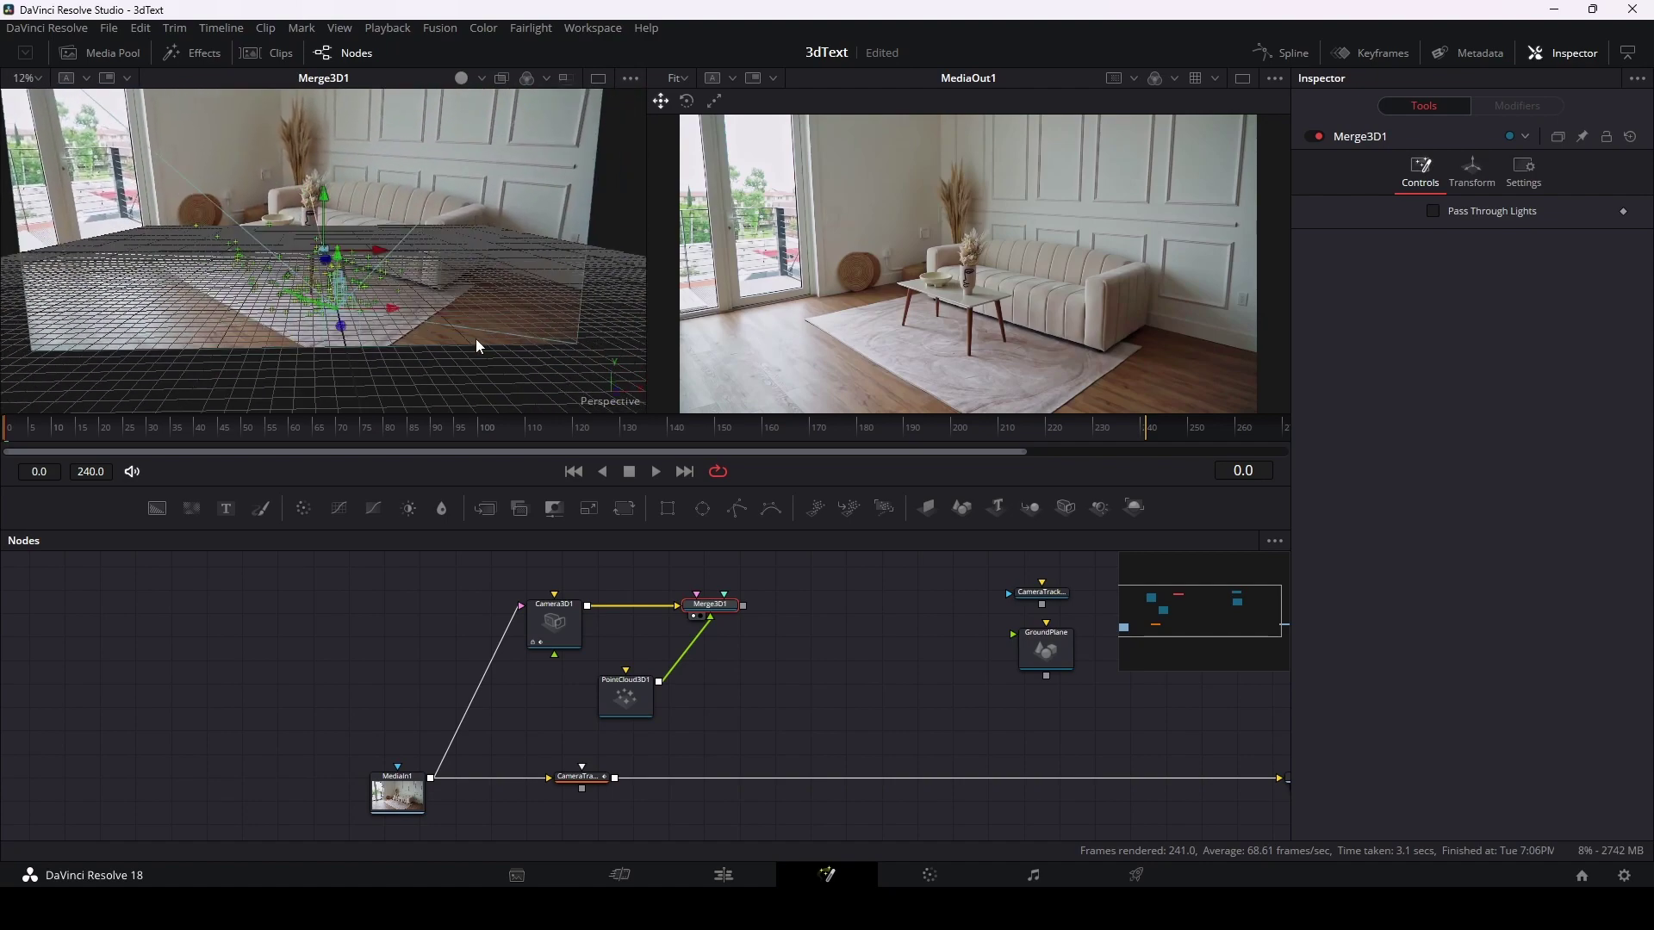
right_click(529, 344)
left_click(371, 536)
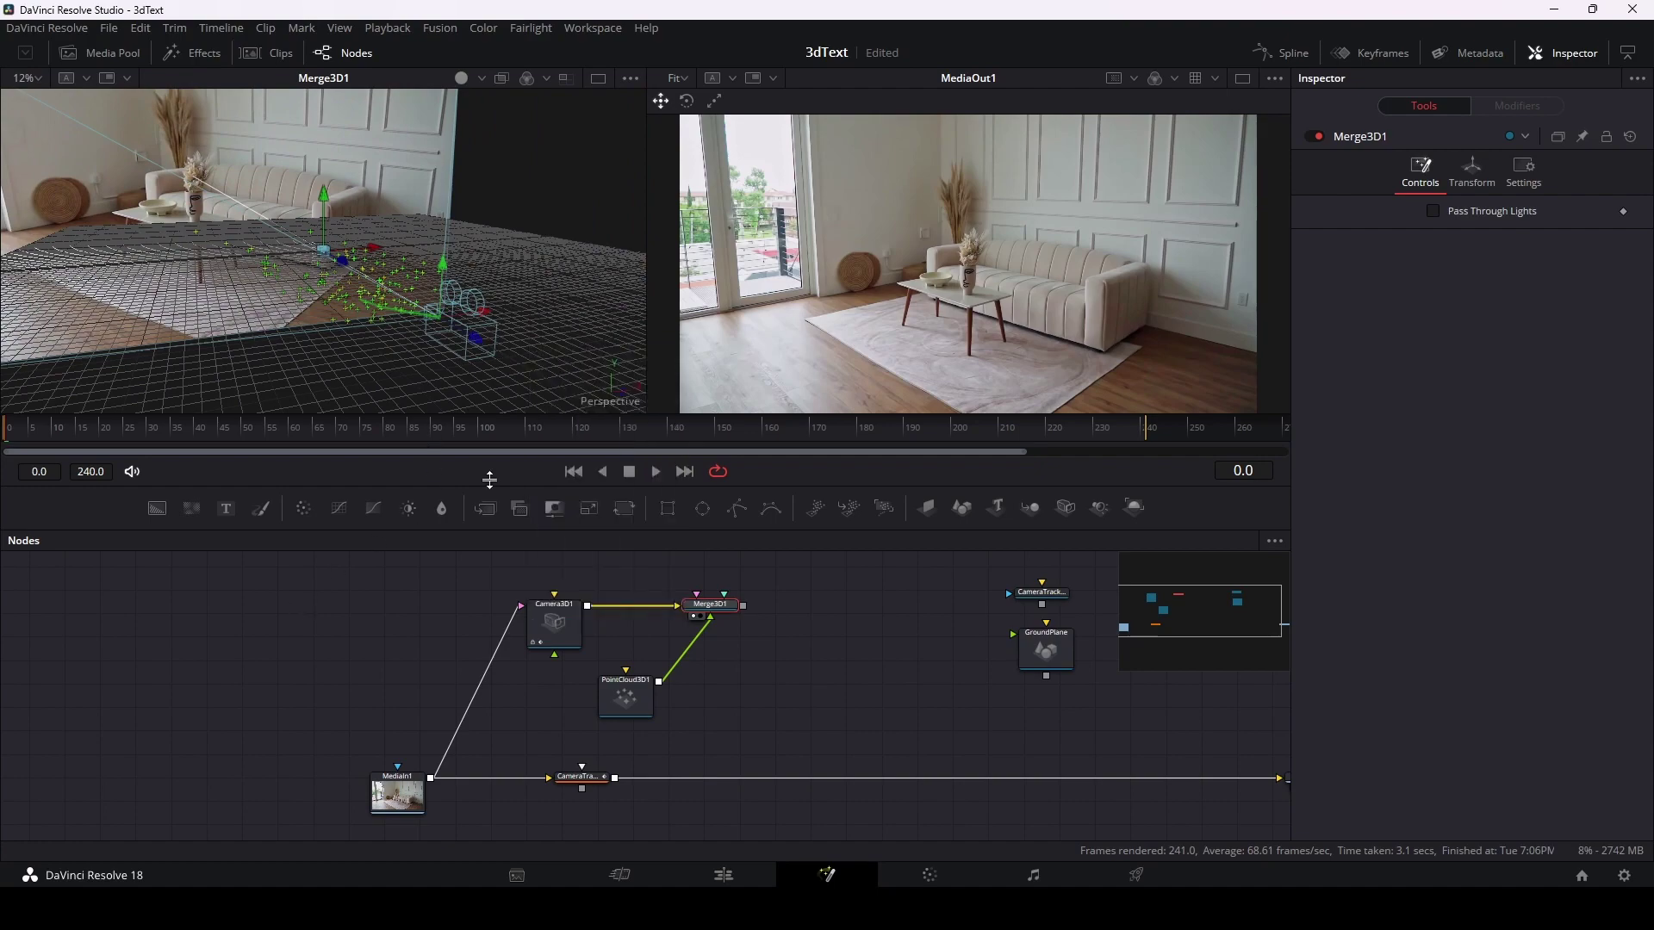
left_click_drag(1078, 431, 435, 436)
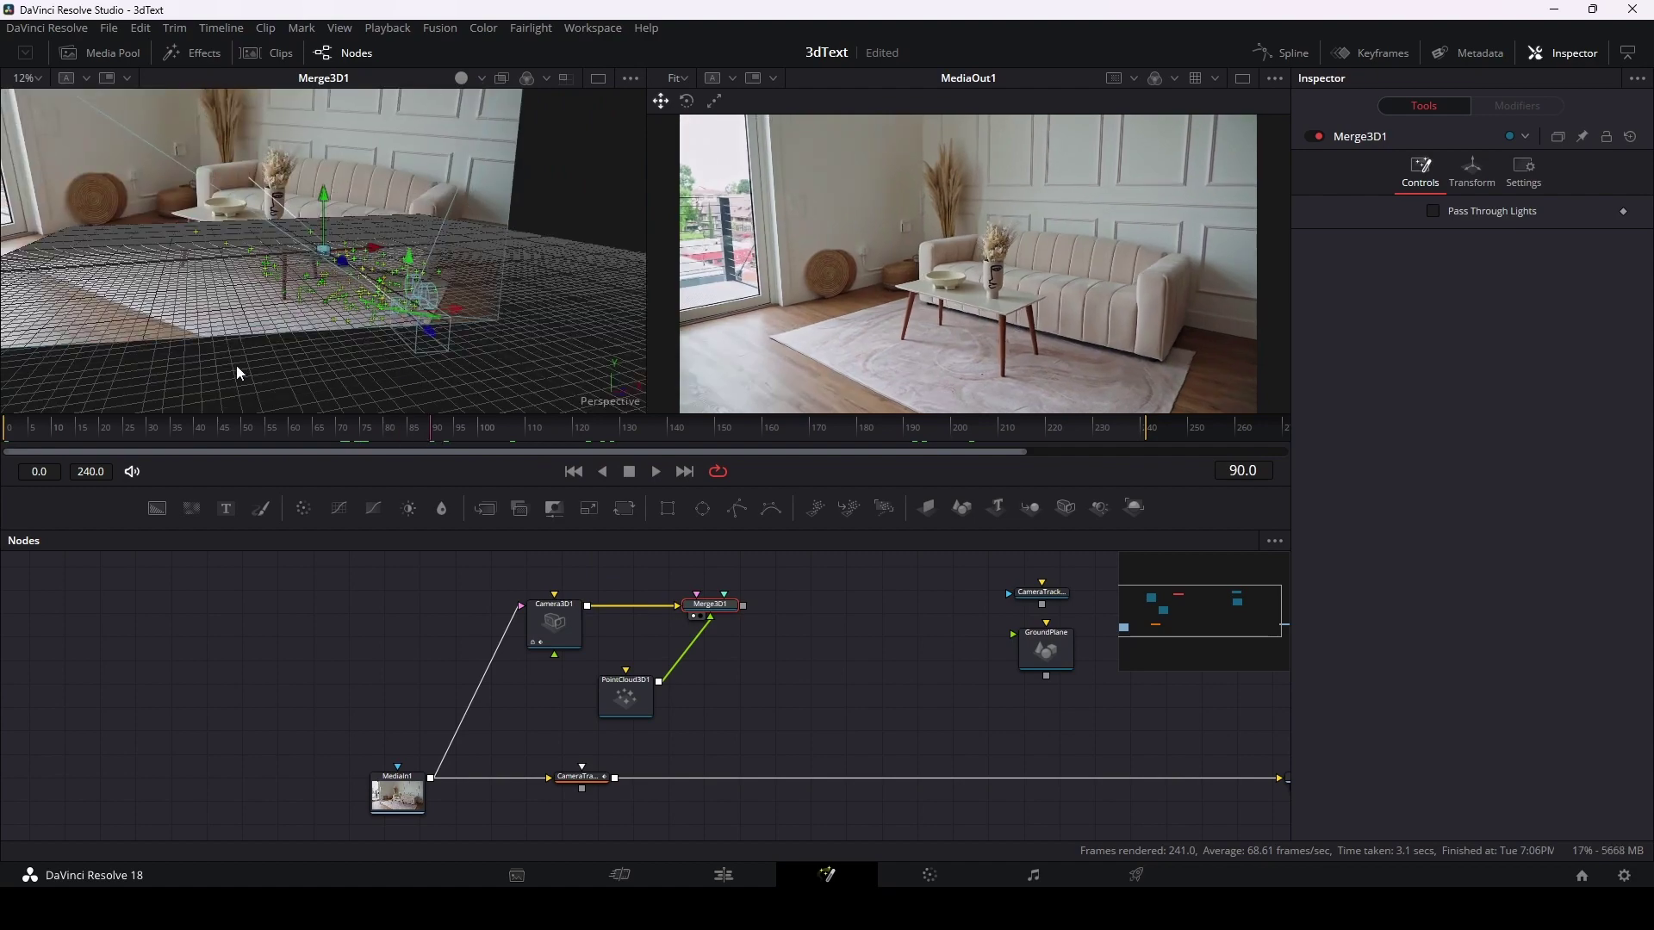
left_click_drag(240, 372, 434, 386)
right_click(434, 385)
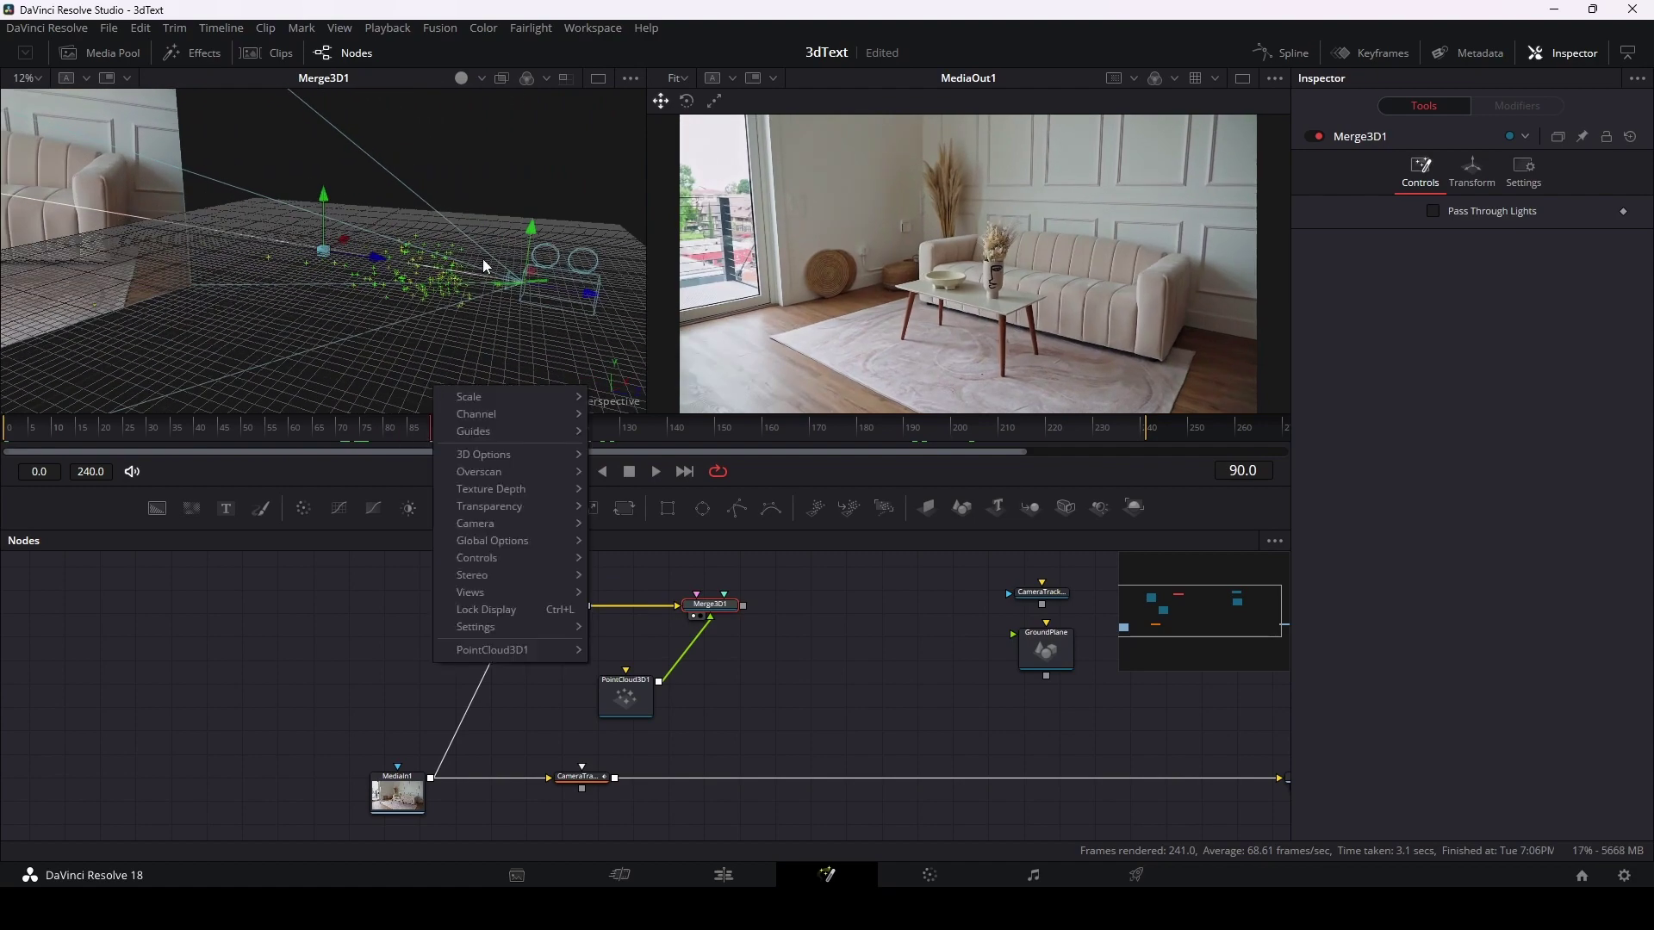
Step: Draw PointCloud3D1 in Point style at size 1.39, then reselect Merge3D1
left_click(481, 339)
mouse_move(488, 339)
left_mouse_down()
mouse_move(379, 360)
mouse_move(407, 354)
left_mouse_up()
left_click(633, 696)
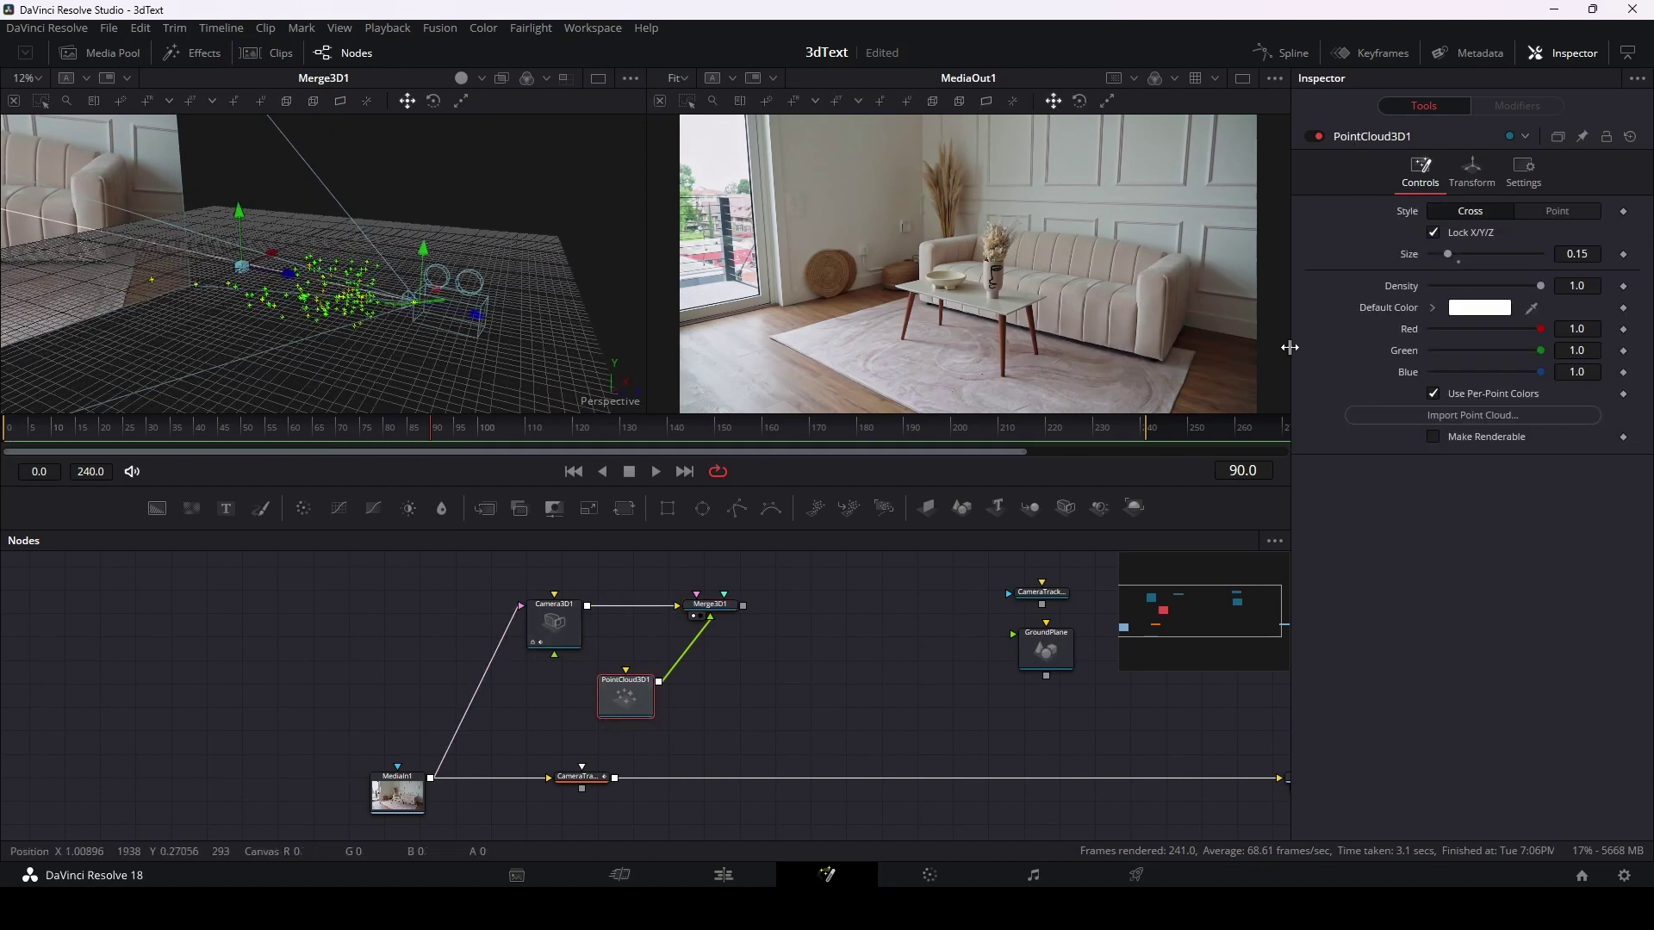
left_click(1568, 208)
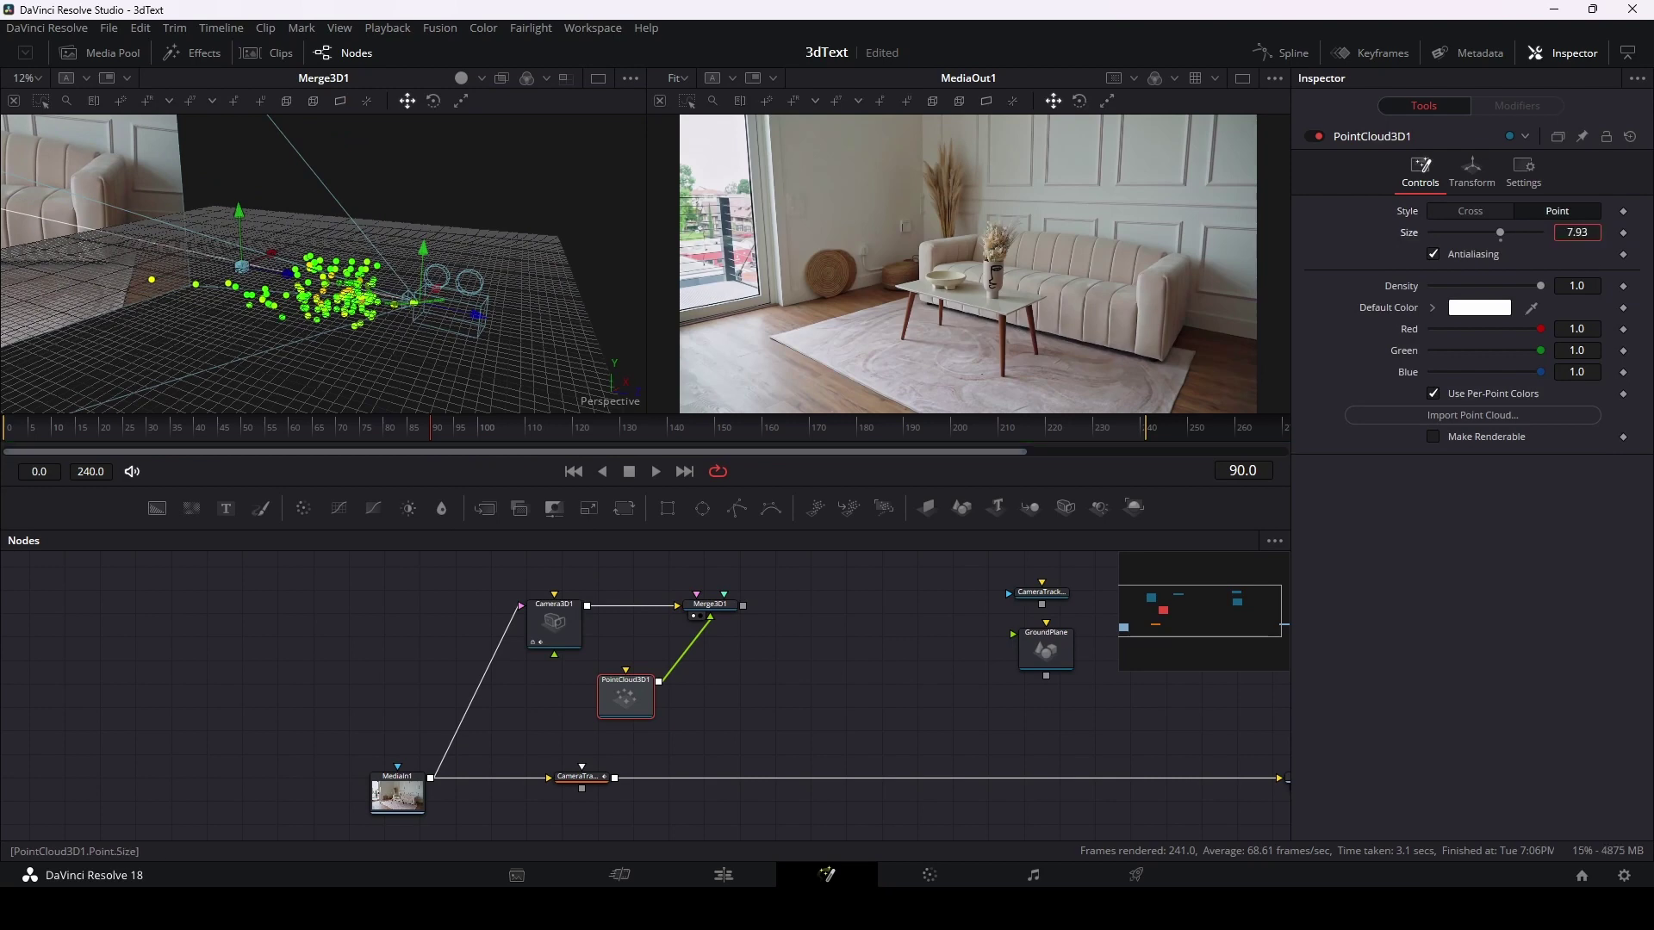
left_click_drag(1581, 230, 1128, 269)
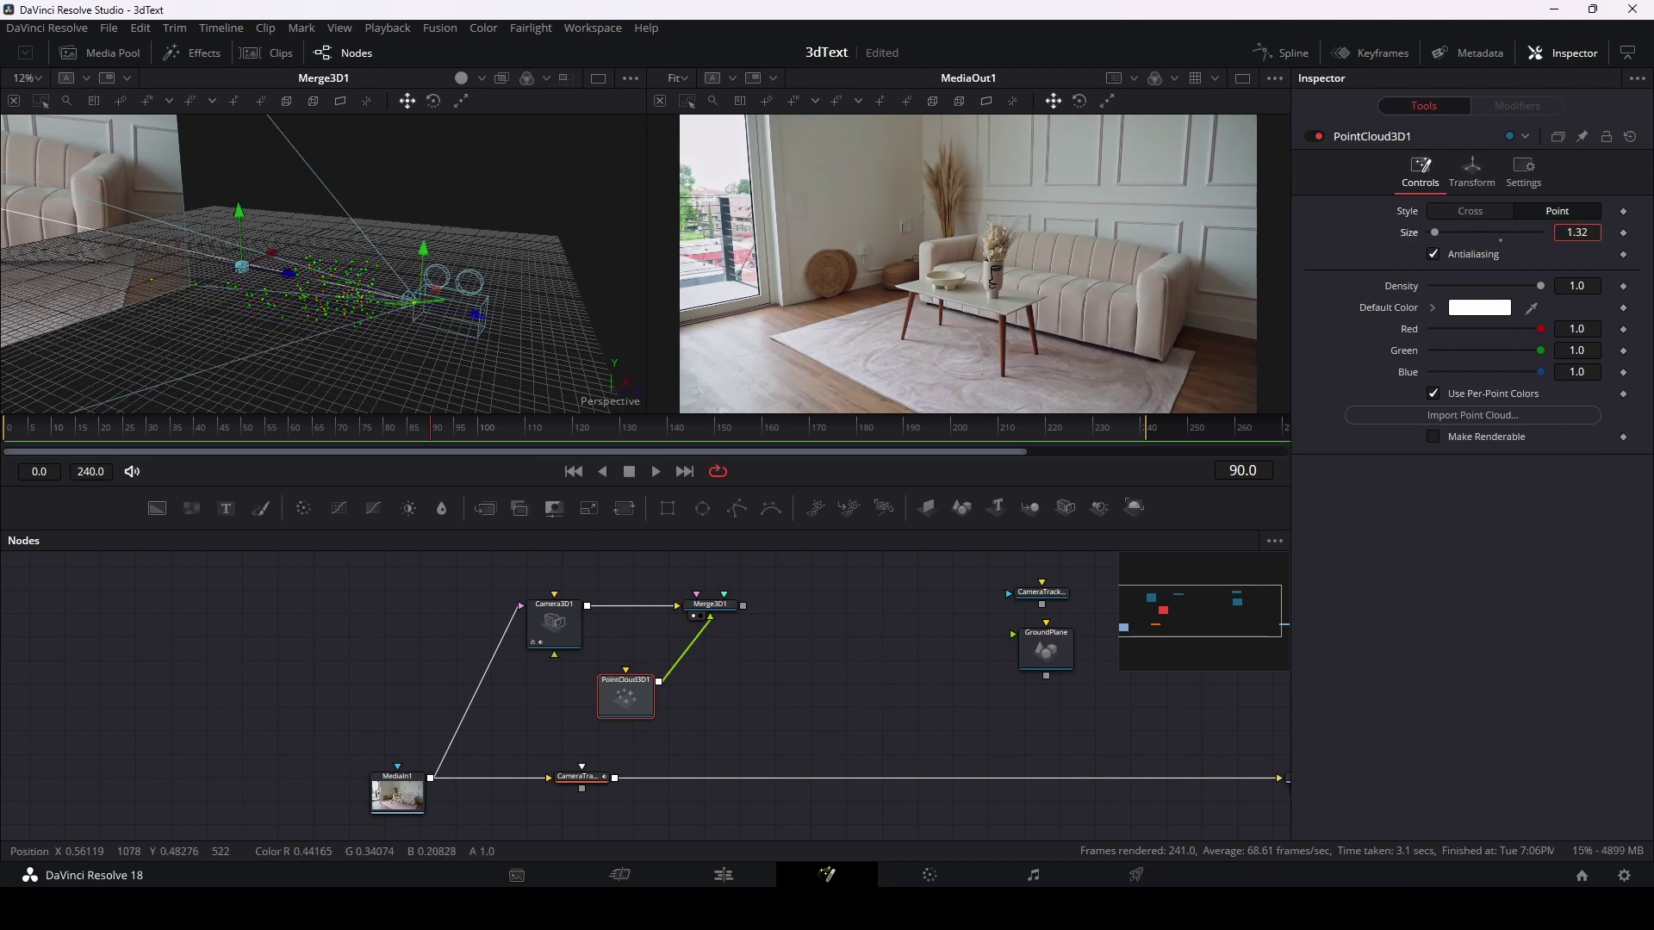
mouse_move(1578, 233)
left_mouse_down()
mouse_move(497, 294)
mouse_move(240, 261)
mouse_move(396, 303)
left_mouse_up()
scroll(518, 293, "up", 5)
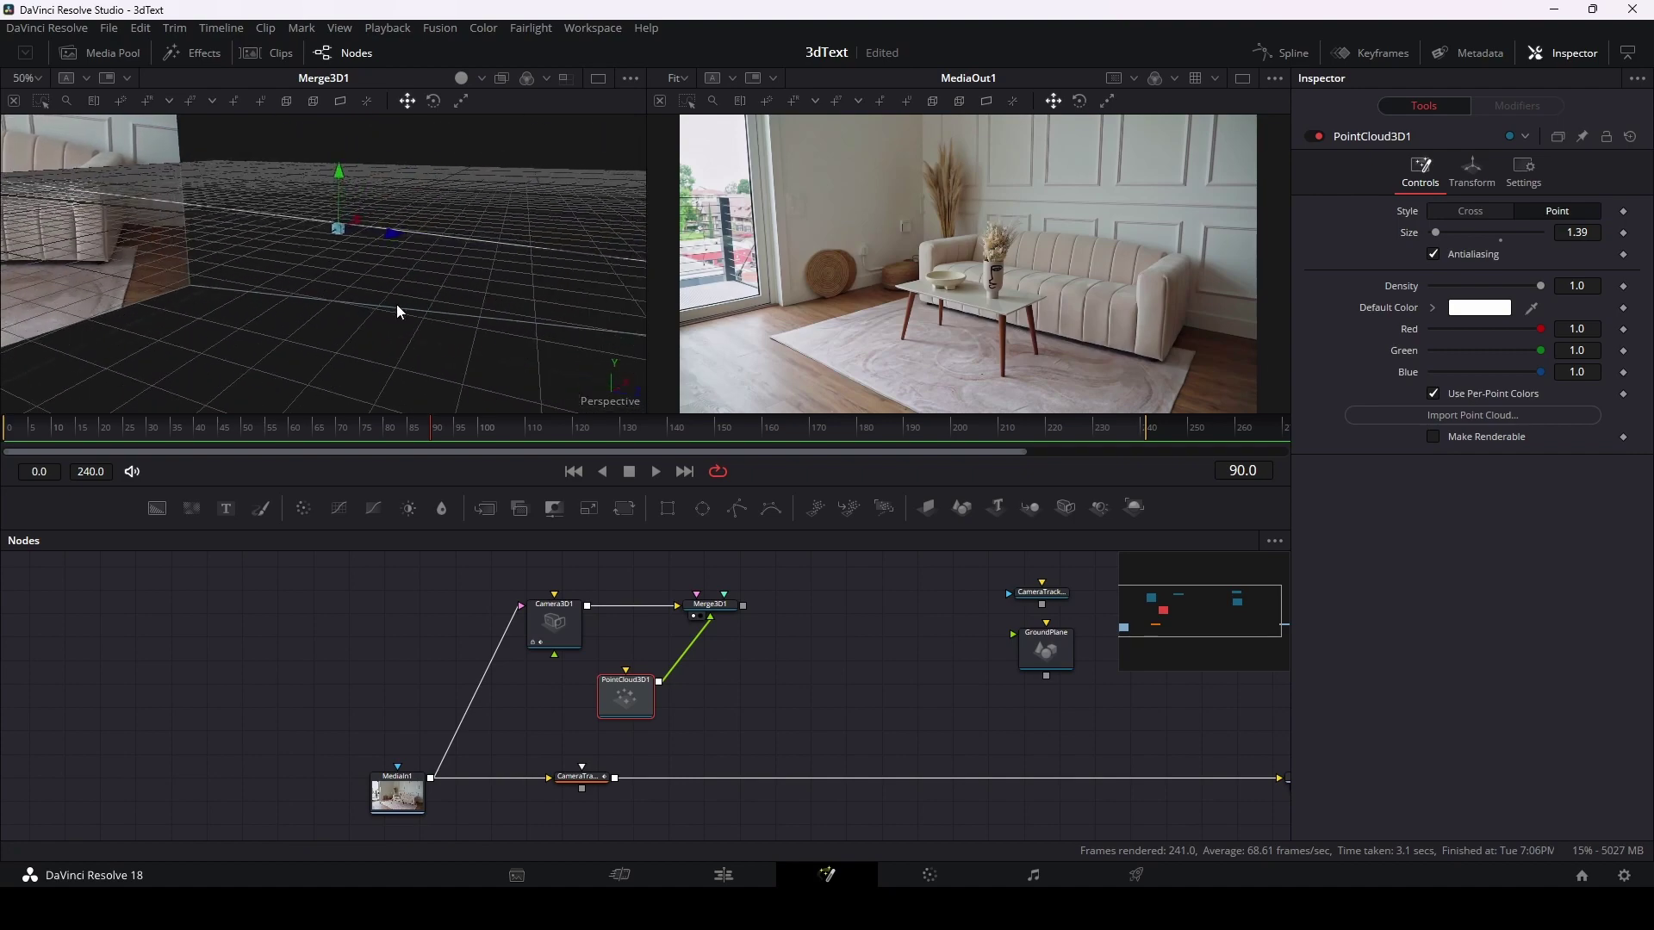
mouse_move(523, 291)
left_mouse_down()
mouse_move(288, 259)
mouse_move(446, 324)
mouse_move(420, 312)
left_mouse_up()
scroll(288, 258, "down", 2)
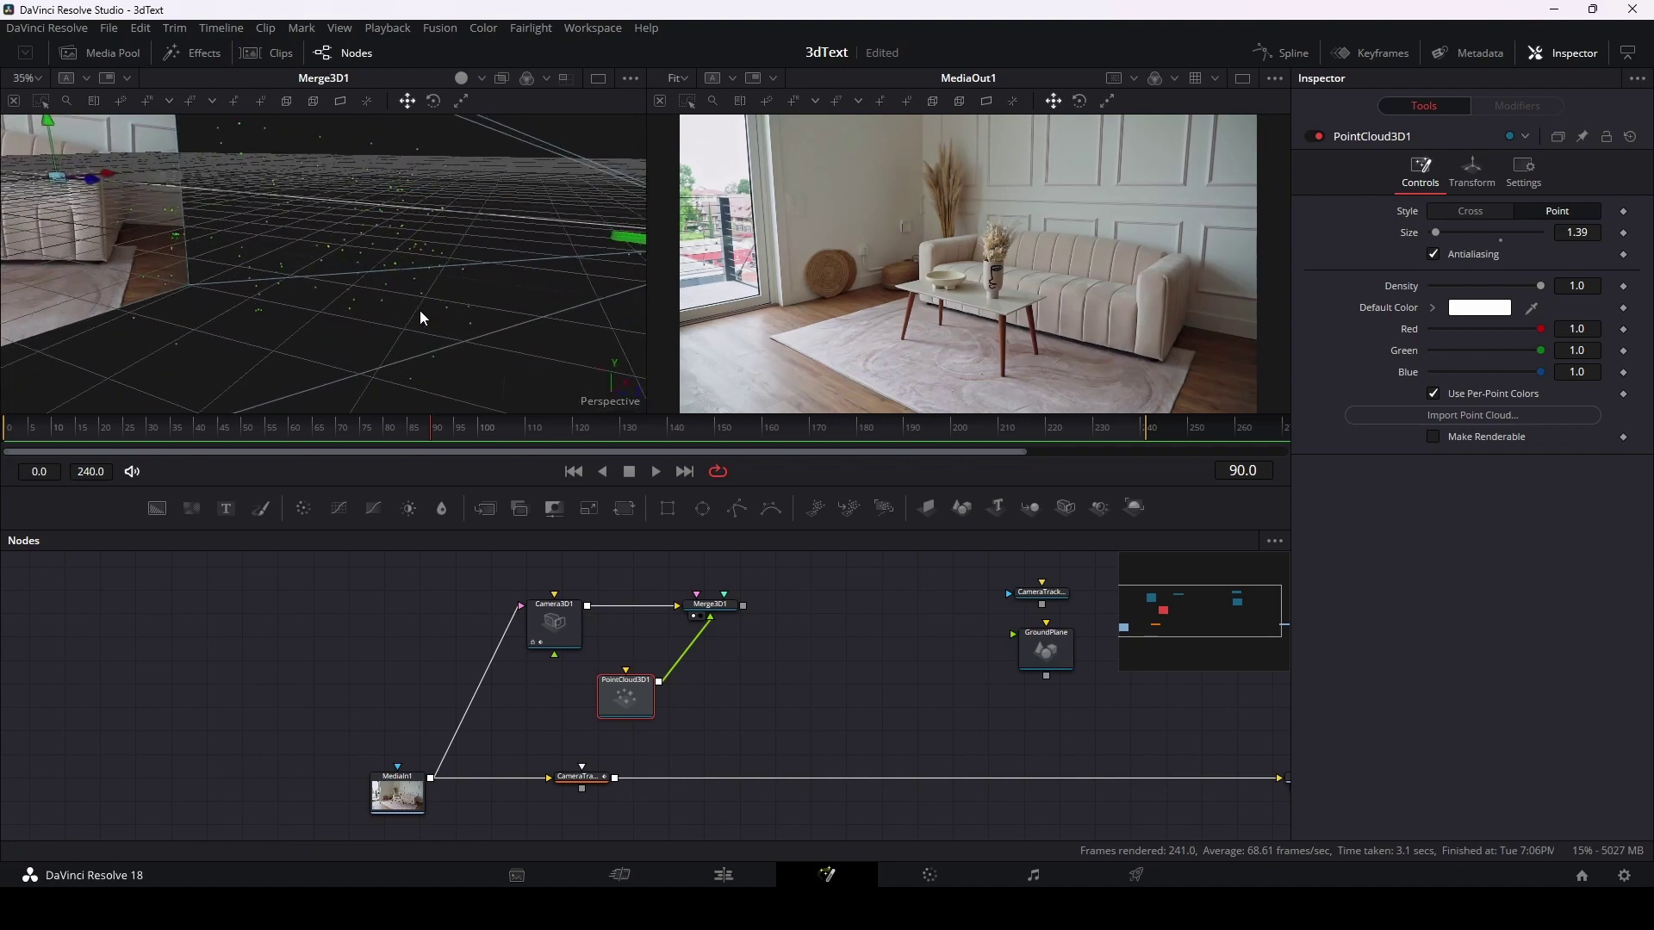
left_click(719, 615)
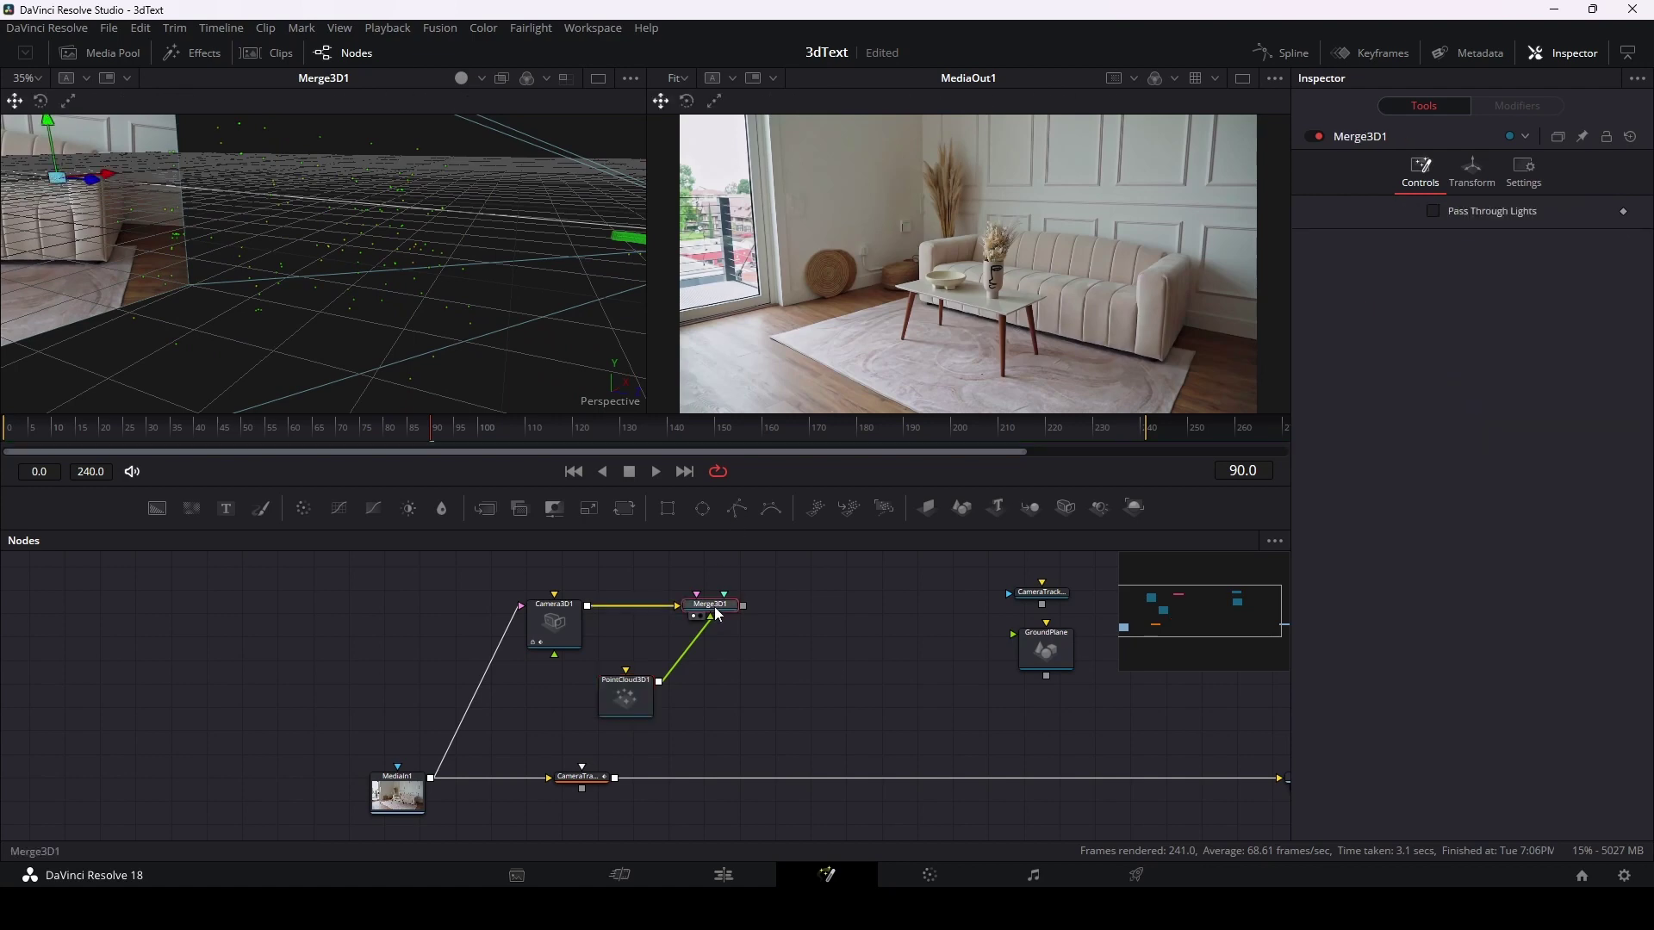
Step: Show Merge3D1 in the right viewer, looking through Camera3D1
key("2")
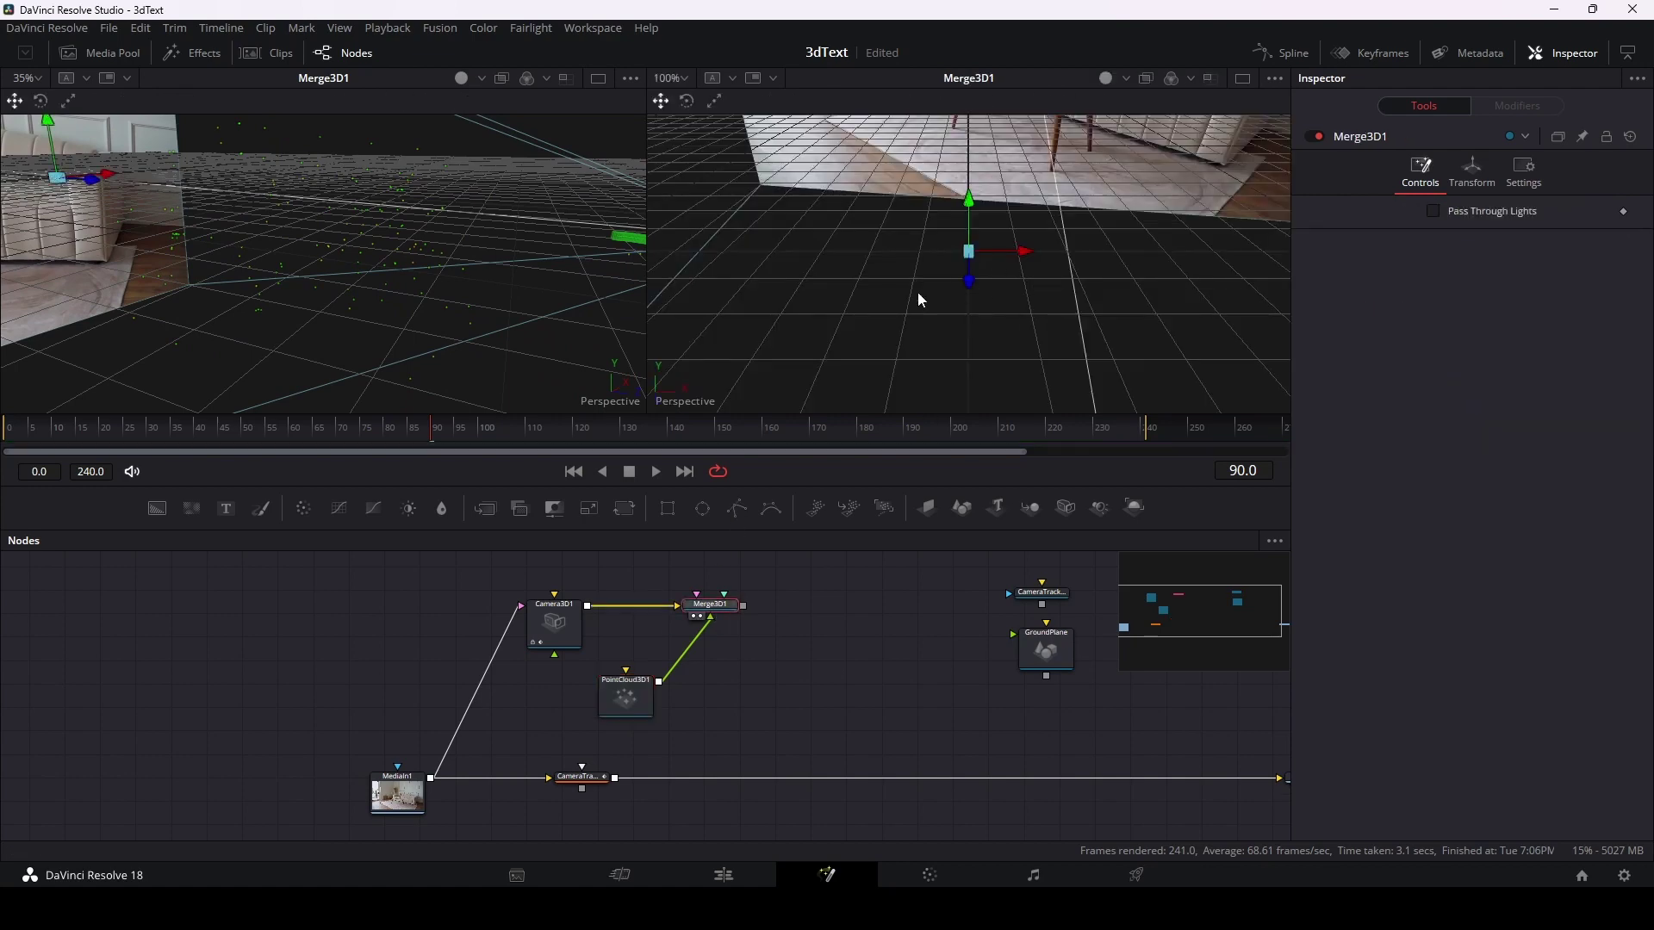
right_click(838, 279)
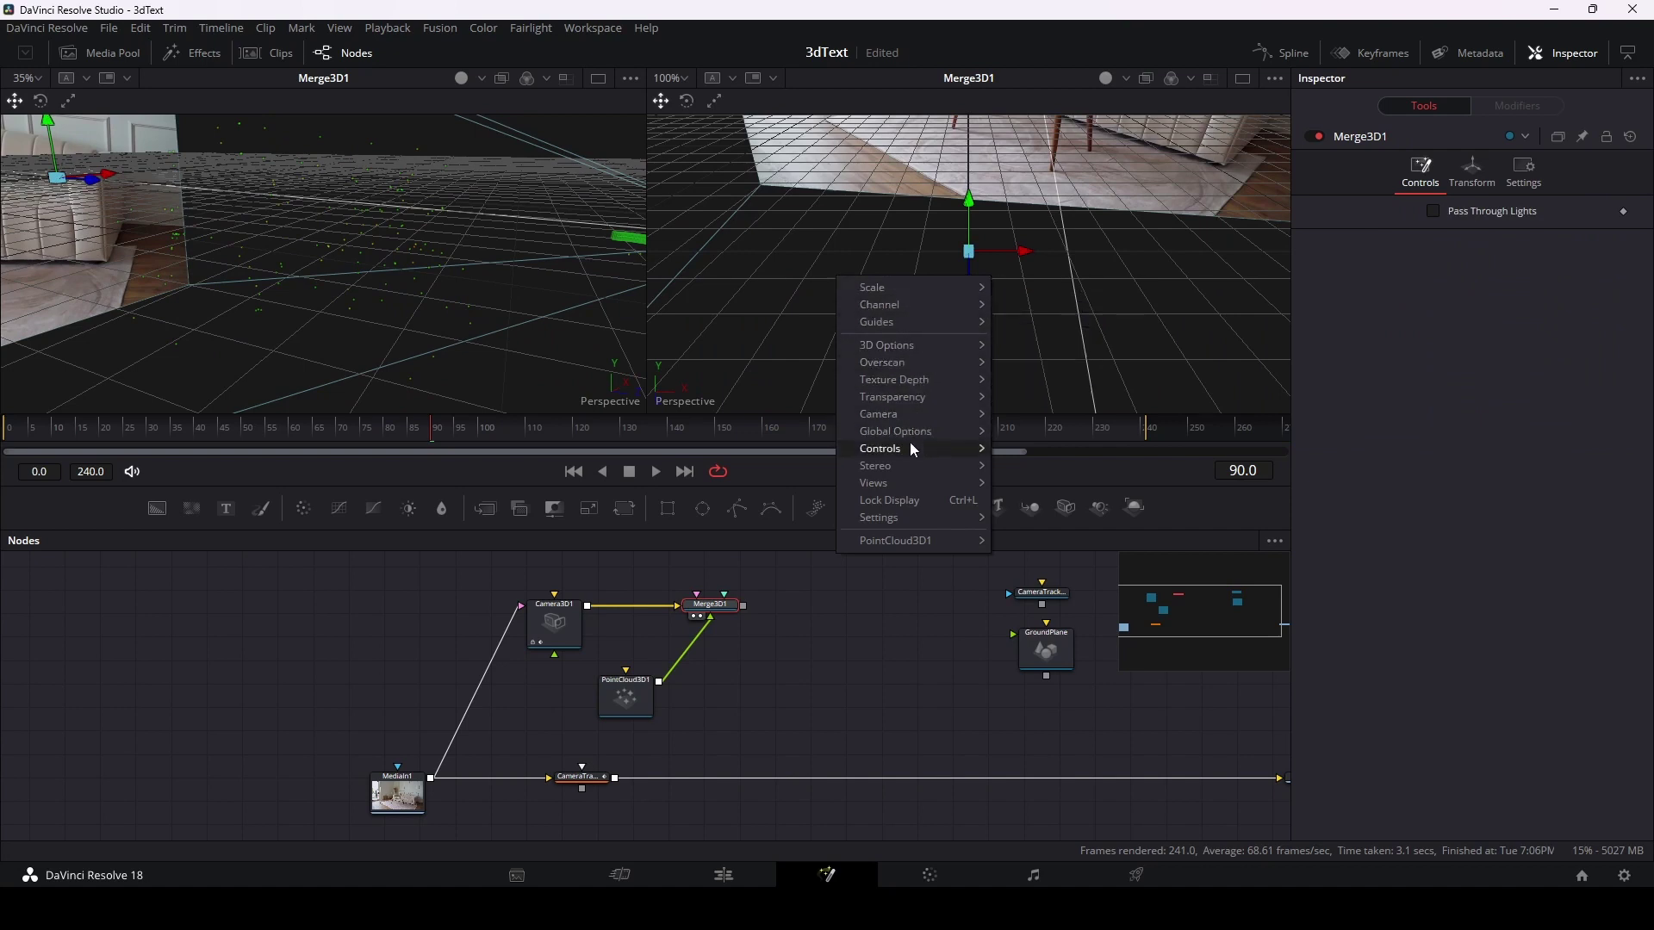
mouse_move(906, 466)
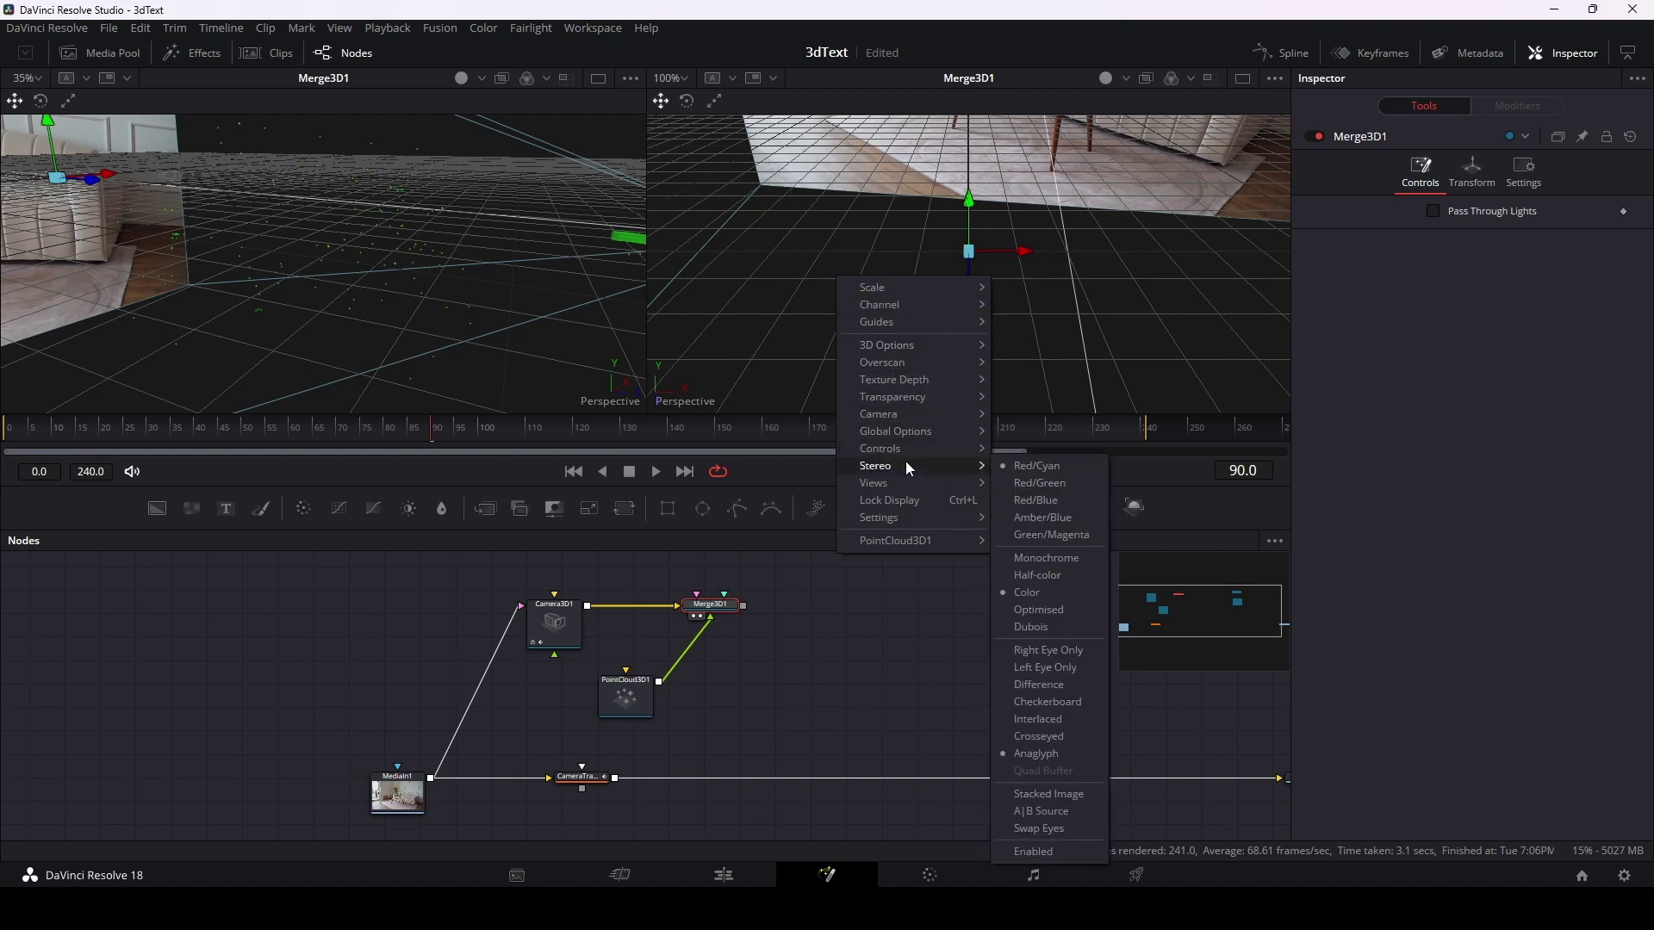
mouse_move(910, 412)
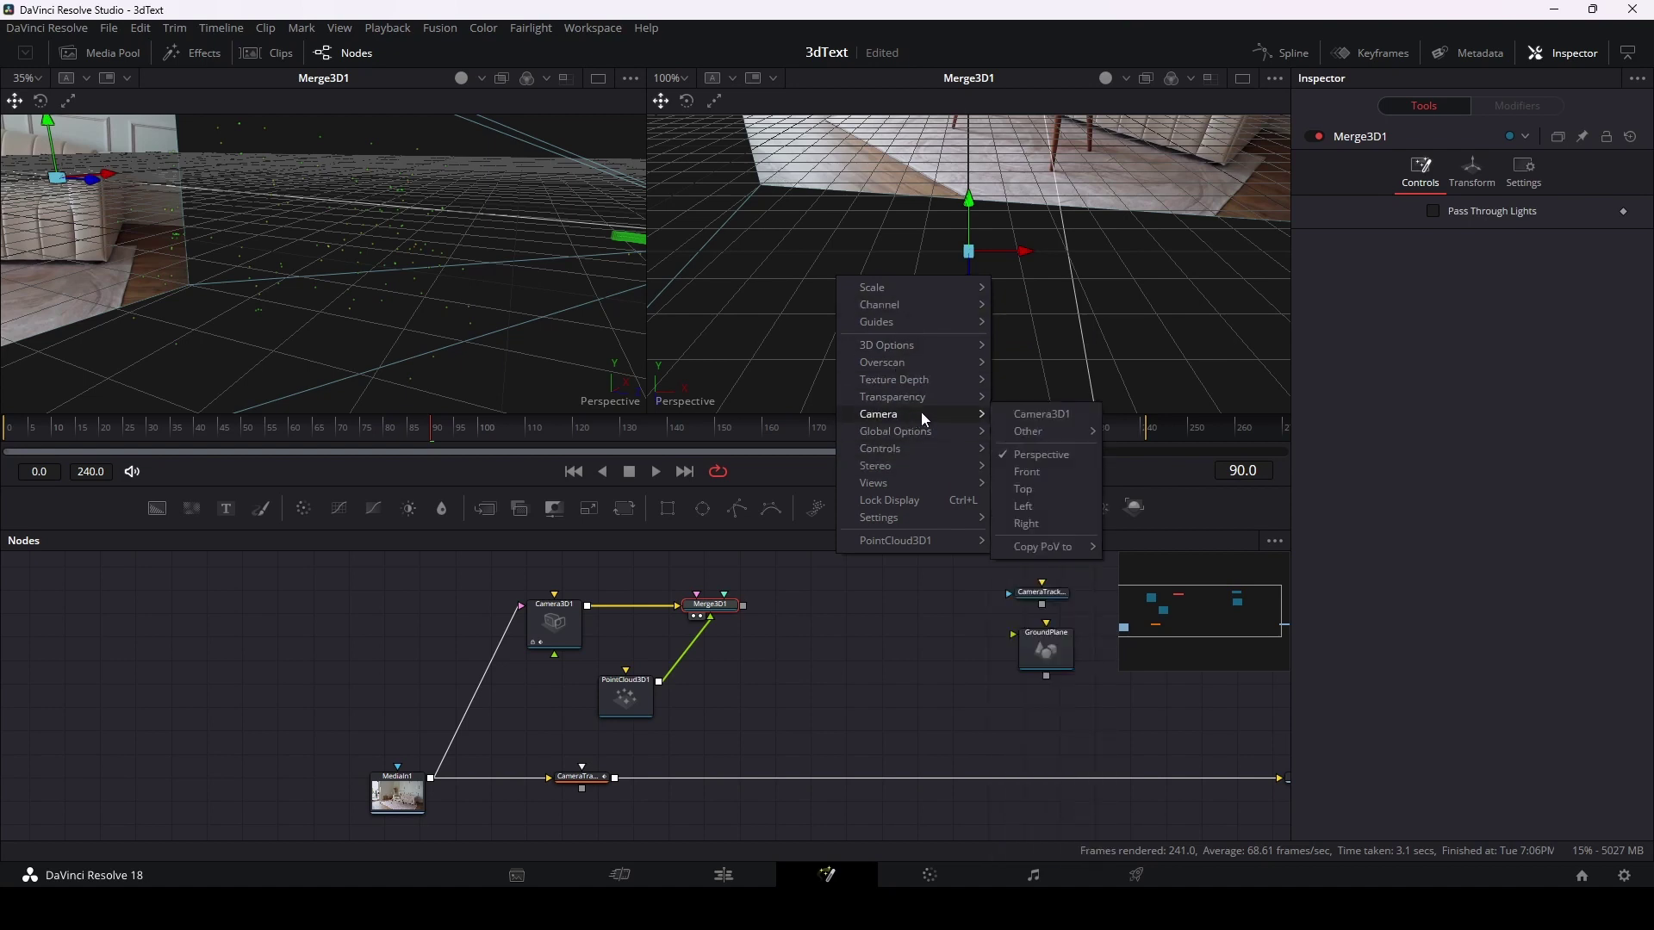
left_click(1041, 413)
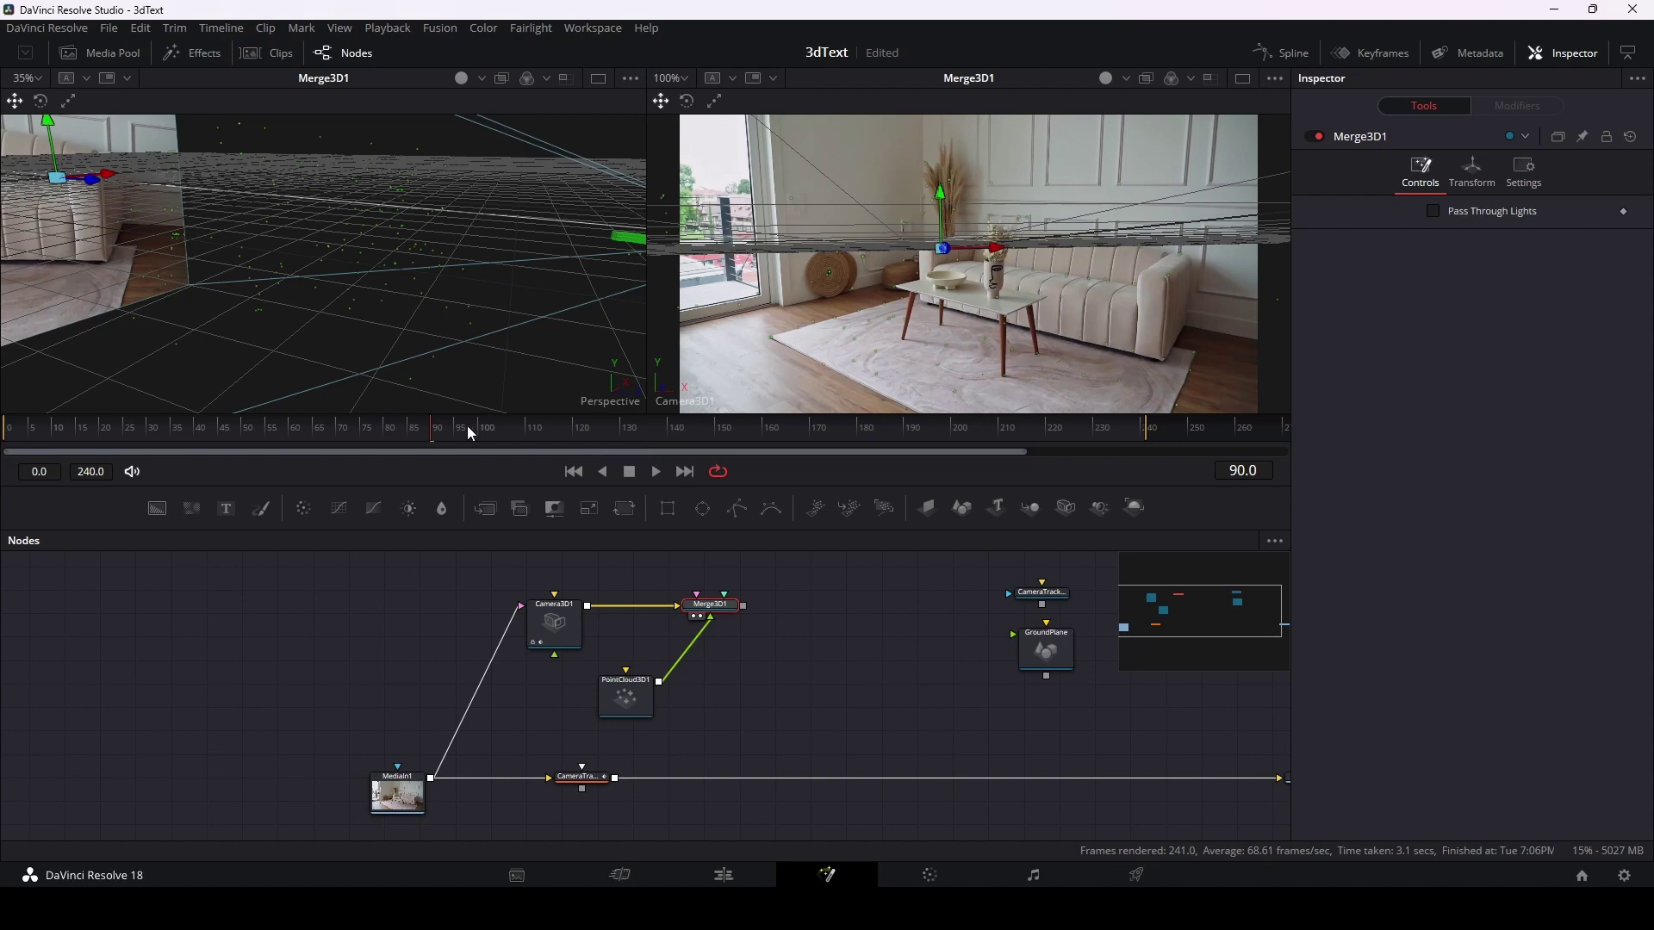
Step: Check the track on later frames, then box-select the tracked points lying on the rug
mouse_move(431, 436)
left_mouse_down()
mouse_move(746, 467)
mouse_move(470, 459)
left_mouse_up()
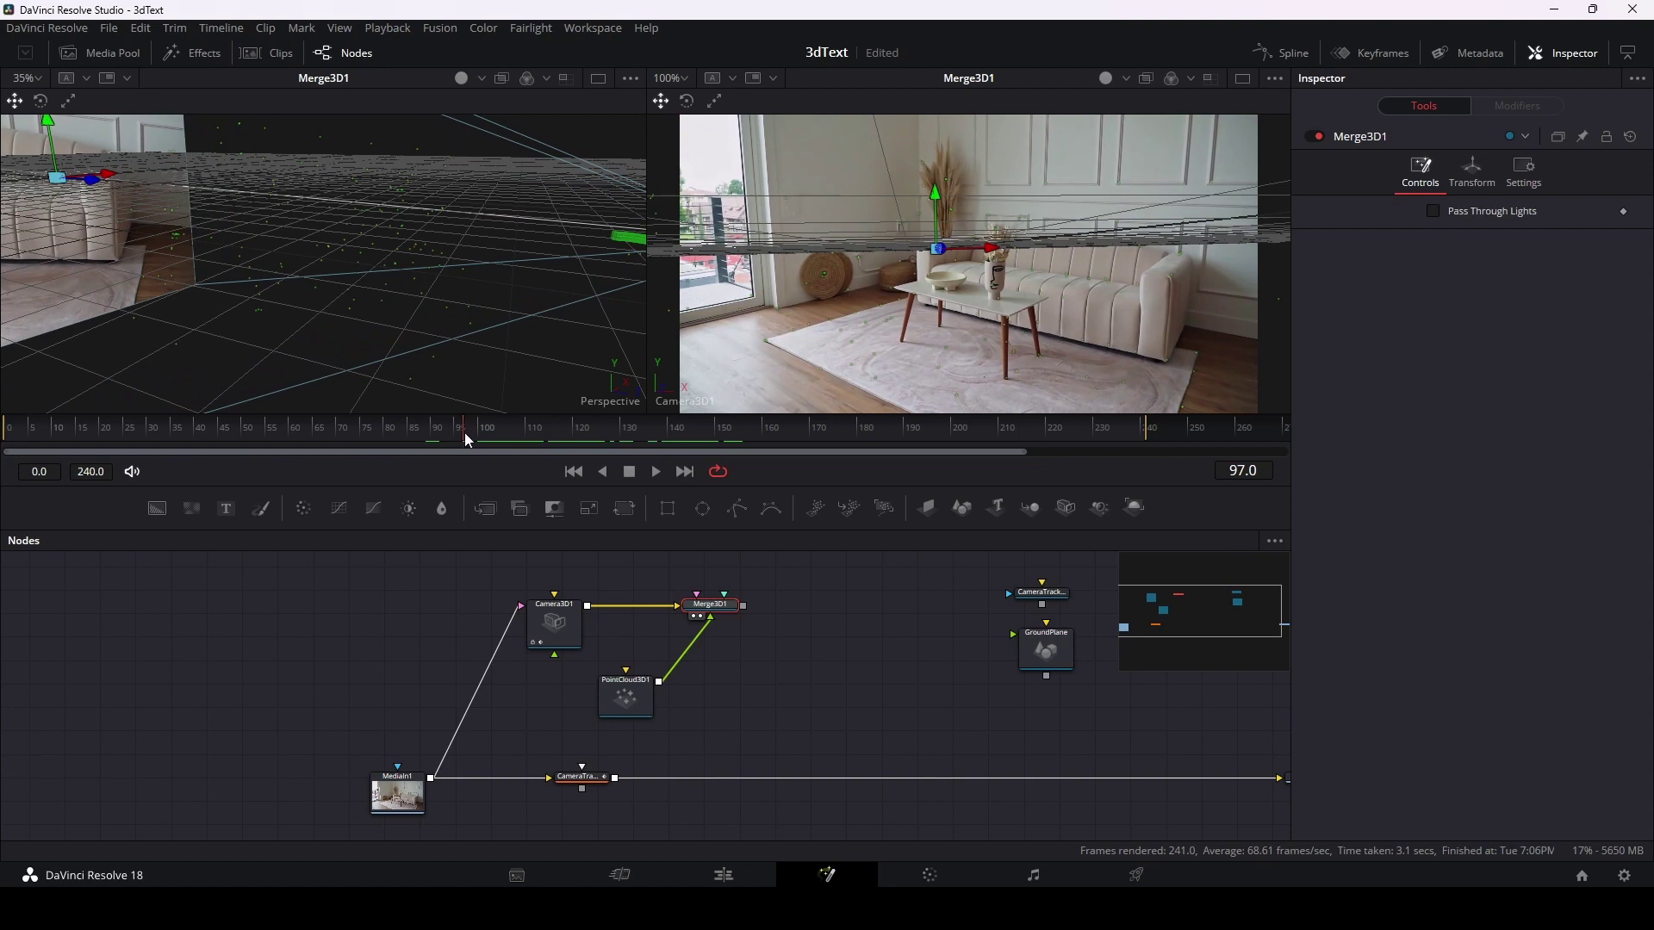
left_click_drag(783, 664, 672, 686)
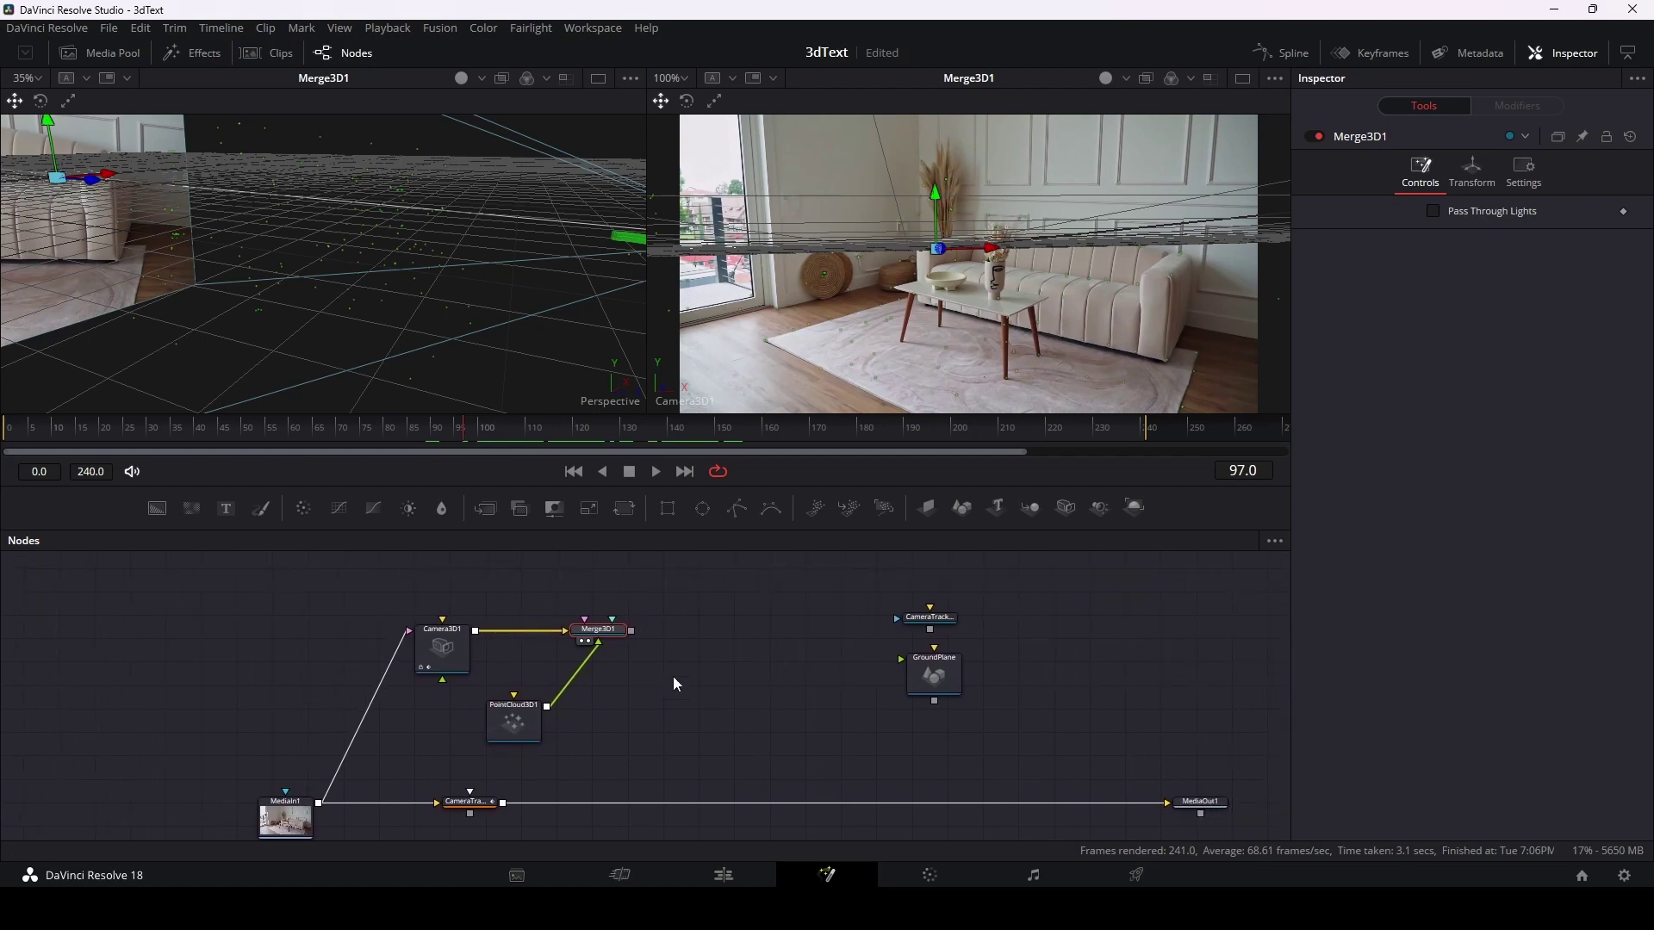
mouse_move(472, 427)
left_mouse_down()
mouse_move(570, 452)
mouse_move(398, 448)
left_mouse_up()
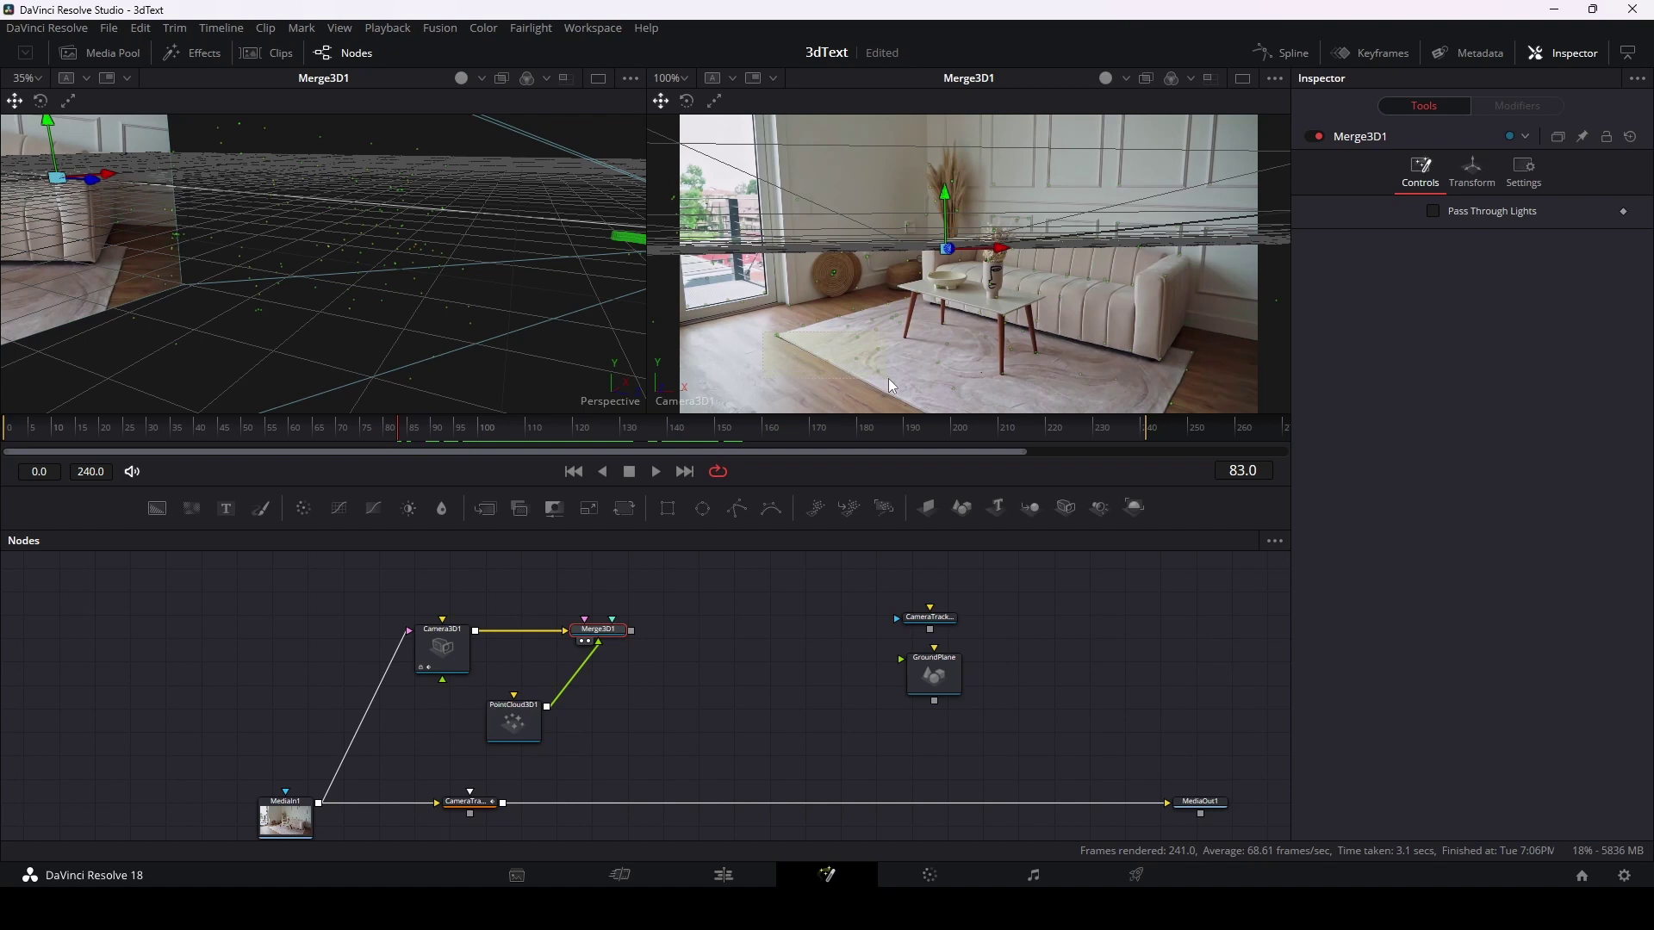
left_click_drag(889, 380, 889, 380)
Step: Fit a new image plane to the selected rug points and check it across frames
left_click(989, 100)
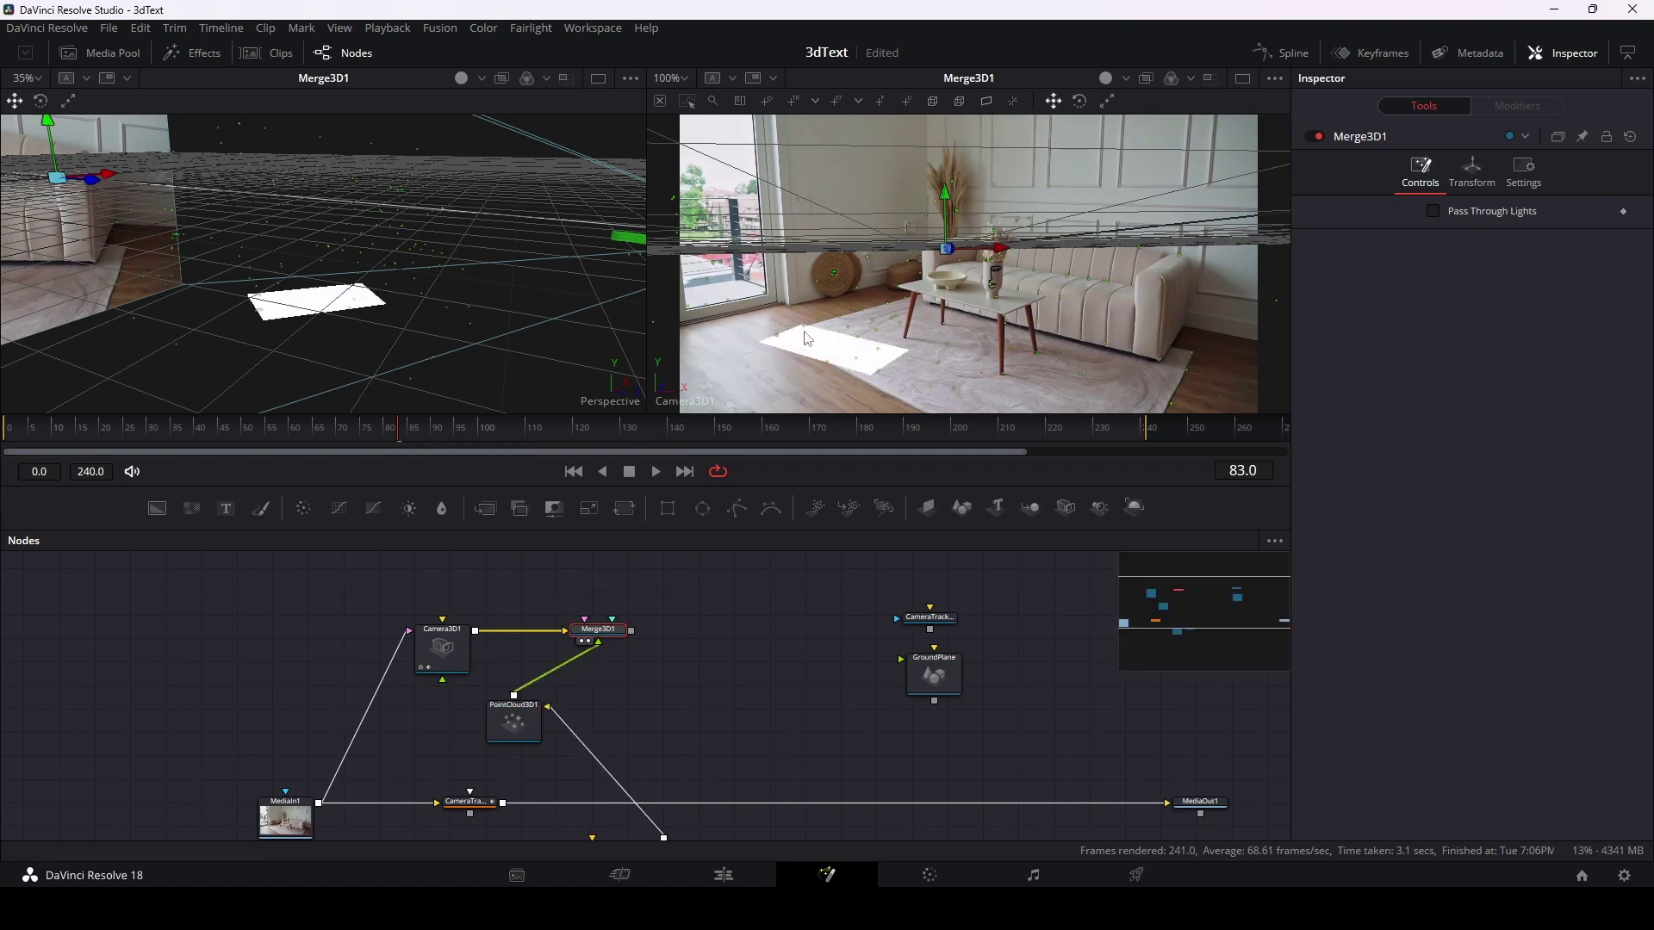
mouse_move(400, 431)
left_mouse_down()
mouse_move(567, 435)
mouse_move(441, 459)
left_mouse_up()
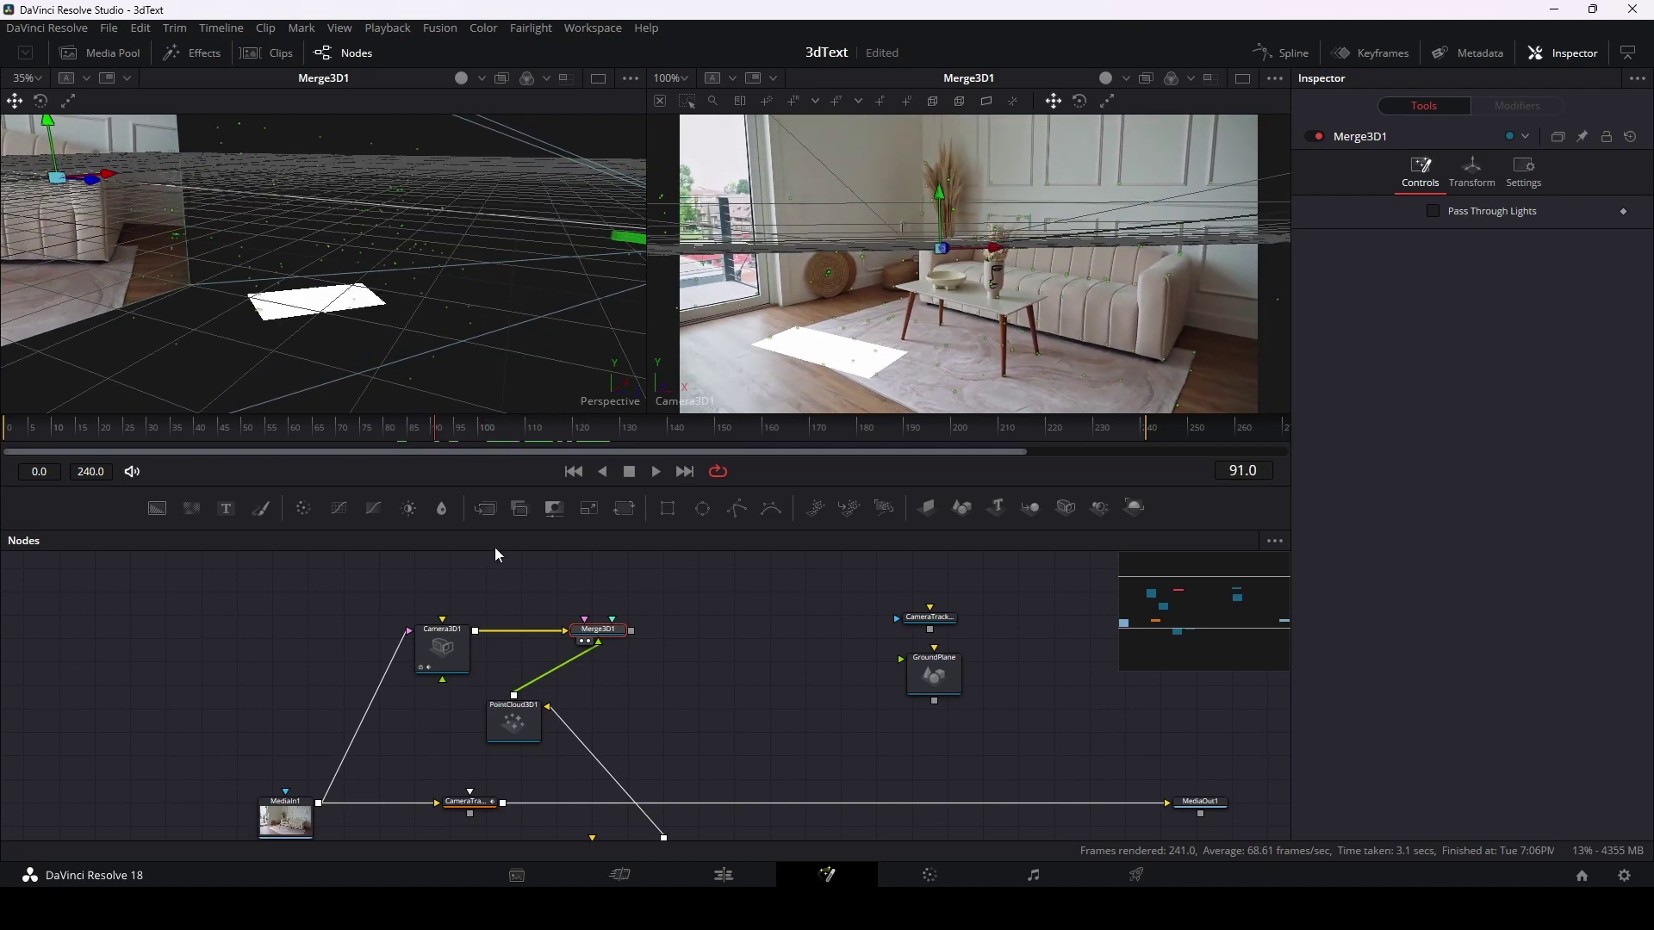
scroll(700, 722, "down", 2)
Step: Rearrange the ImagePlane3D and Merge3D2 nodes, then delete the unneeded Merge3D2
left_click_drag(582, 793, 739, 631)
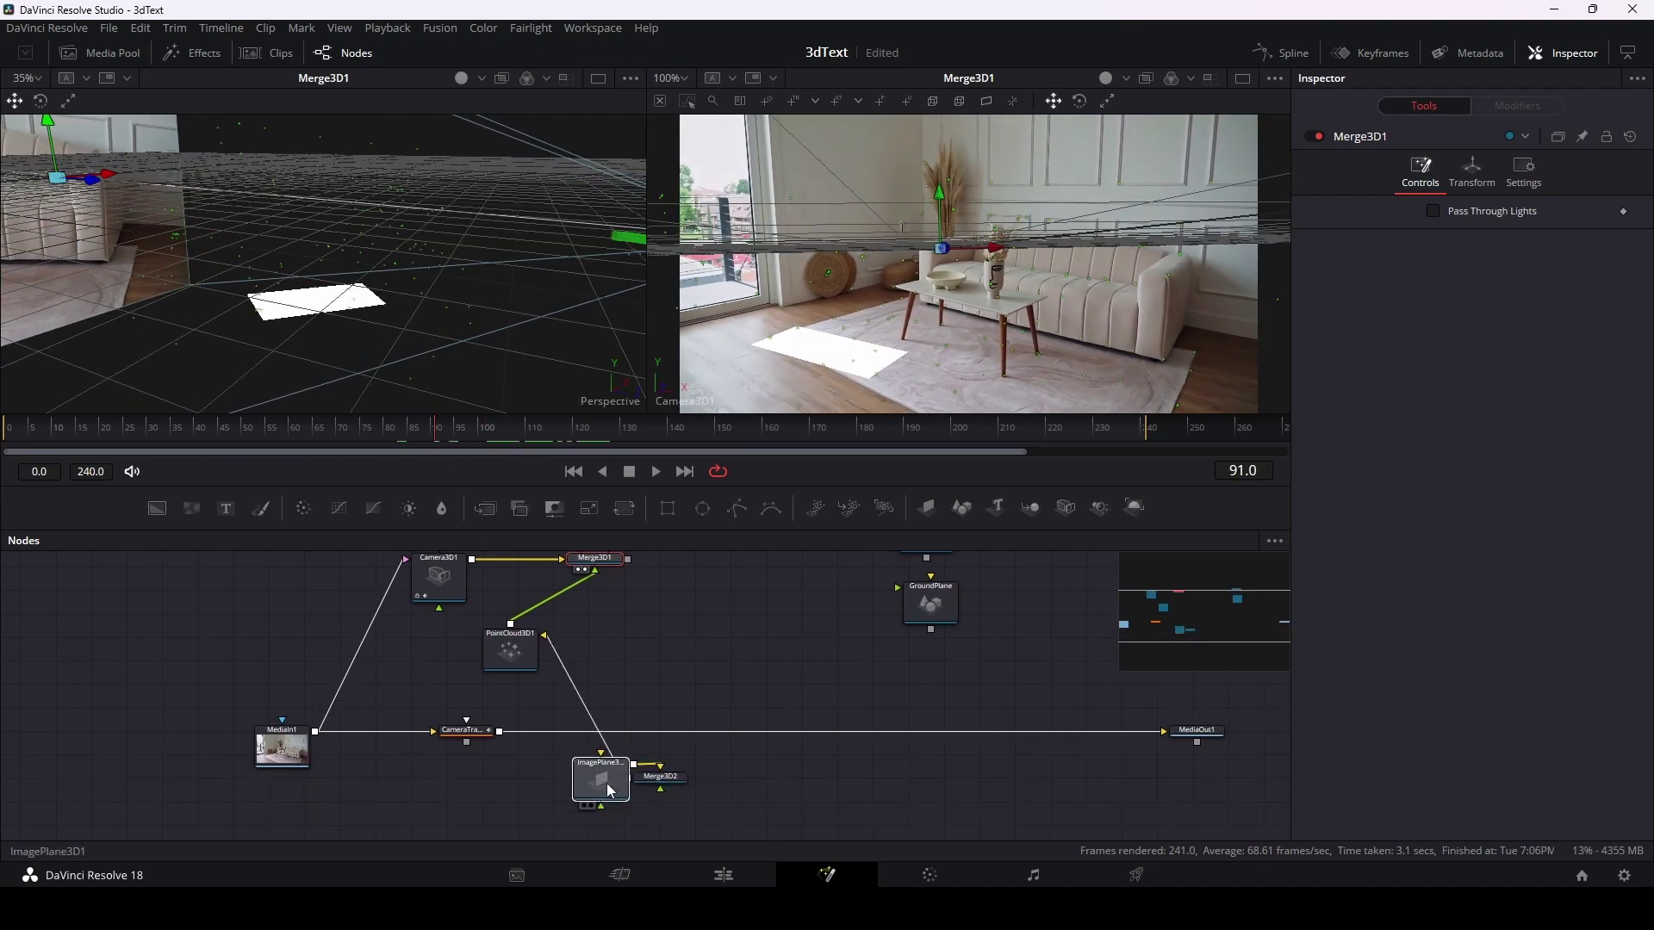
left_click_drag(680, 752, 689, 634)
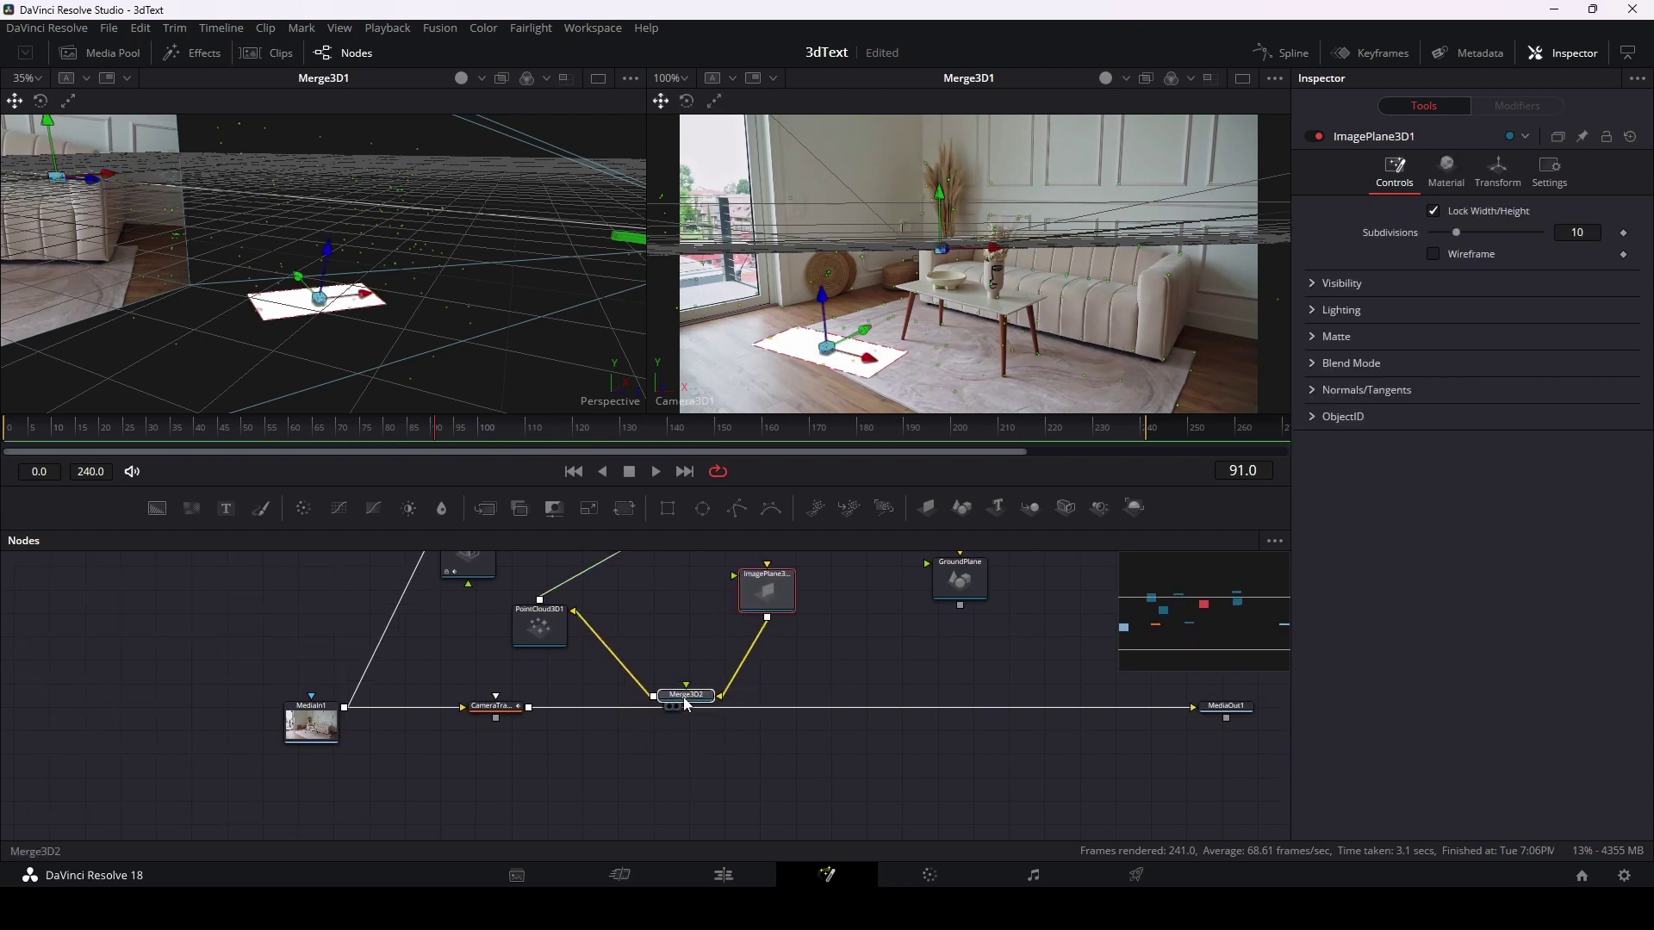
scroll(689, 633, "up", 3)
left_click_drag(790, 681, 830, 639)
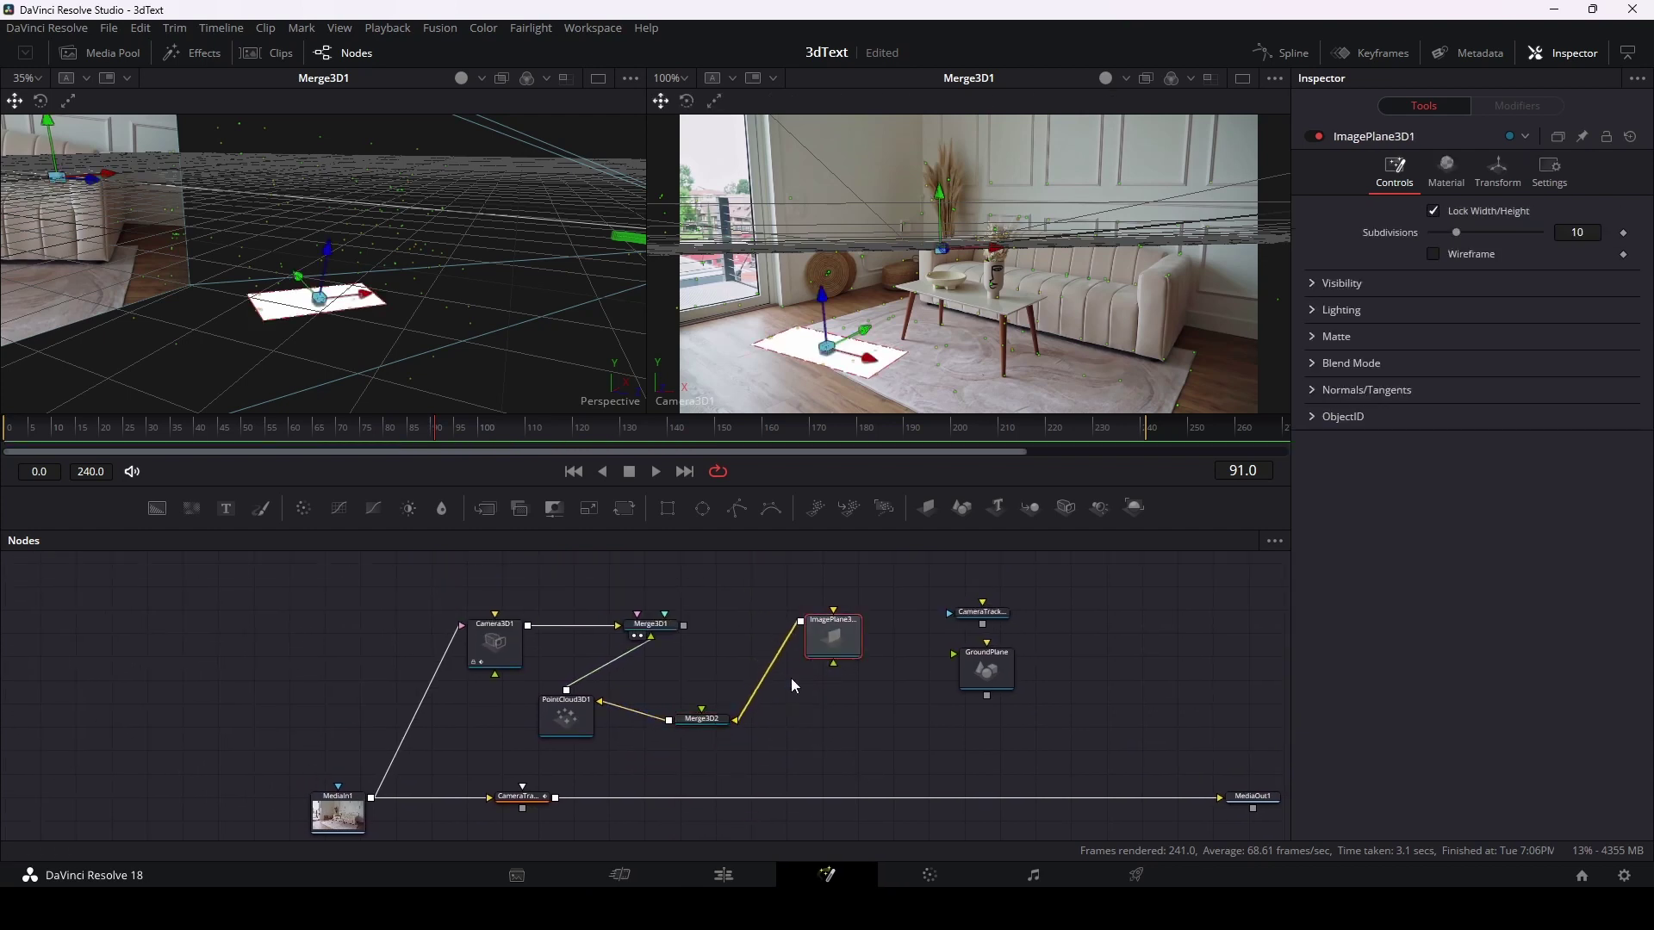
left_click_drag(703, 724, 746, 683)
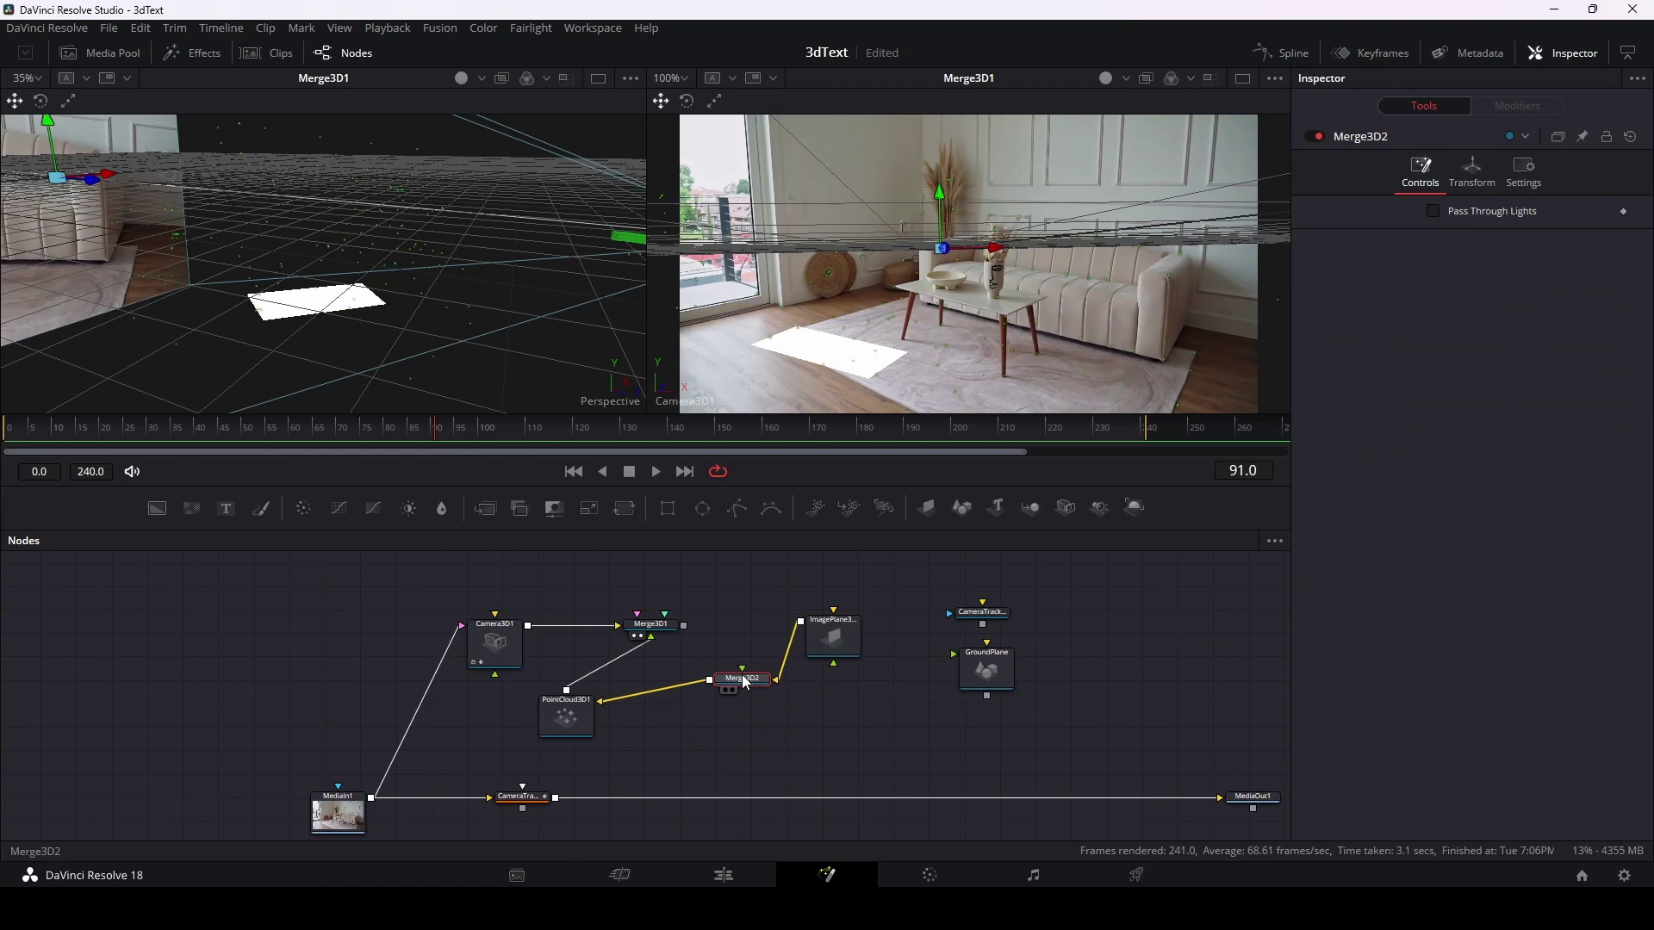
key("Delete")
Step: Connect ImagePlane3D1 directly into Merge3D1 and select it to show its settings
mouse_move(566, 725)
left_mouse_down()
mouse_move(629, 720)
mouse_move(706, 635)
left_mouse_up()
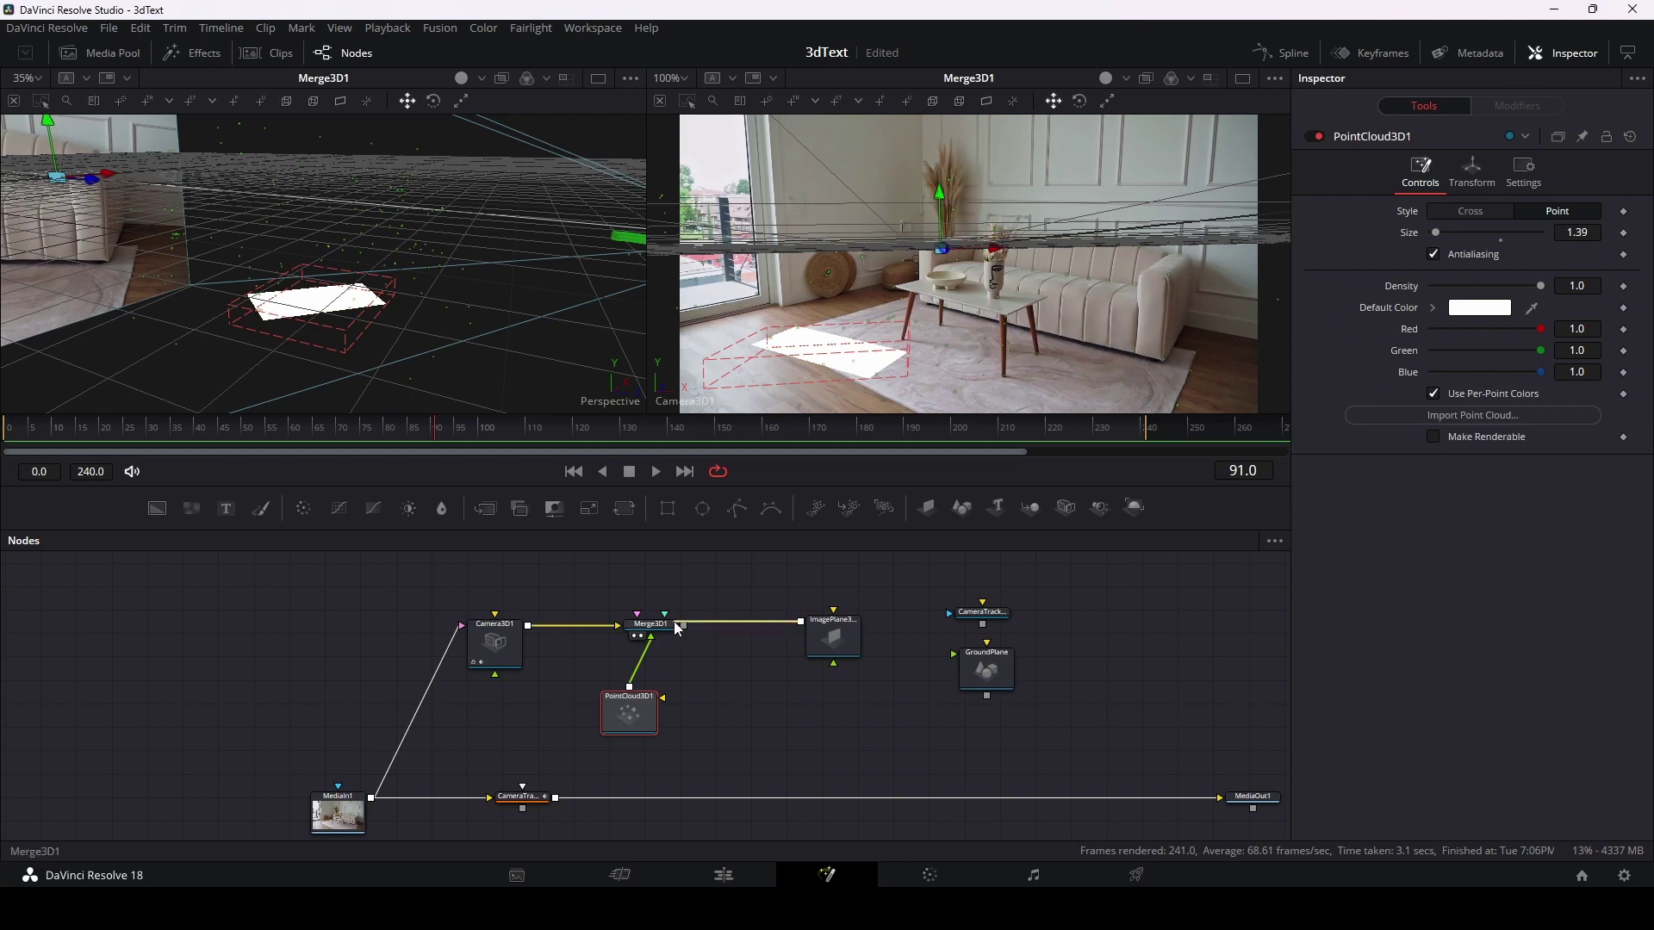
left_click_drag(706, 636, 662, 632)
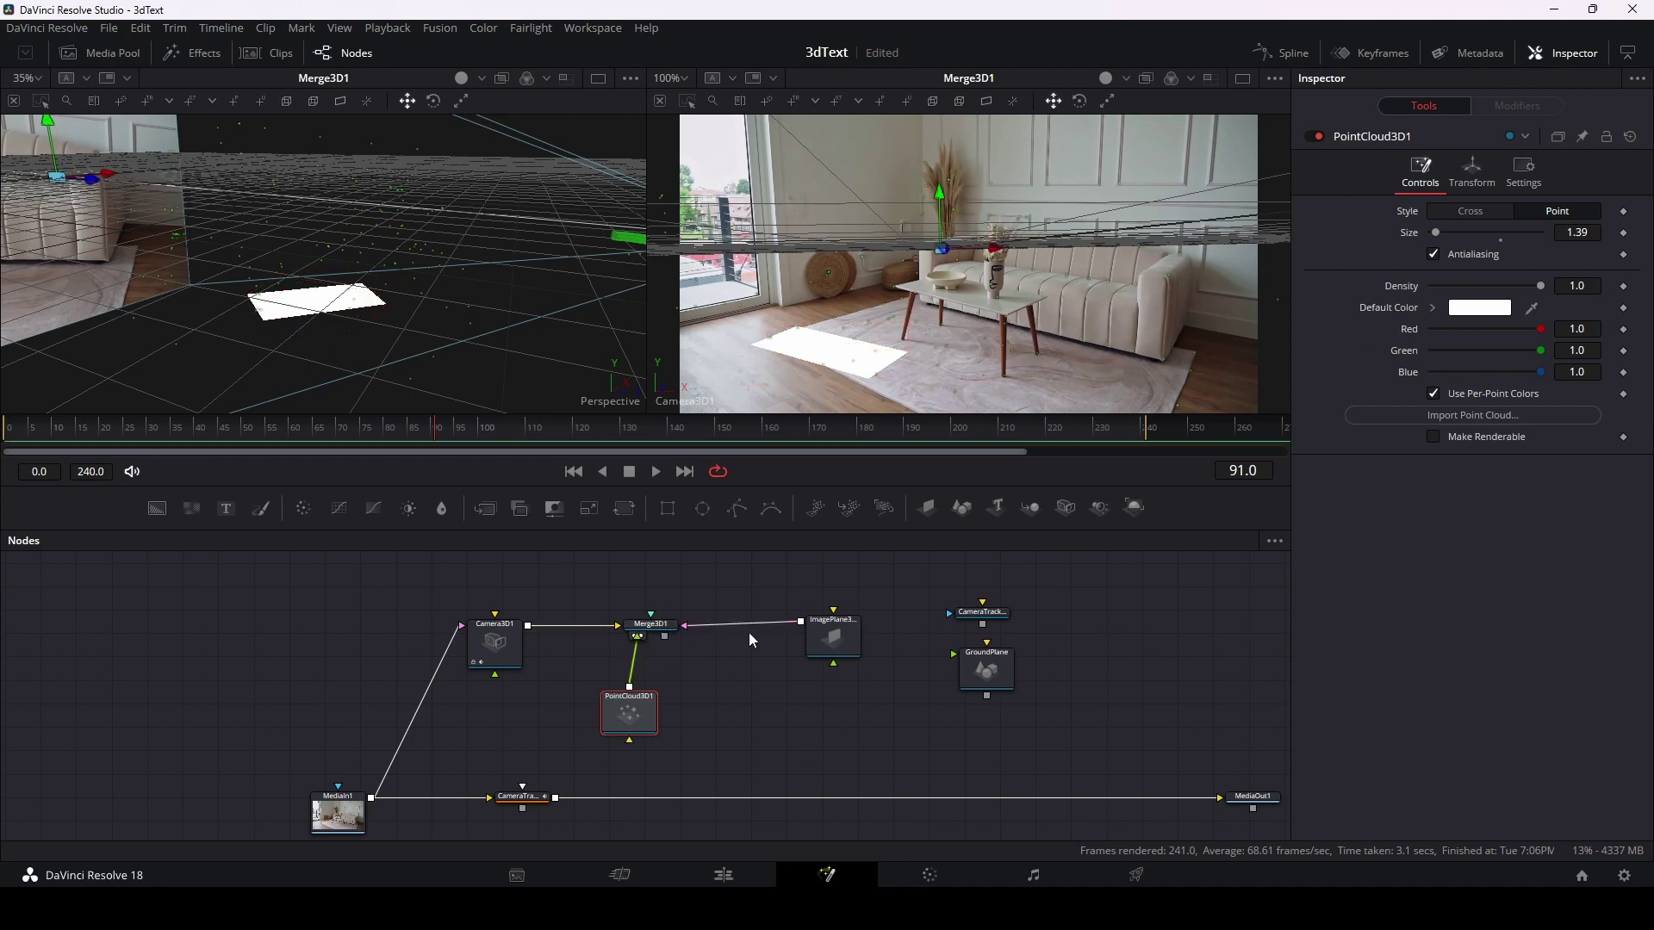
left_click_drag(840, 662, 824, 666)
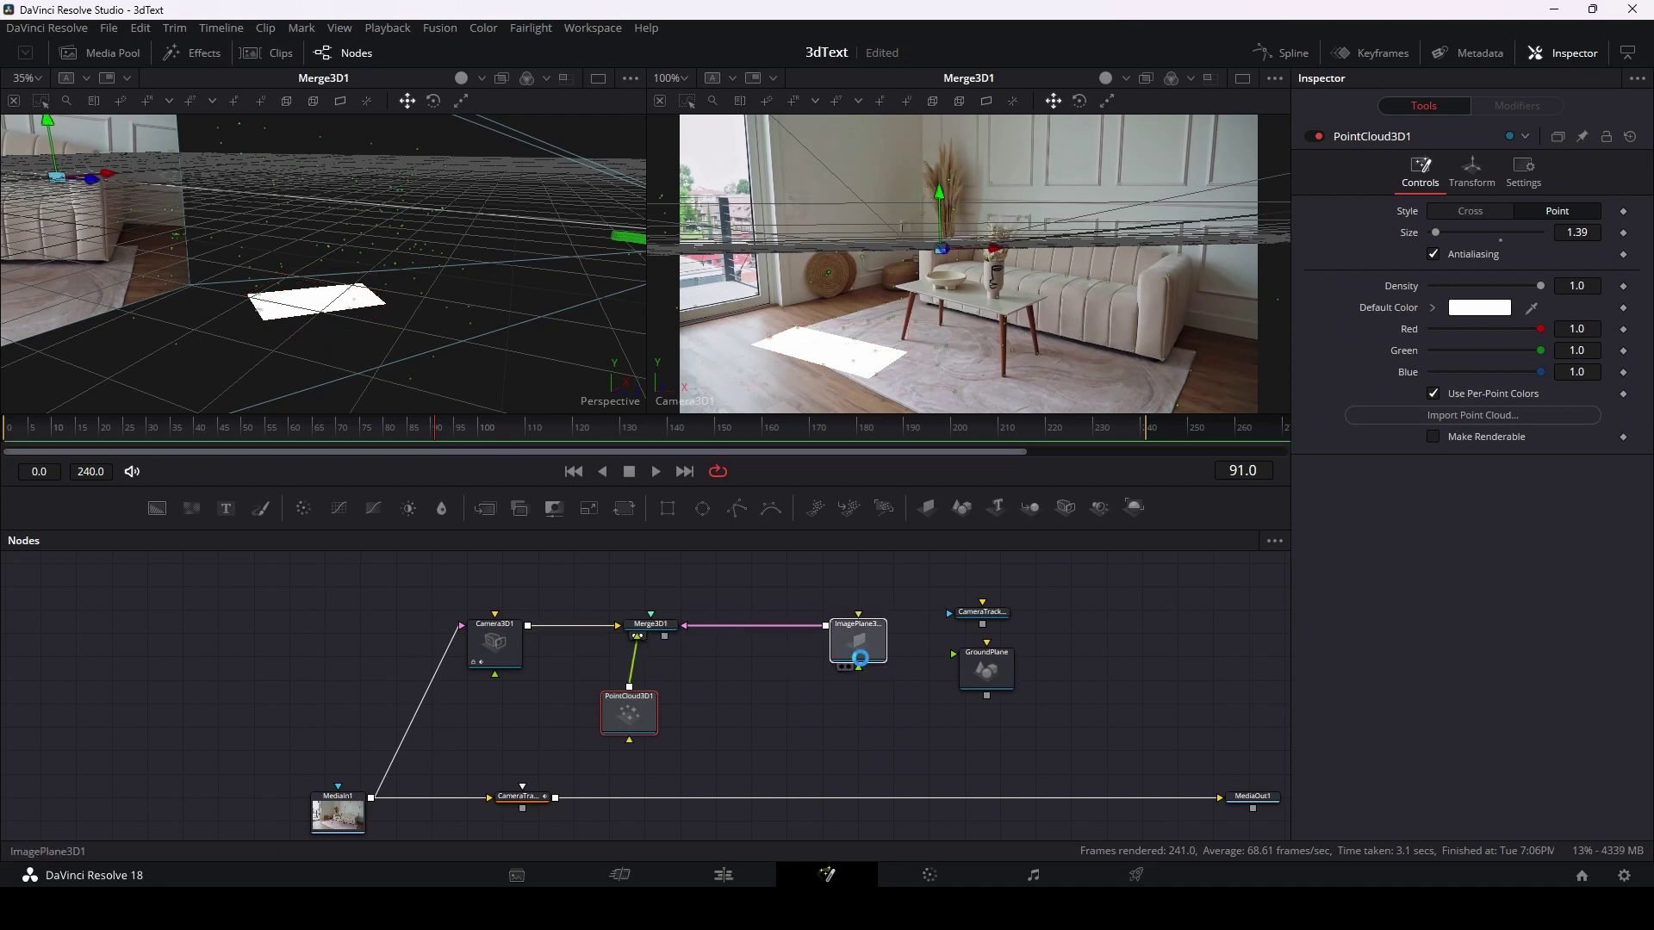
left_click(824, 666)
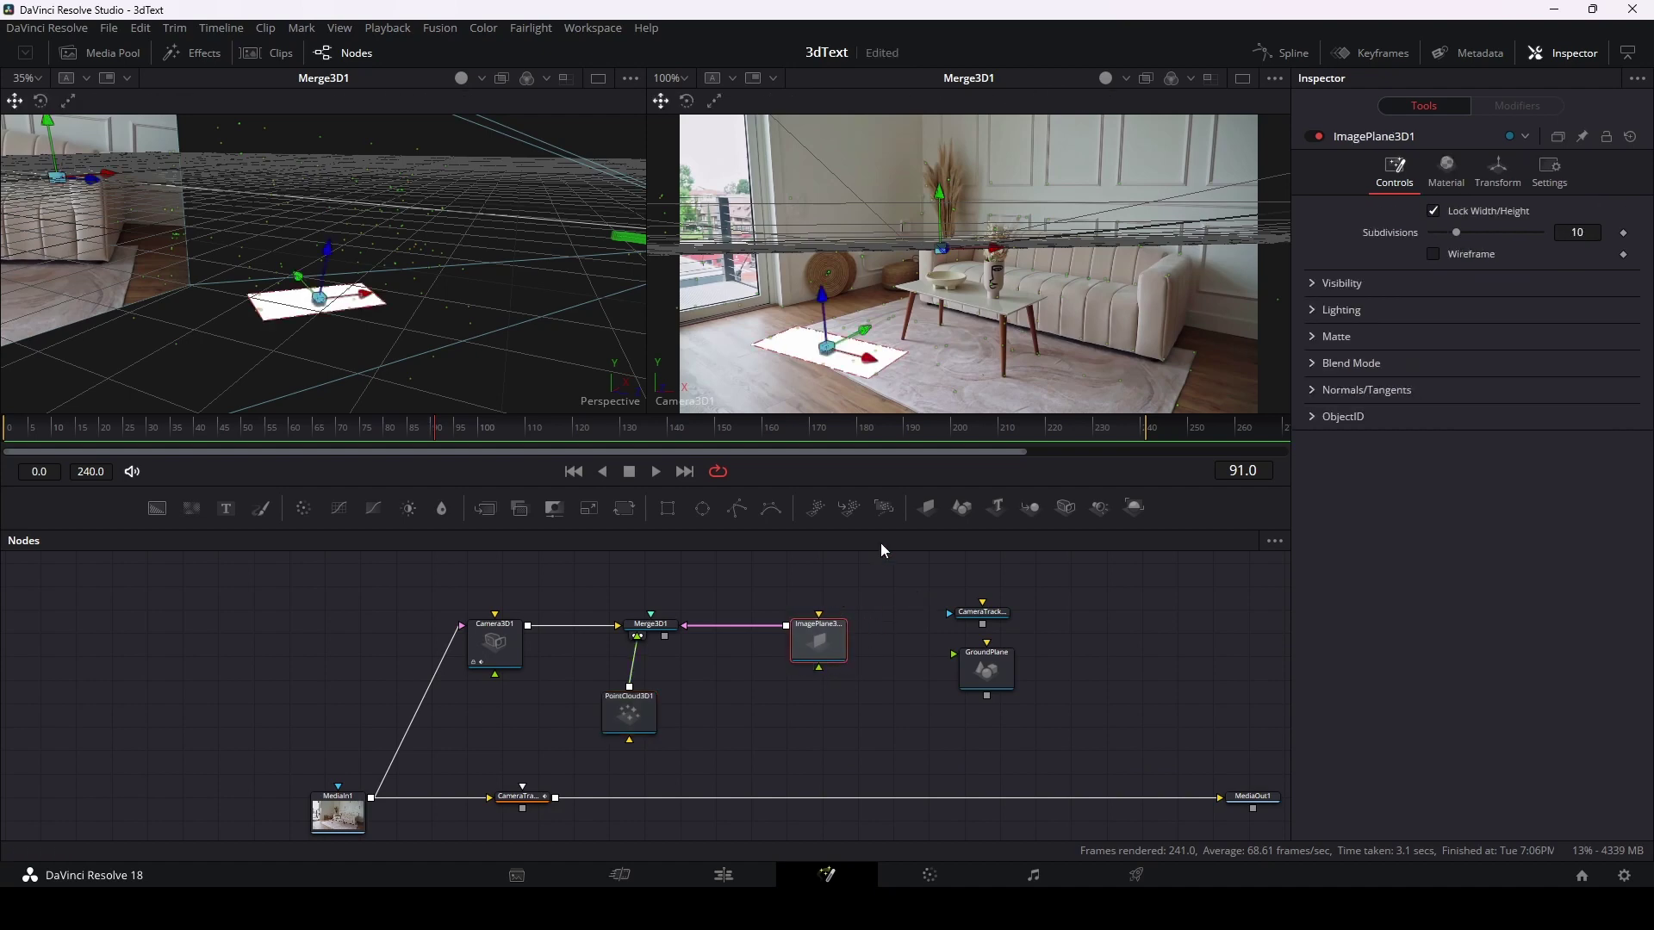
Step: Scale the image plane to 1.772 by 2.52 and slide it under the coffee table
left_click(1497, 167)
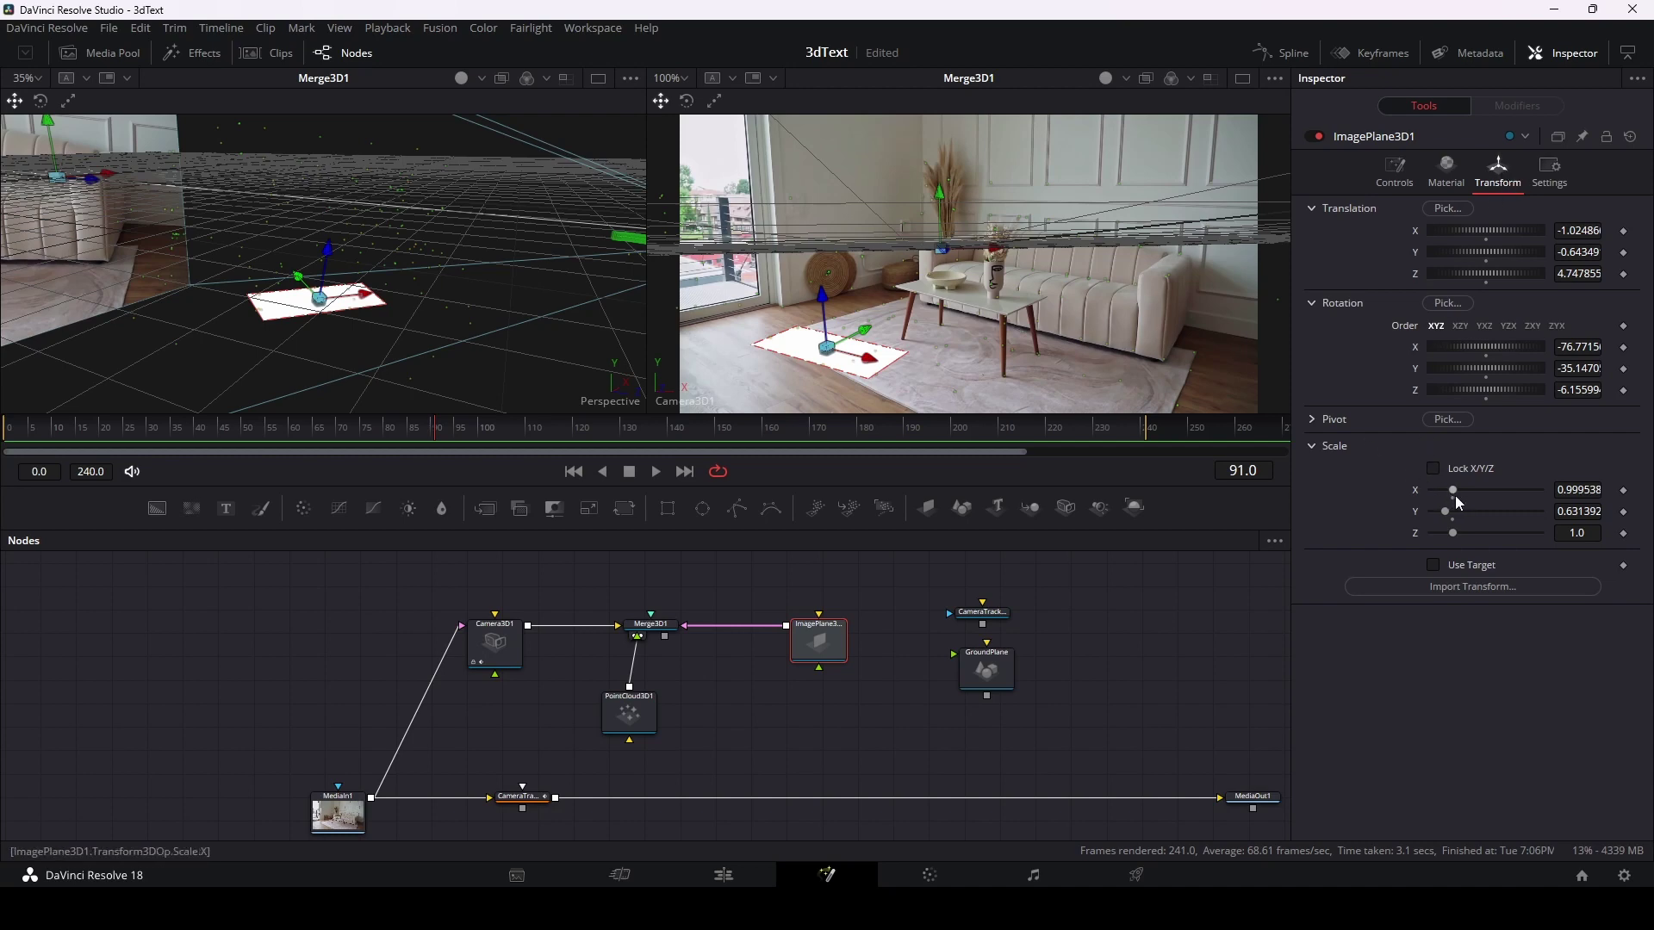
left_click_drag(1455, 490, 1487, 514)
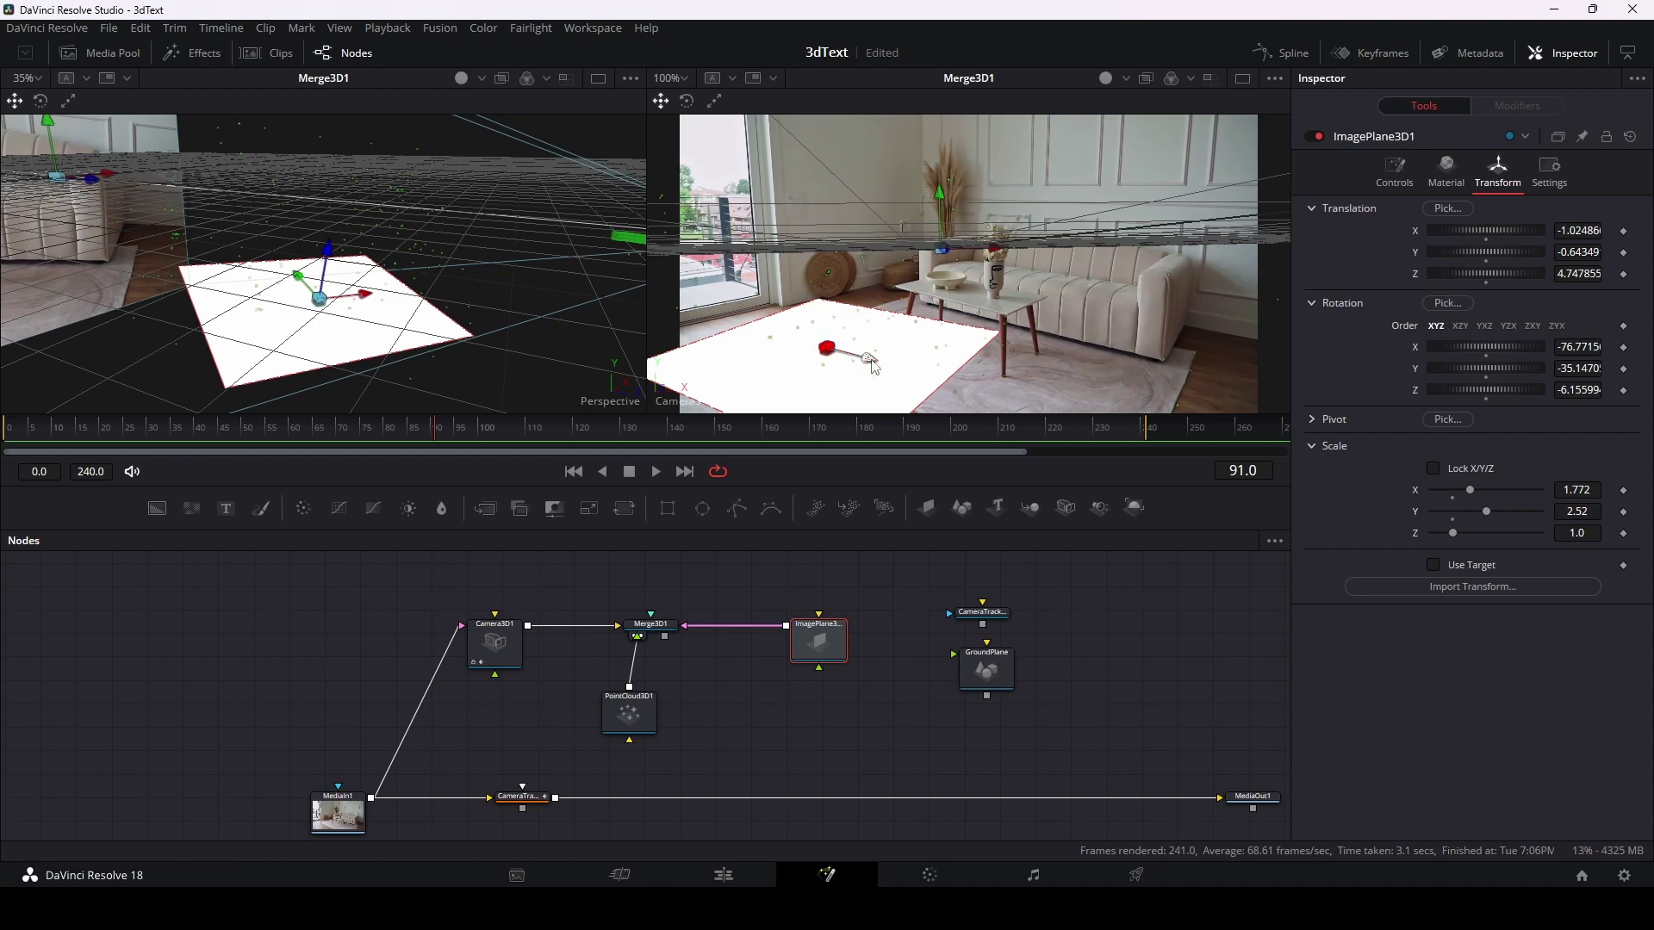
mouse_move(872, 368)
left_mouse_down()
mouse_move(933, 380)
mouse_move(915, 354)
left_mouse_up()
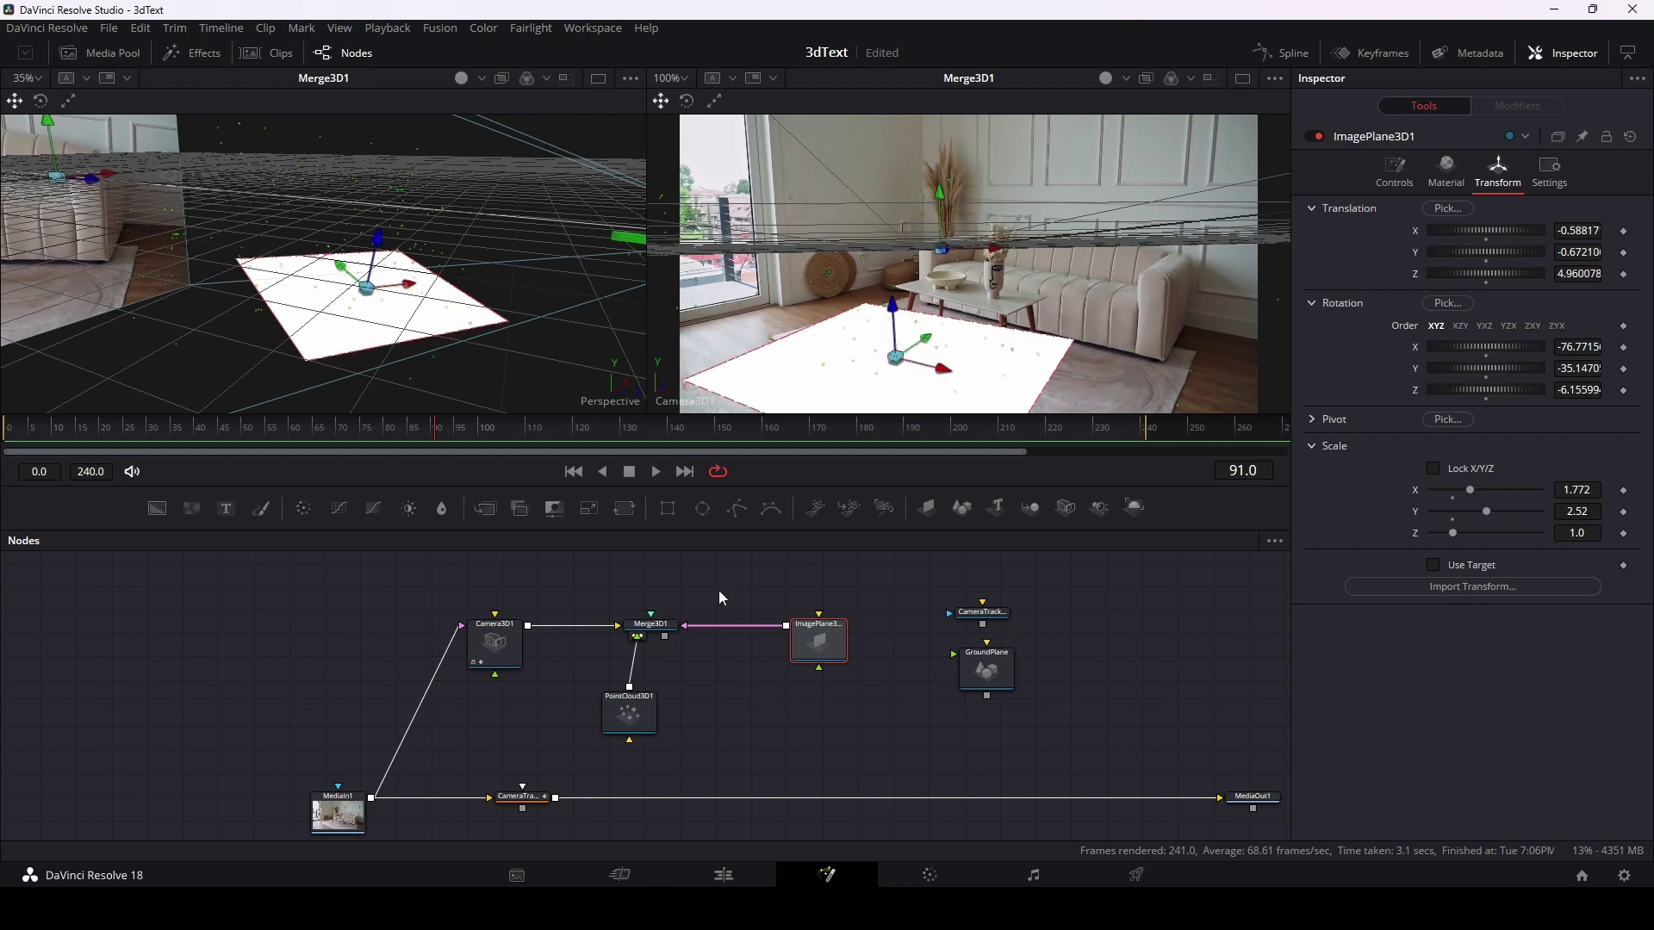
left_click_drag(683, 591, 631, 684)
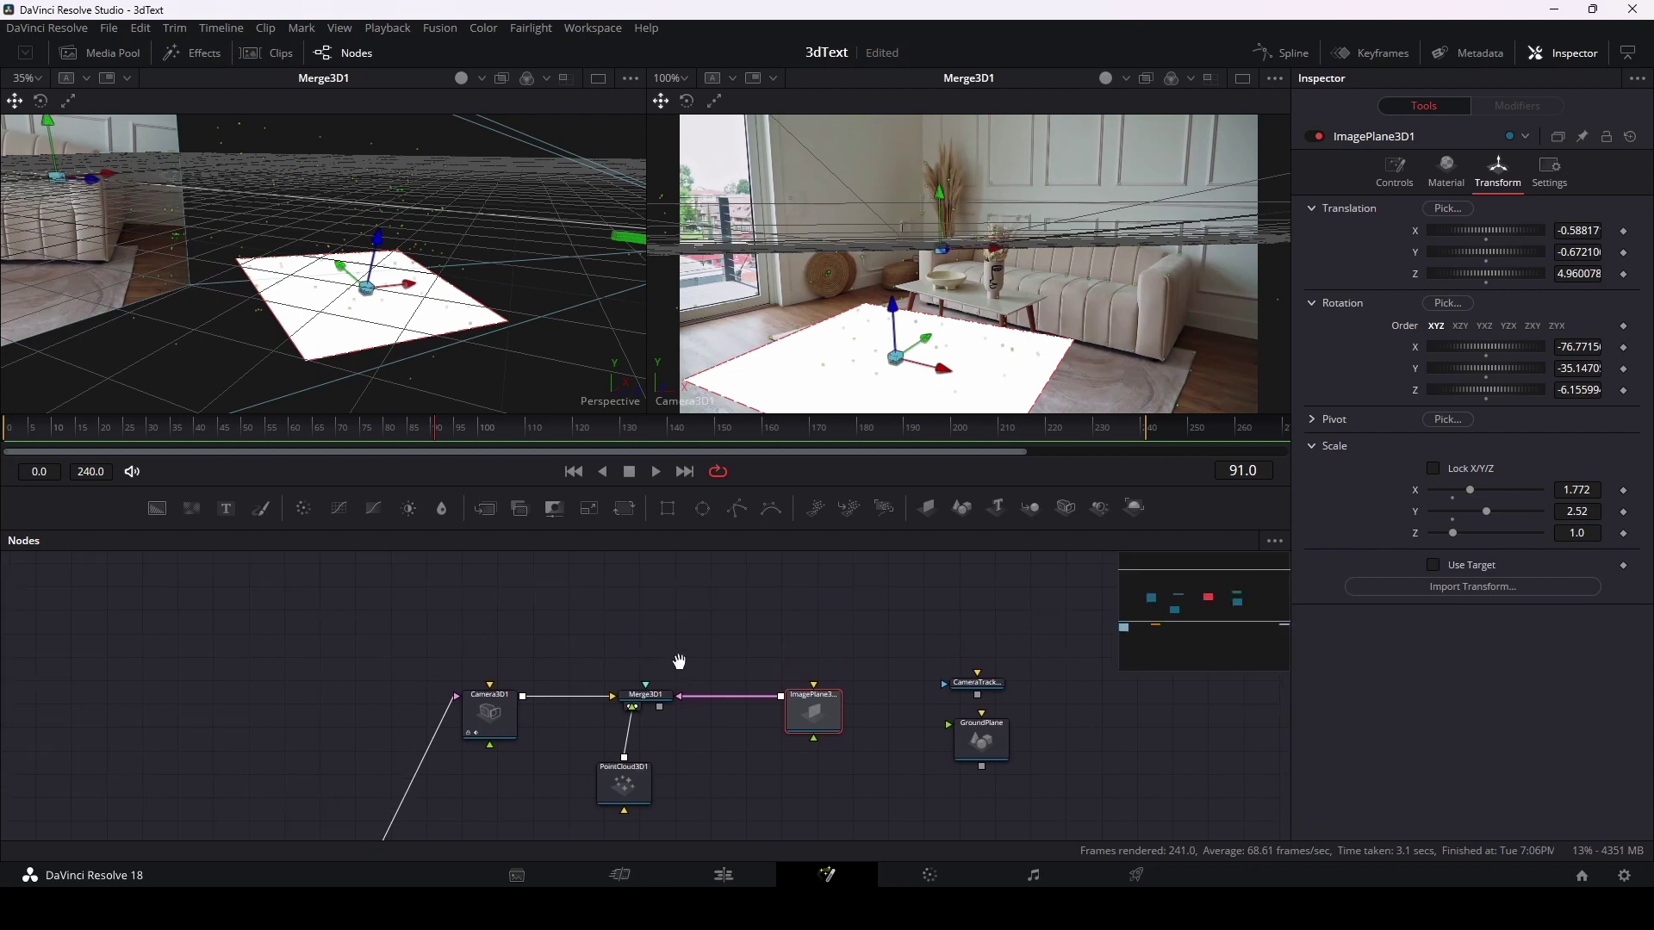
left_click(445, 639)
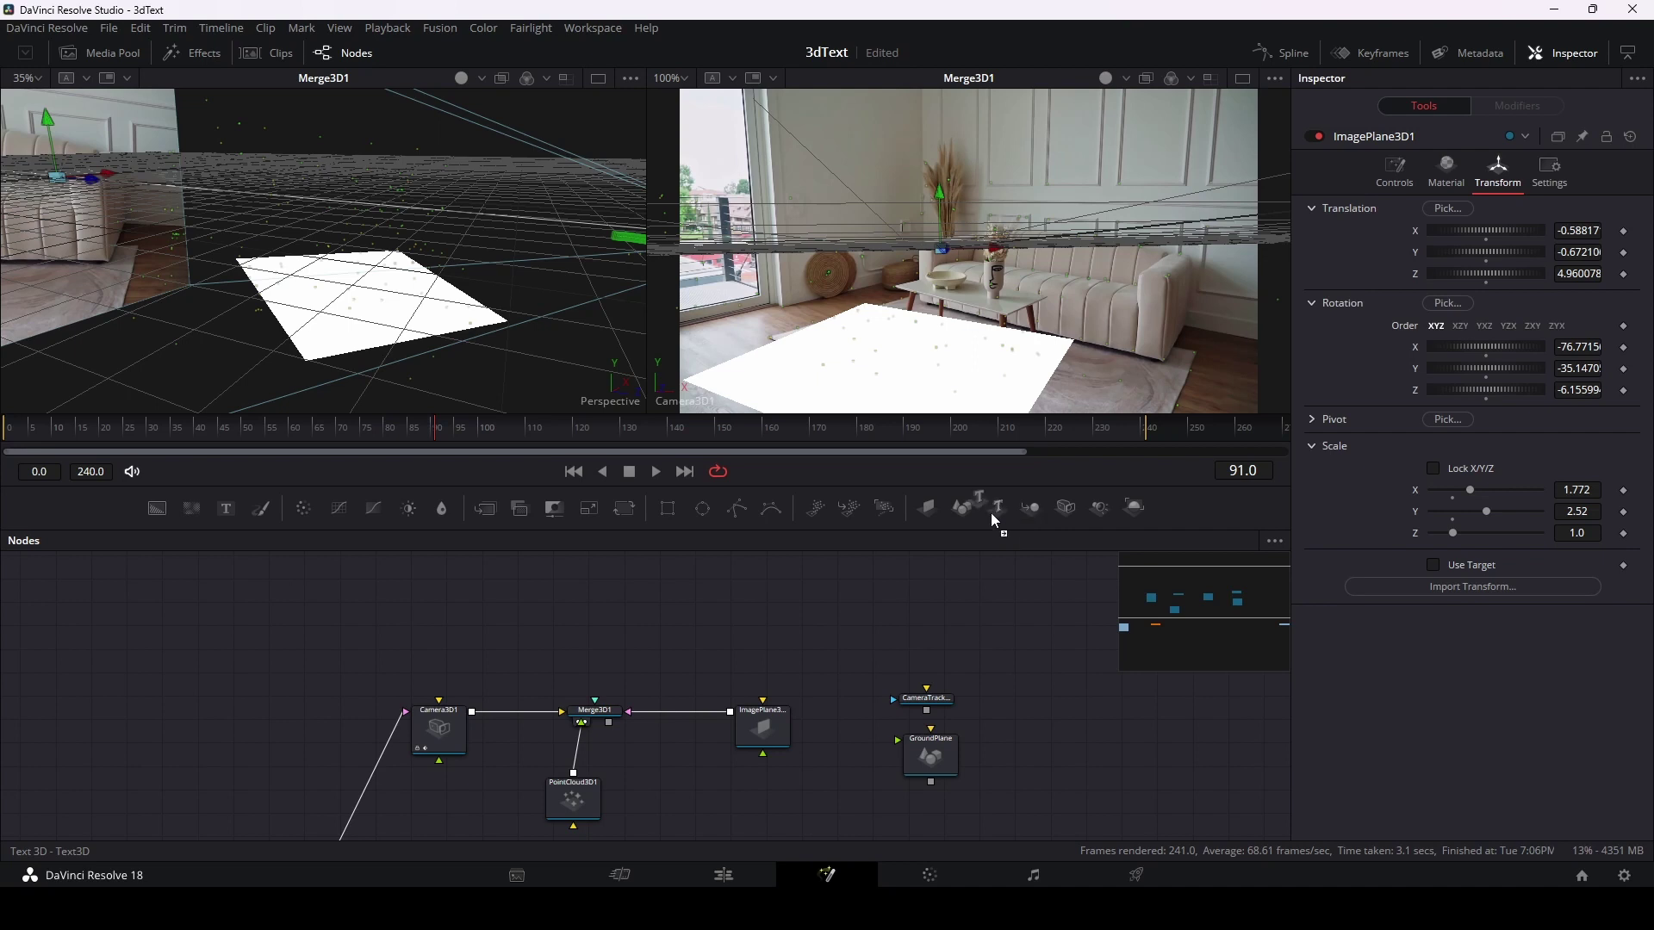
Step: Add a Text 3D node and enter '3D Text' as its content
left_click_drag(998, 509, 479, 588)
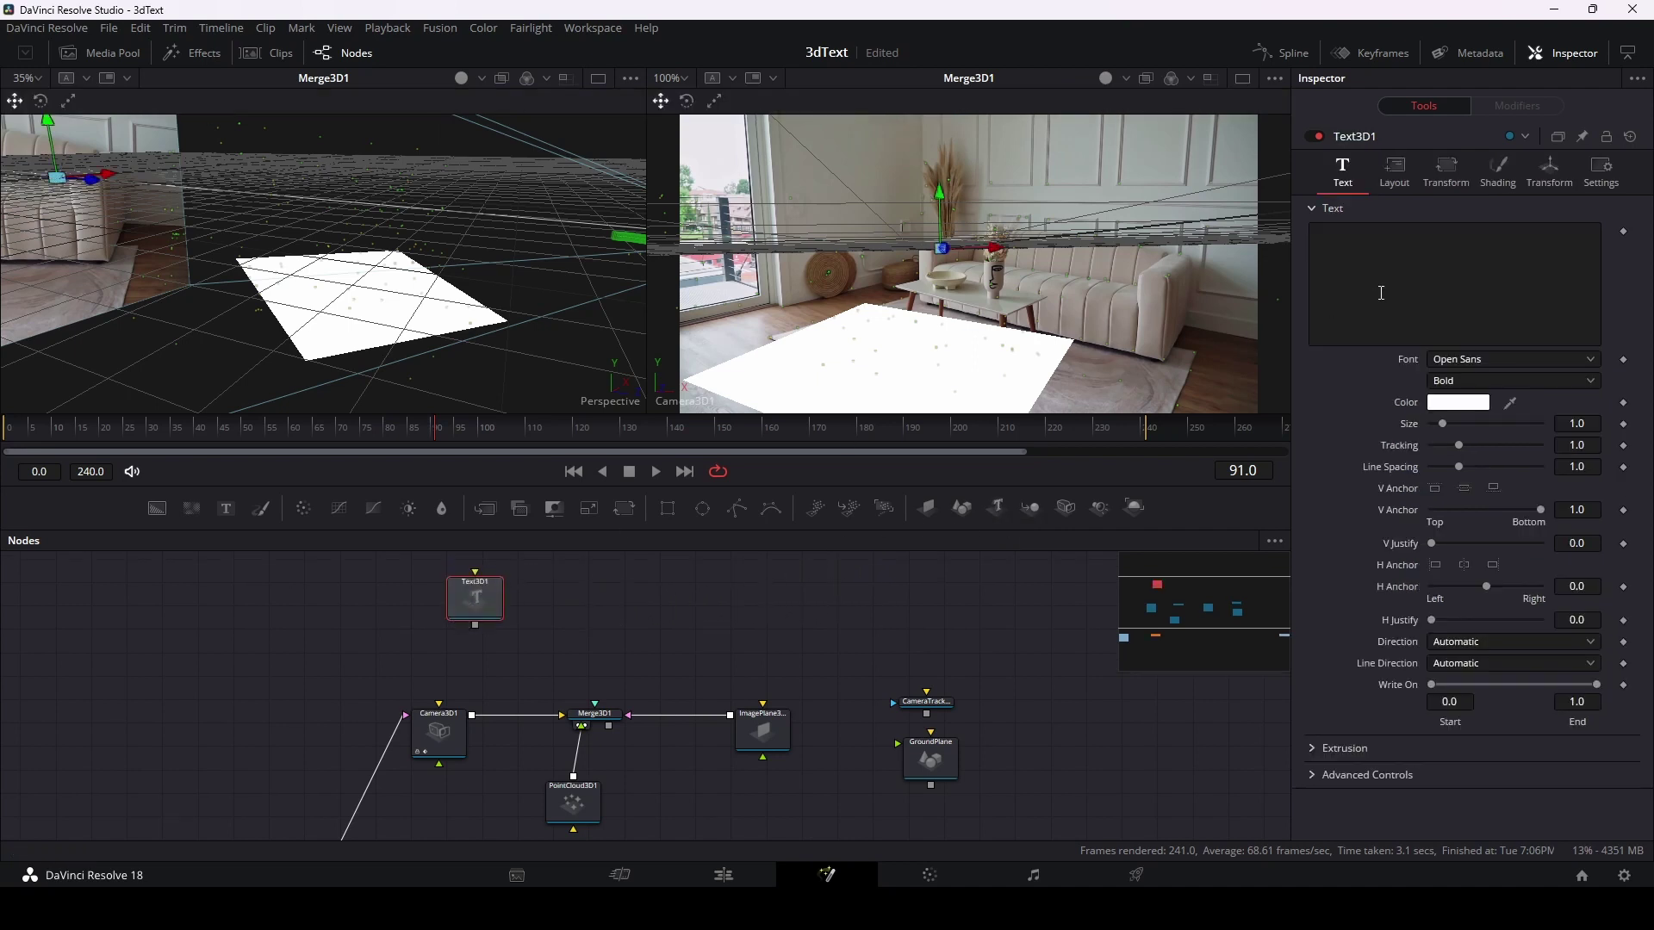
left_click(1412, 264)
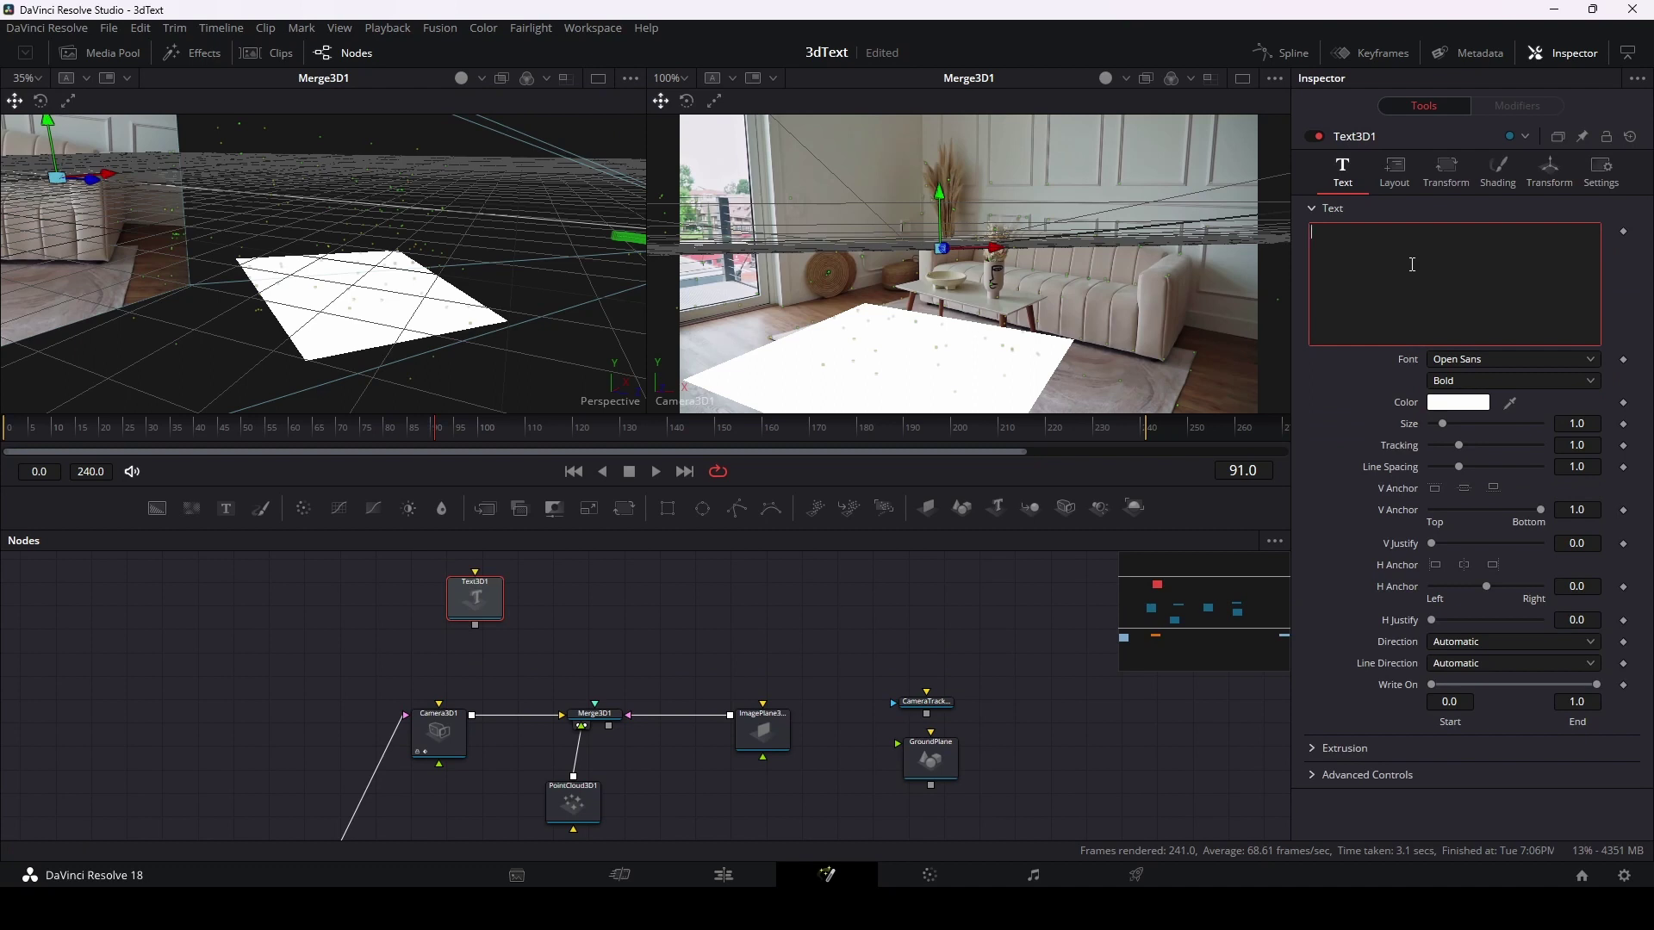
type("3D ")
type("Text")
Step: Set the text font to Microsoft YaHei Bold, previewing it in the left viewer
left_click(1516, 359)
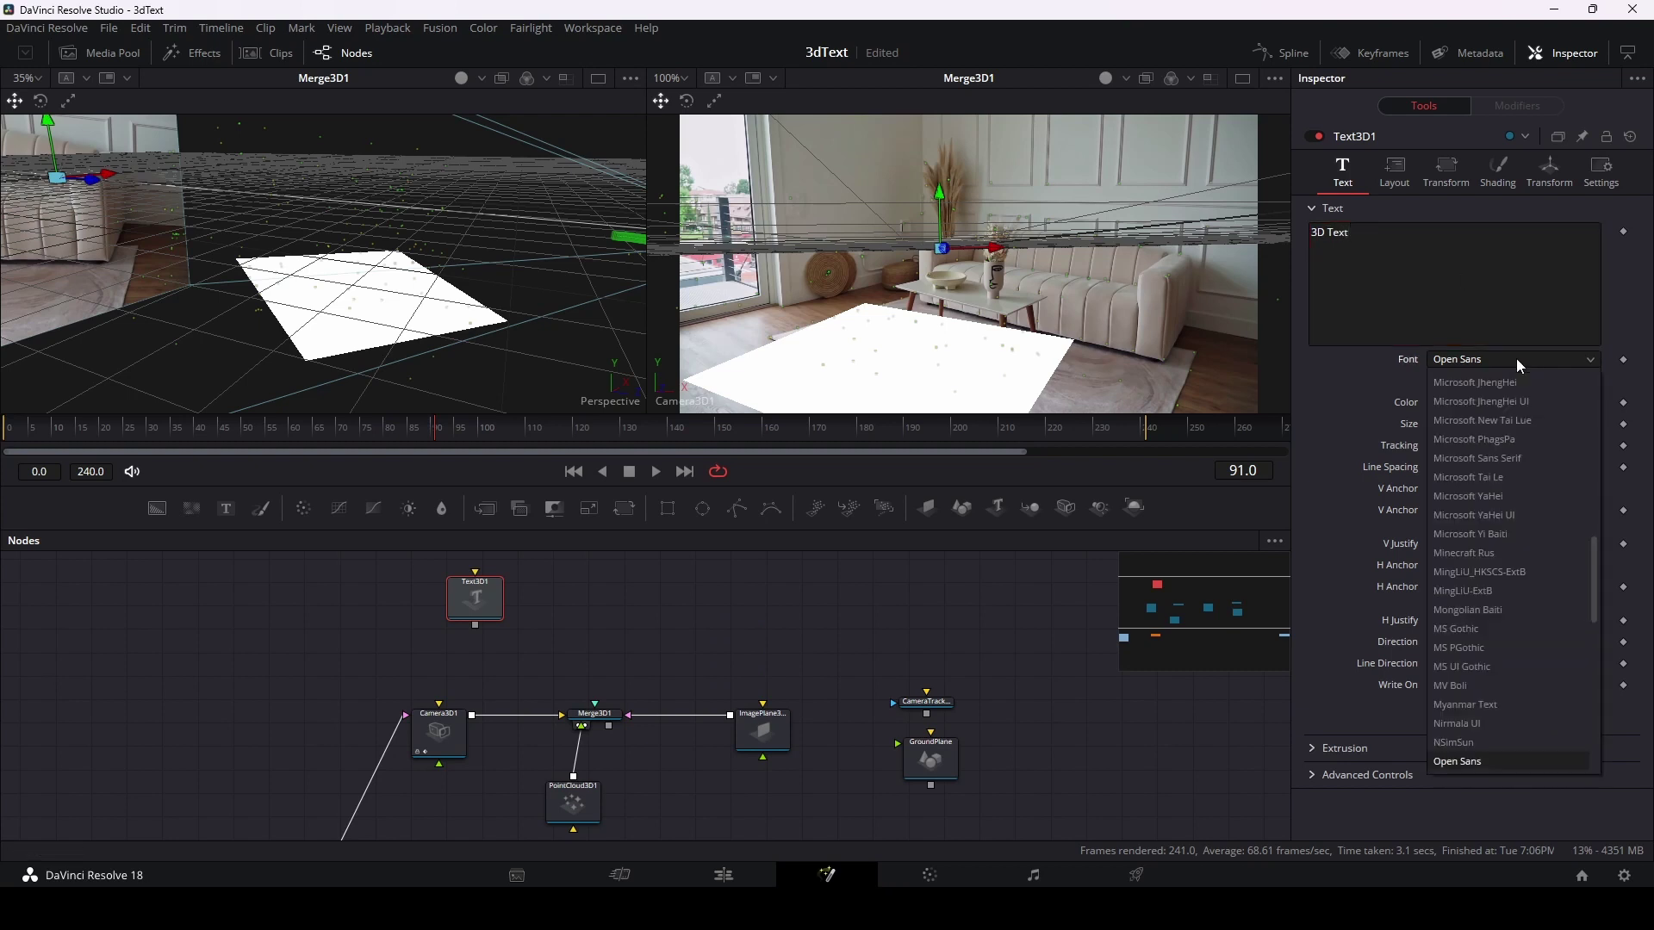
left_click(492, 594)
key("1")
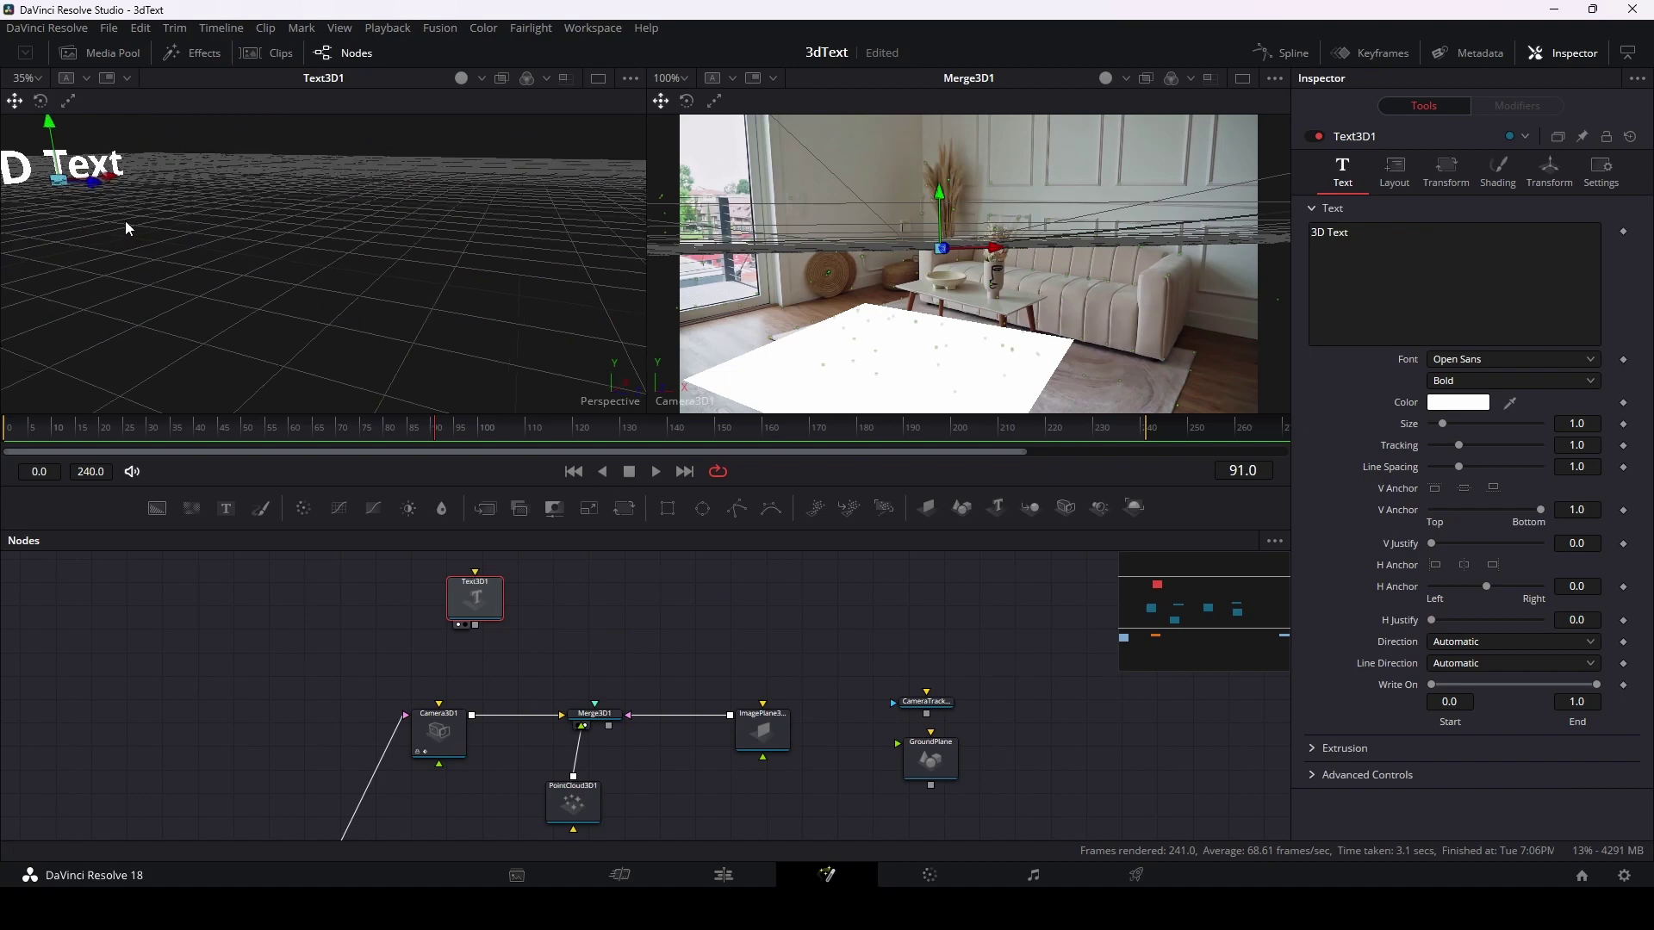
mouse_move(126, 221)
left_mouse_down()
mouse_move(443, 312)
mouse_move(233, 320)
left_mouse_up()
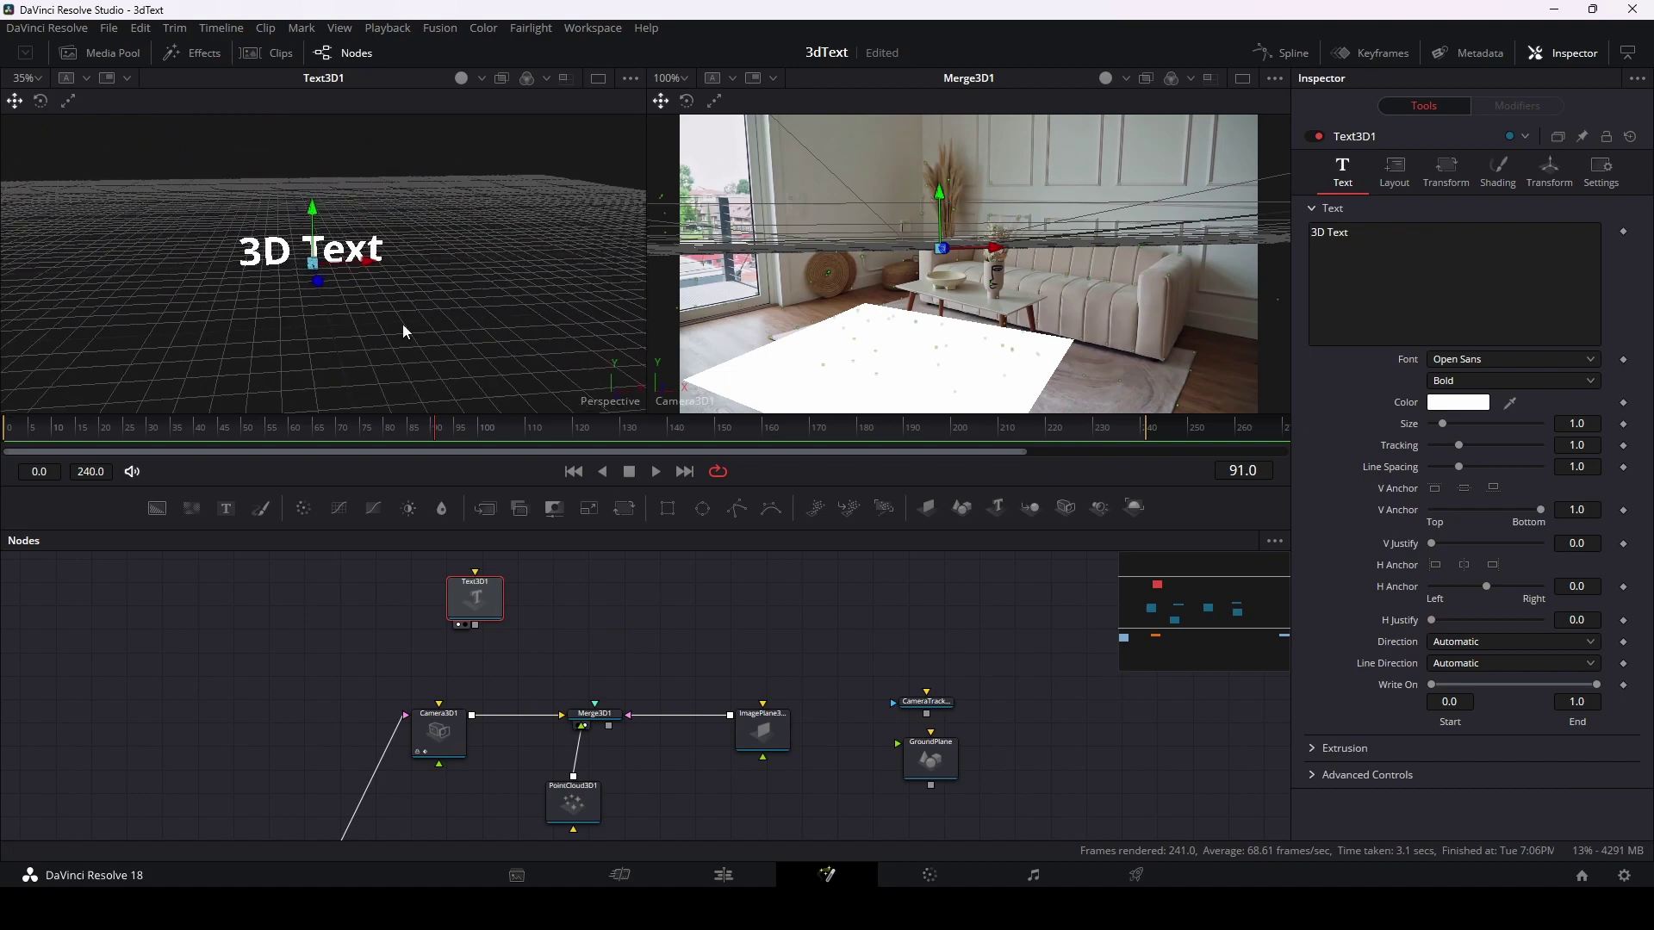
left_click(1480, 359)
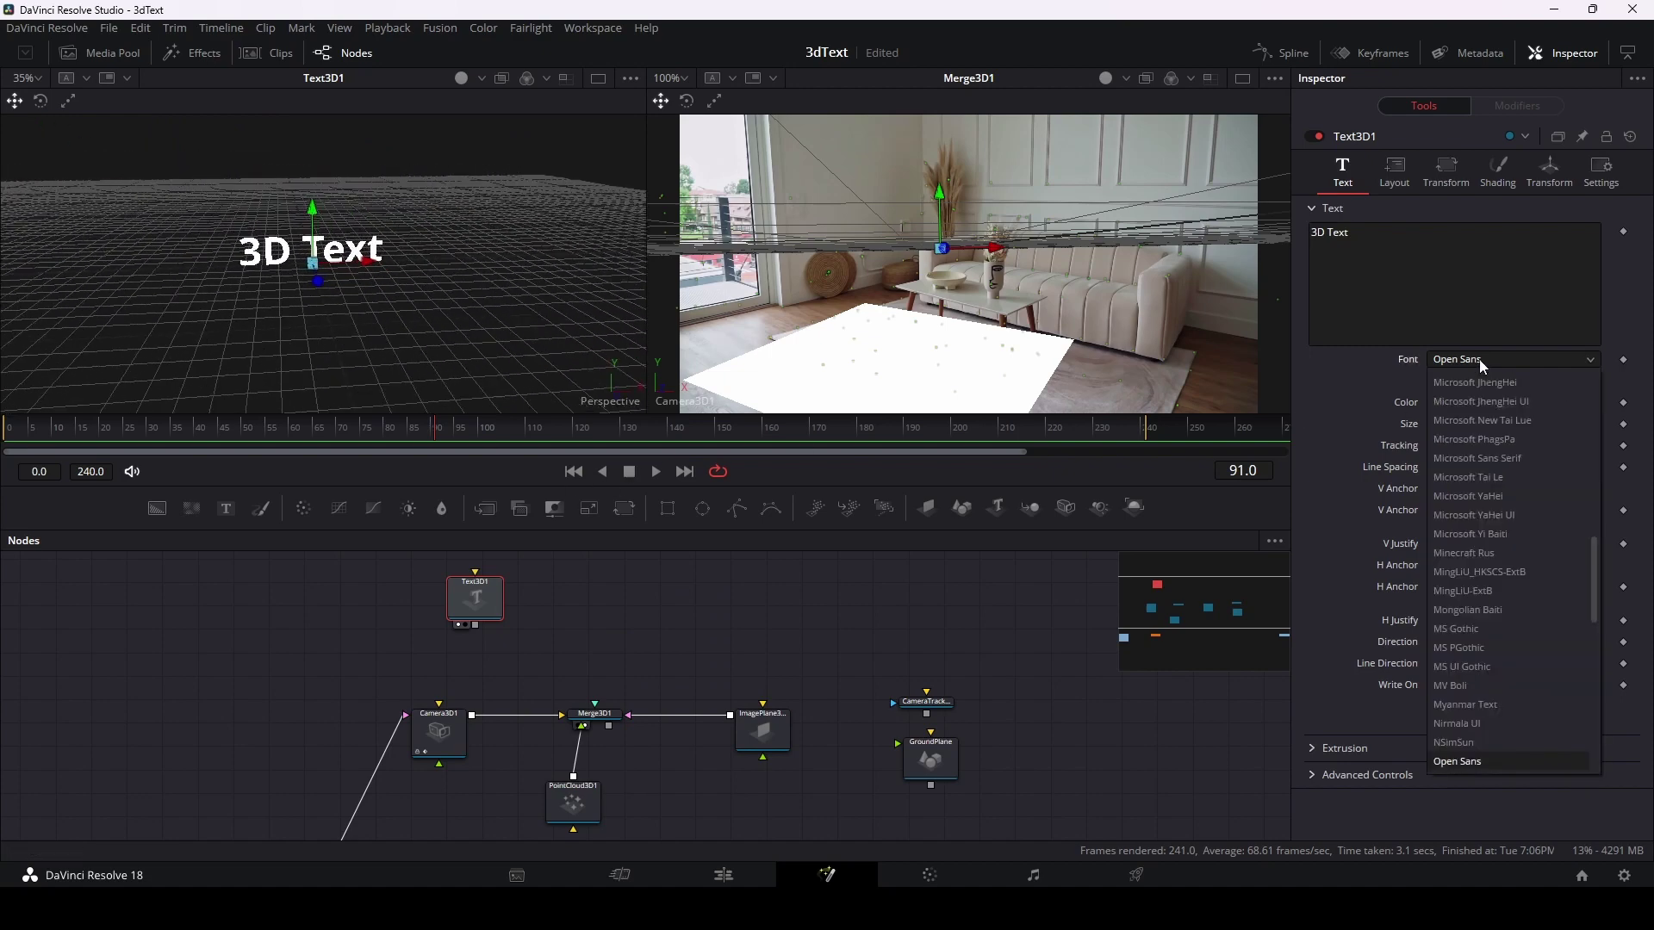
left_click(1482, 498)
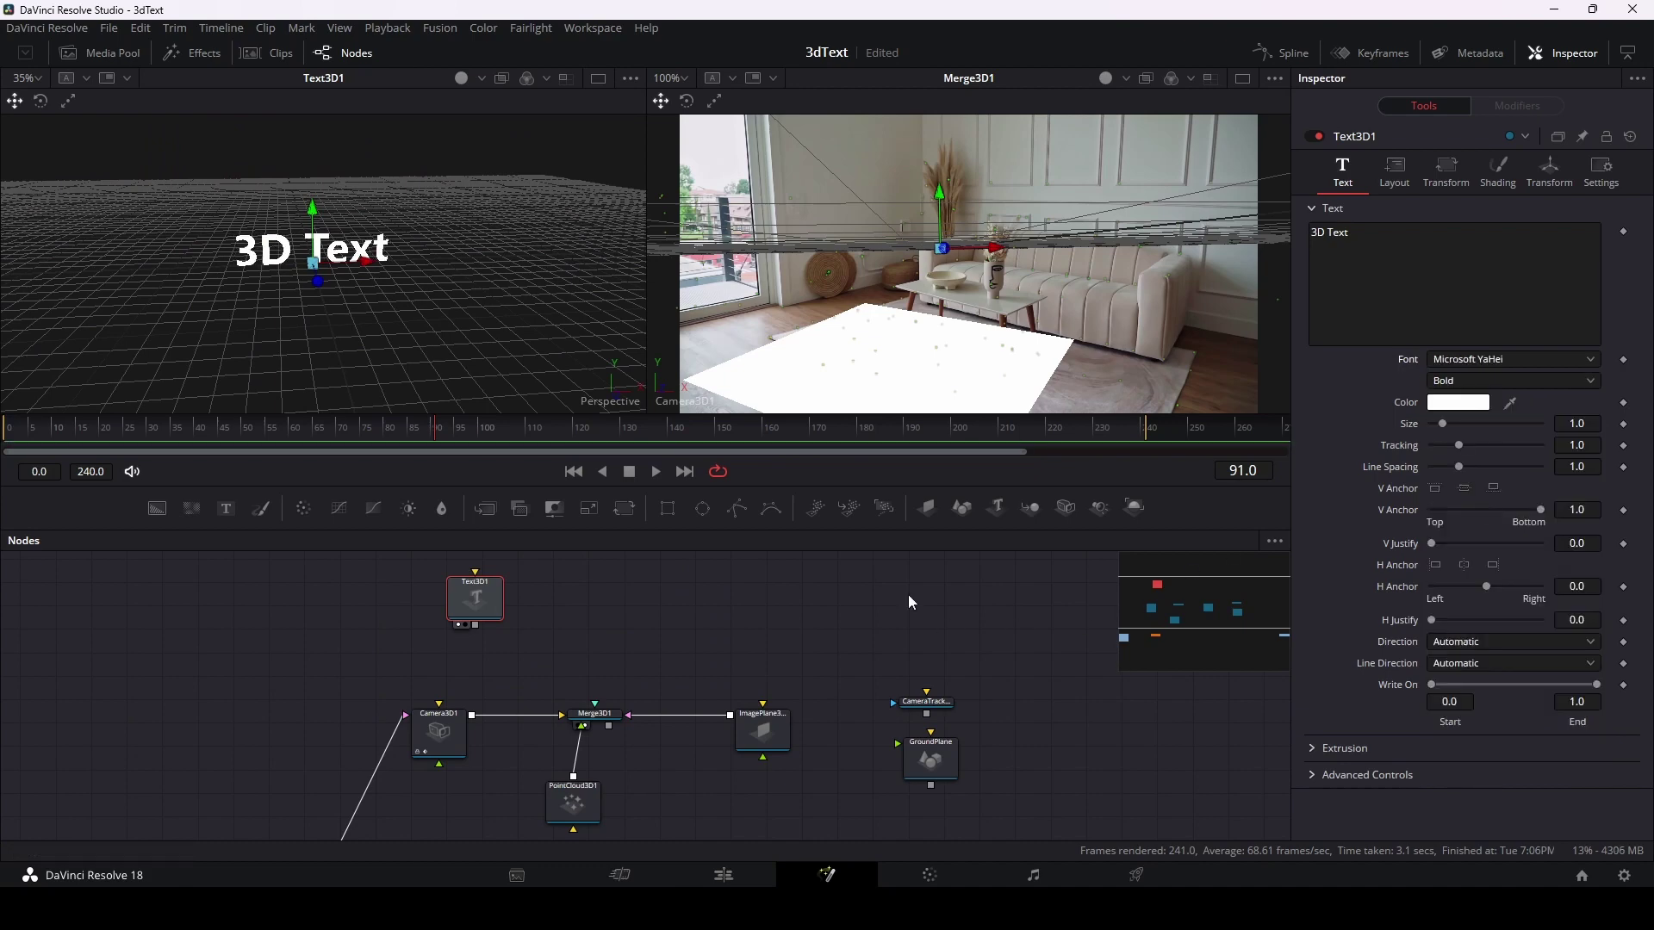
mouse_move(462, 240)
left_mouse_down()
mouse_move(28, 234)
mouse_move(103, 217)
left_mouse_up()
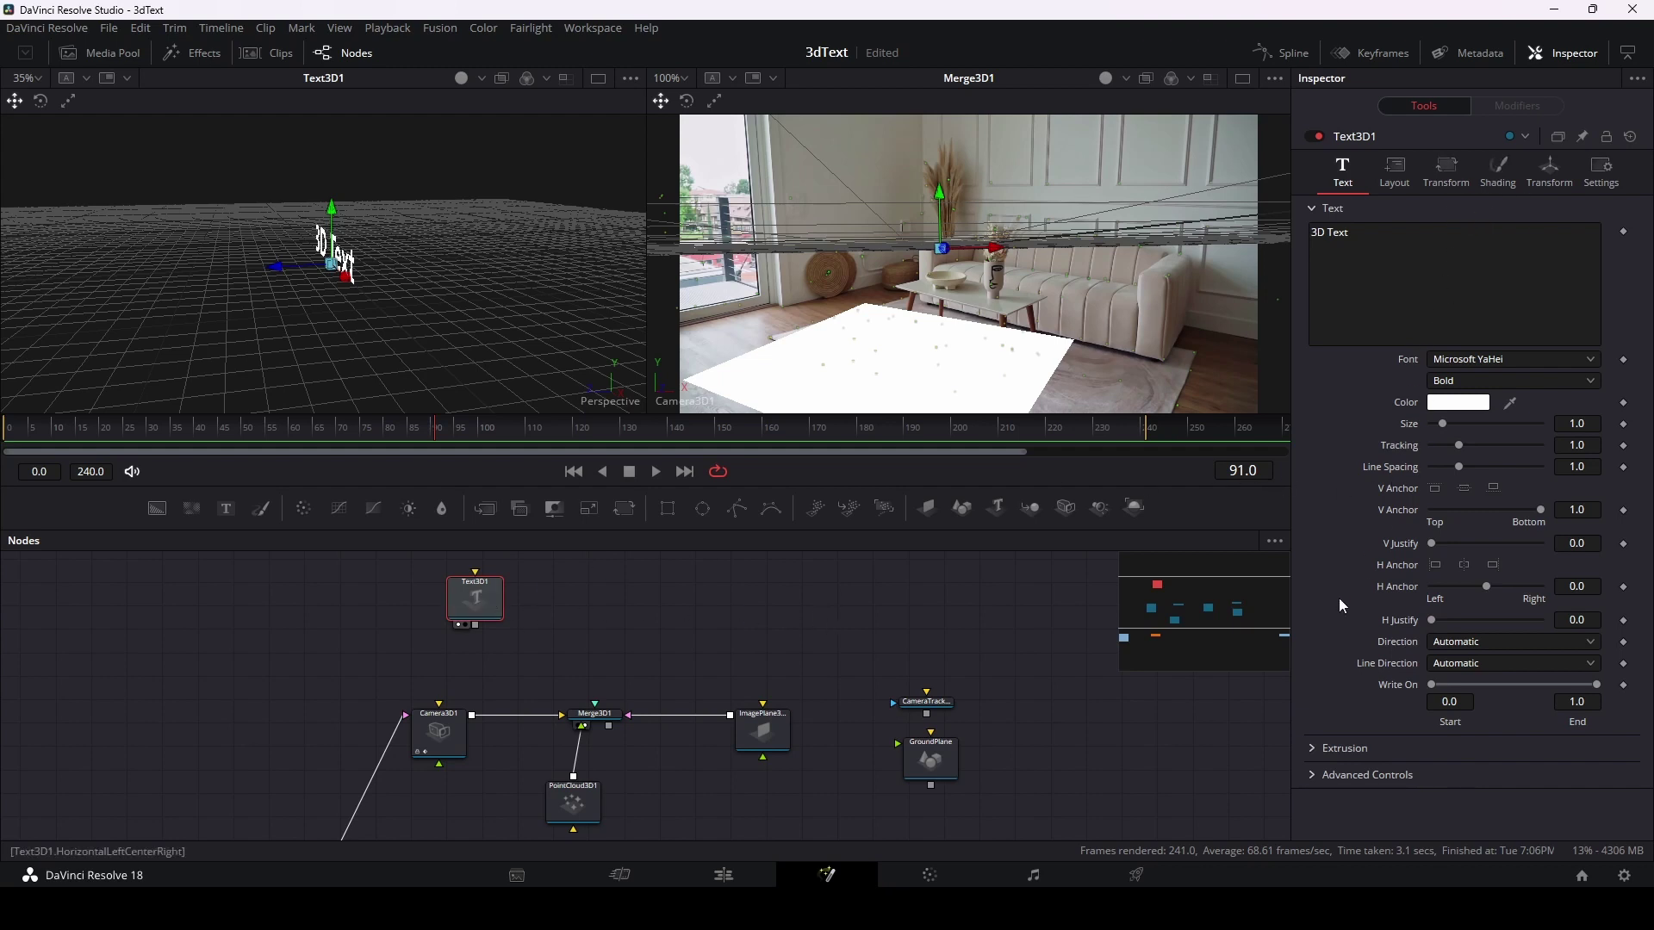
Step: Set Text3D1's Extrusion Depth to 0.0961 and orbit to view the thickened letters
left_click(1321, 748)
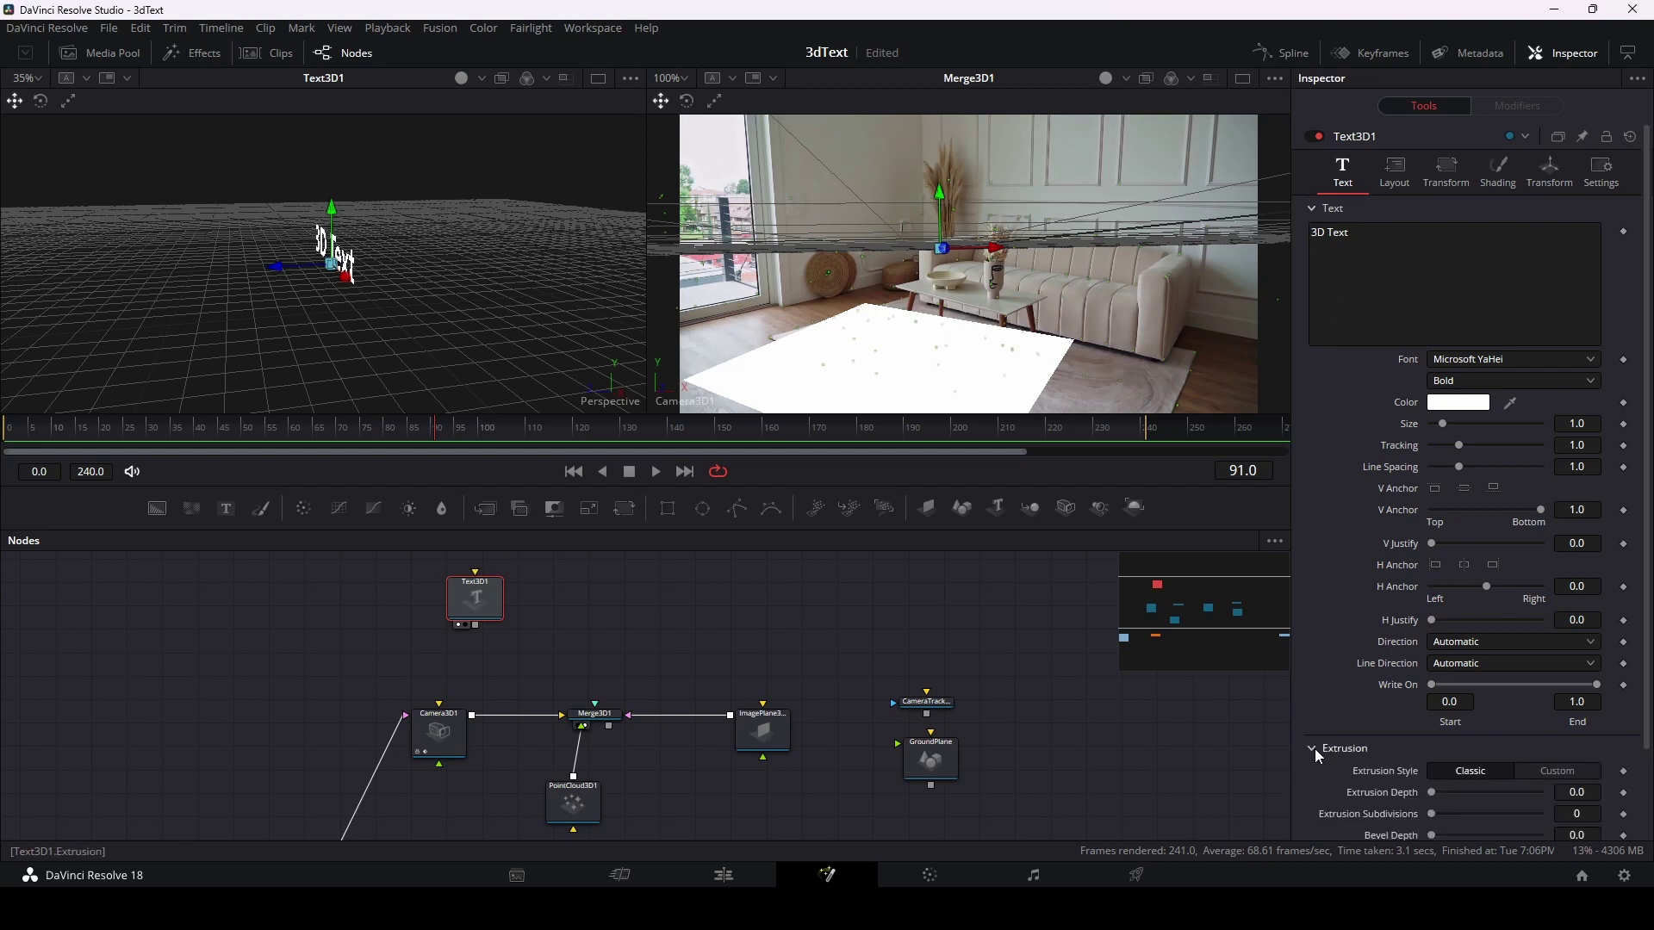
scroll(1332, 648, "down", 2)
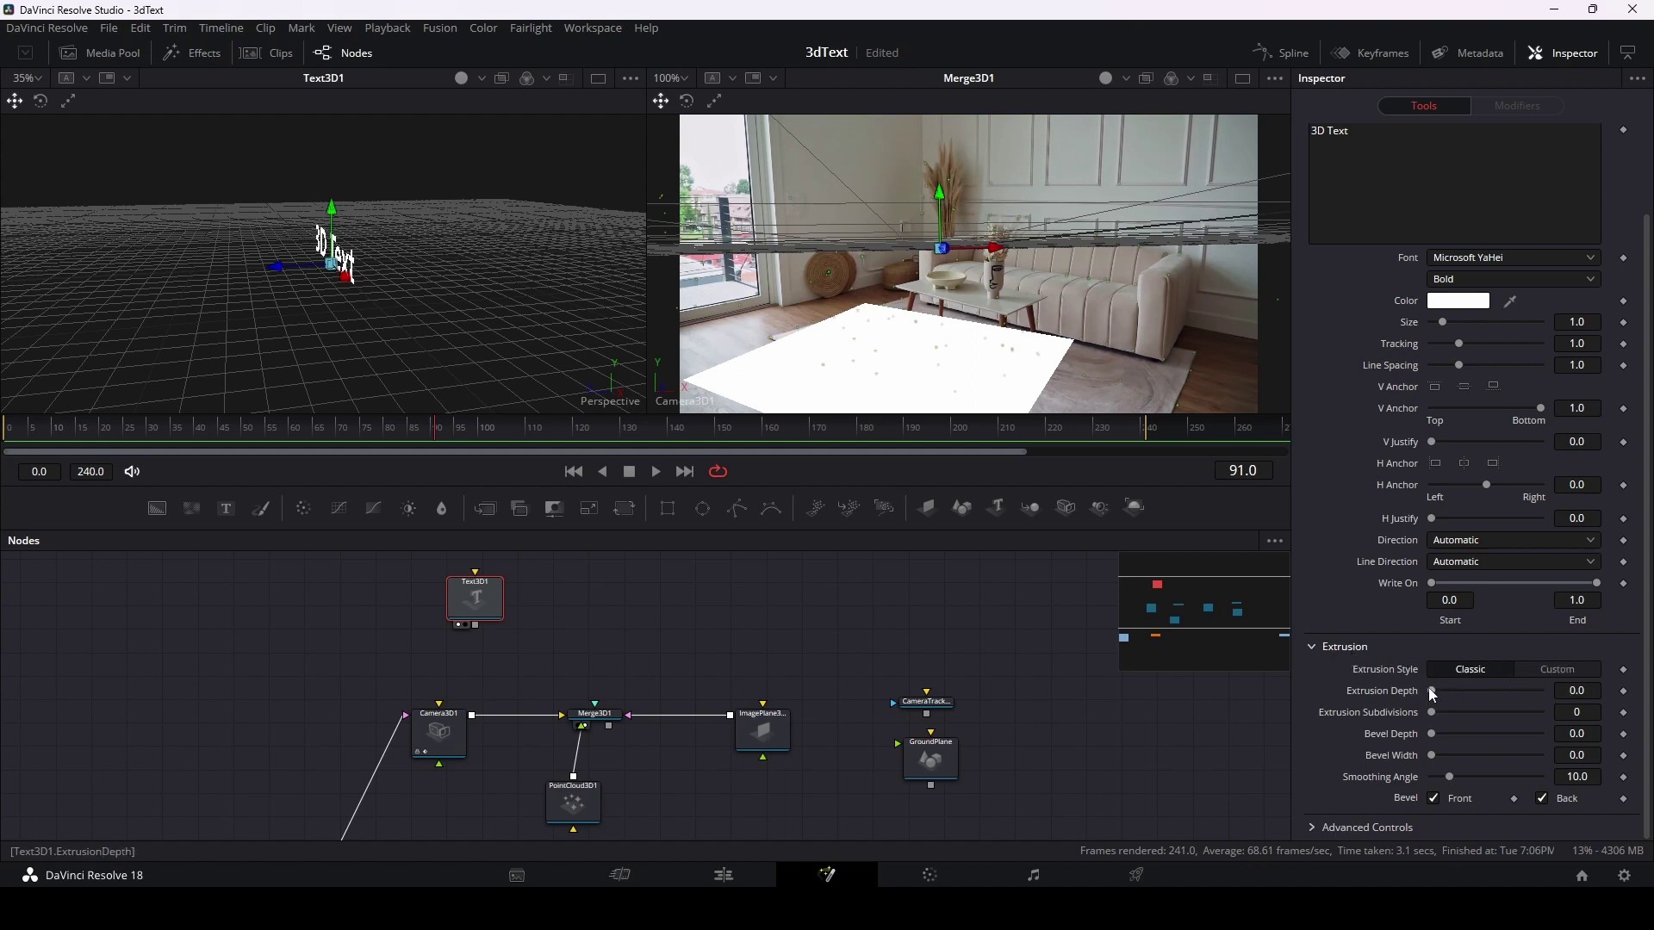
left_click_drag(1432, 695, 1485, 693)
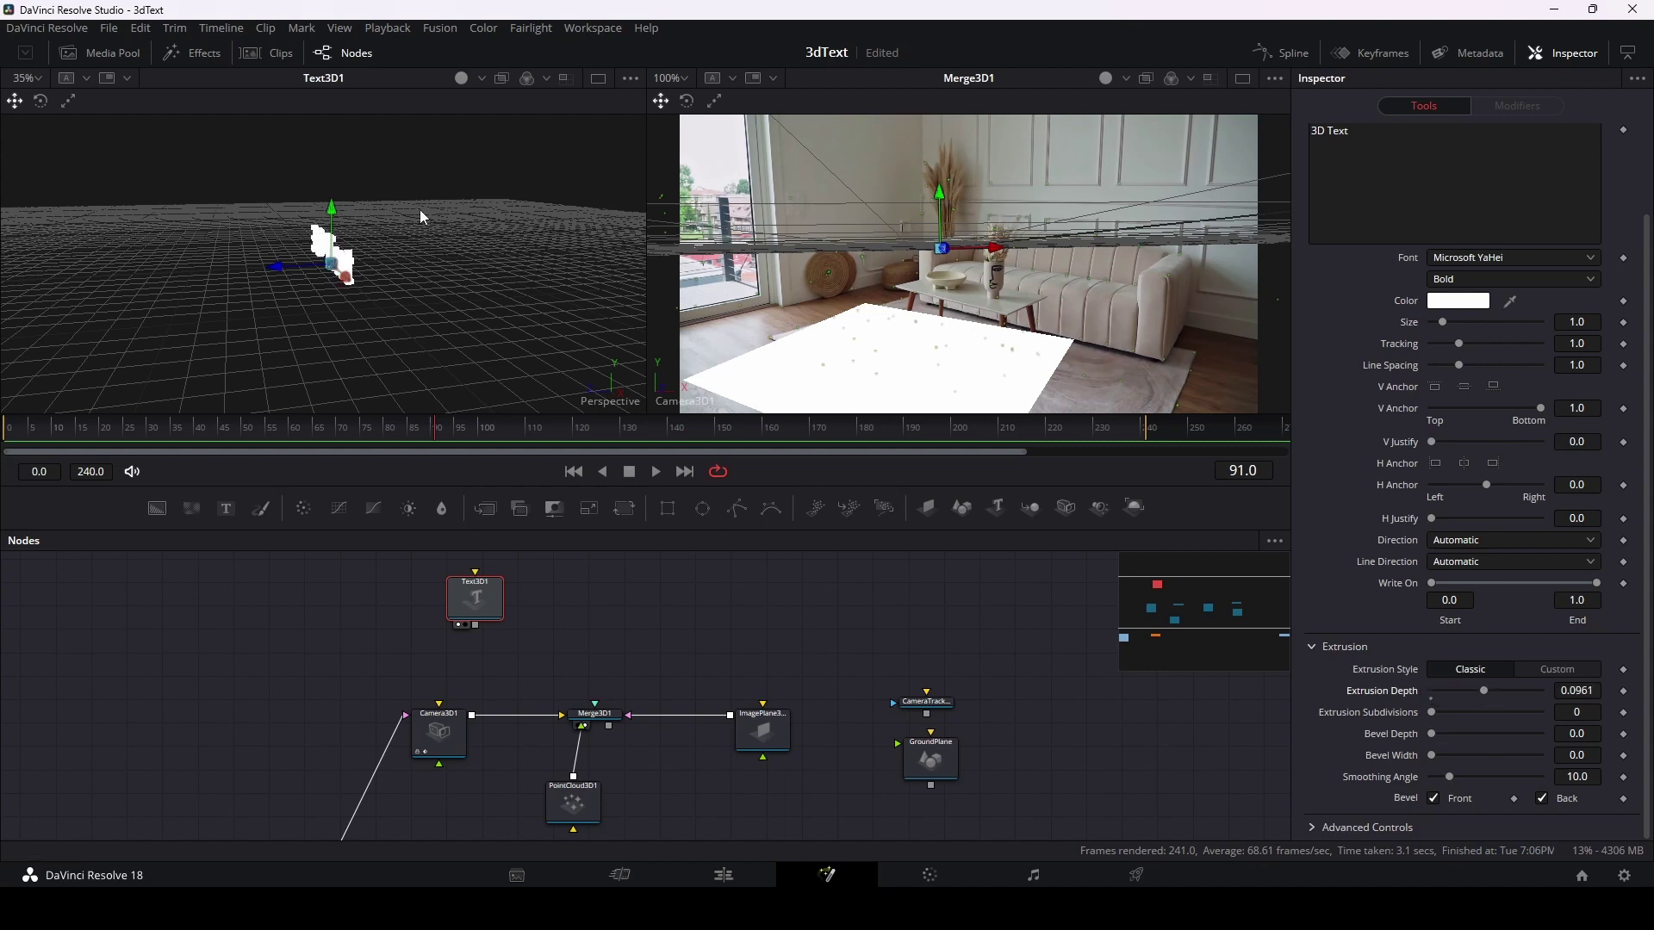
scroll(343, 249, "up", 3)
scroll(328, 262, "up", 2)
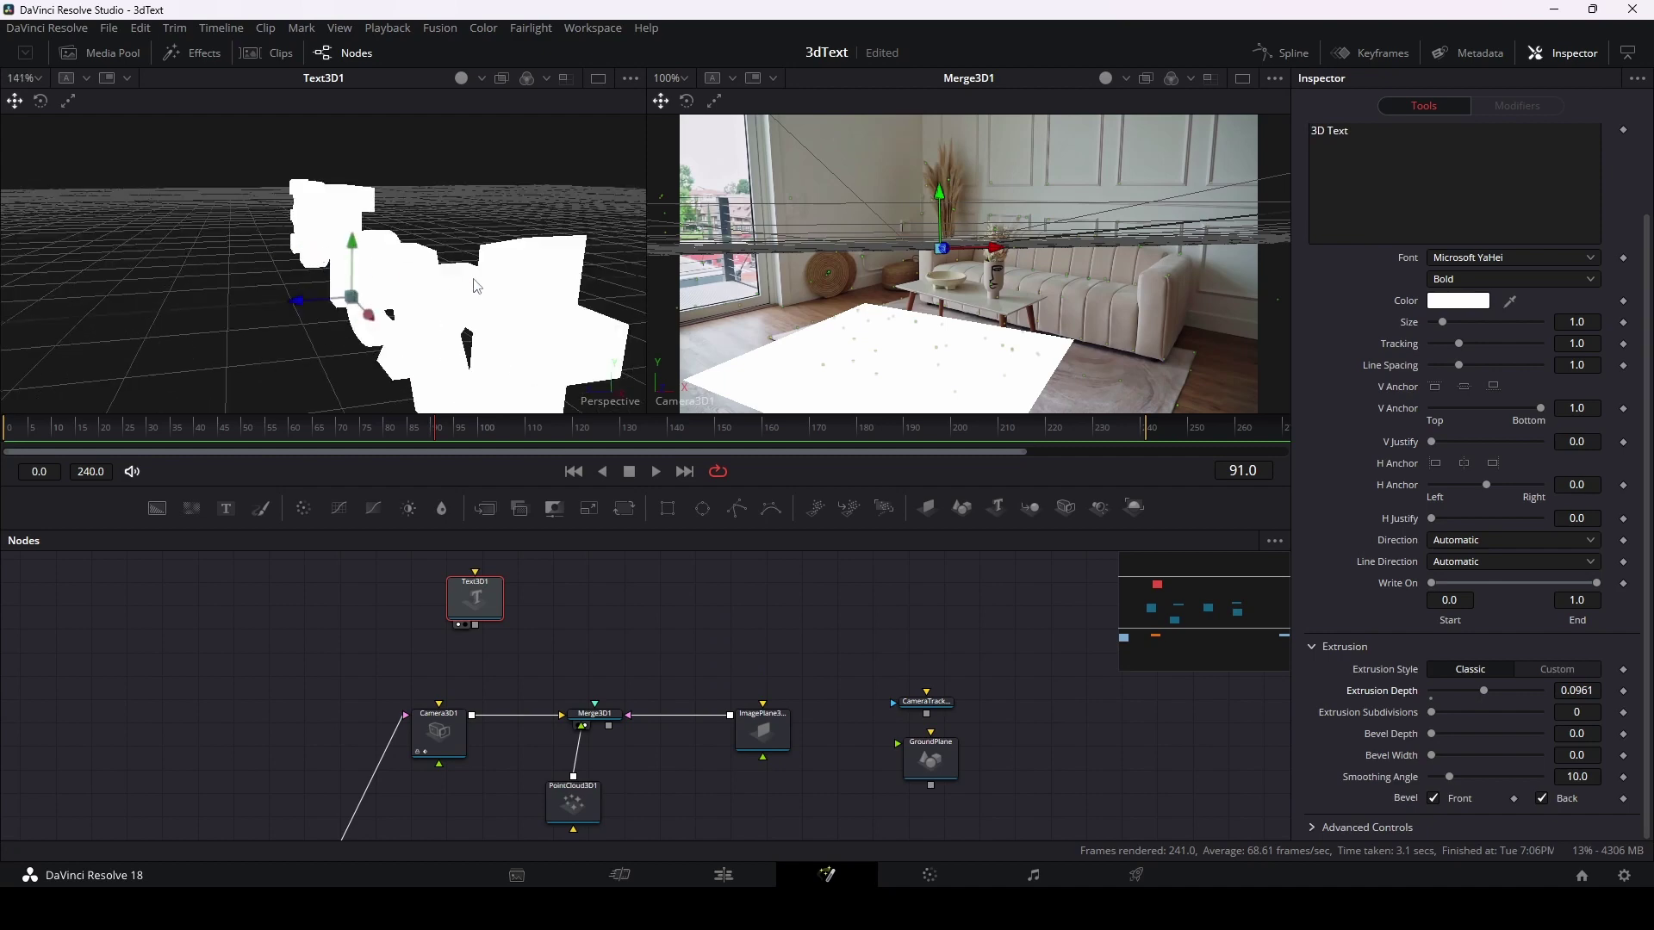
scroll(310, 284, "up", 3)
scroll(291, 300, "up", 2)
mouse_move(291, 301)
left_mouse_down()
mouse_move(608, 306)
mouse_move(321, 306)
mouse_move(430, 303)
left_mouse_up()
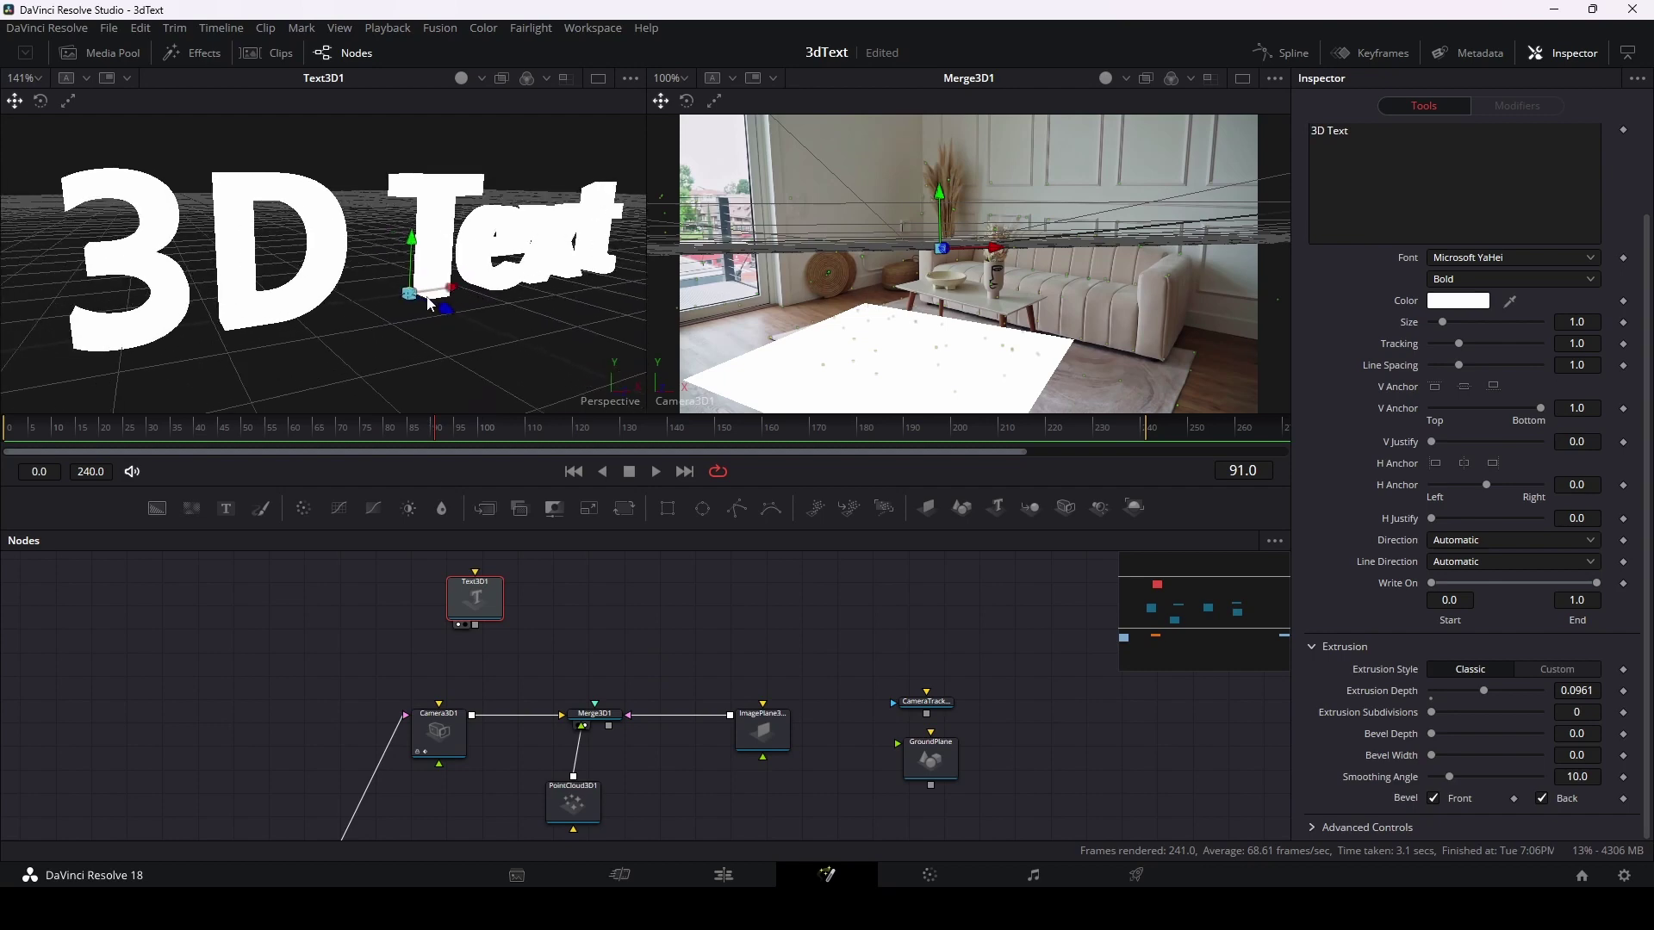
Step: Enable Lighting and another display option from the viewer's 3D Options menu
right_click(341, 325)
mouse_move(405, 392)
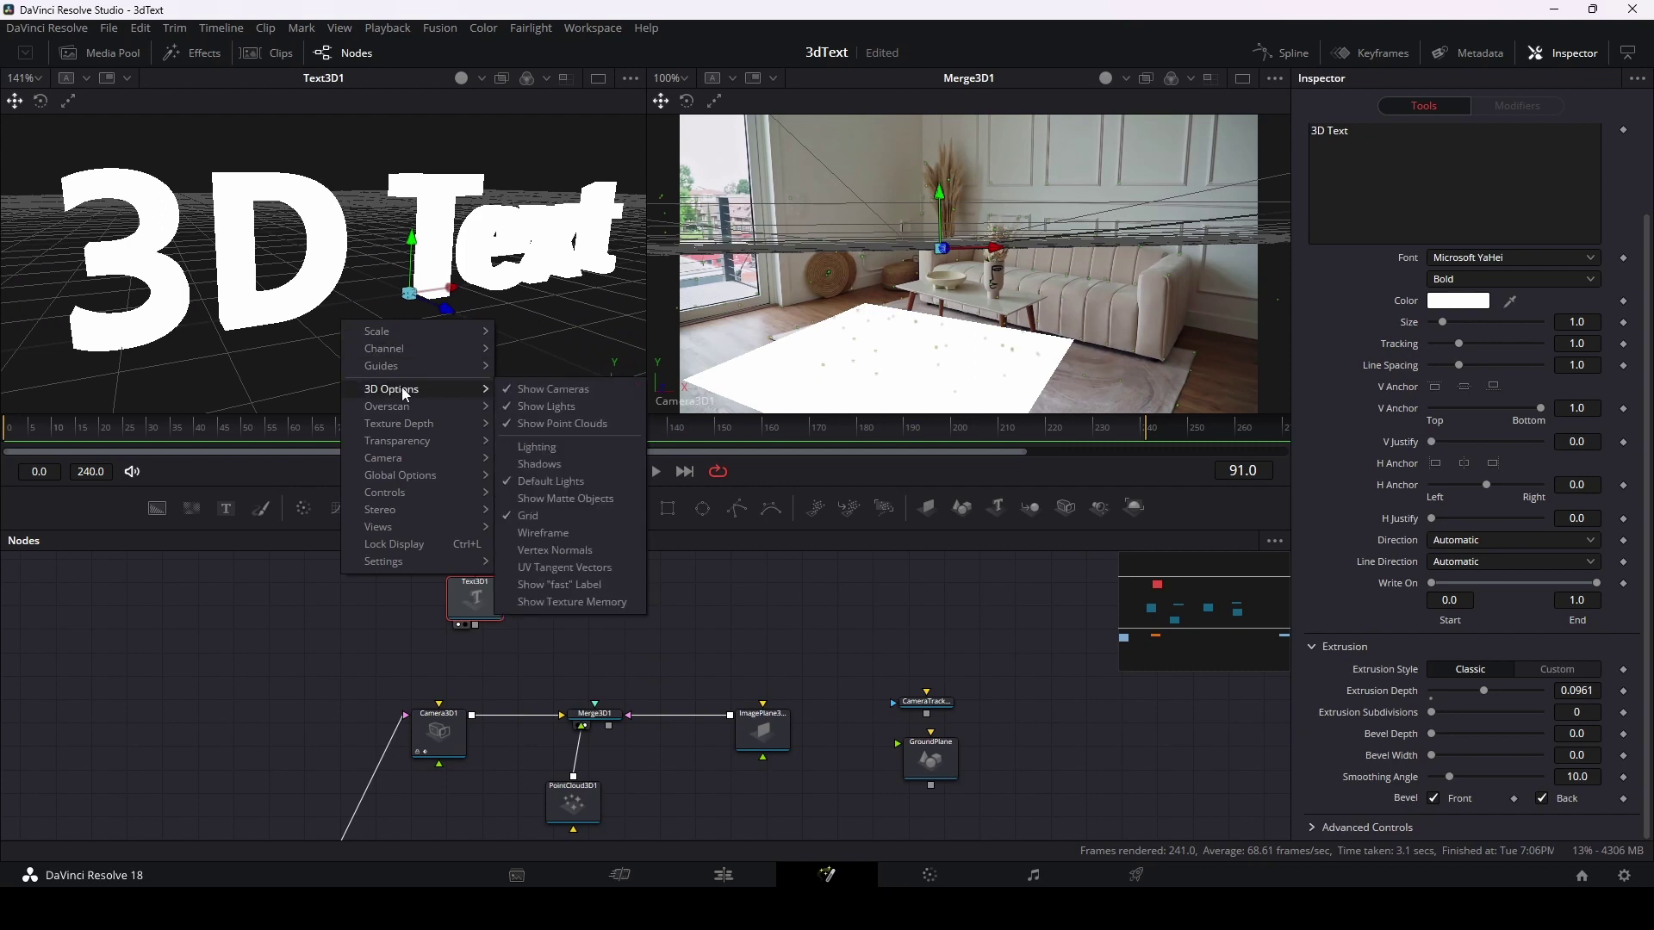
left_click(572, 443)
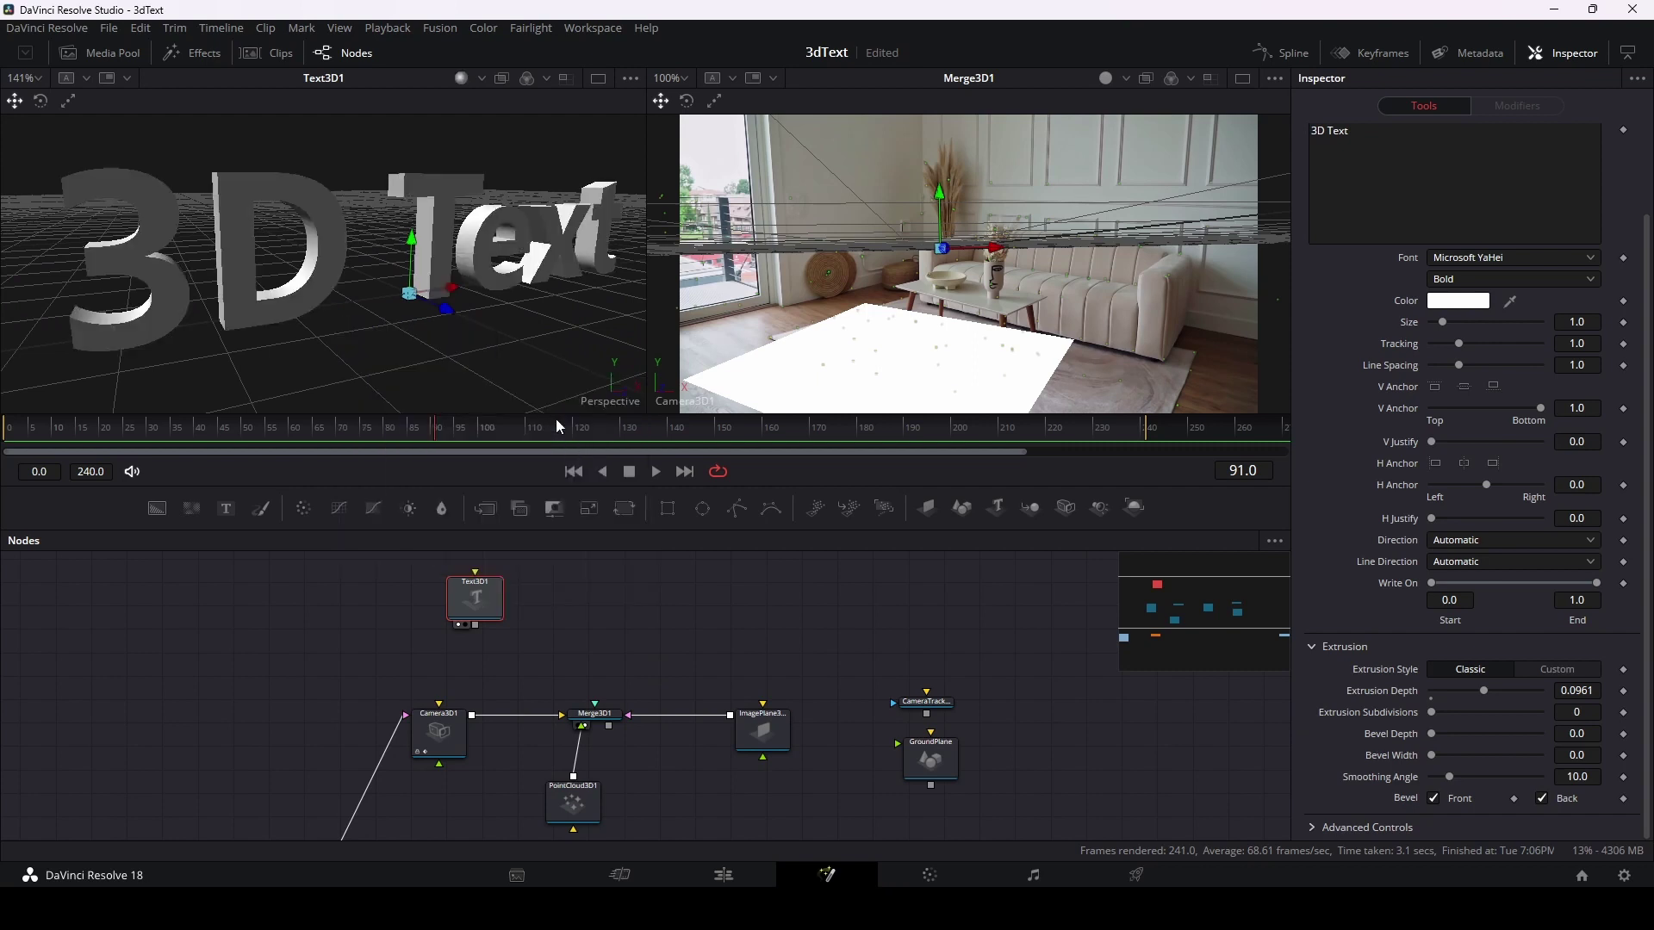
right_click(463, 328)
mouse_move(558, 398)
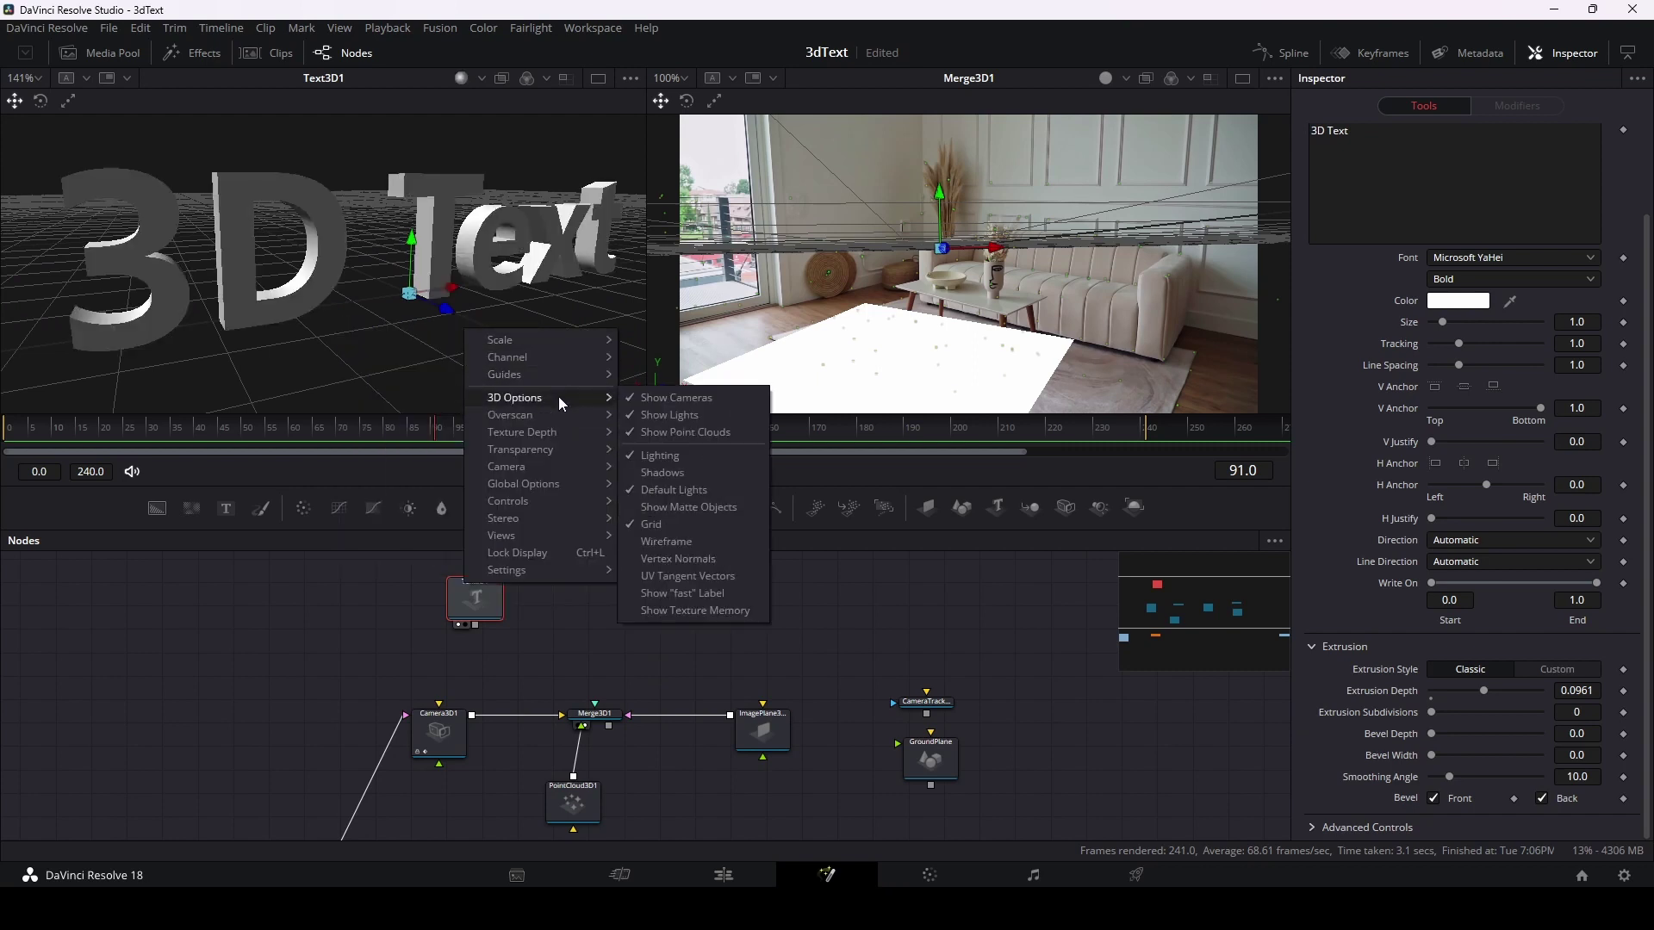
left_click(665, 475)
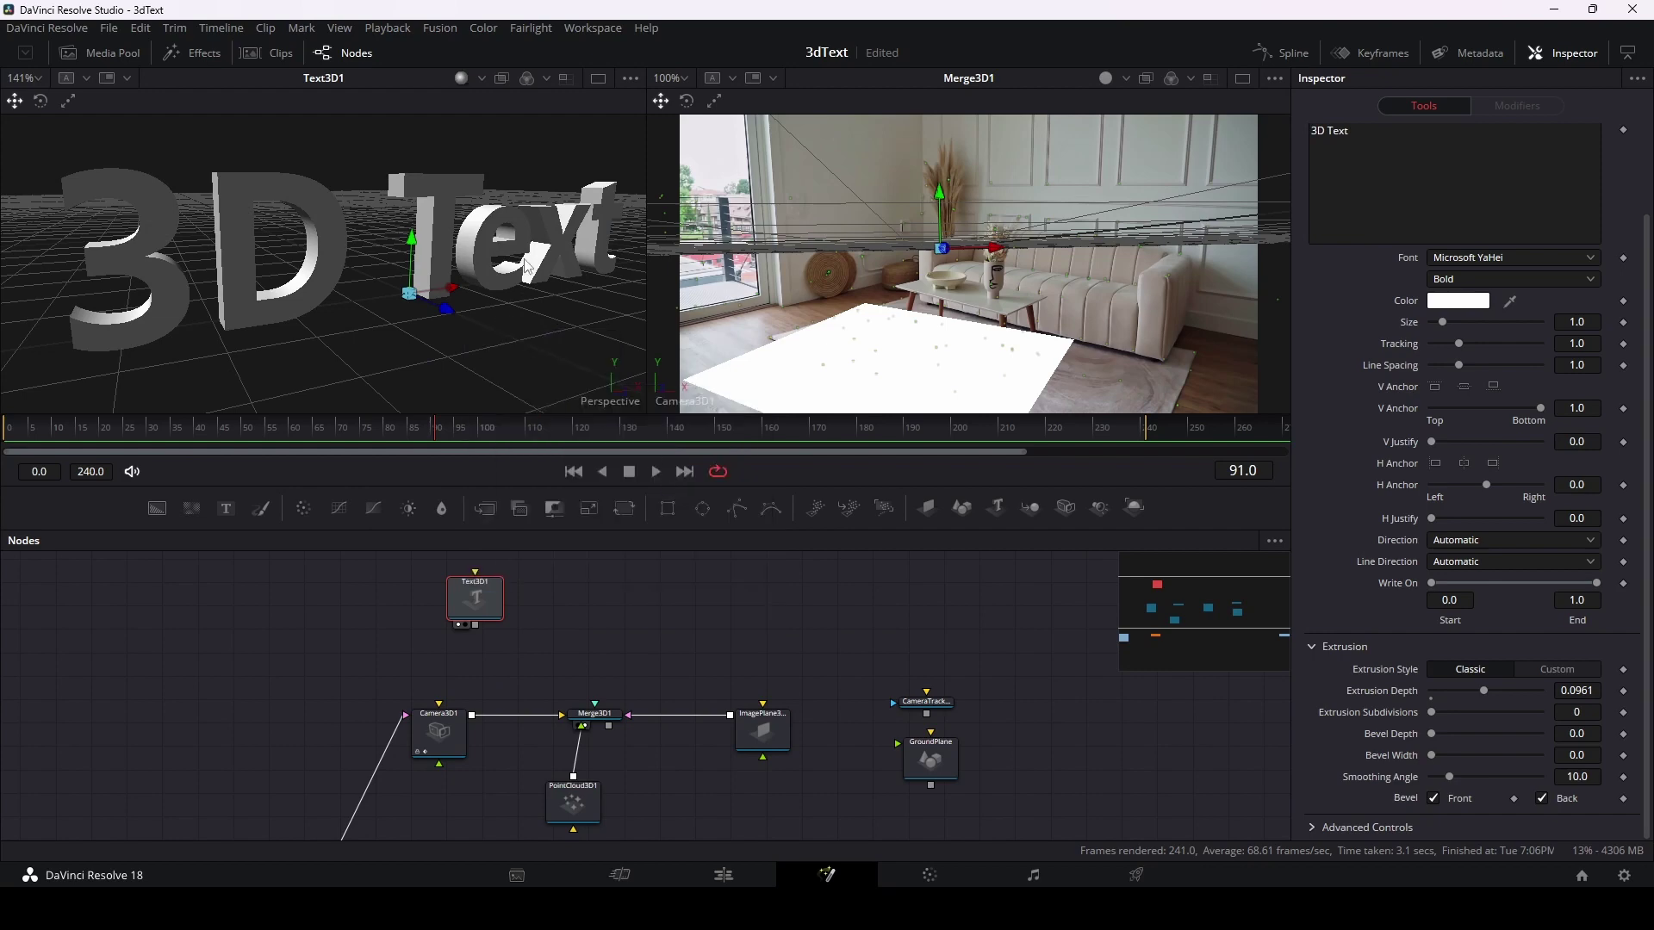
Step: Orbit the shaded text preview and move Text3D1 up just above Merge3D1
mouse_move(527, 267)
left_mouse_down()
mouse_move(497, 287)
mouse_move(431, 246)
left_mouse_up()
right_click(554, 293)
left_click_drag(440, 317, 404, 313)
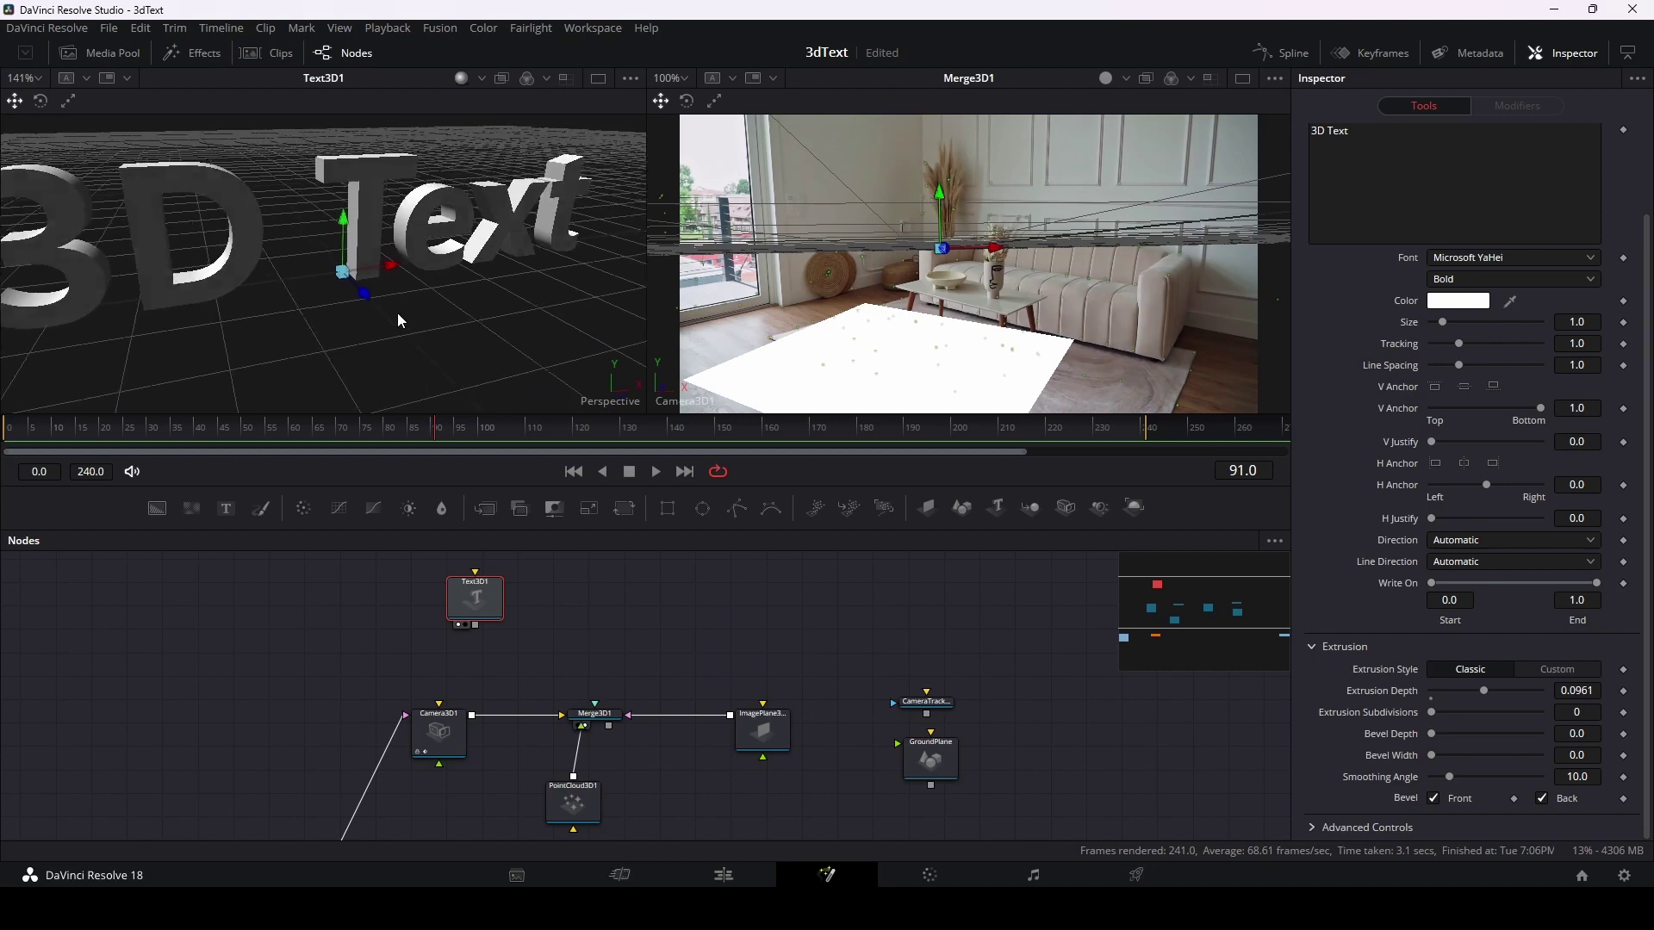
left_click_drag(475, 597, 567, 586)
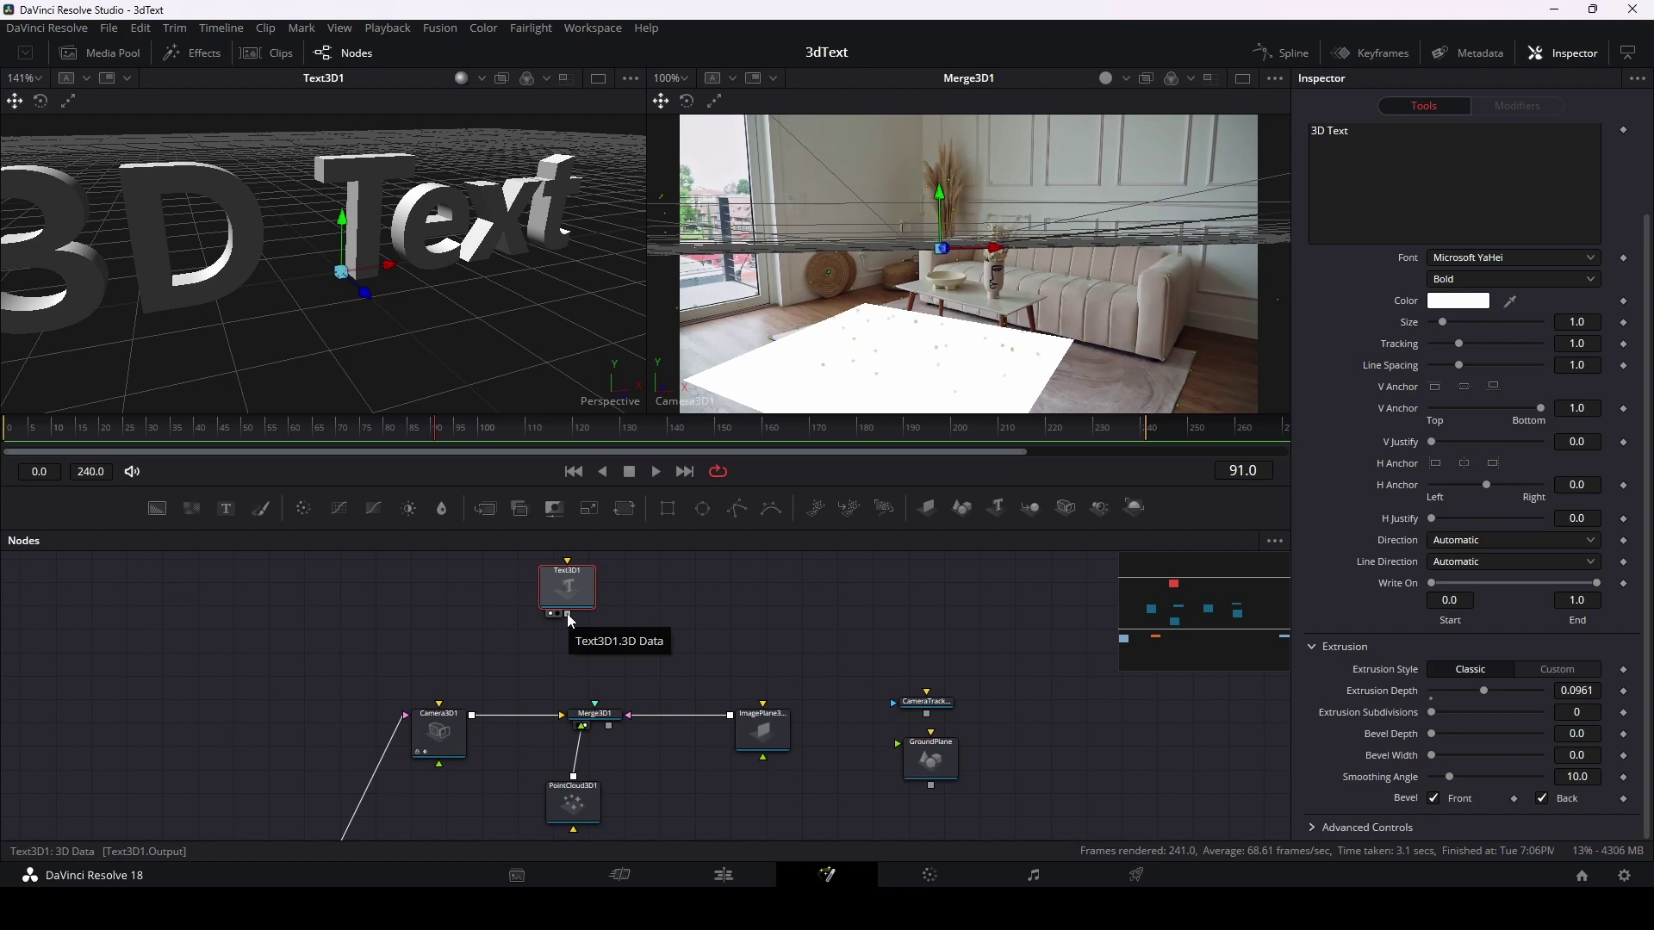
Step: Wire Text3D1's output into Merge3D1 and select the merge node
left_click_drag(569, 617, 603, 718)
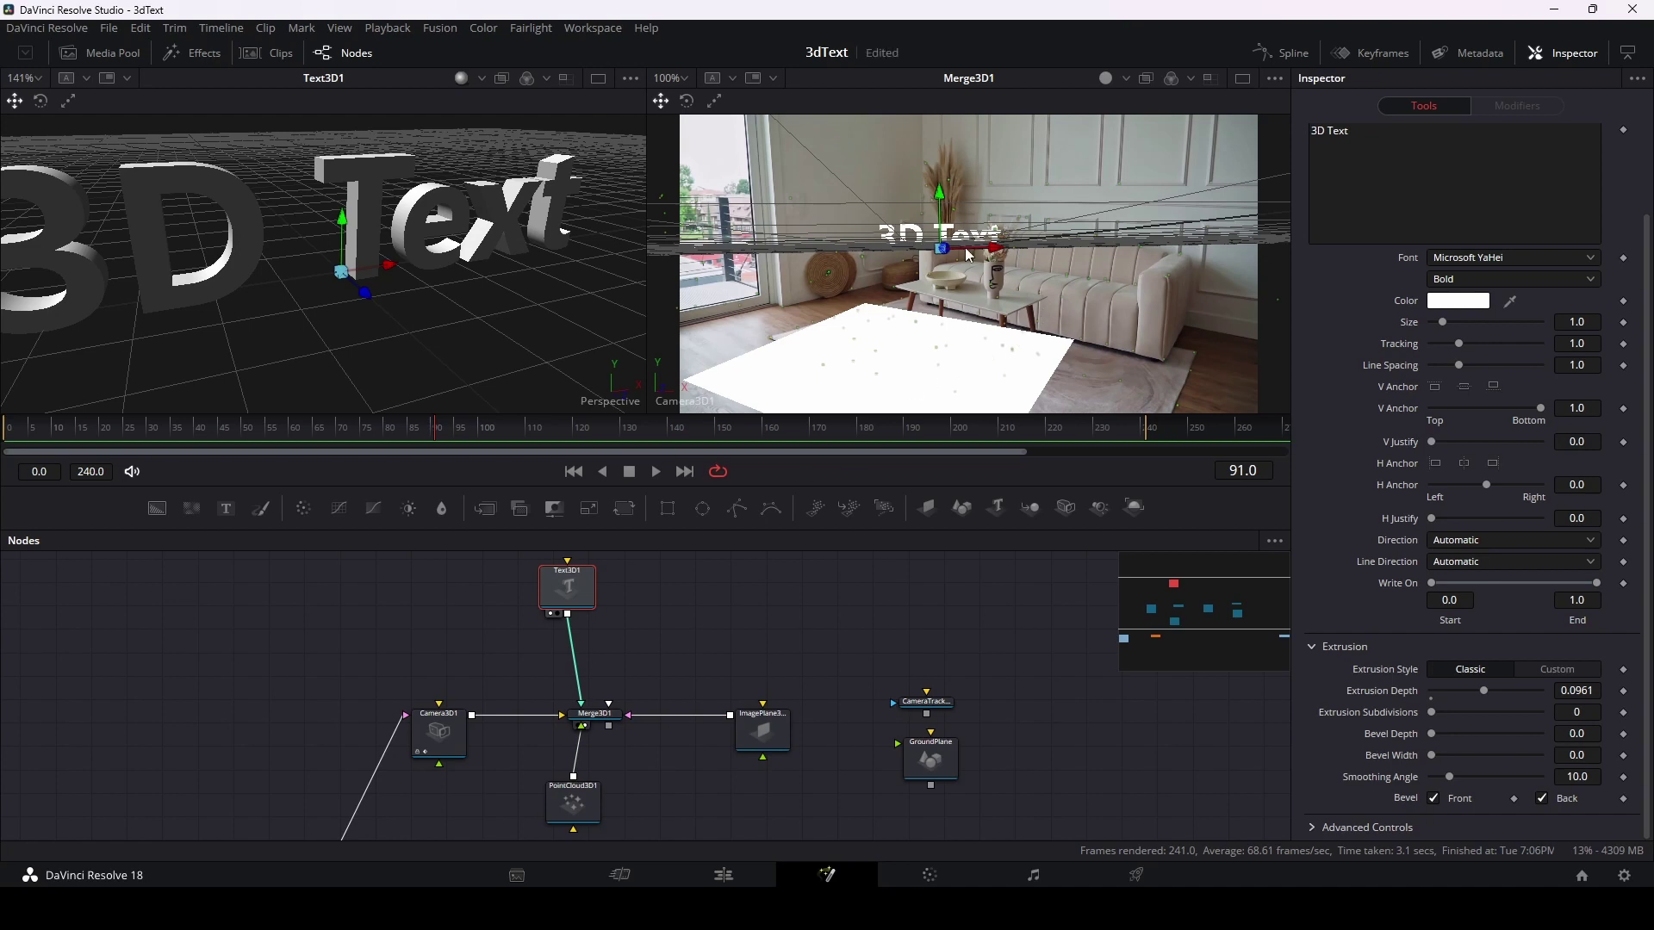
left_click(606, 721)
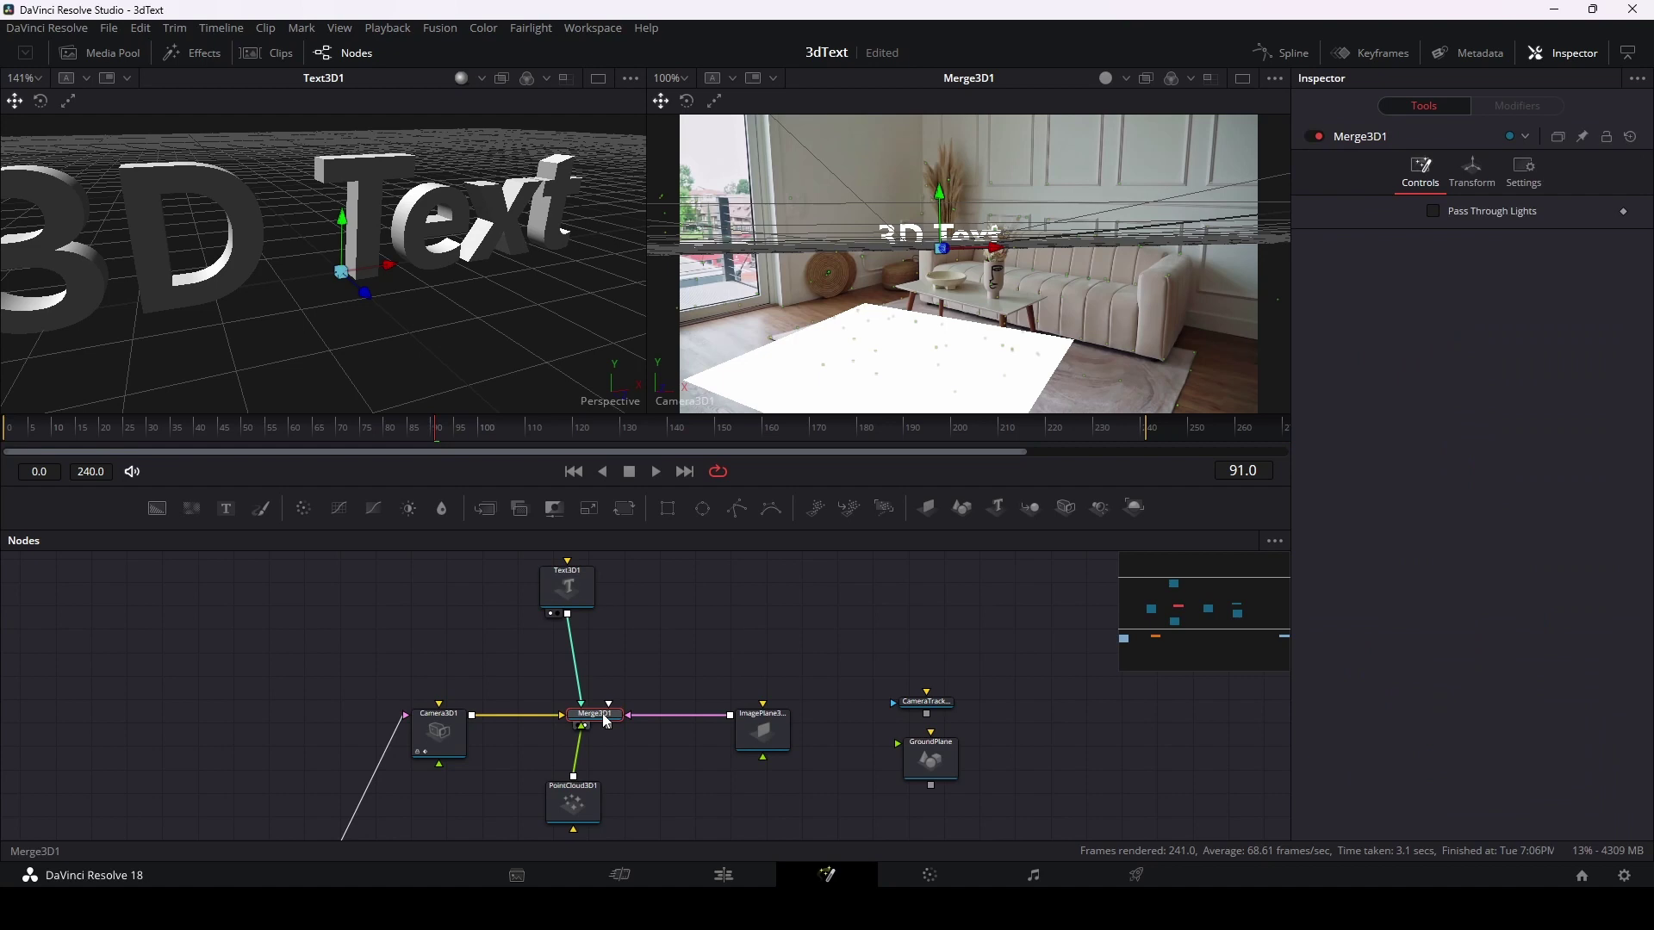
Step: Insert a Transform 3D node after Text3D1 using the 'trans' tool search
left_click(574, 598)
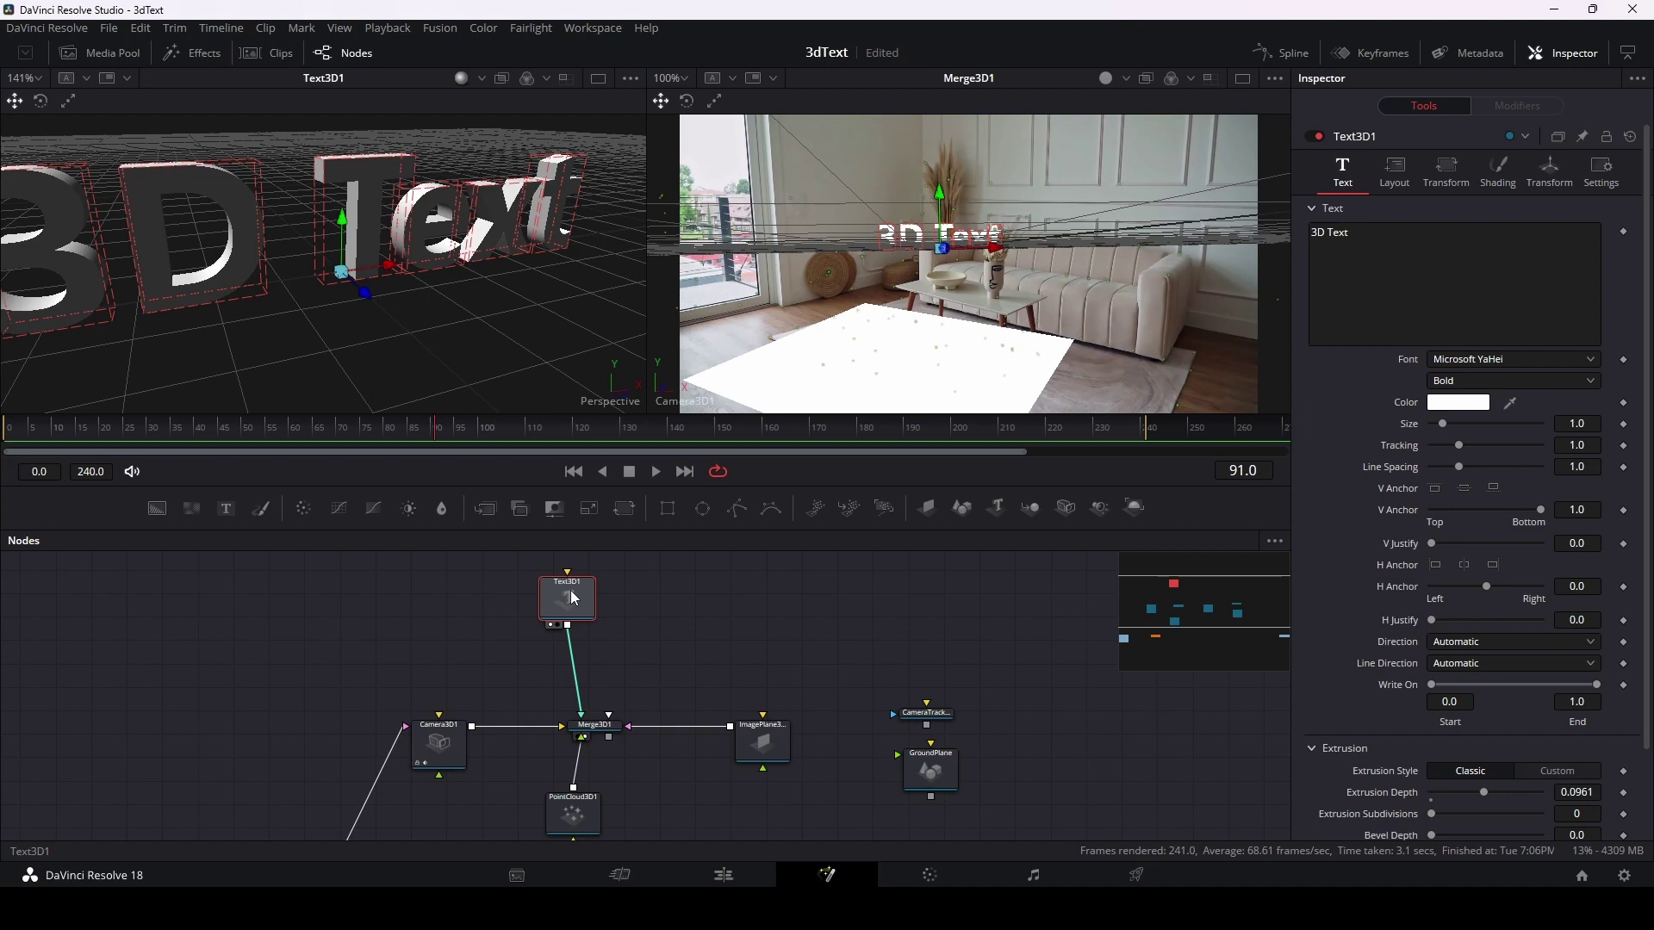
key("shift+space")
type("camera")
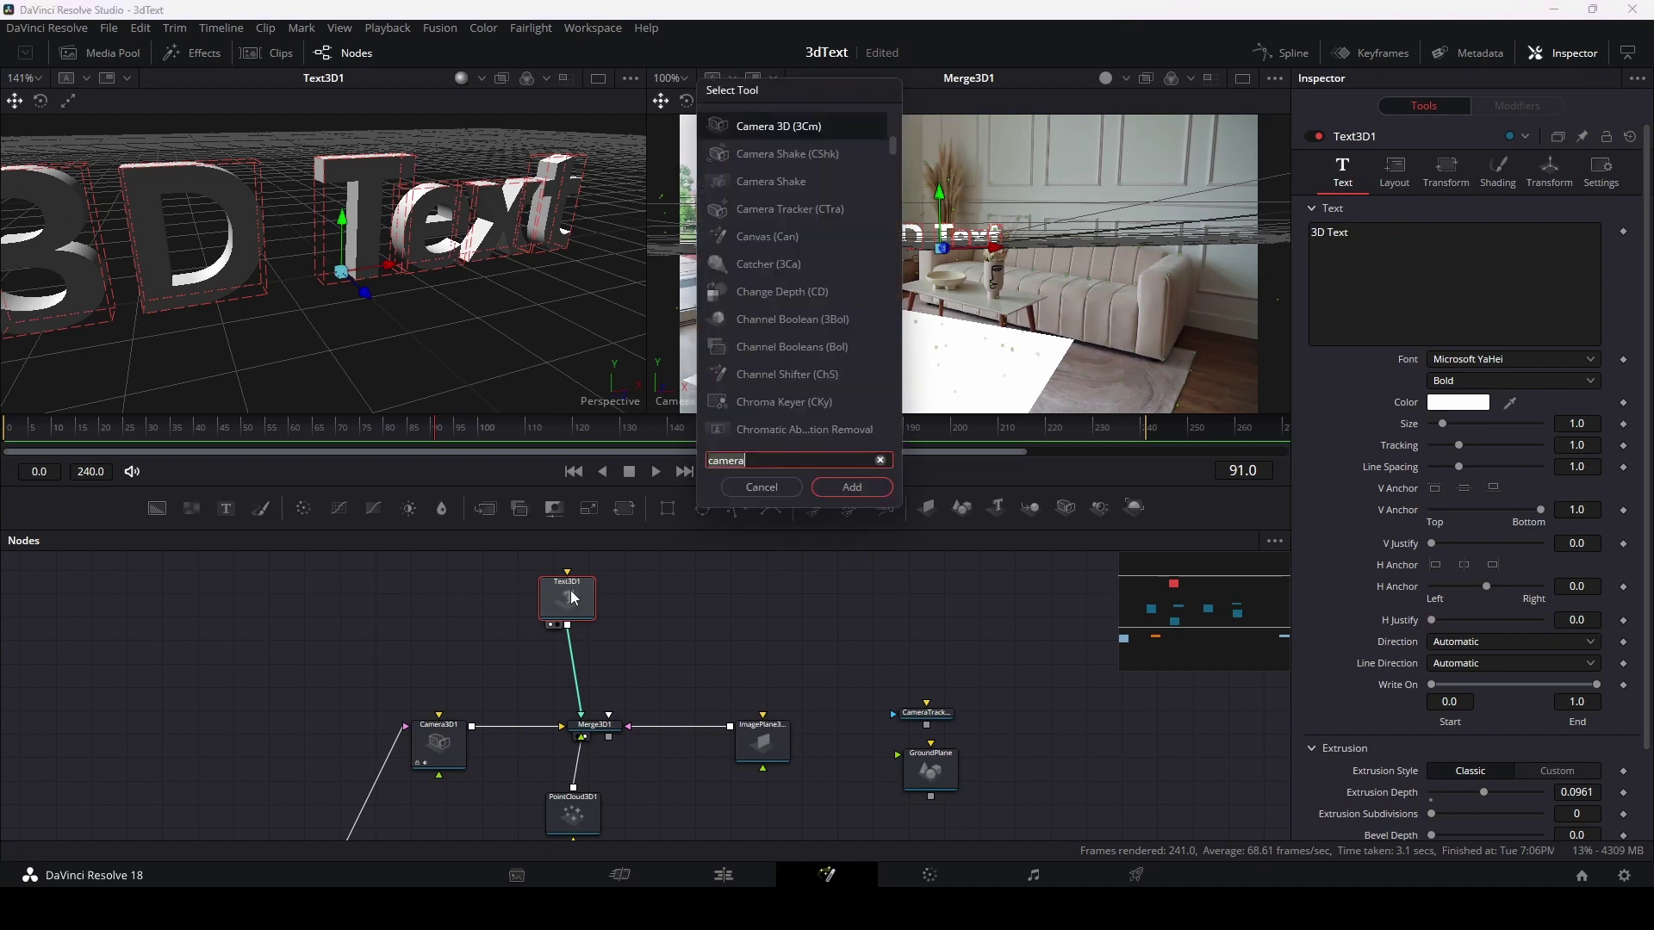
type("trans")
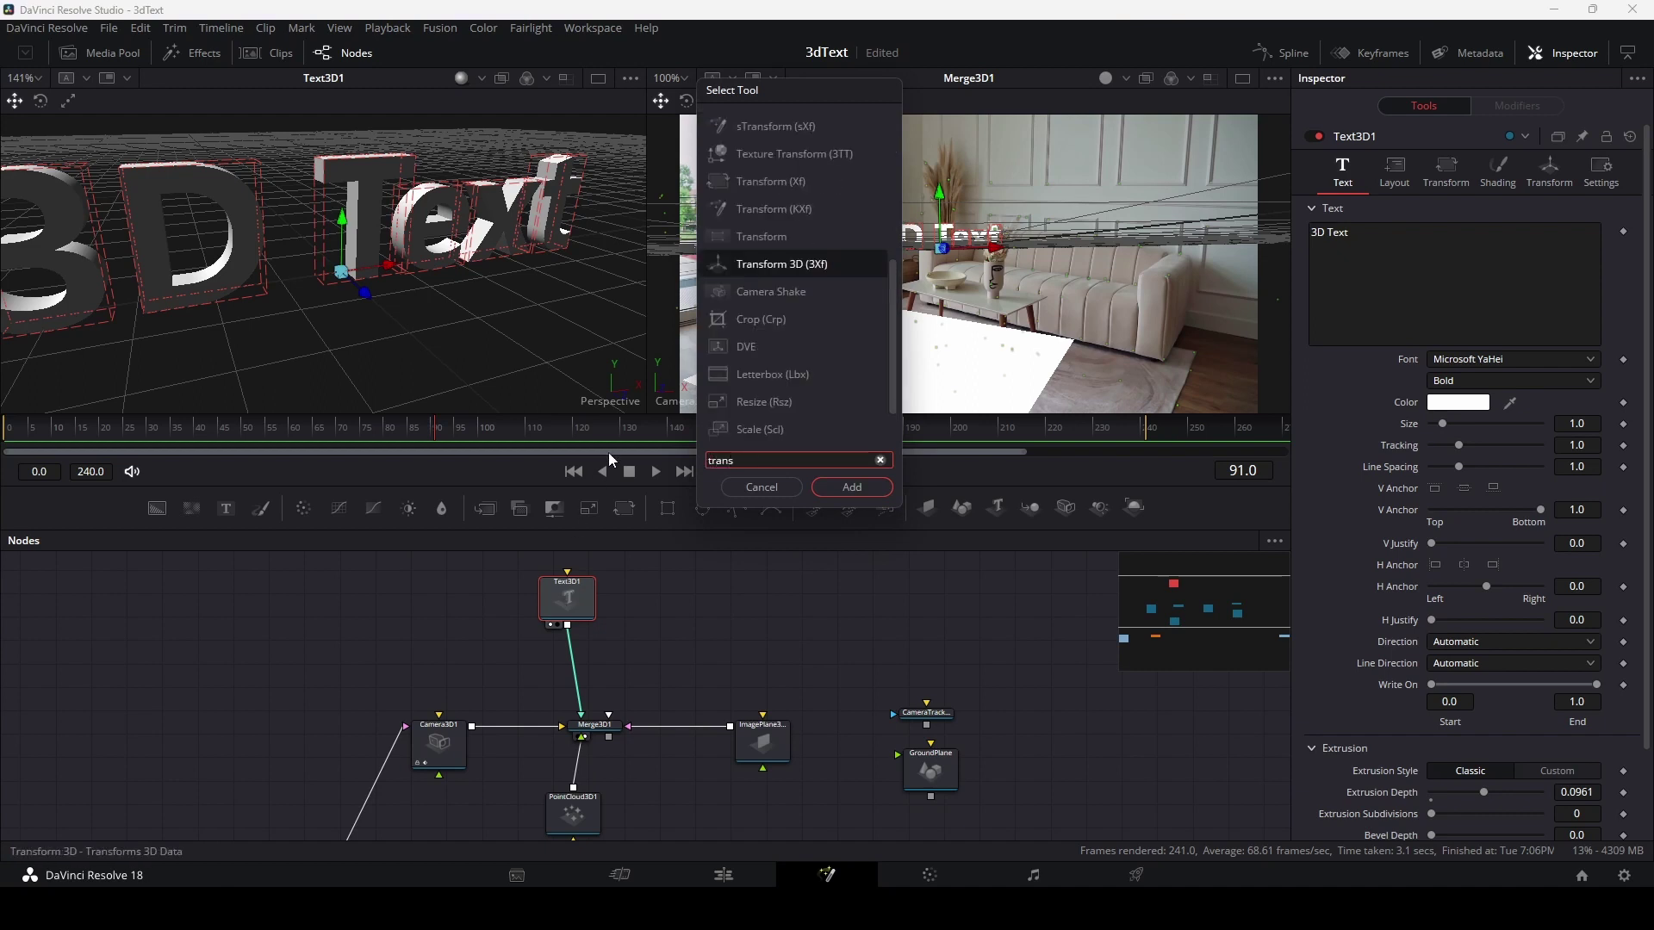
left_click(841, 487)
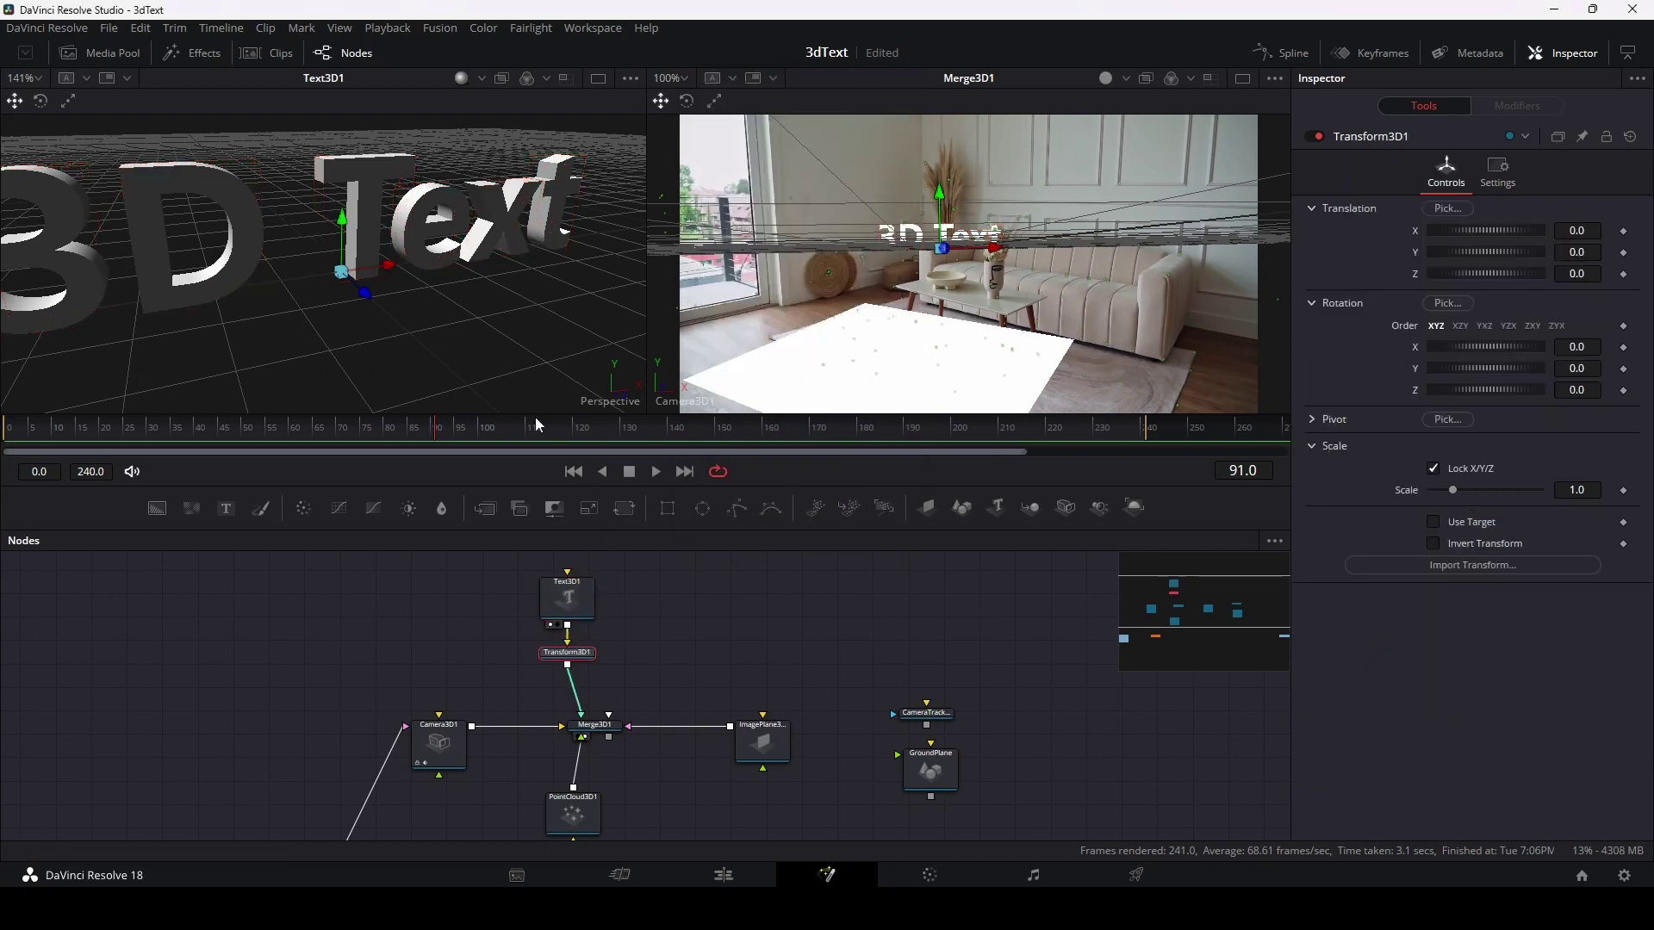
Step: Show Merge3D1 in the left viewer and orbit to see the ground plane and text
left_click(598, 730)
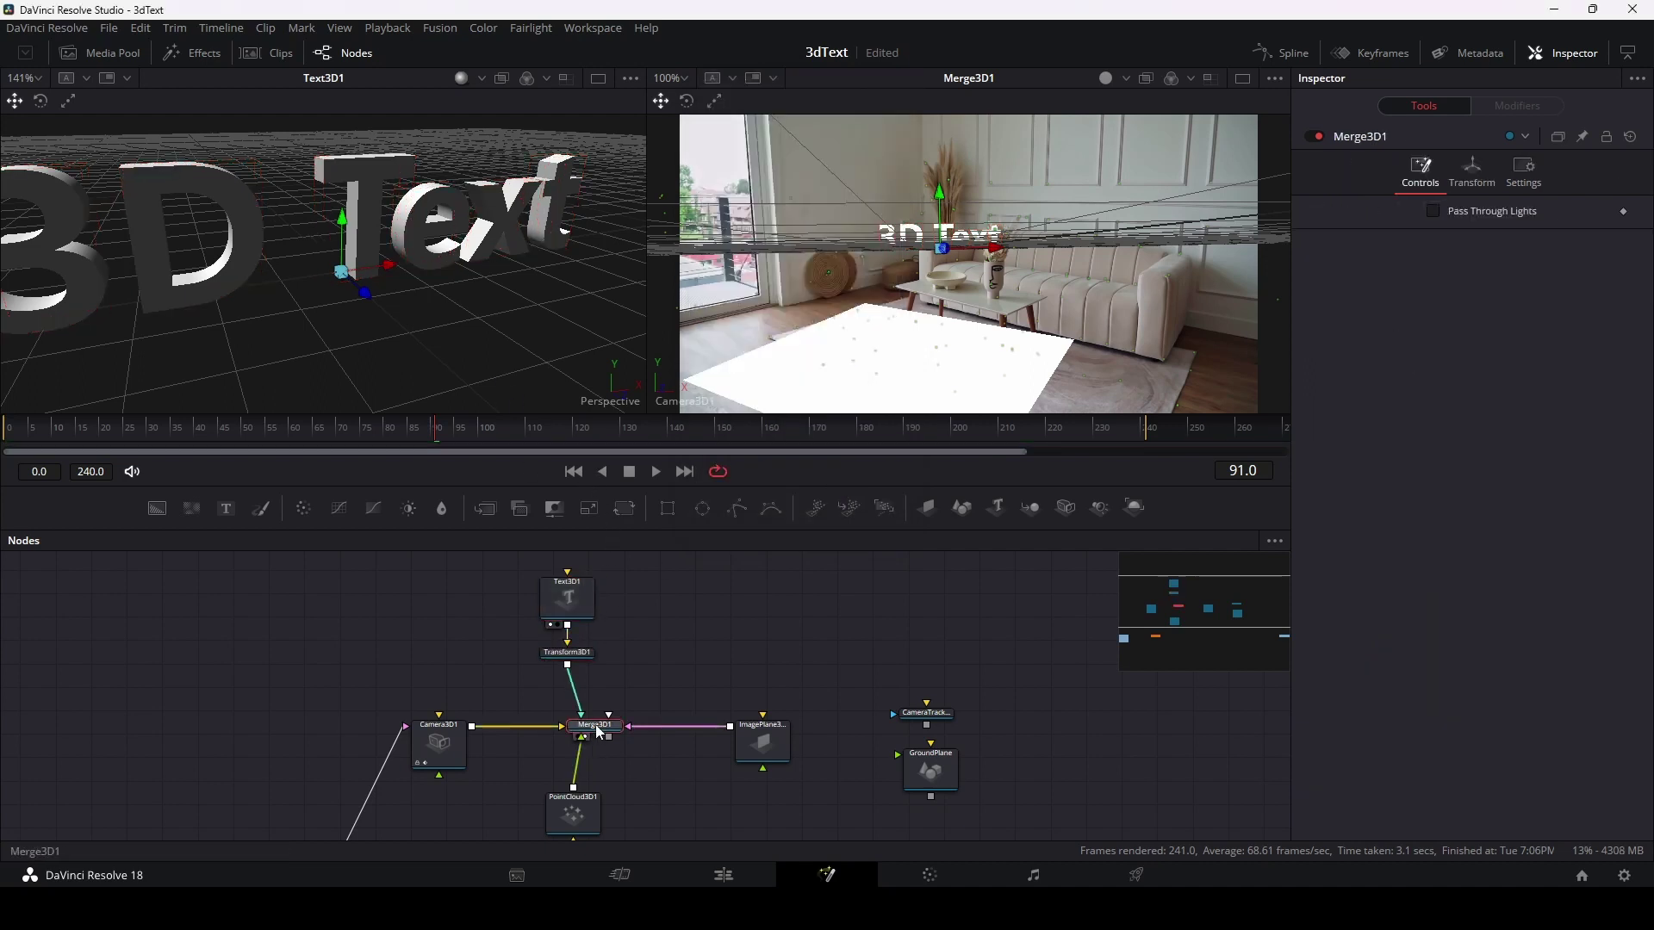
key("1")
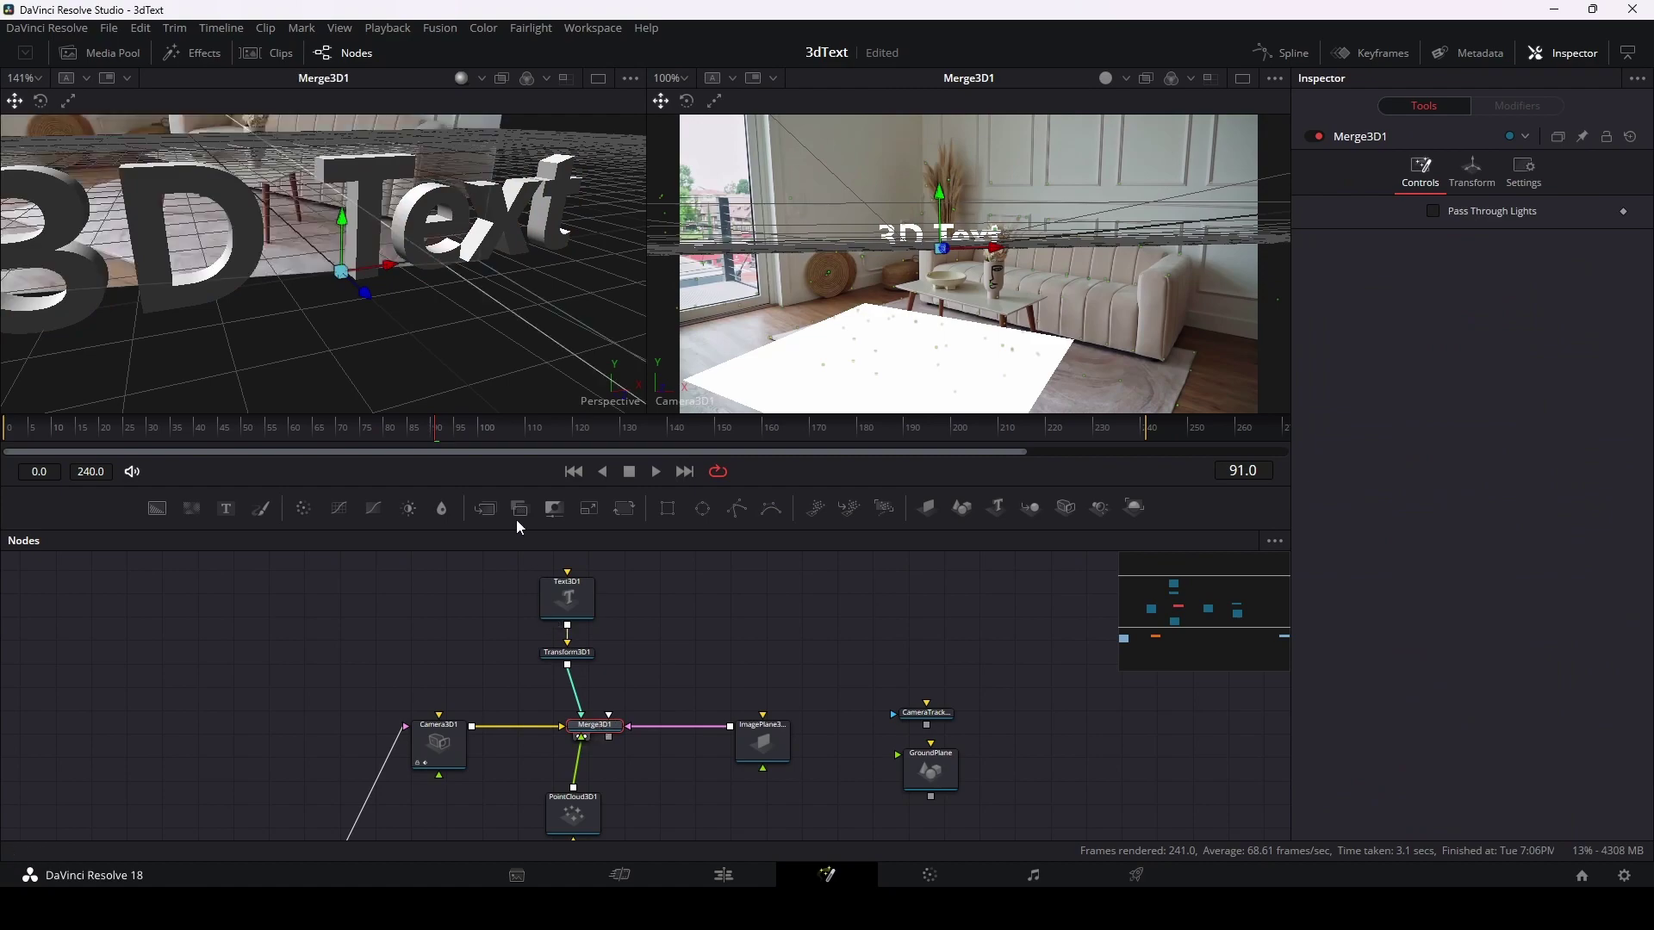
scroll(494, 327, "down", 5)
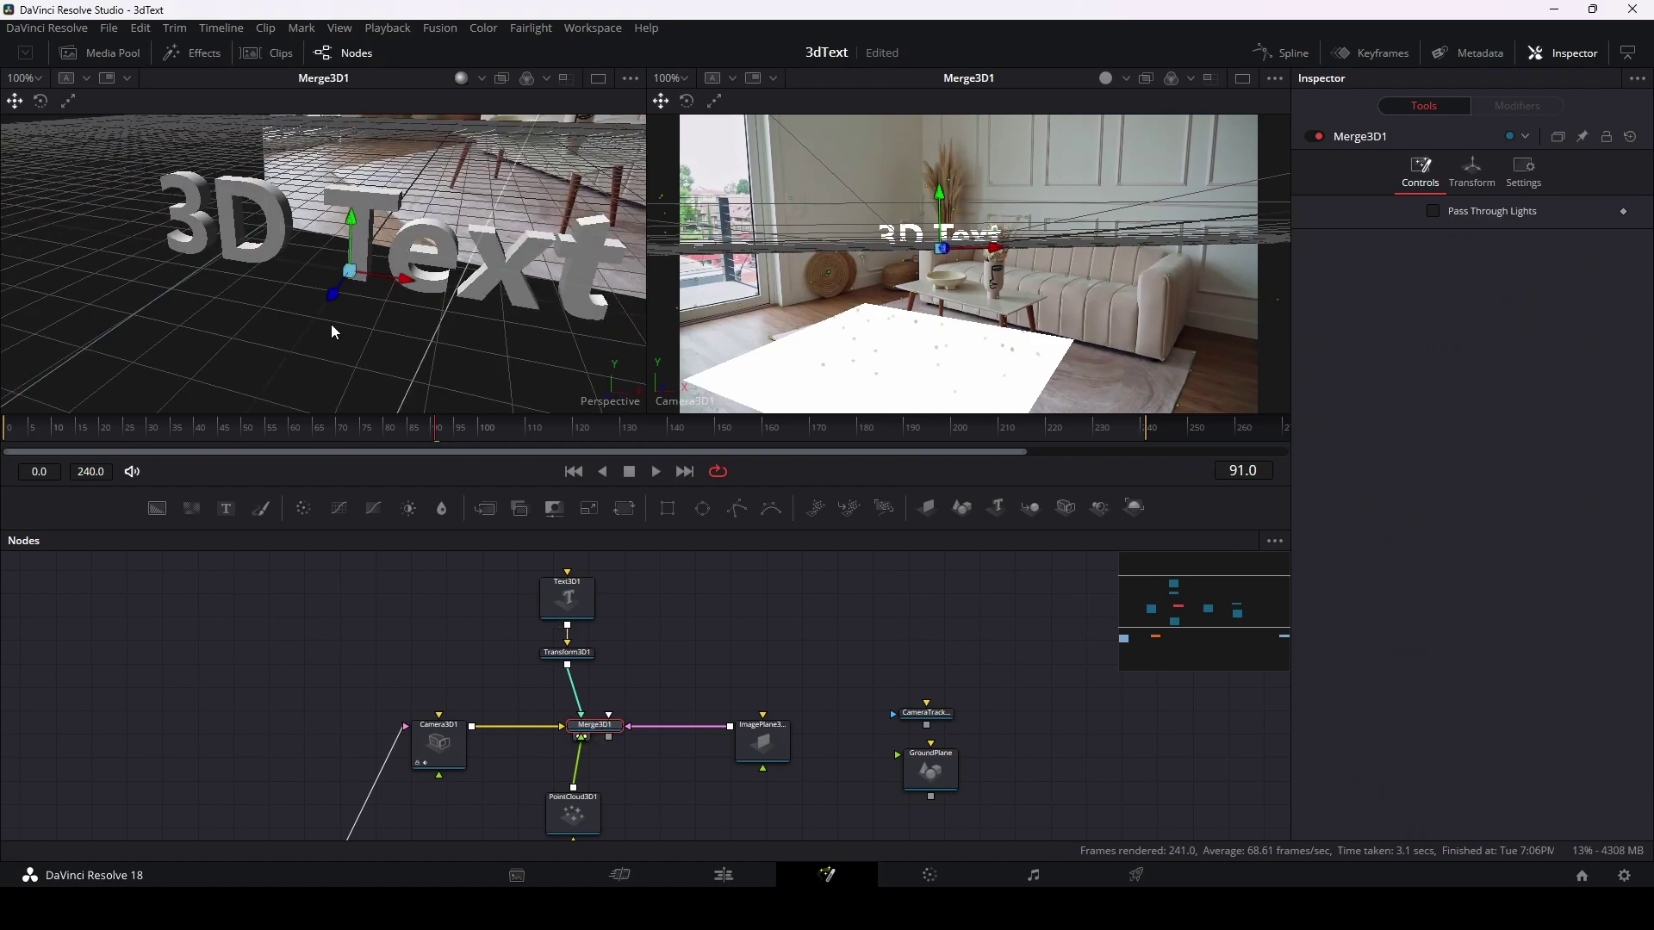
scroll(326, 324, "down", 2)
left_click_drag(335, 324, 349, 314)
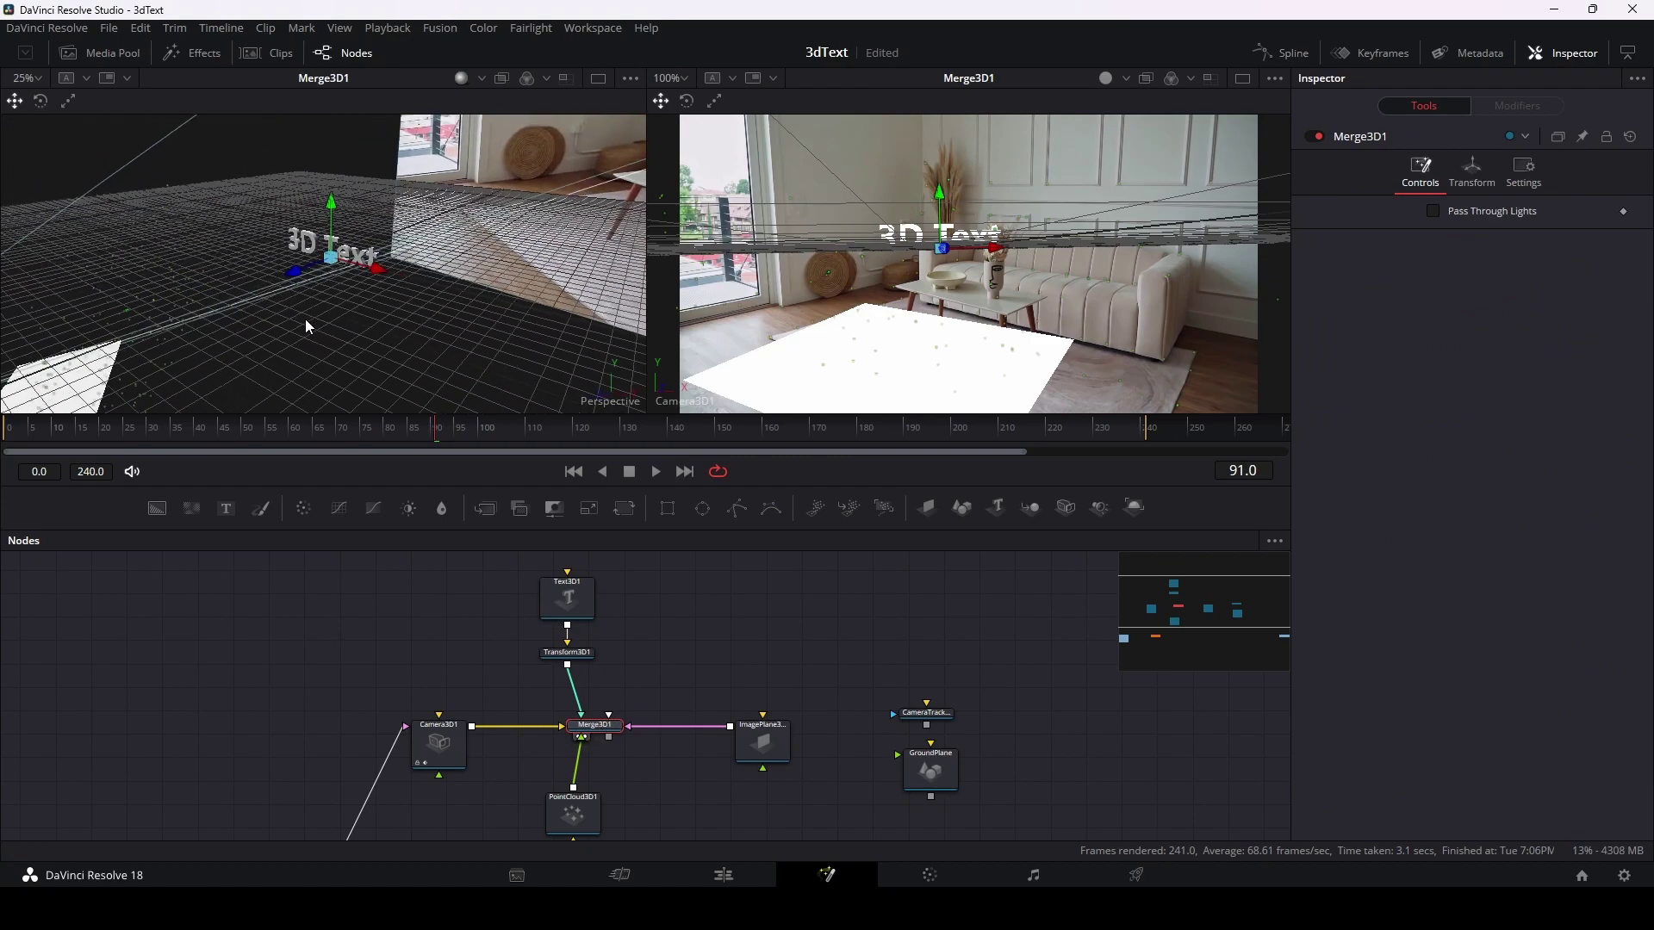
scroll(333, 322, "down", 2)
scroll(314, 327, "down", 1)
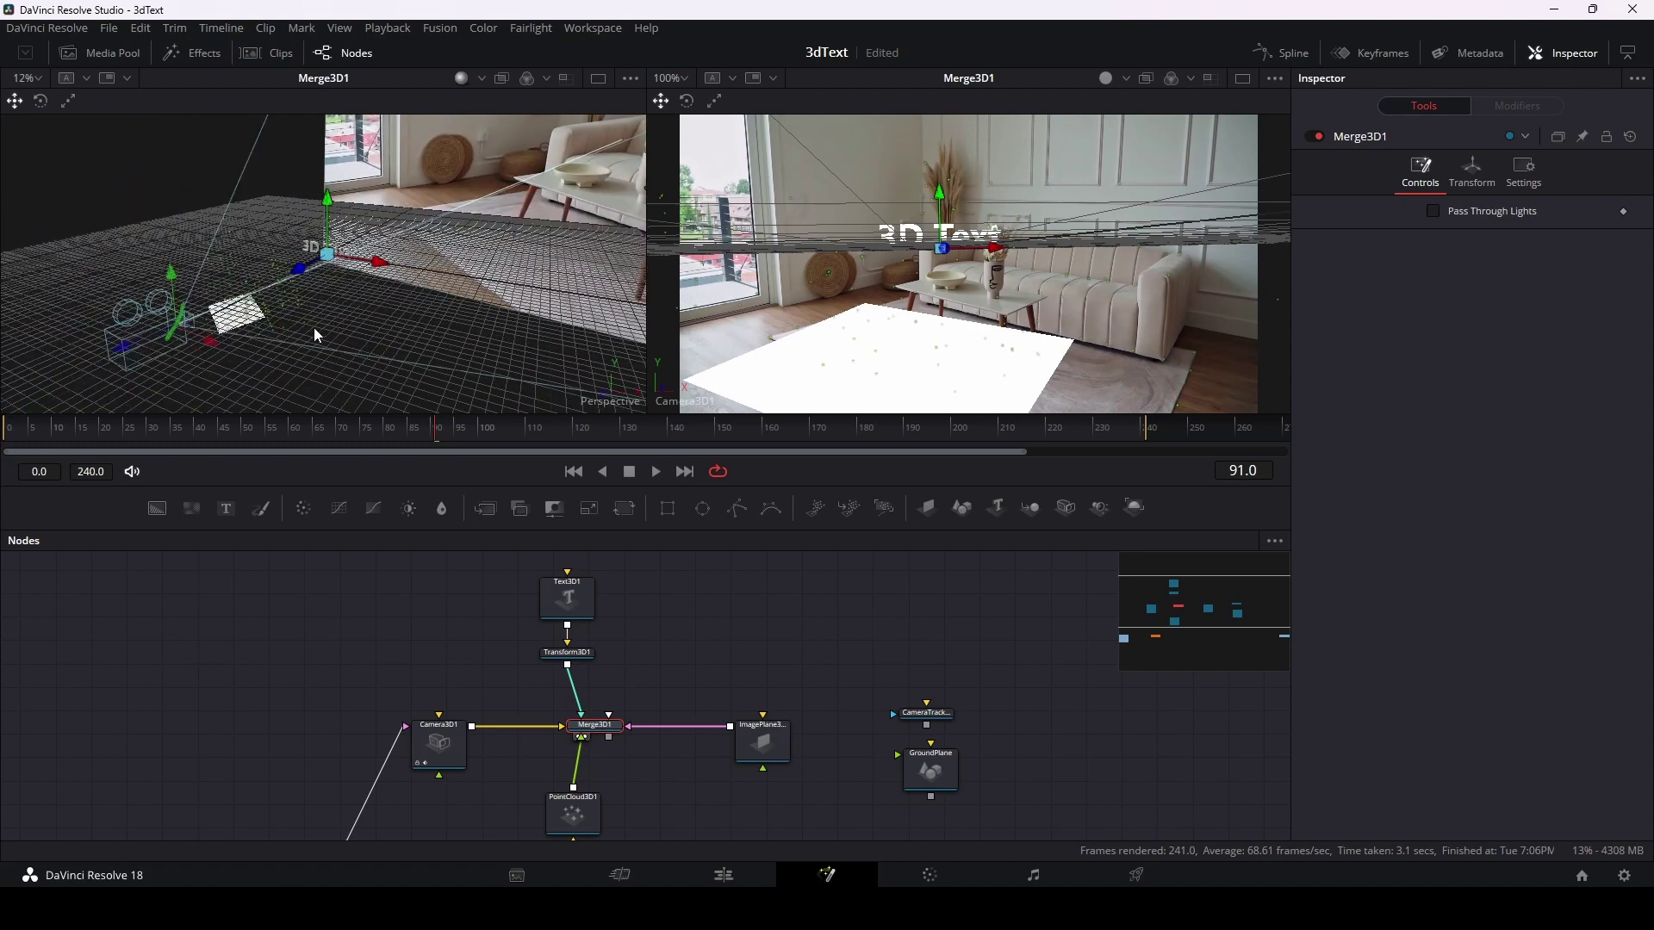
left_click_drag(332, 327, 296, 292)
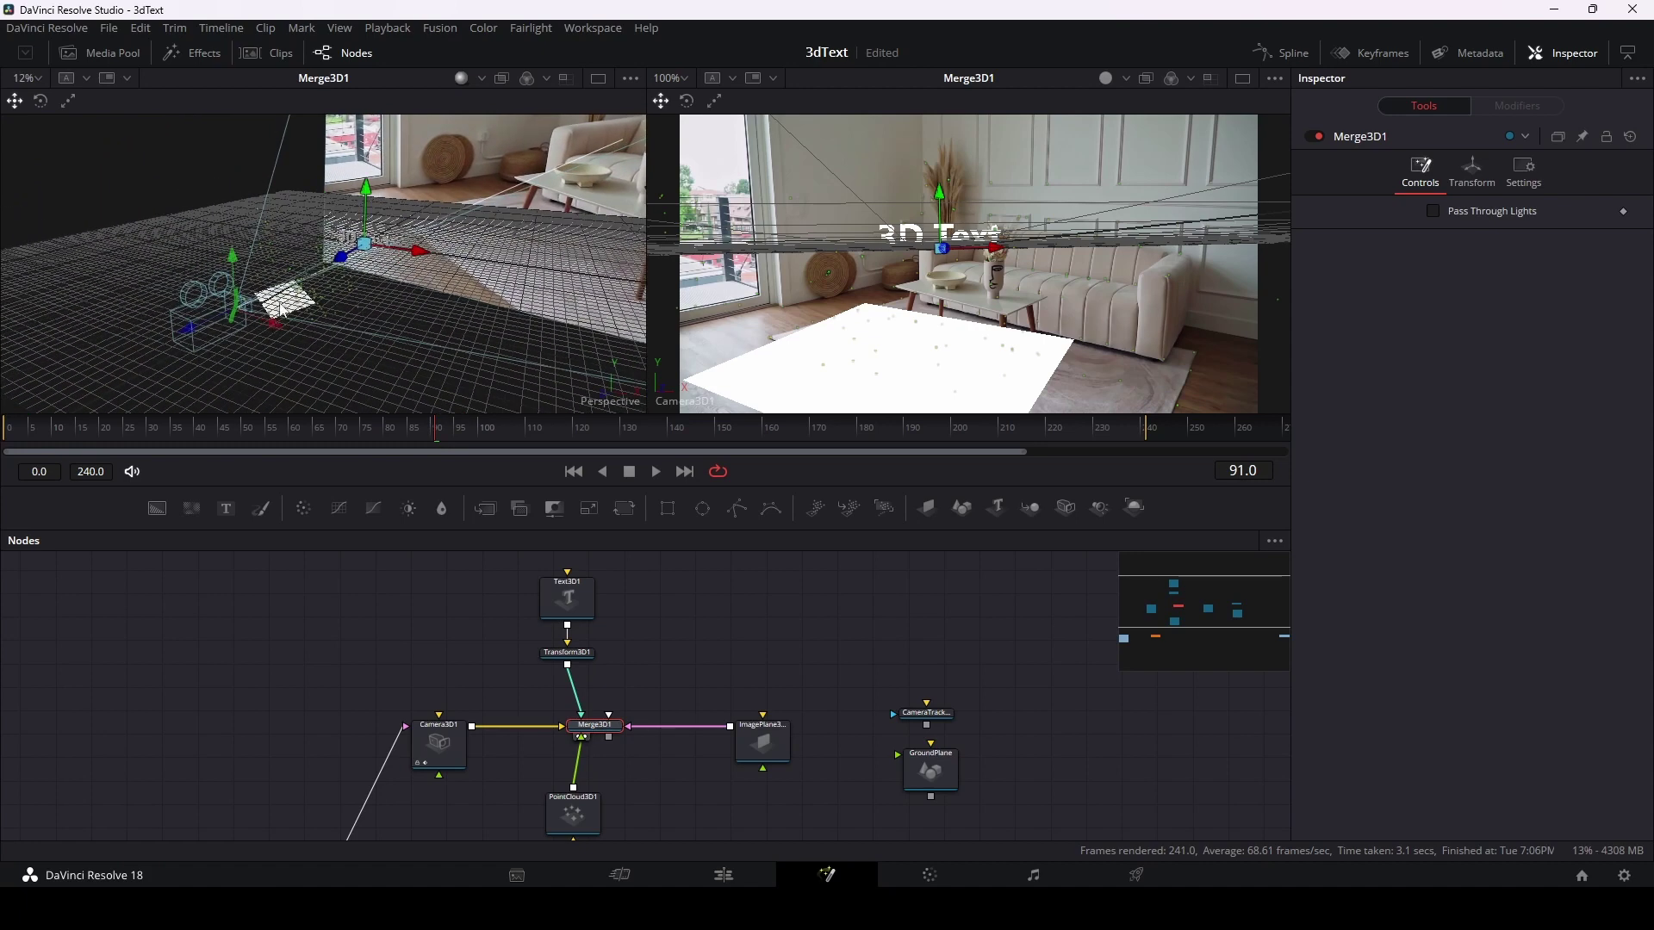
left_click_drag(423, 291, 371, 332)
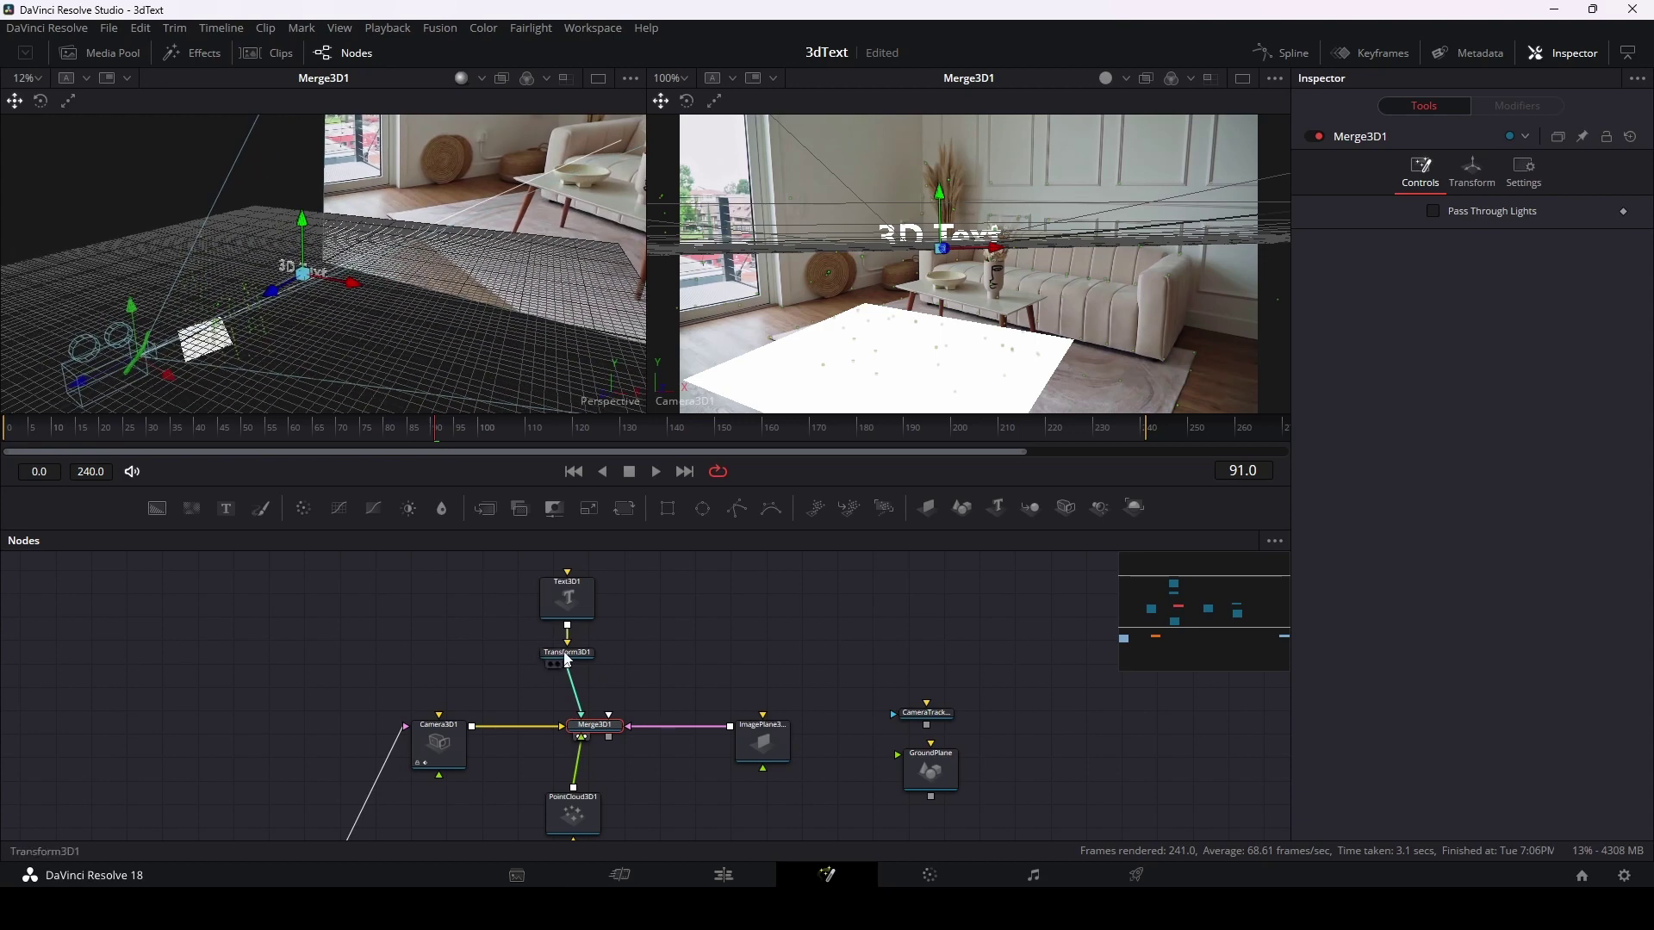
Step: Use Transform3D1 to push the text back to about Z 4.82 and lower it onto the table
left_click(565, 659)
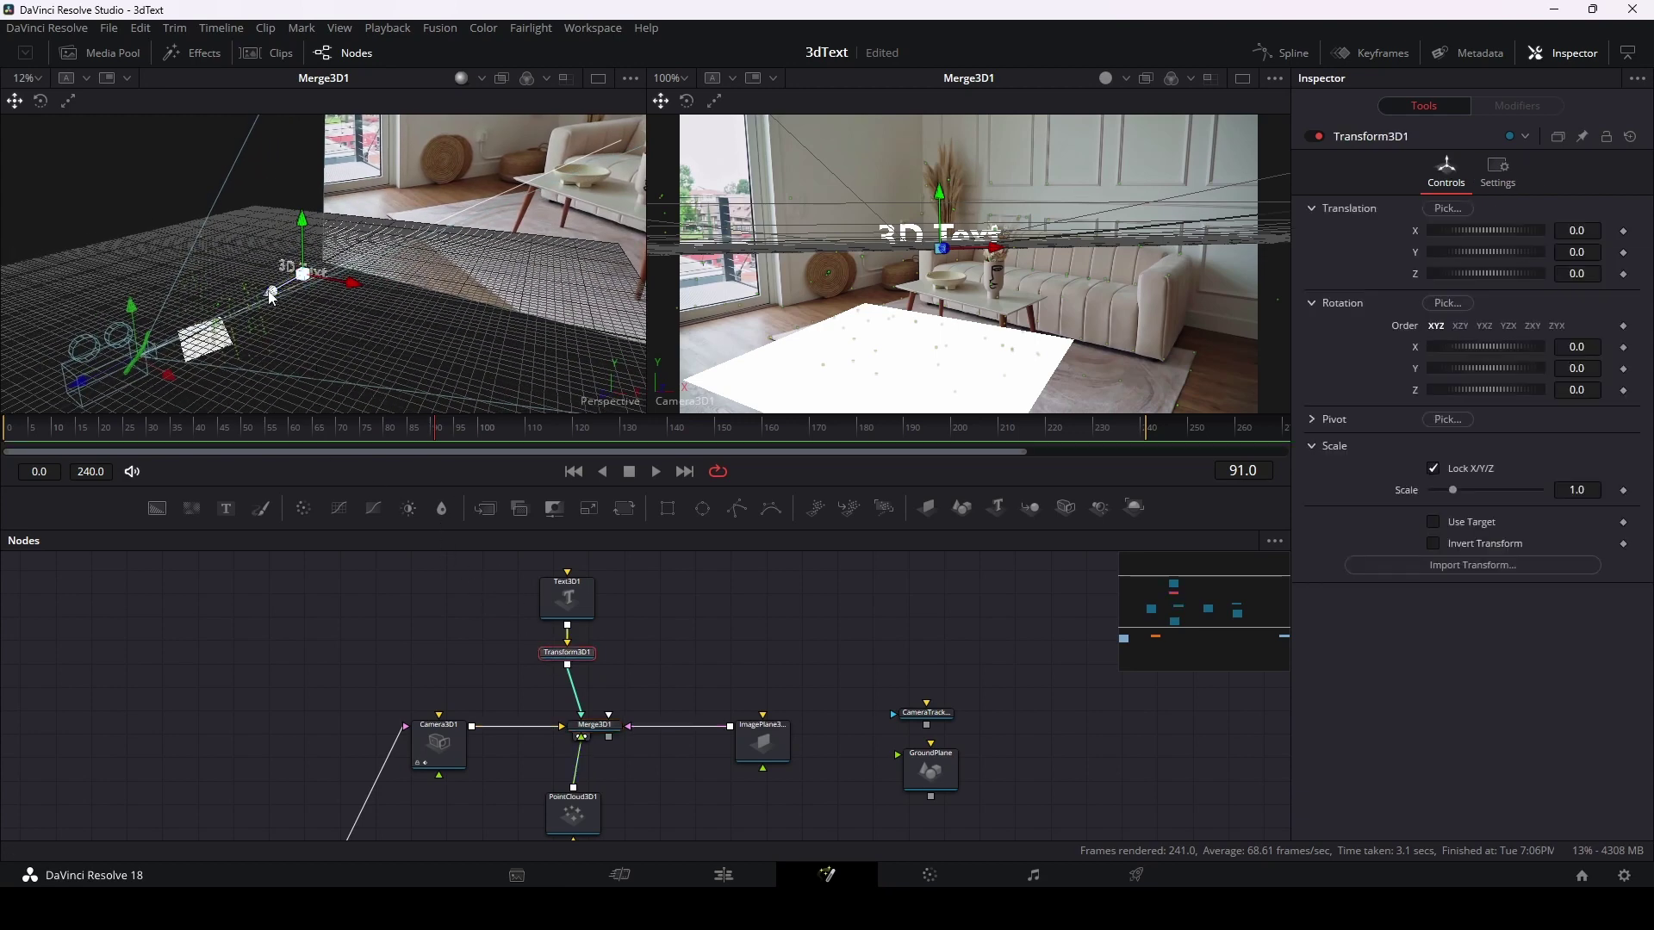
left_click_drag(272, 294, 183, 339)
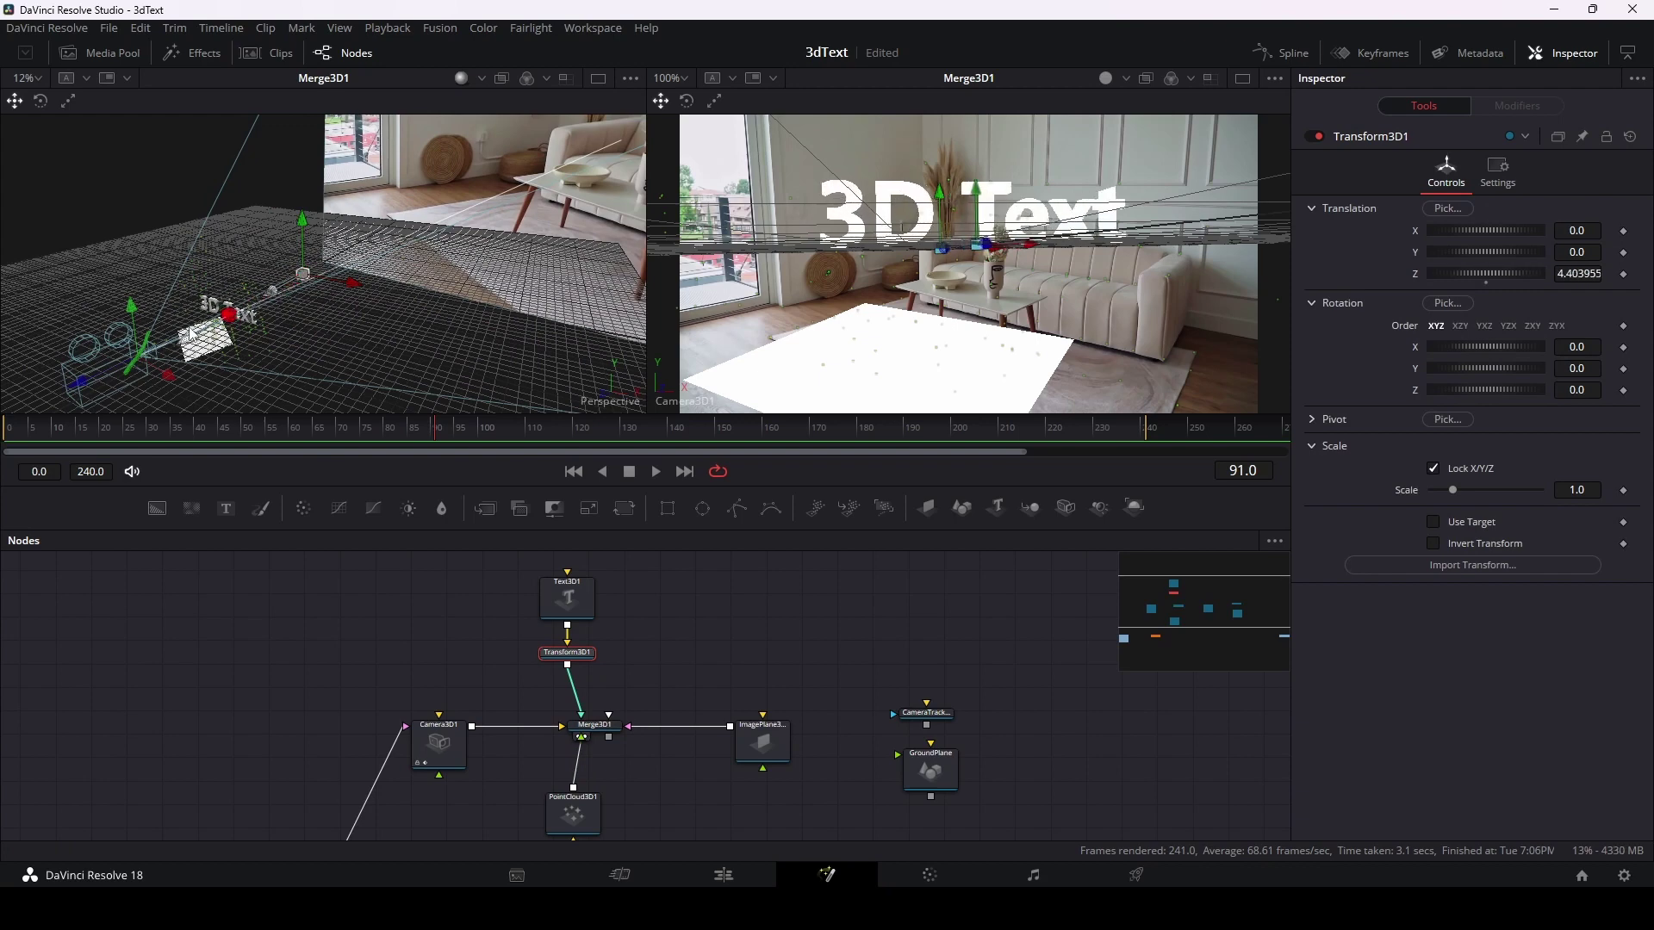
scroll(183, 339, "up", 3)
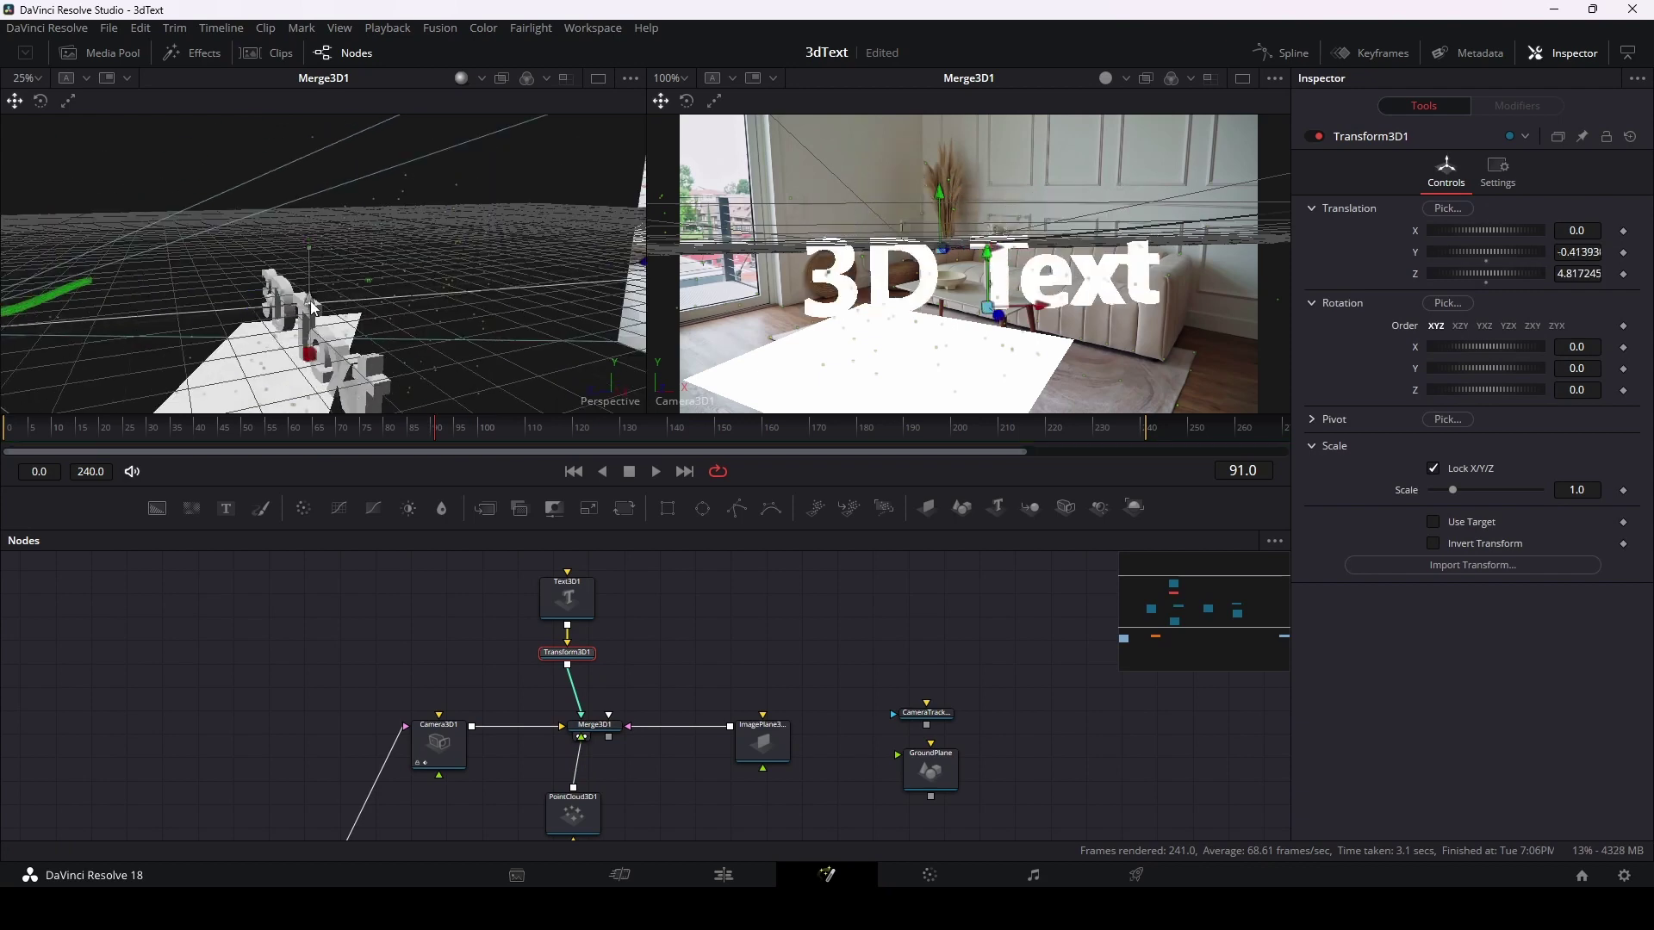
left_click_drag(443, 325, 548, 301)
left_click_drag(508, 238, 544, 218)
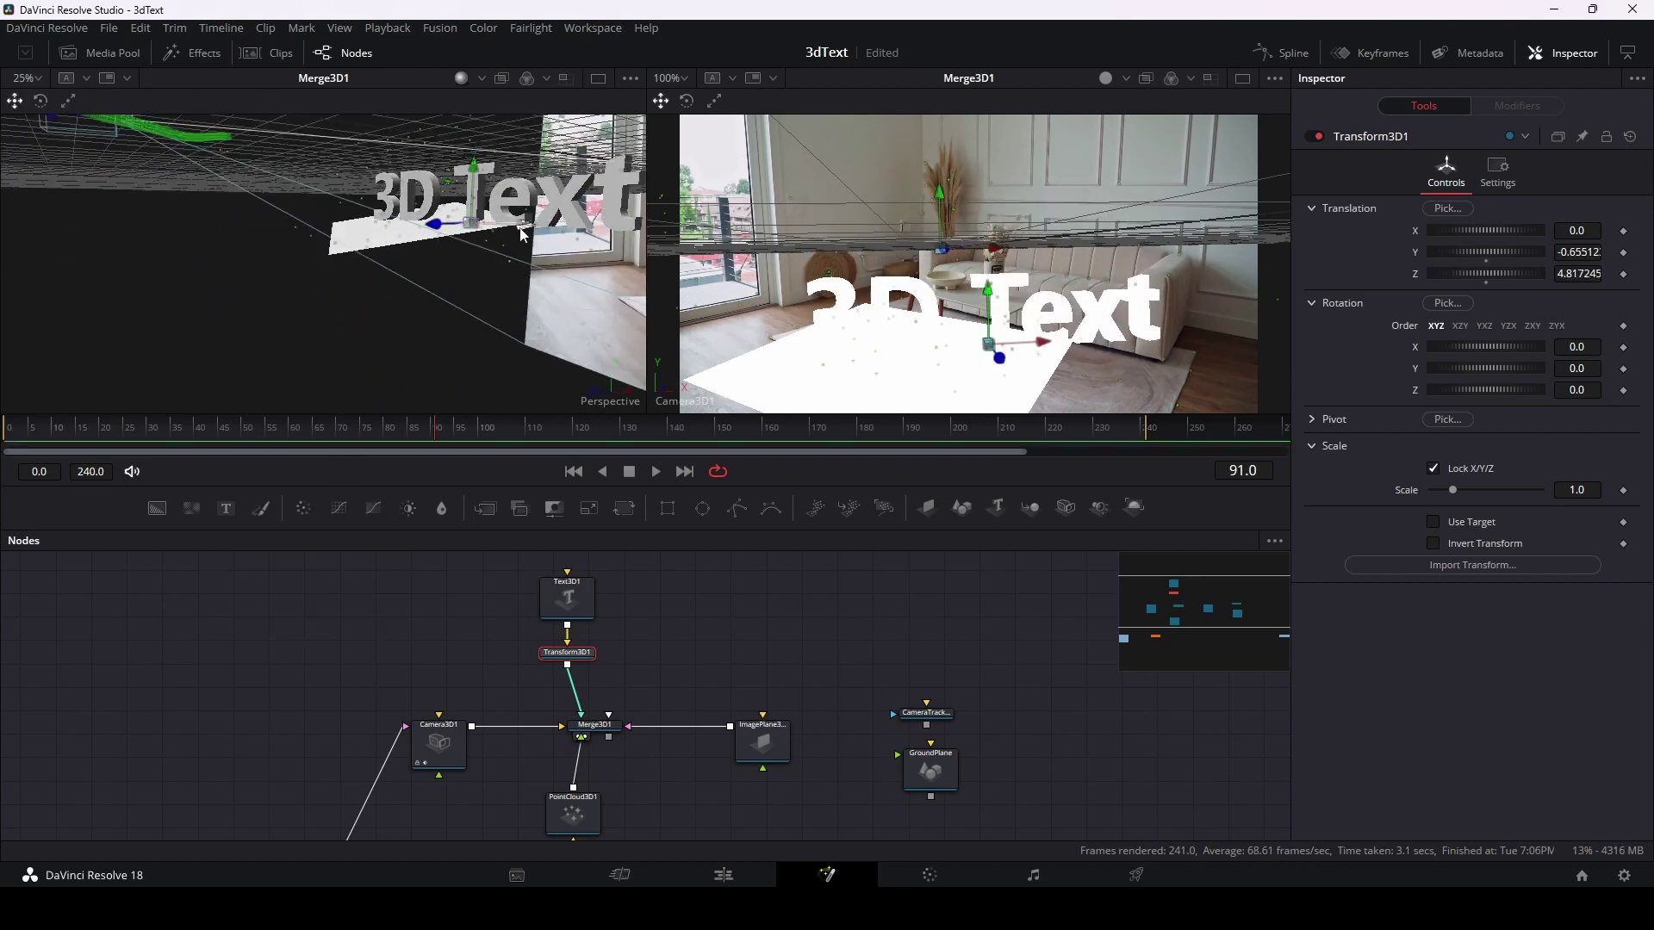
left_click_drag(1487, 347, 1465, 368)
Step: Rotate the text to about 13.1, -49.0, -11.8 to match the table, checking from below and above
left_click_drag(462, 314, 325, 303)
scroll(325, 303, "up", 5)
left_click_drag(1576, 389, 1602, 346)
scroll(370, 291, "down", 2)
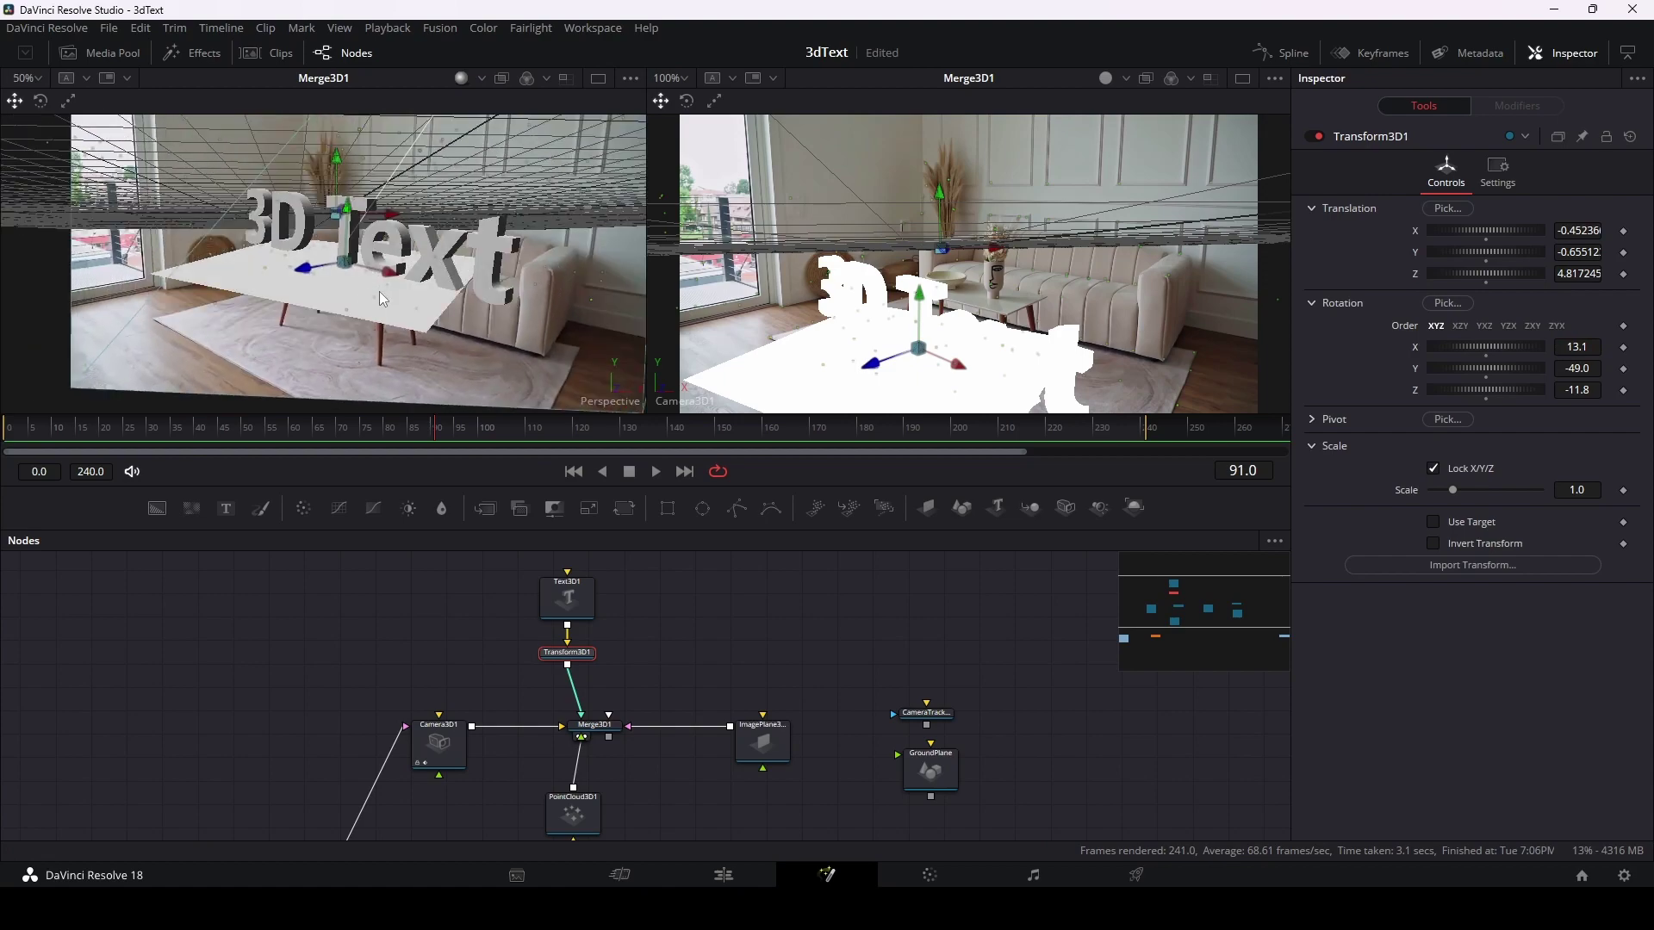
mouse_move(380, 291)
left_mouse_down()
mouse_move(387, 226)
mouse_move(400, 251)
left_mouse_up()
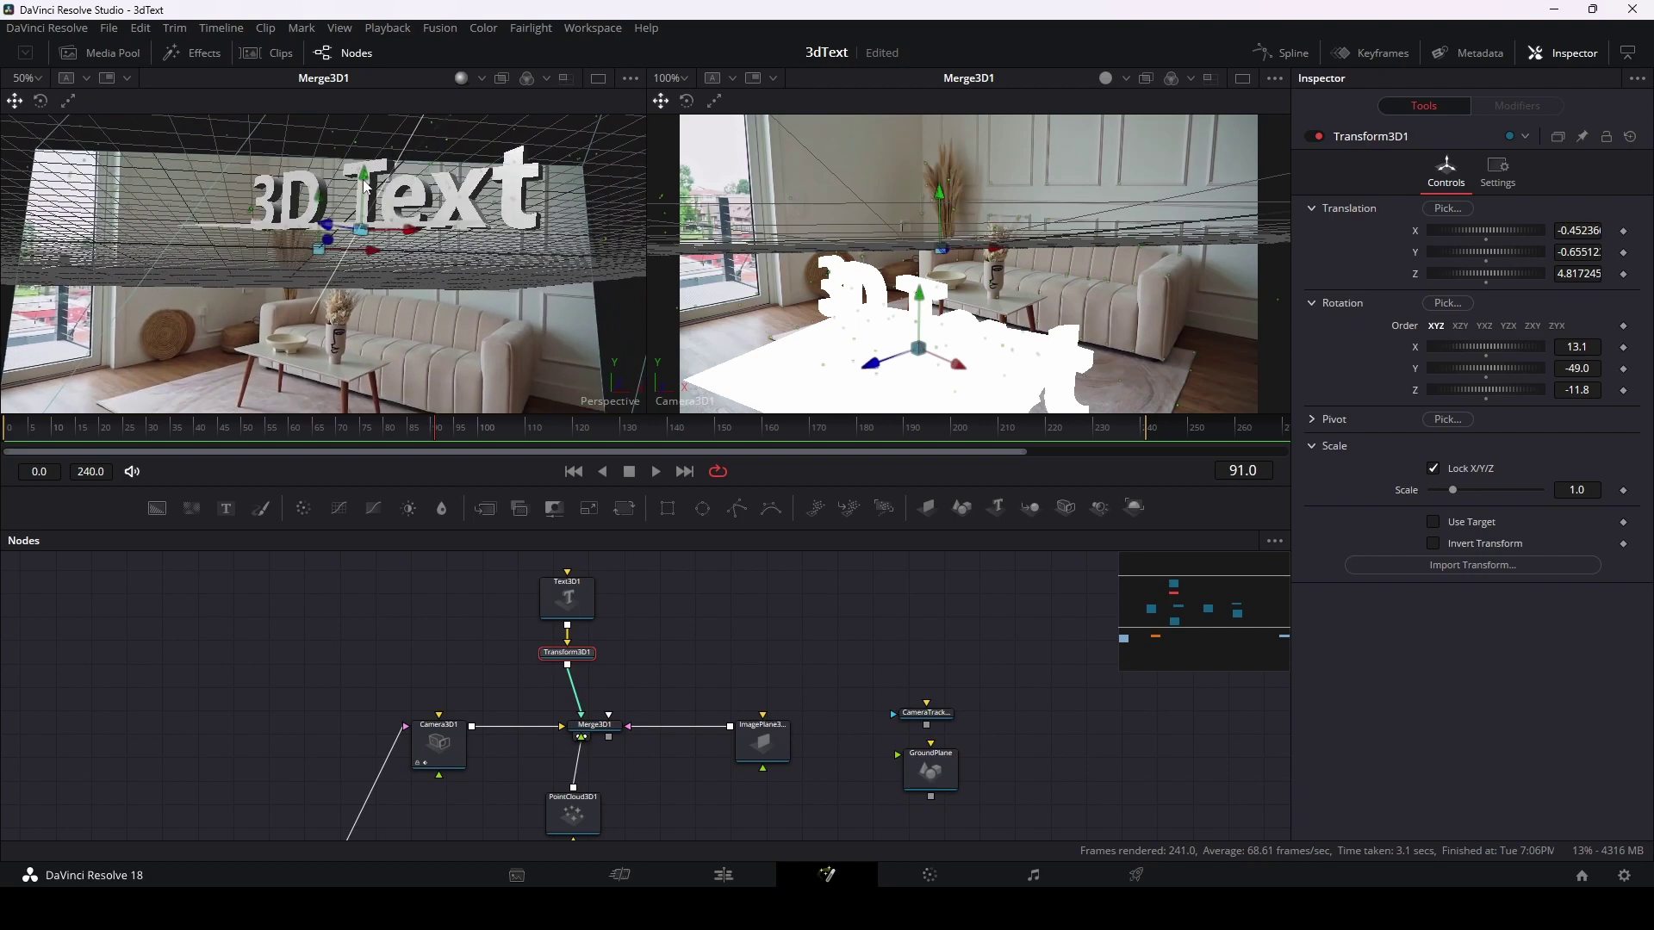
left_click_drag(400, 251, 363, 162)
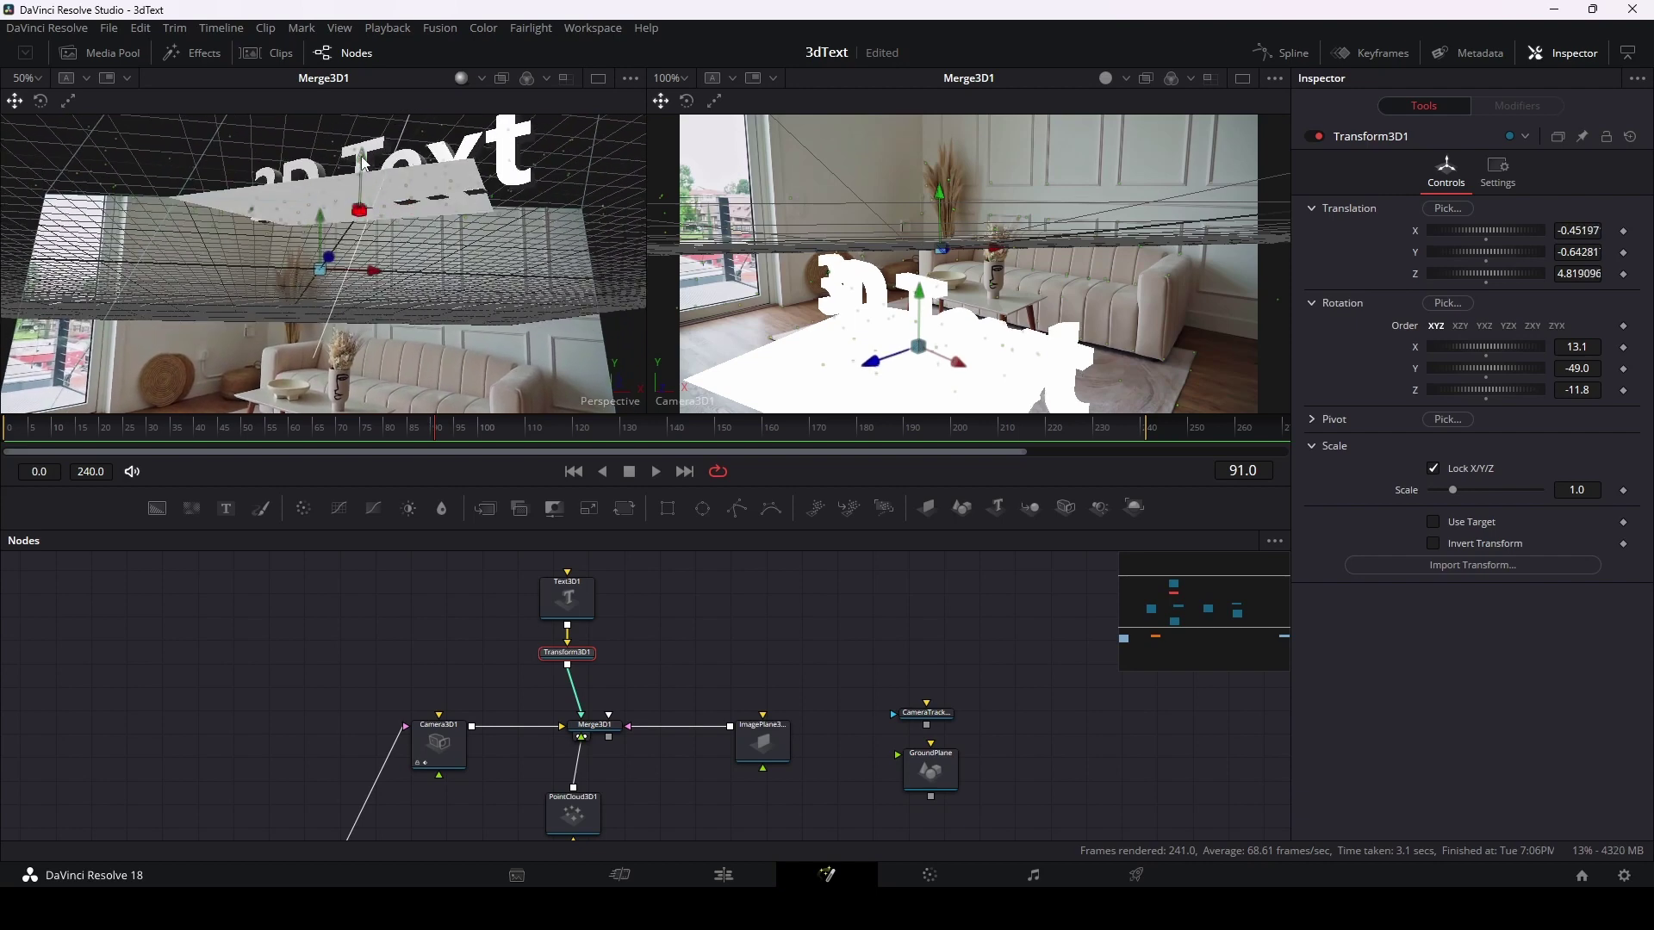
left_click_drag(363, 162, 363, 163)
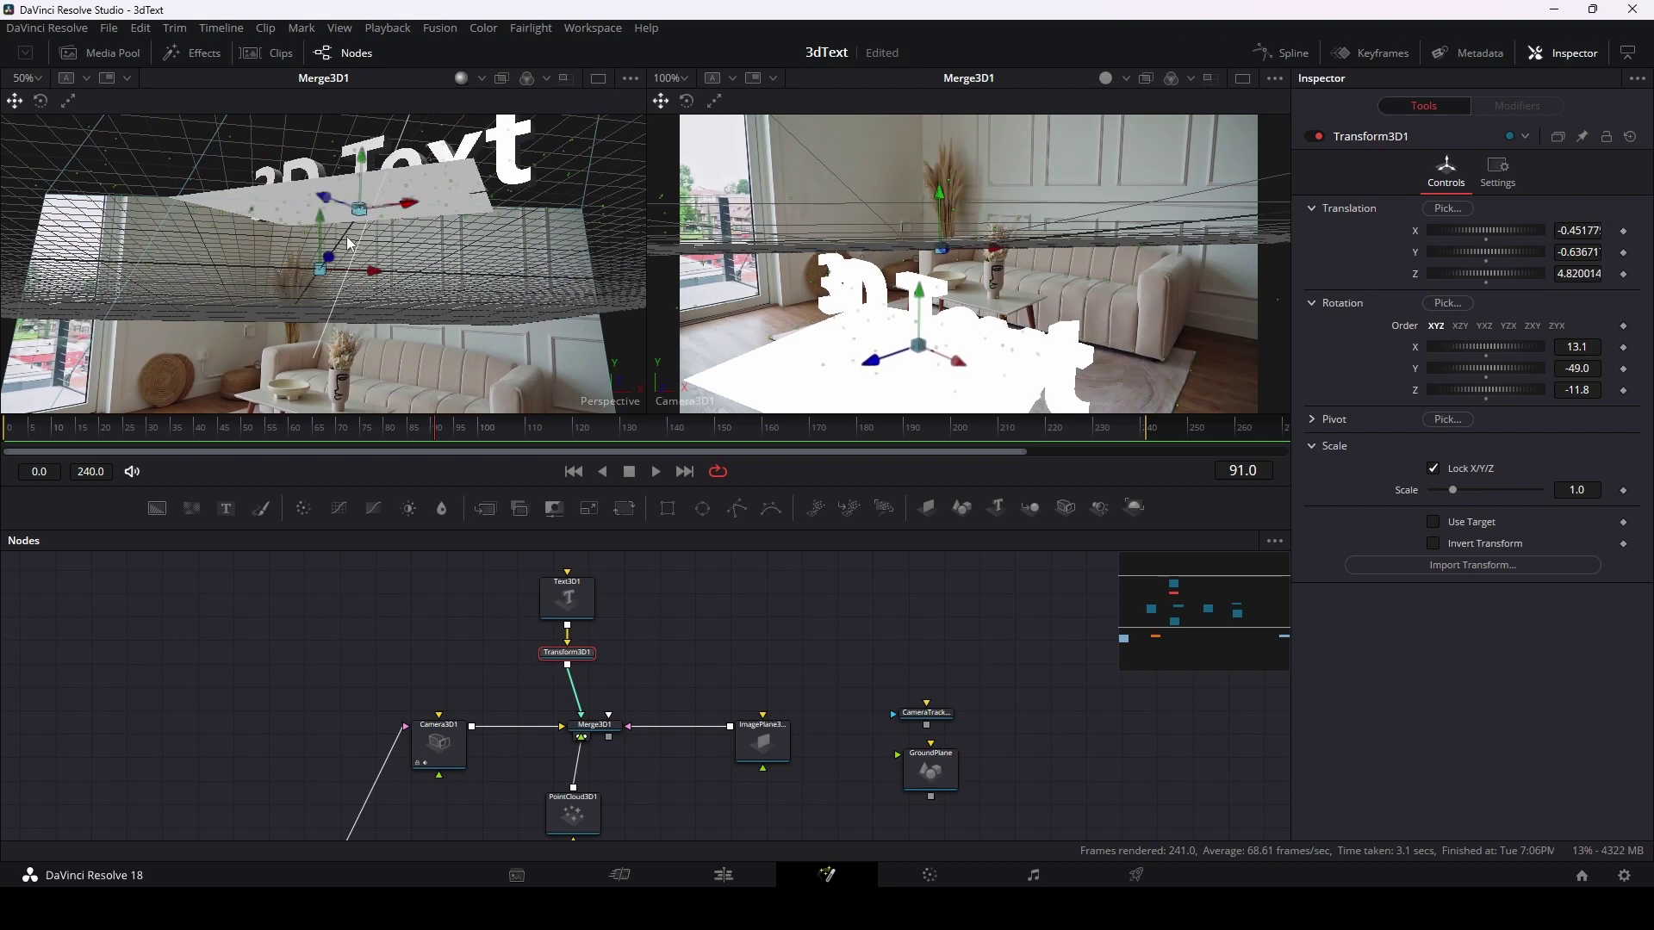
Step: Turn on Unseen by Cameras in ImagePlane3D1's Controls Visibility settings
key("f")
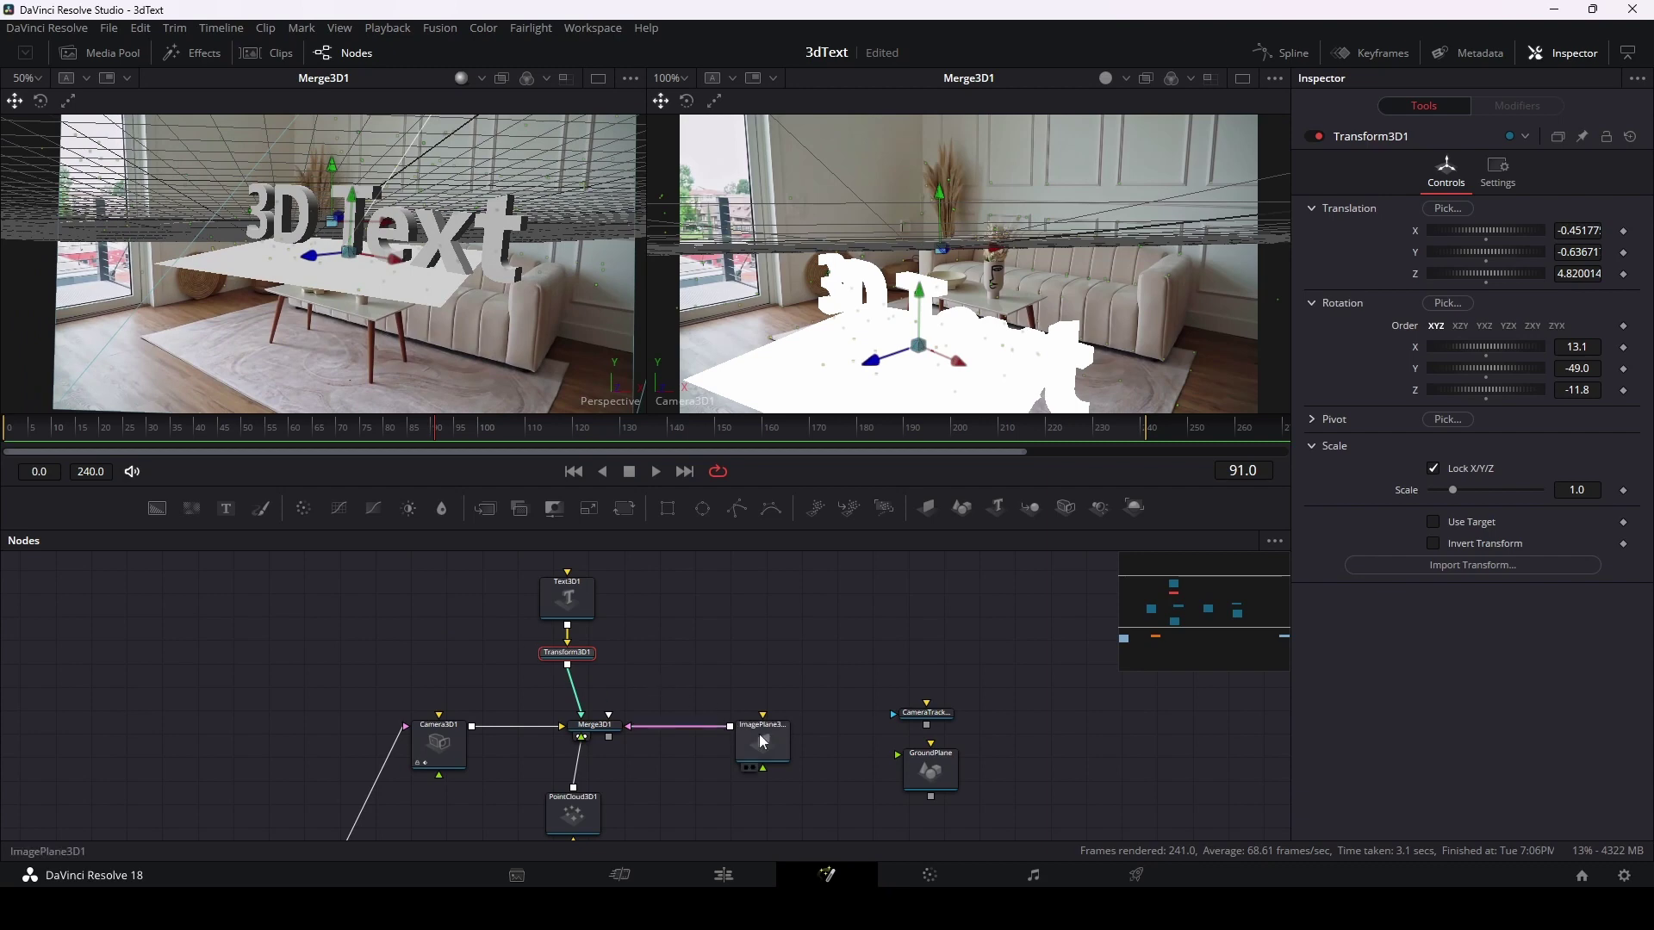
left_click(771, 744)
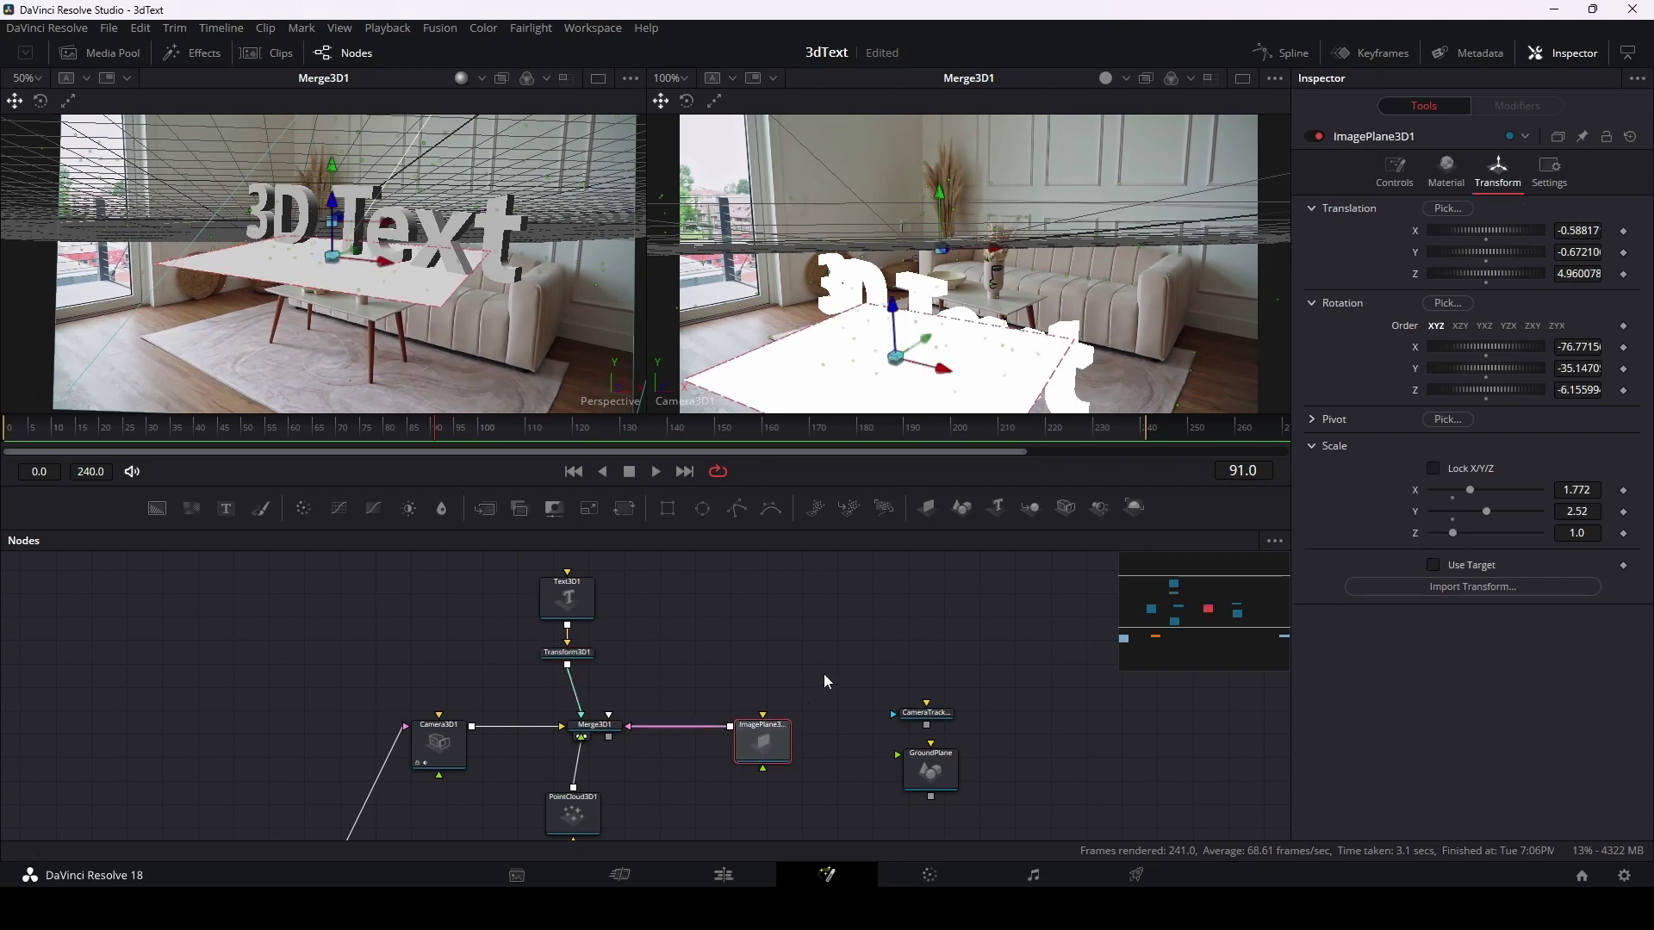
left_click(1396, 172)
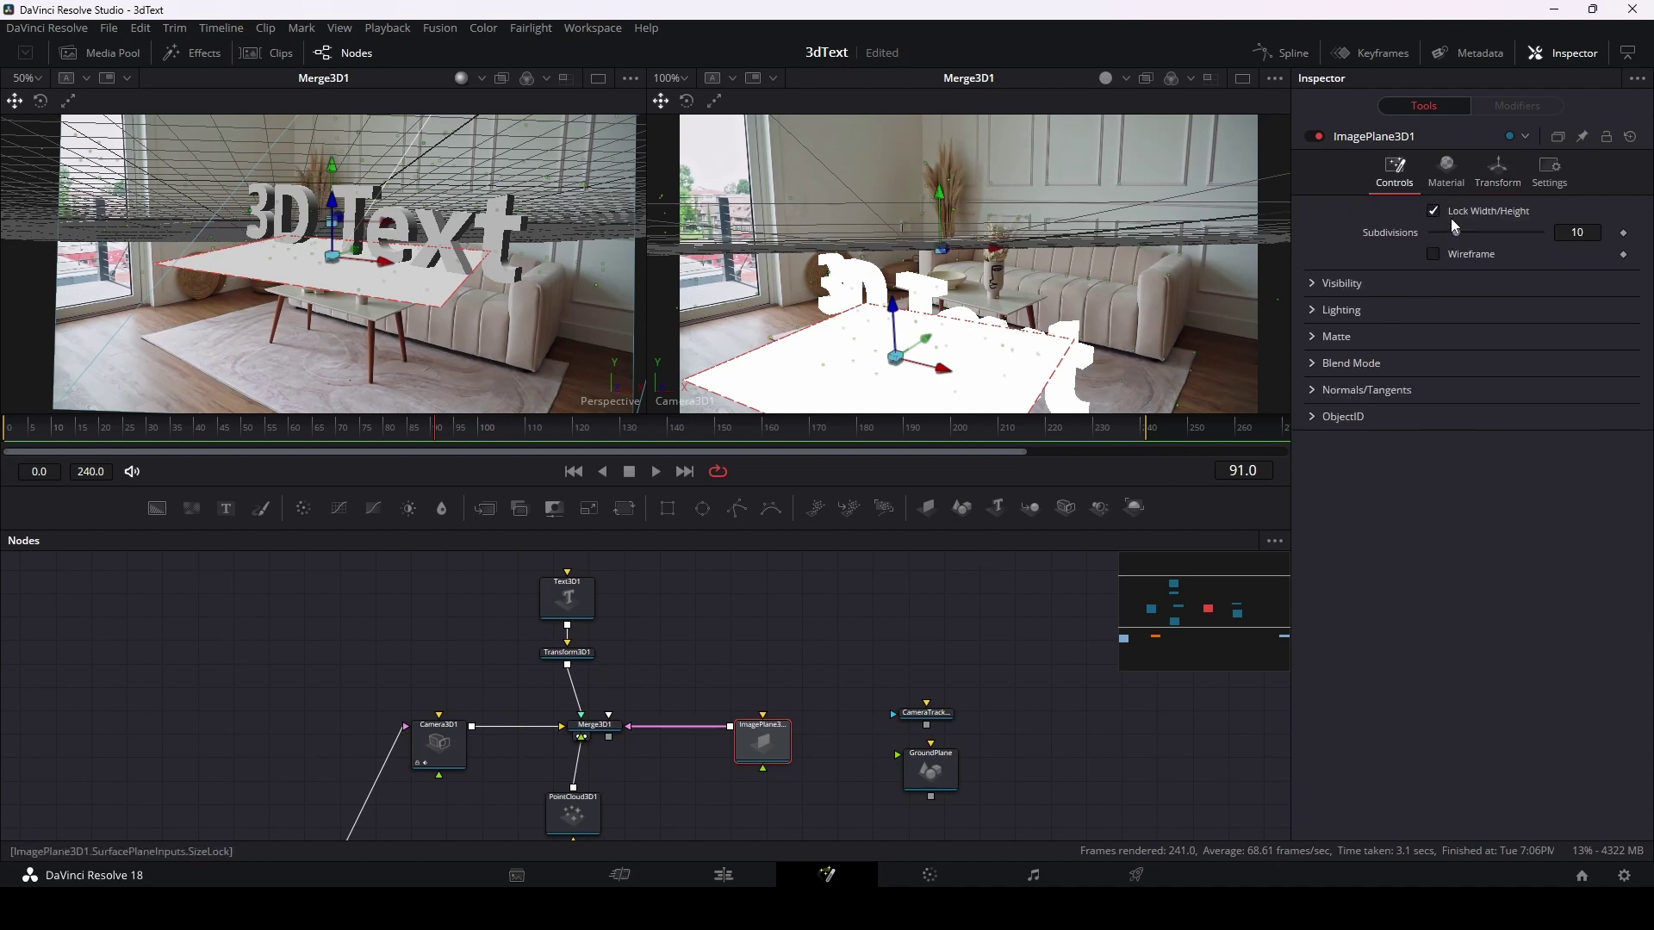
left_click(1315, 285)
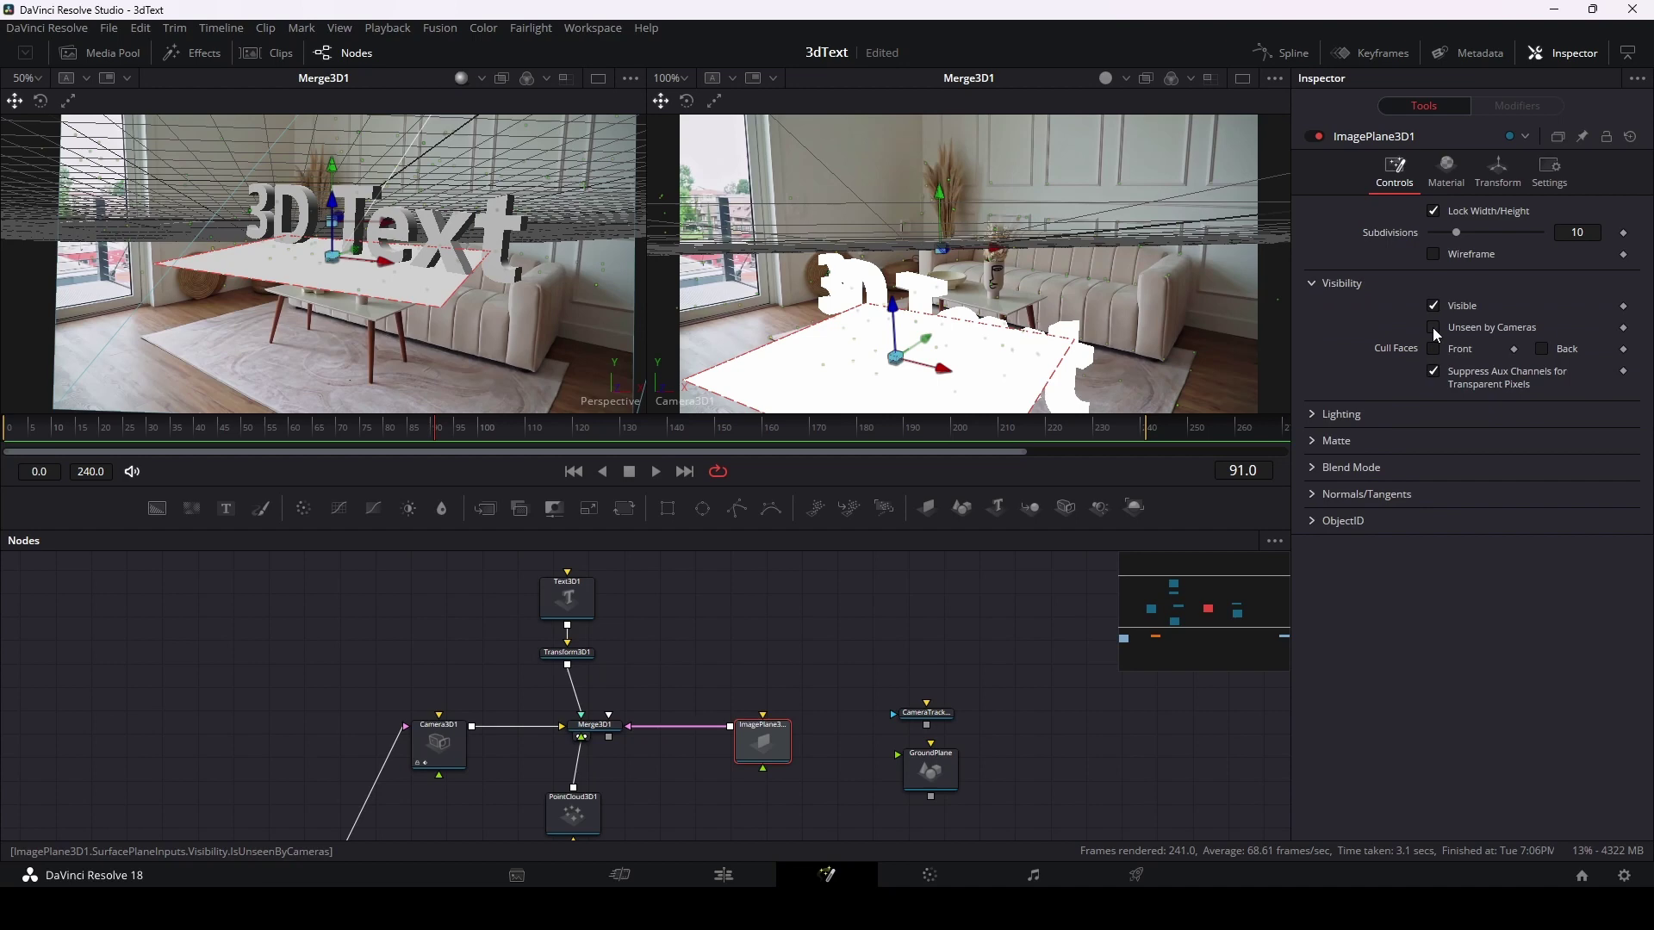
left_click(1434, 327)
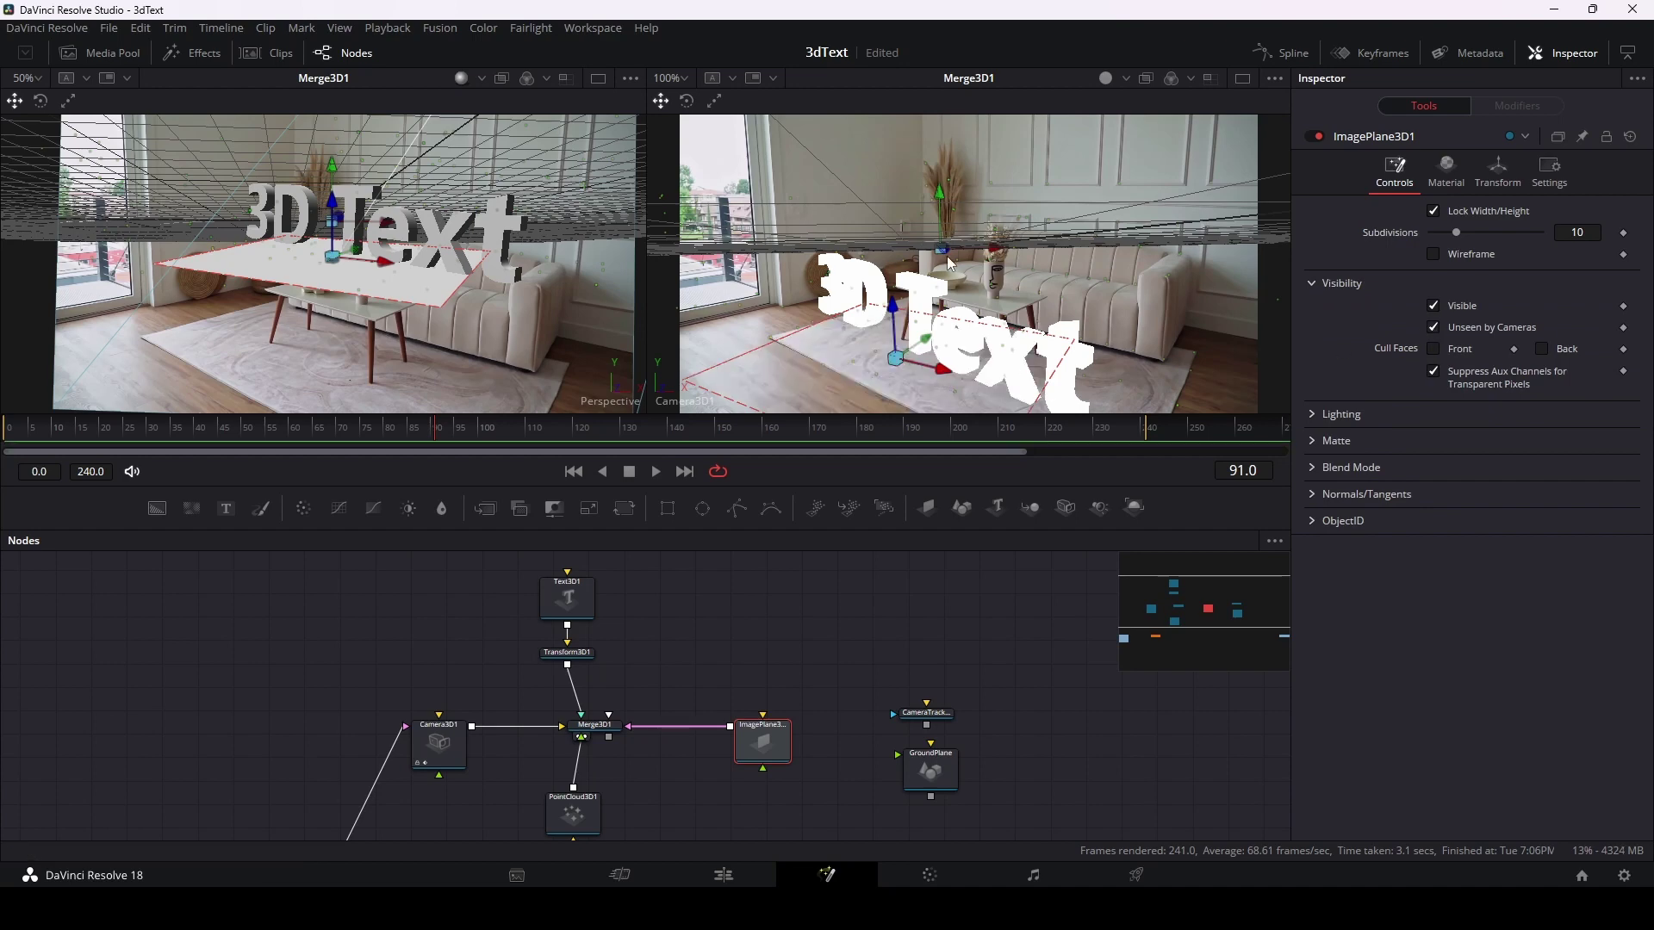
Step: Turn on scene lighting and shadows in the 3D viewer
right_click(1111, 312)
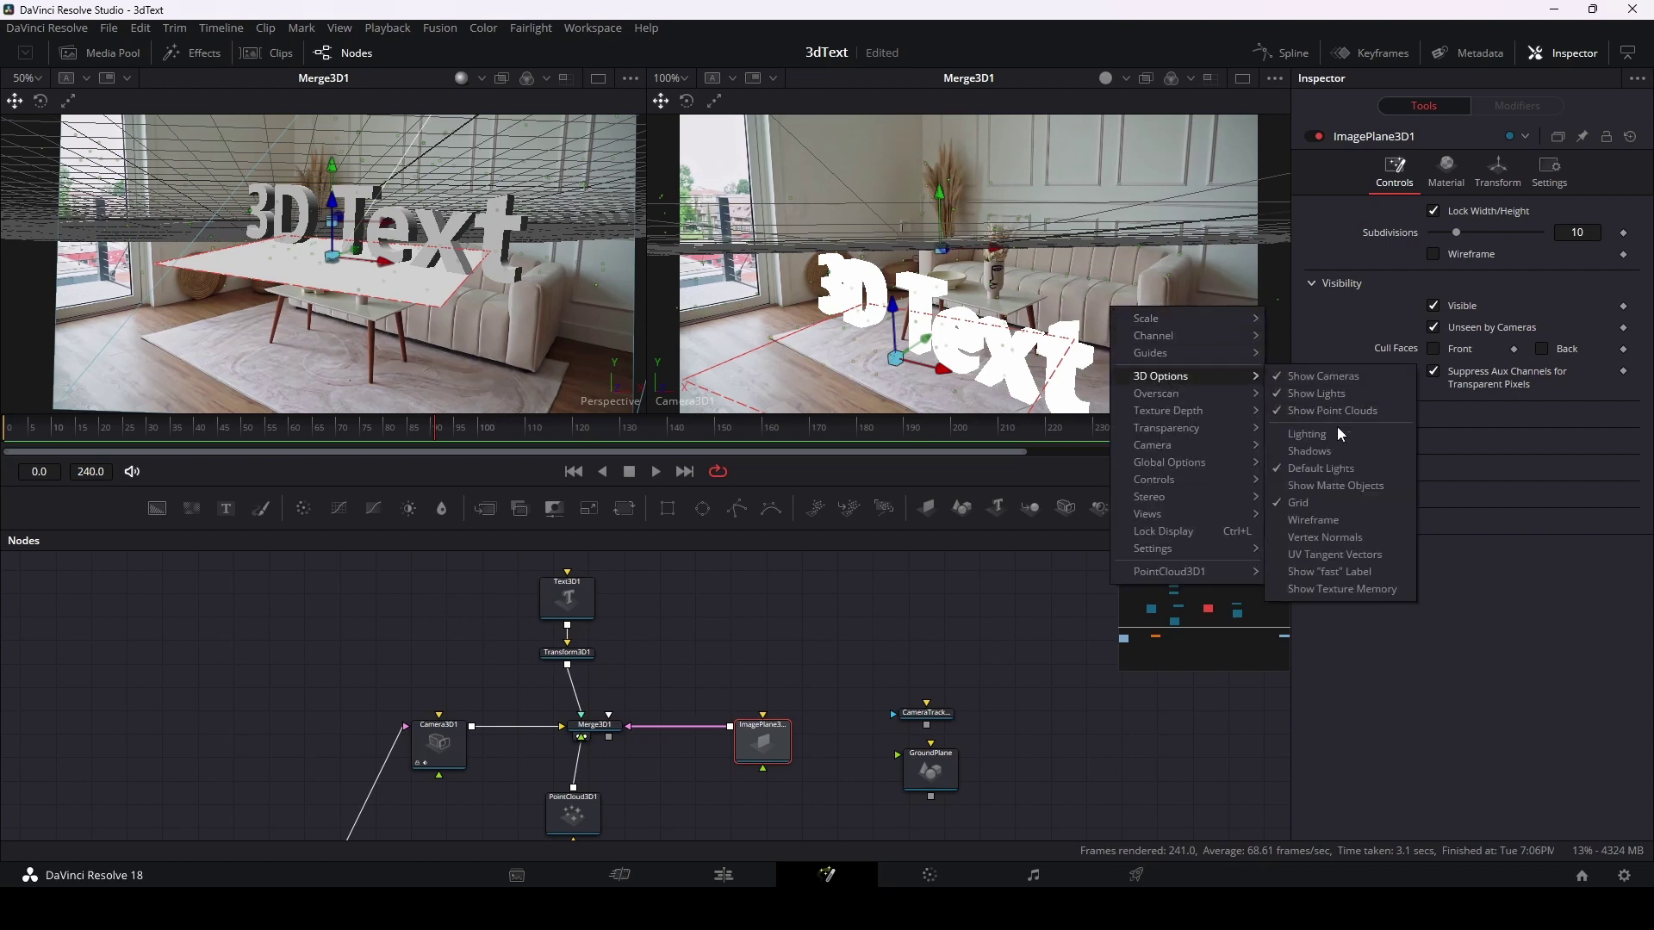
left_click(1335, 431)
right_click(1137, 297)
mouse_move(1250, 407)
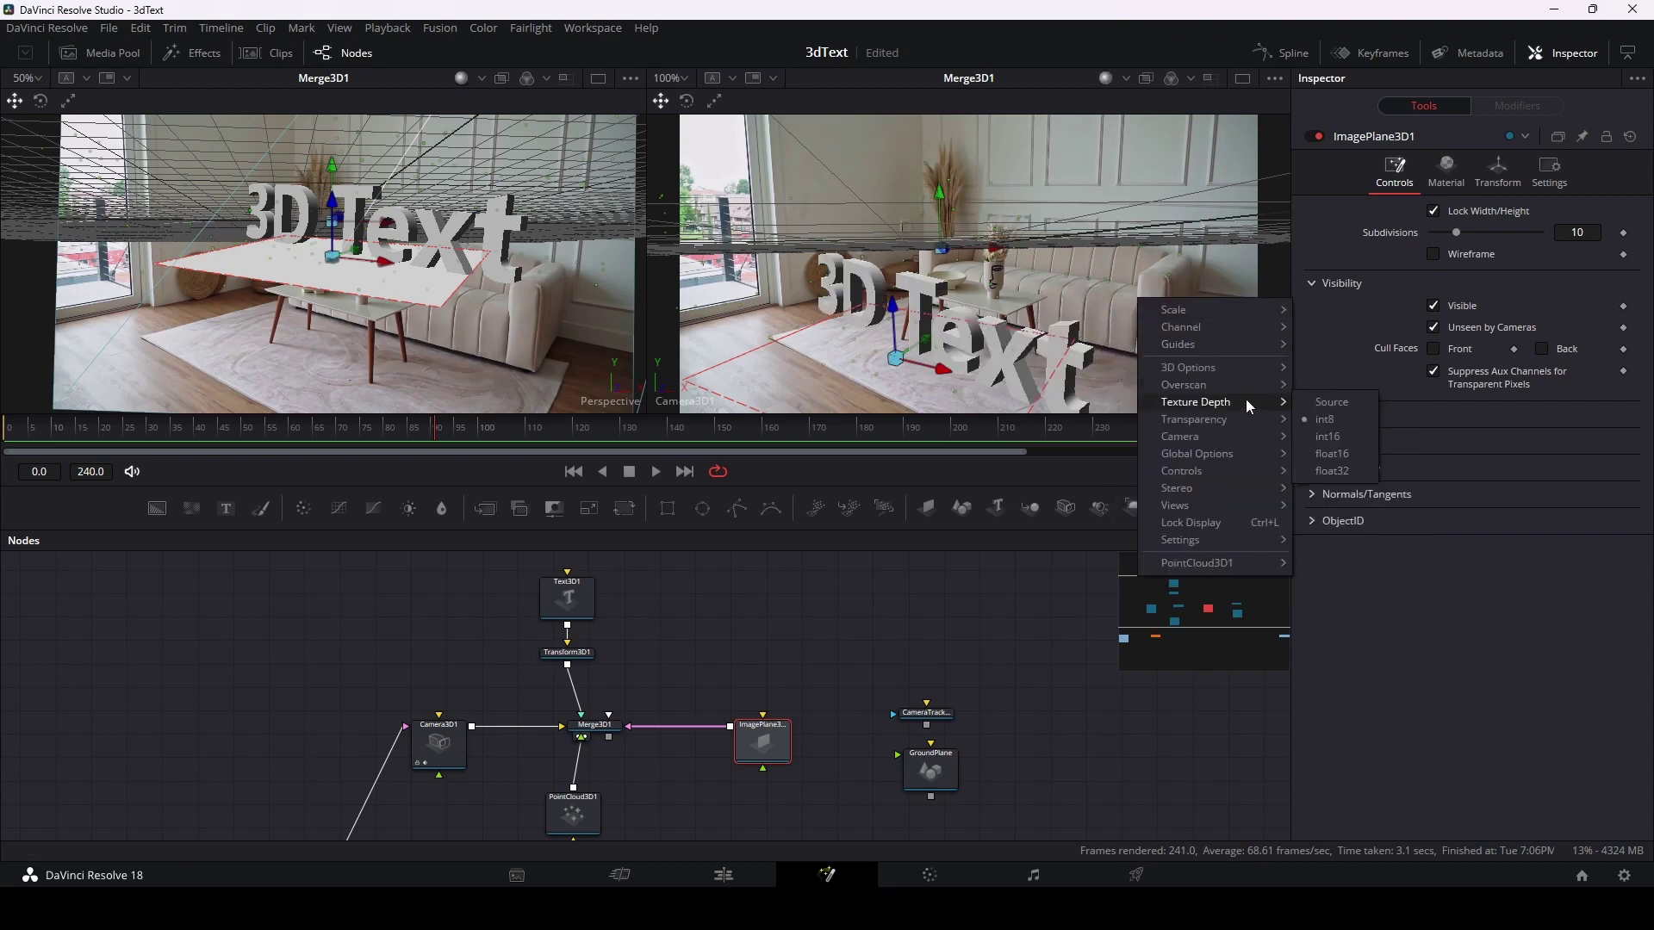
mouse_move(1239, 370)
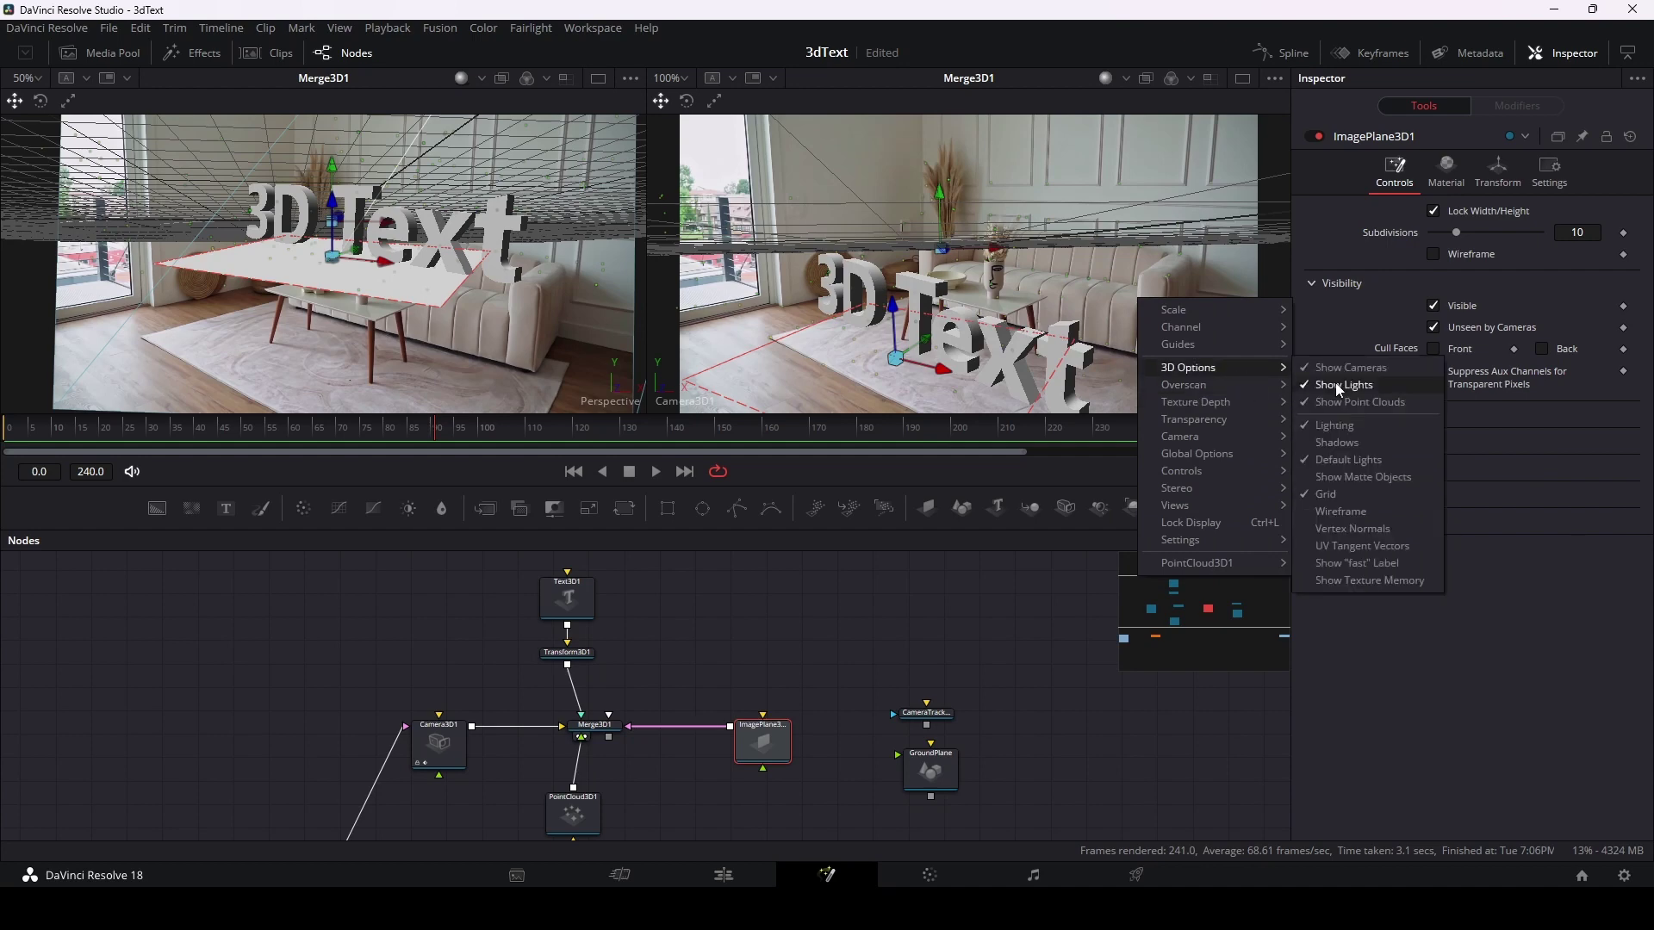
left_click(1356, 441)
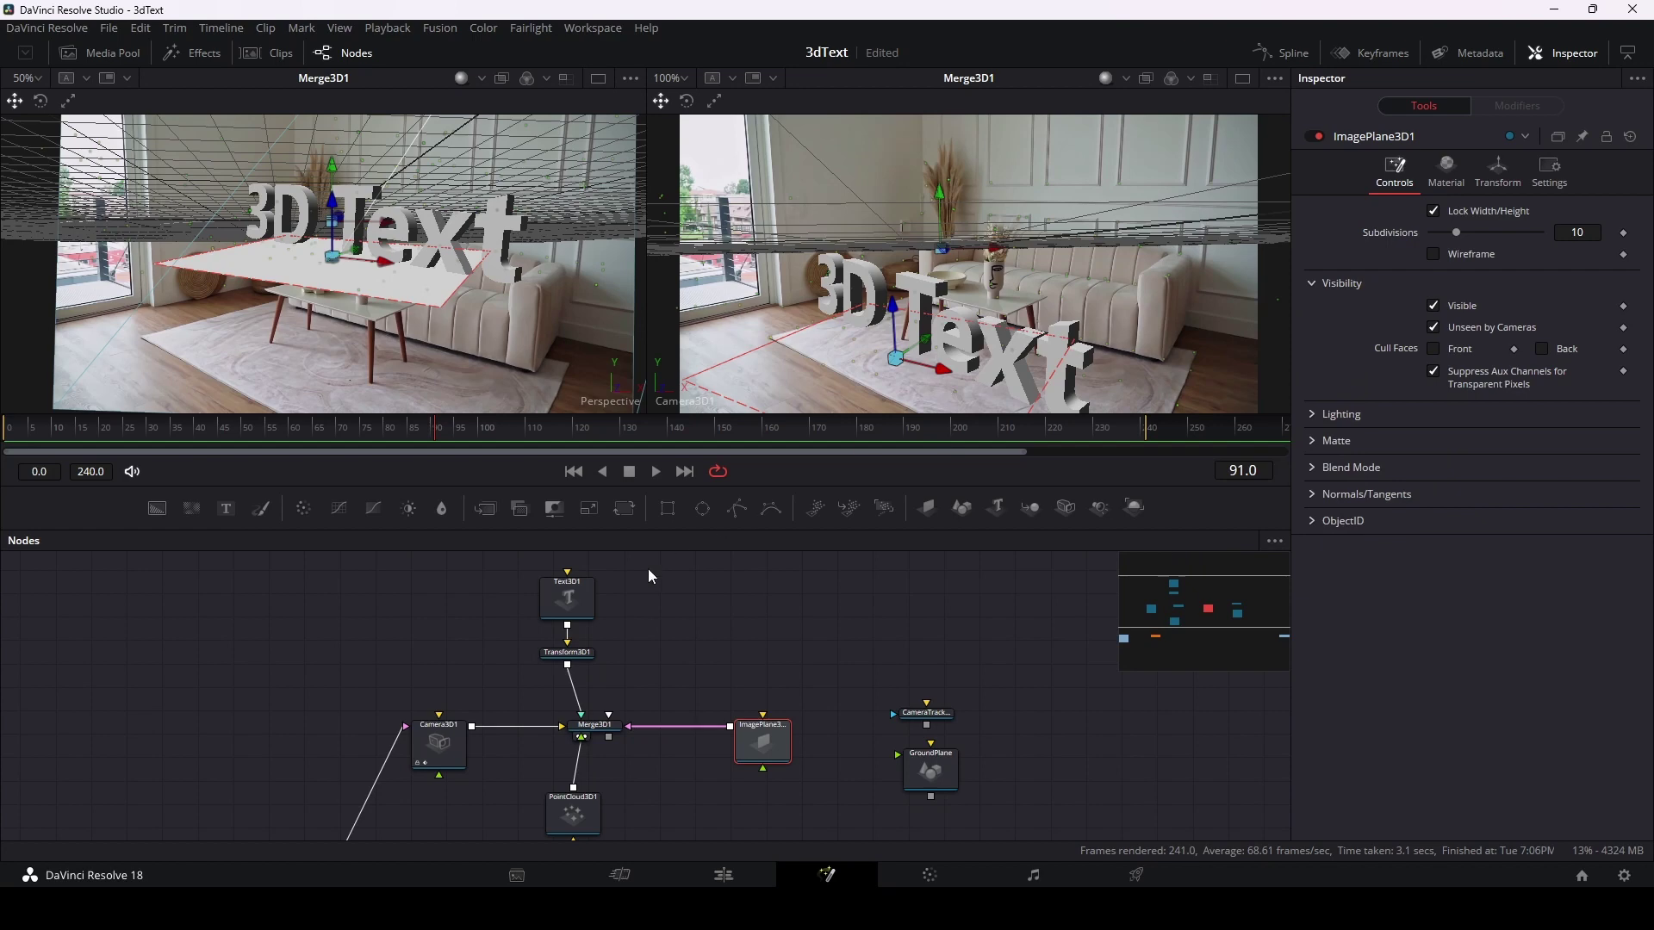
Step: Shift the text nodes right and relink Transform3D1's output into Merge3D1
mouse_move(519, 586)
left_mouse_down()
mouse_move(583, 665)
mouse_move(613, 659)
left_mouse_up()
left_click(613, 660)
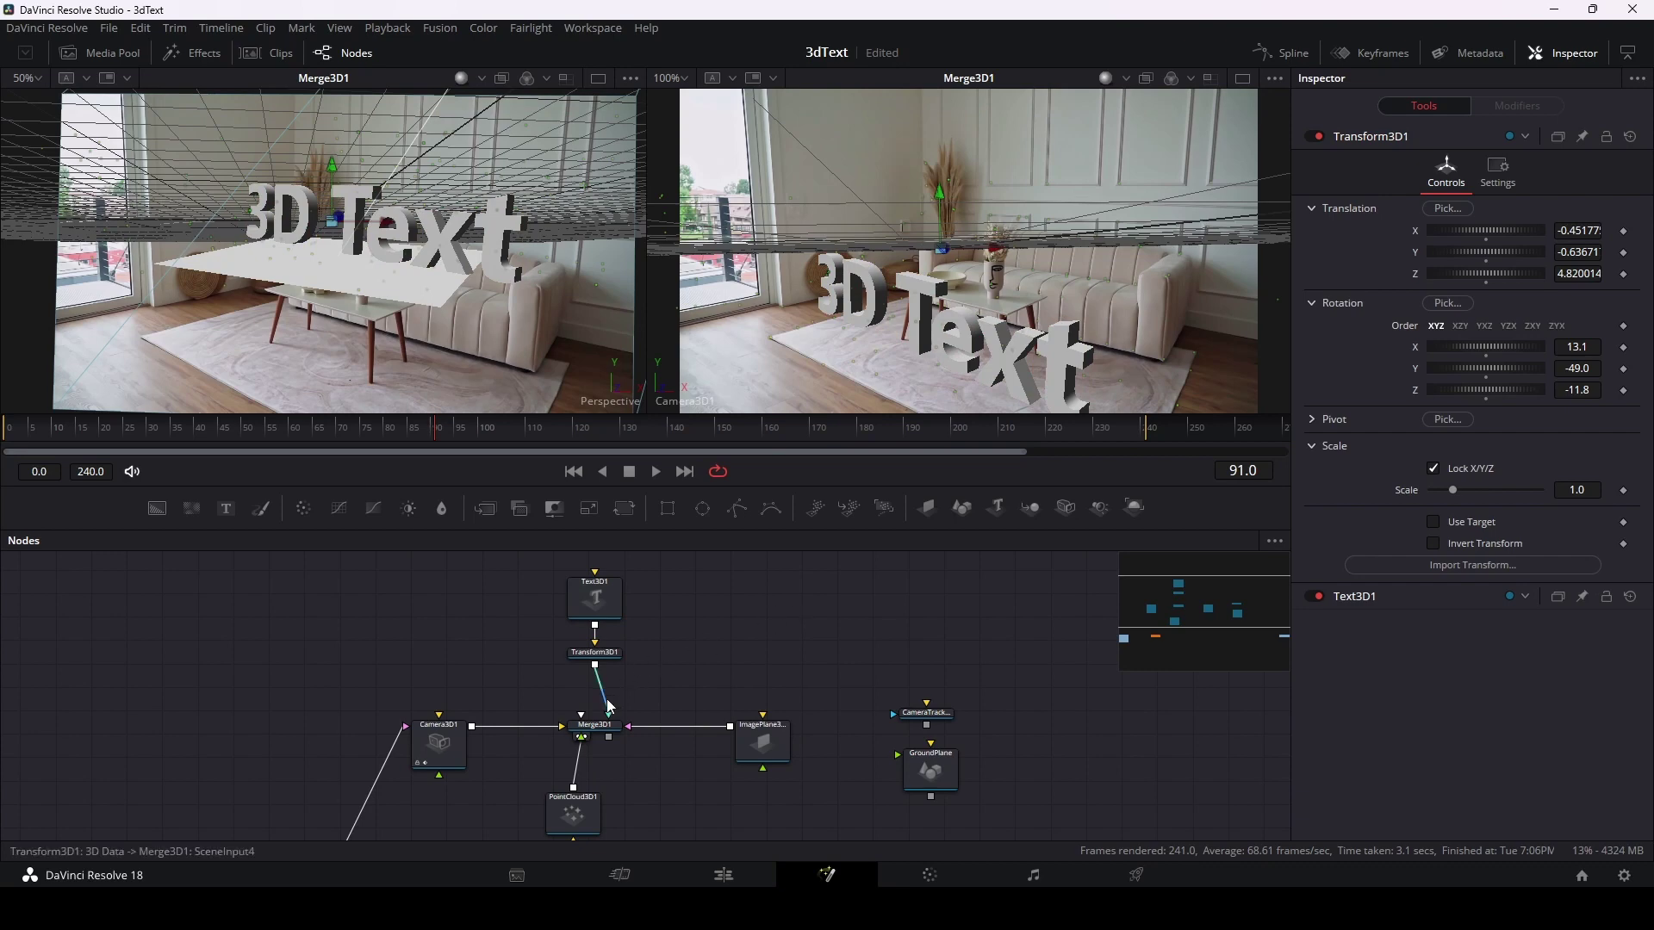
left_click_drag(612, 705, 689, 659)
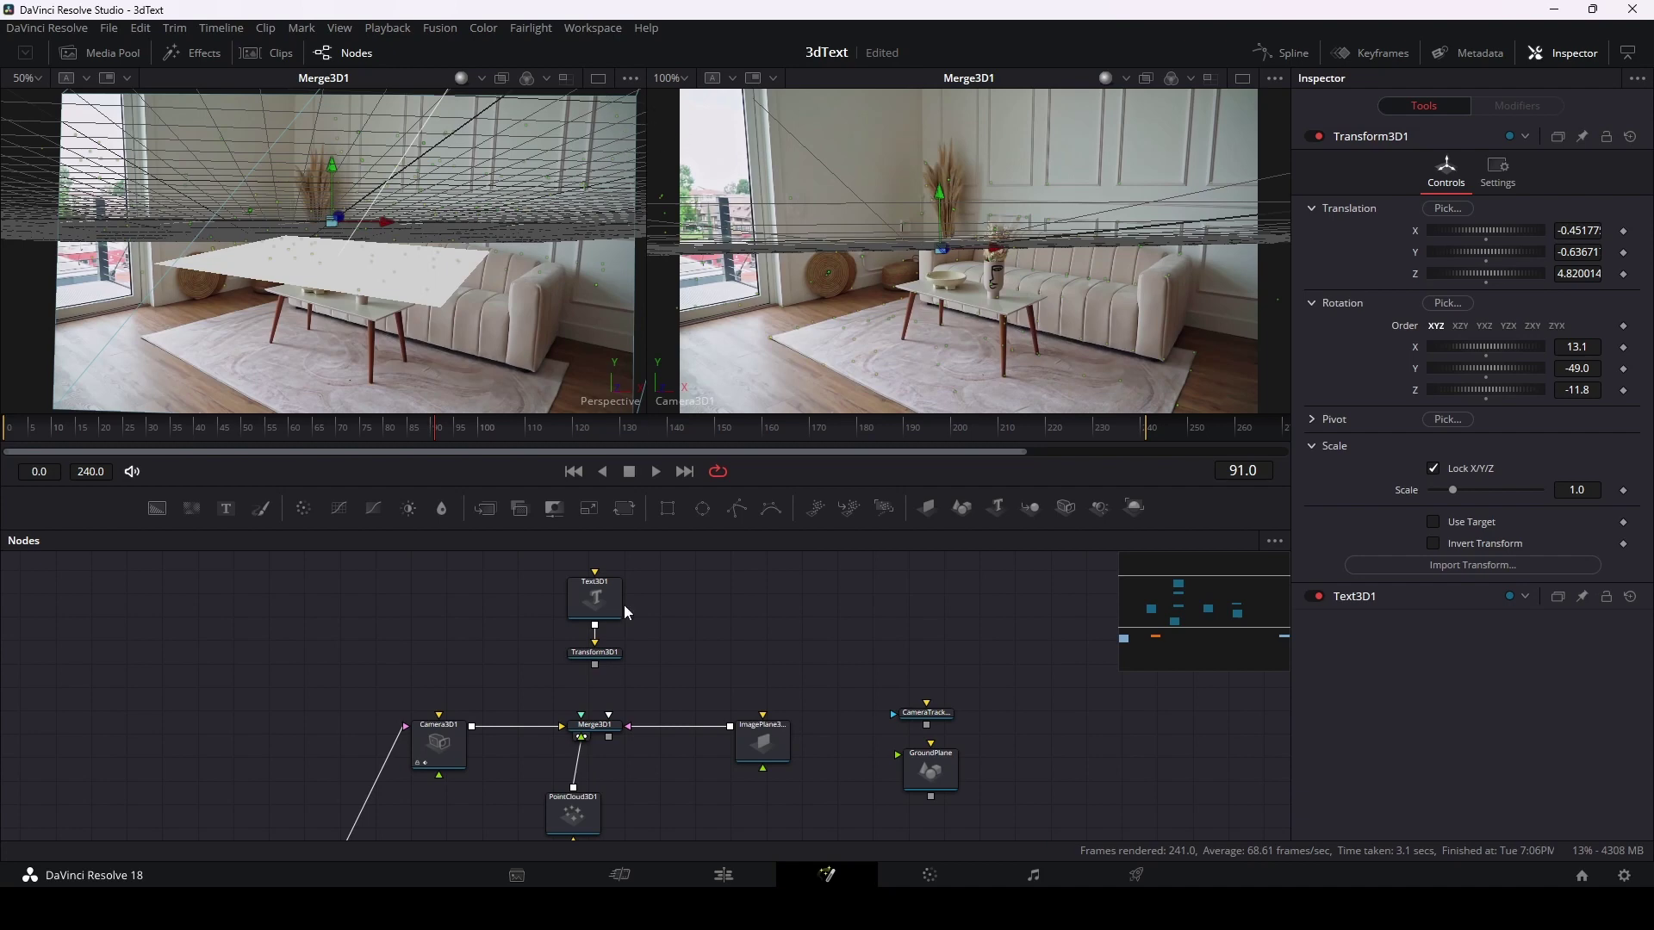
left_click_drag(595, 664, 609, 715)
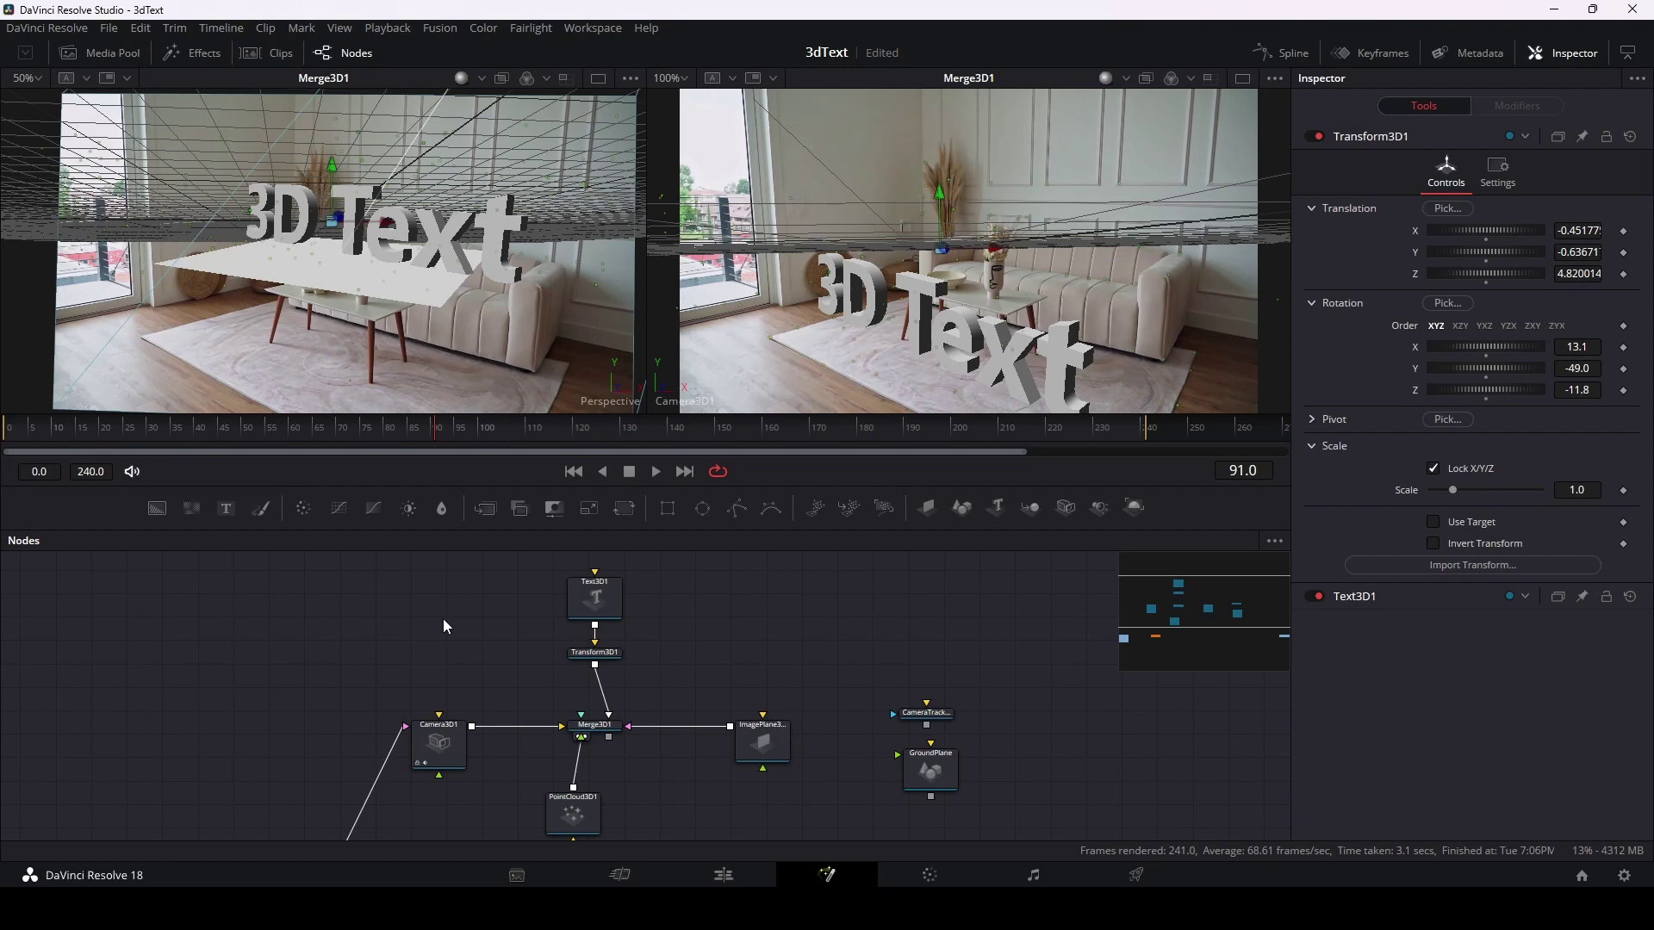
Step: Add a Point Light node via tool search and connect it into Merge3D1
key("shift+space")
type("trans")
key("BackSpace")
key("BackSpace")
key("BackSpace")
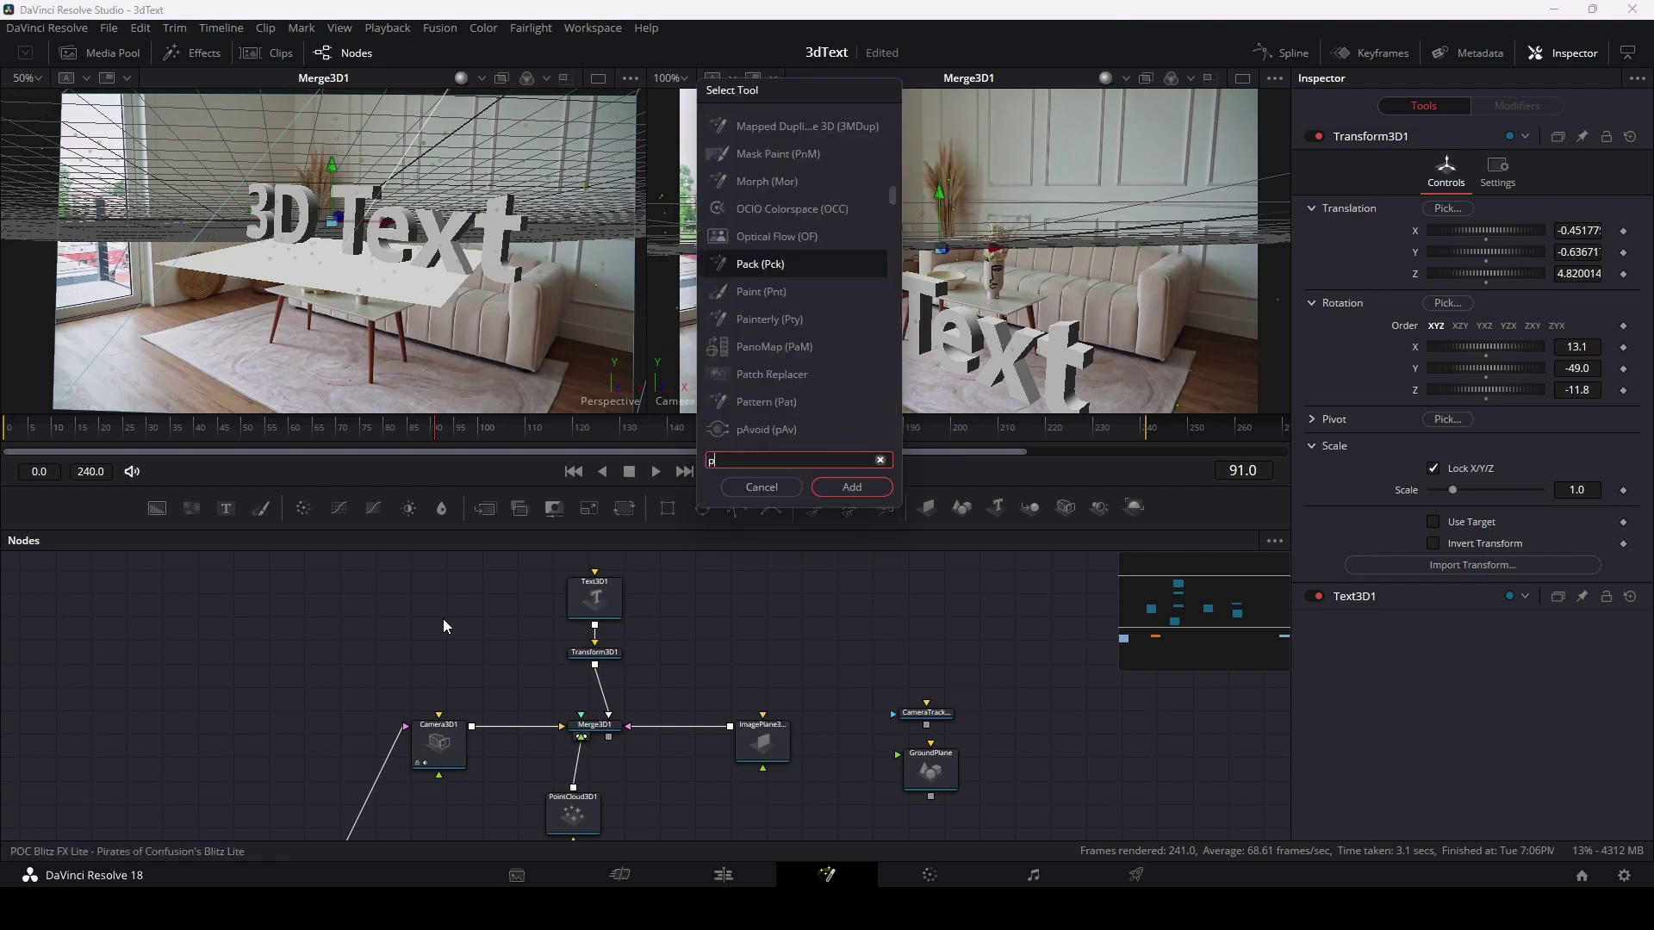
type("poin")
key("Return")
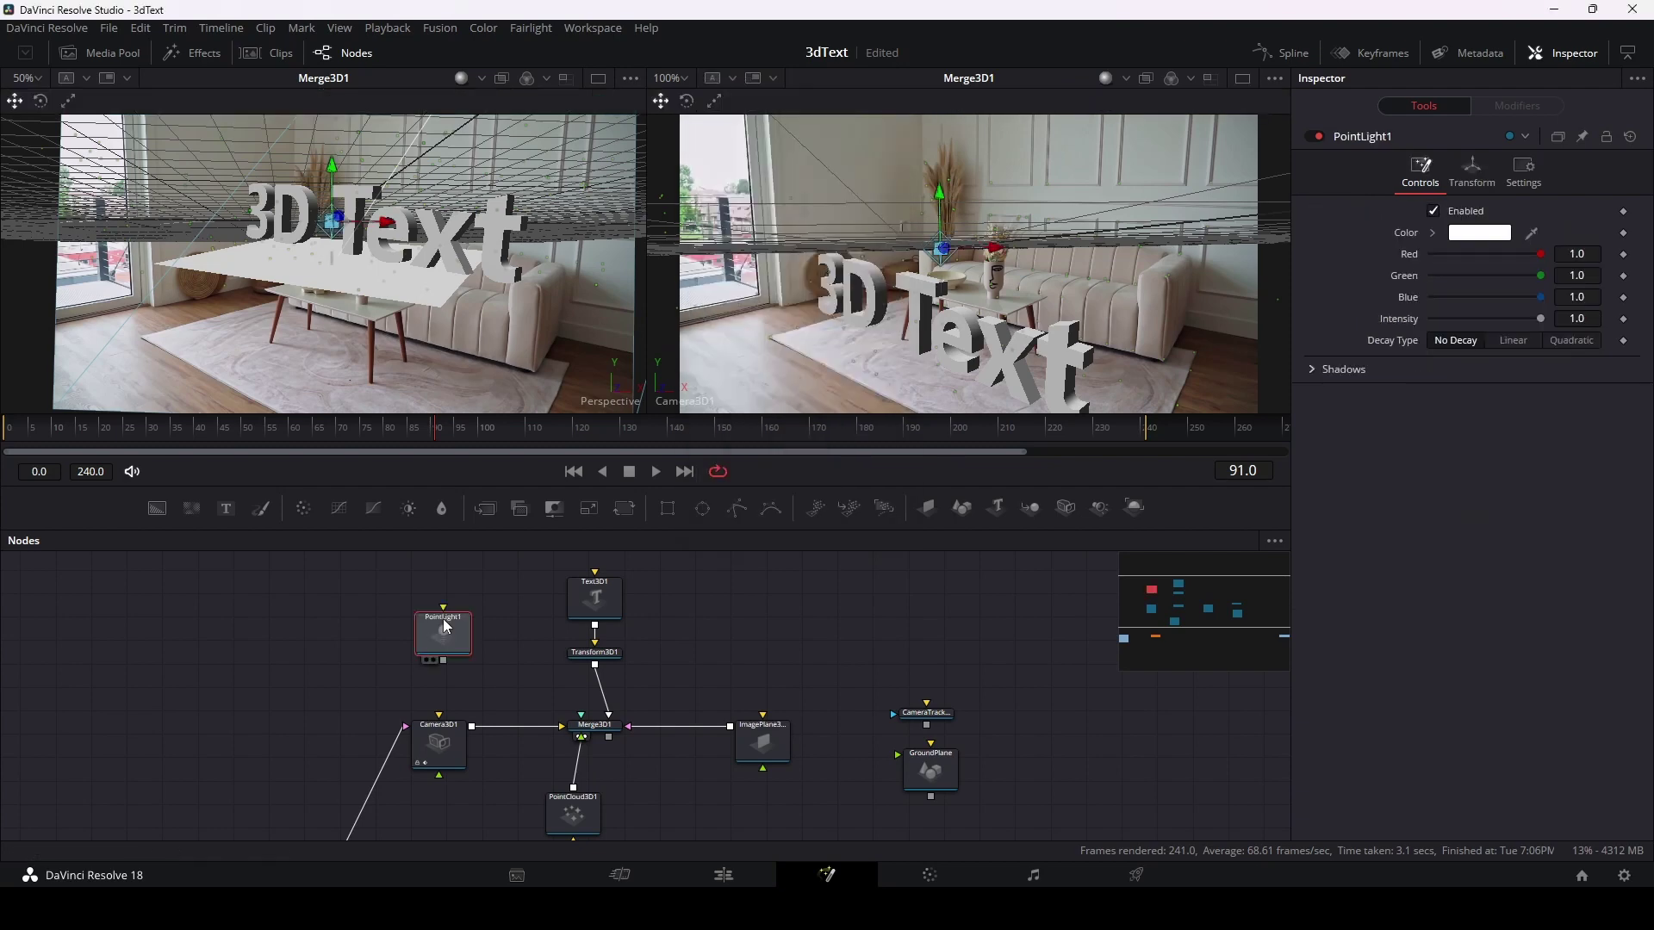
left_click_drag(446, 626, 460, 601)
scroll(352, 305, "down", 2)
left_click_drag(351, 305, 415, 222)
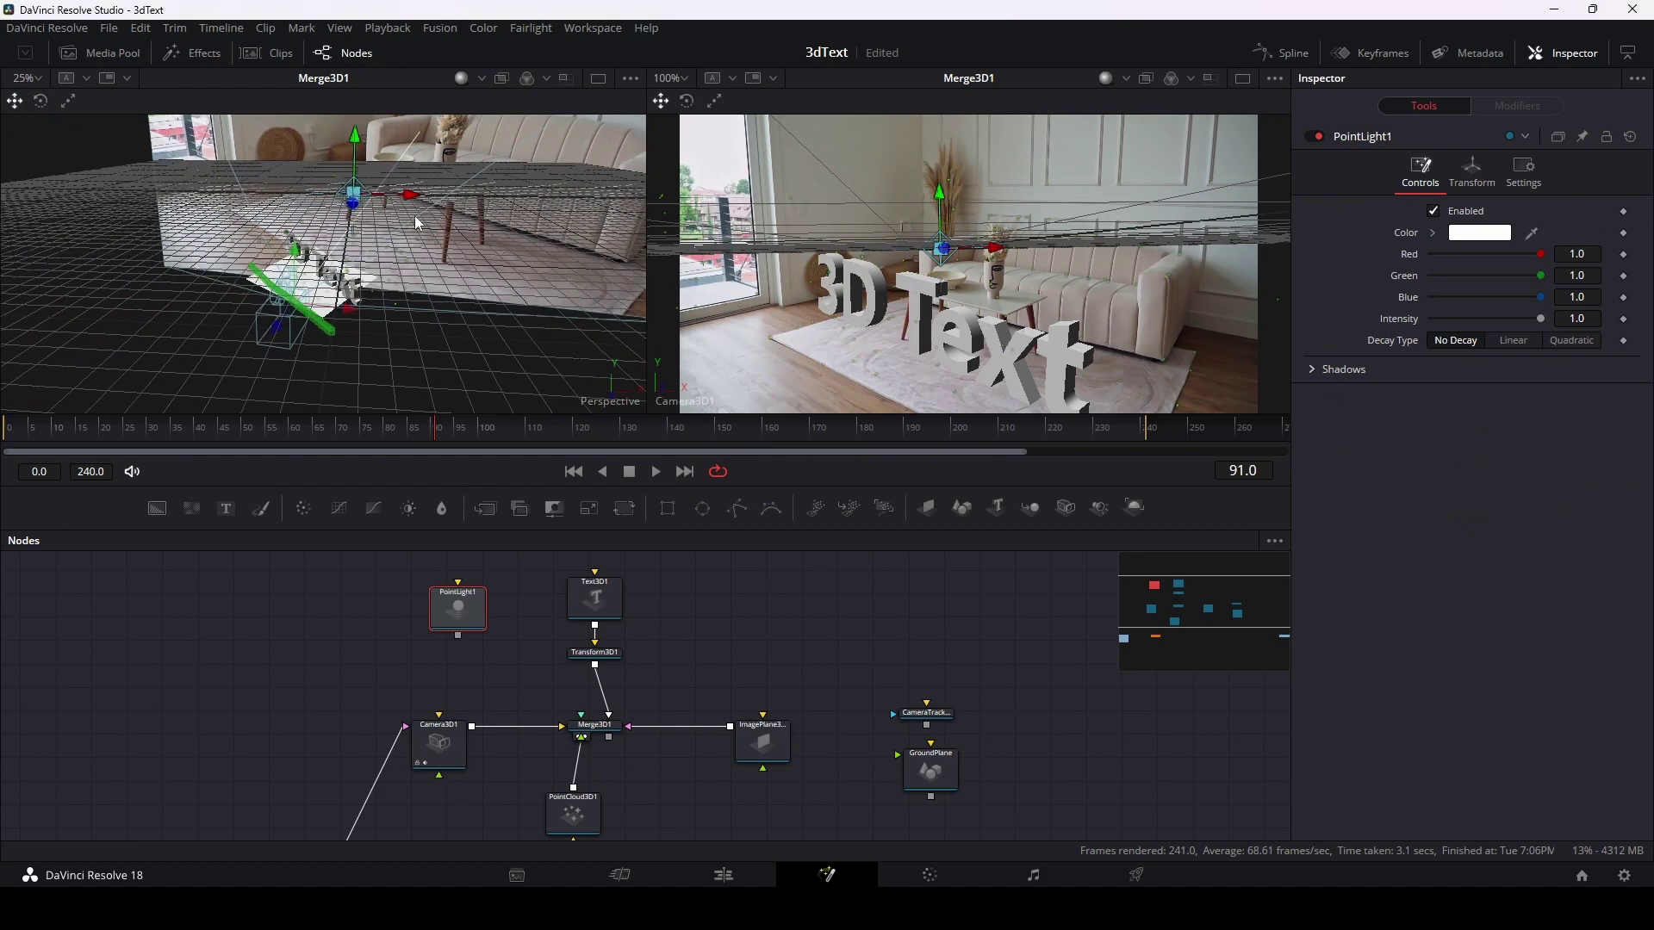
left_click_drag(459, 638, 586, 731)
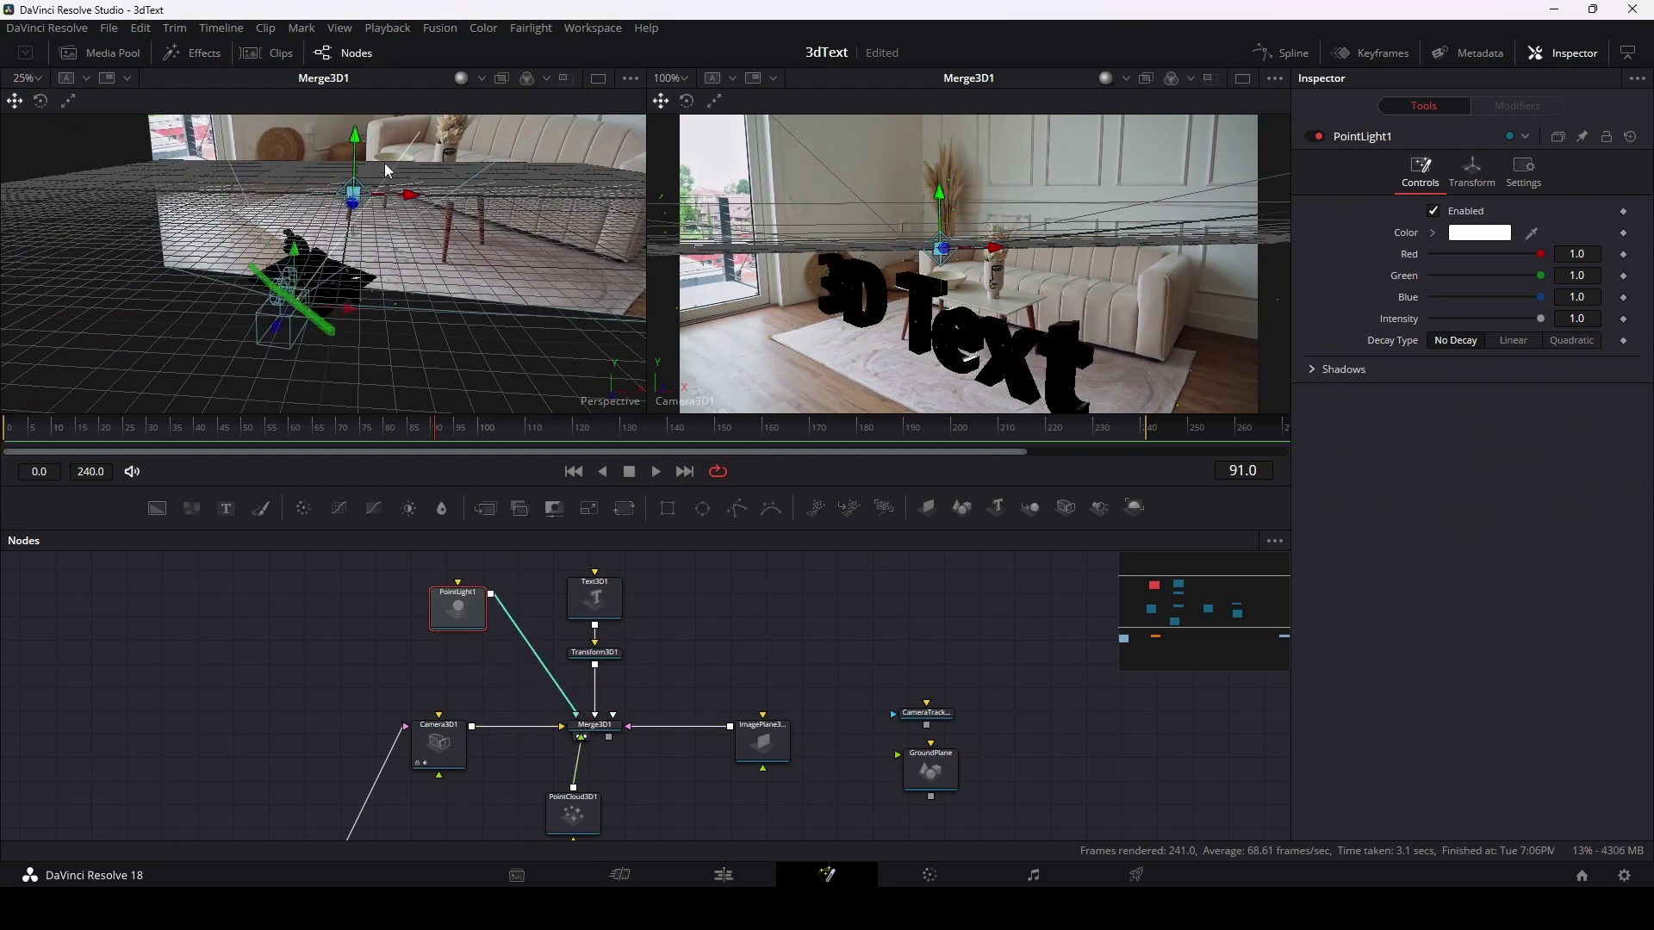
Step: Move the point light up and to the left of the text in the Perspective viewer
left_click_drag(167, 366, 272, 416)
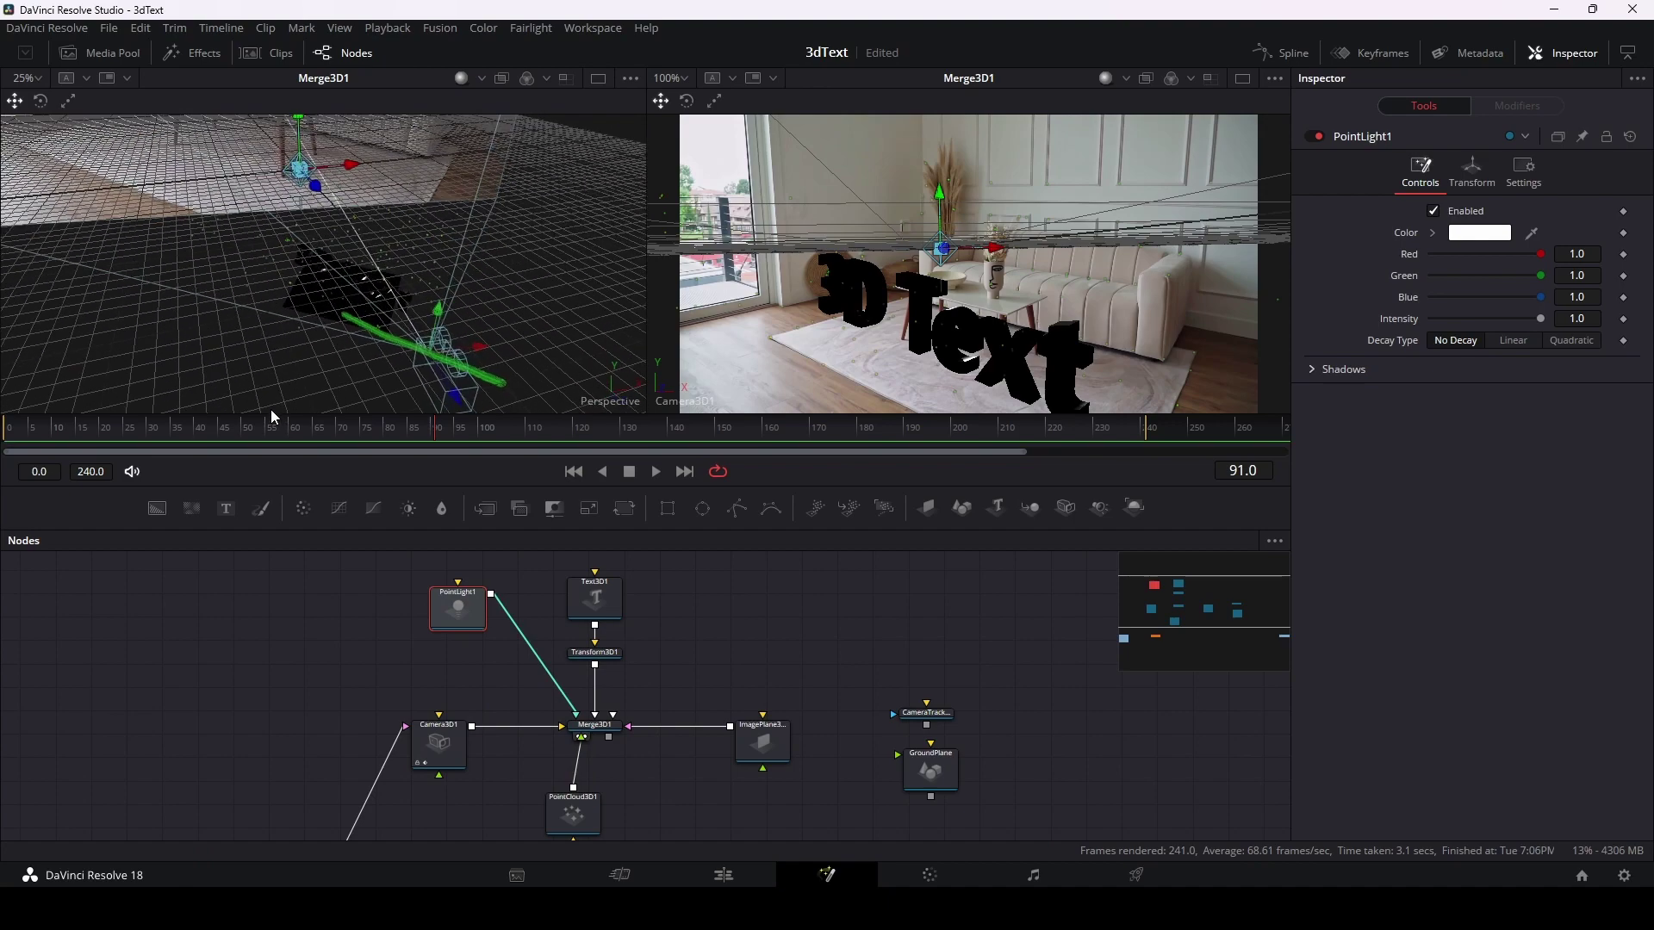
mouse_move(310, 188)
left_mouse_down()
mouse_move(226, 204)
mouse_move(225, 291)
left_mouse_up()
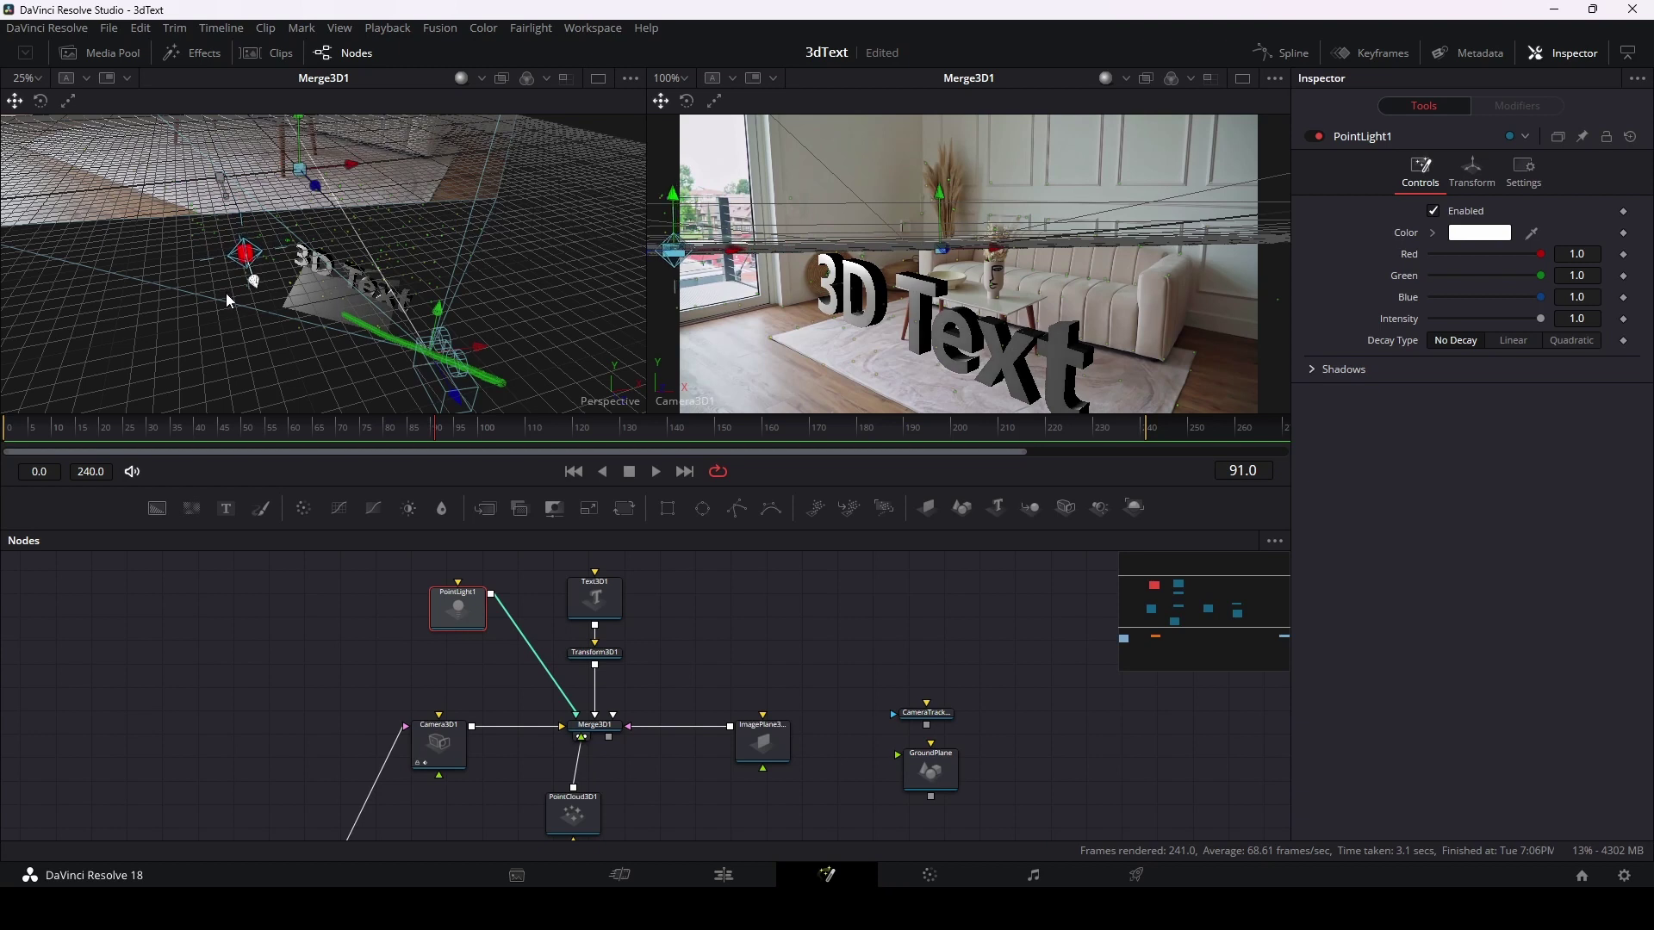
left_click_drag(239, 200, 236, 175)
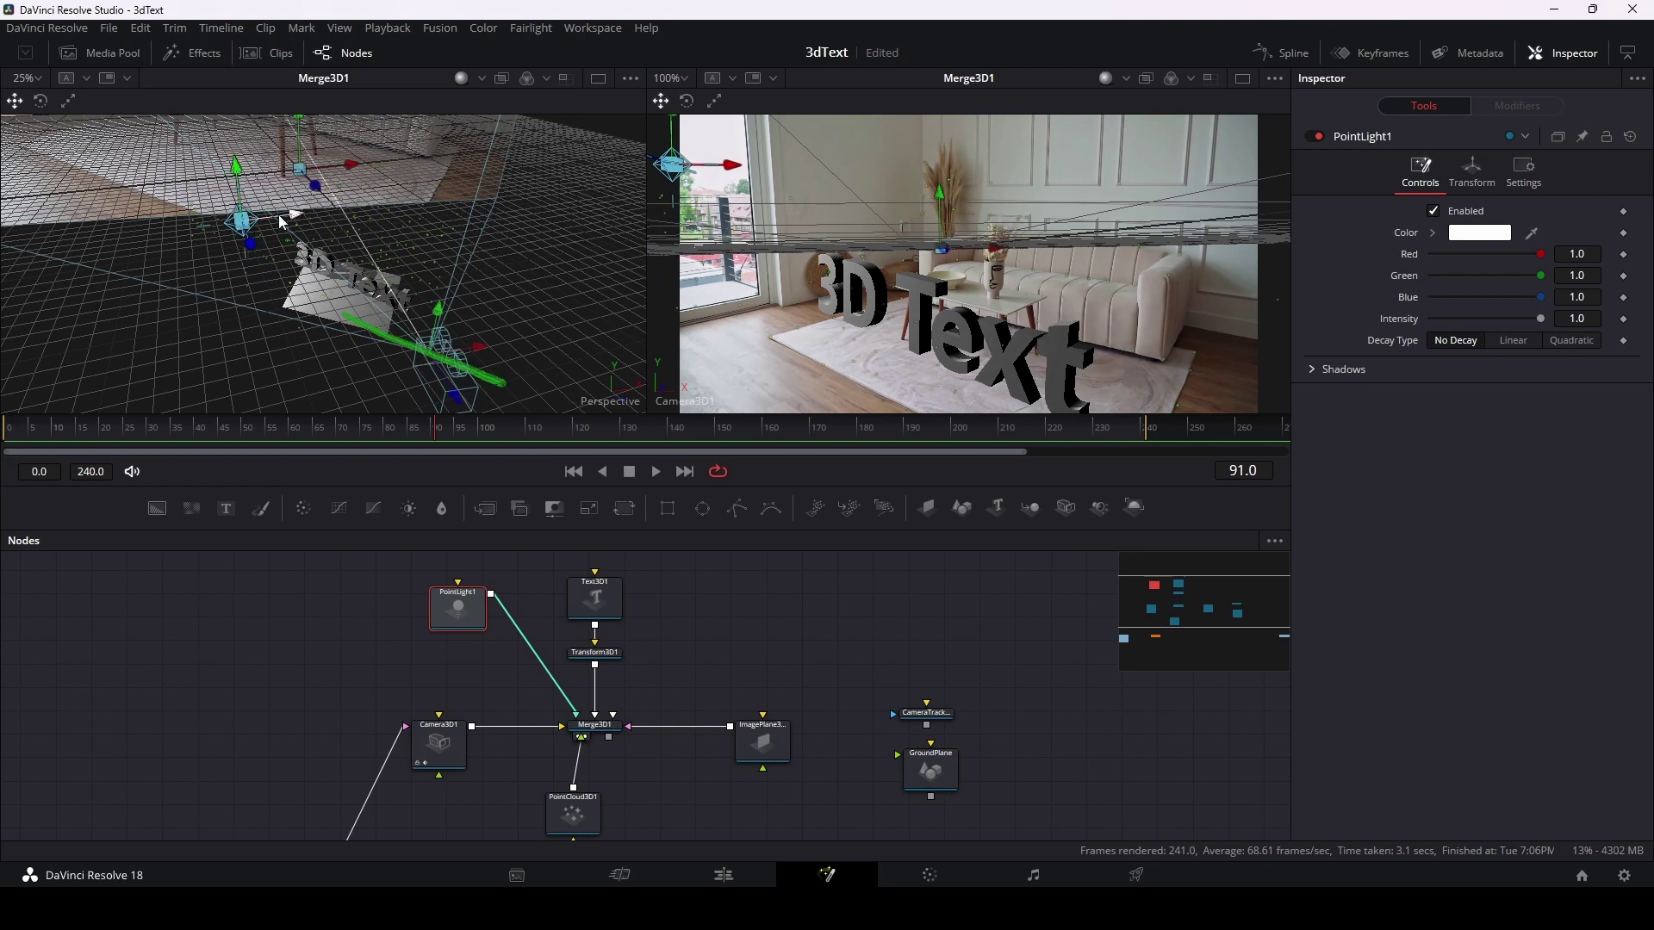
left_click_drag(288, 221, 249, 222)
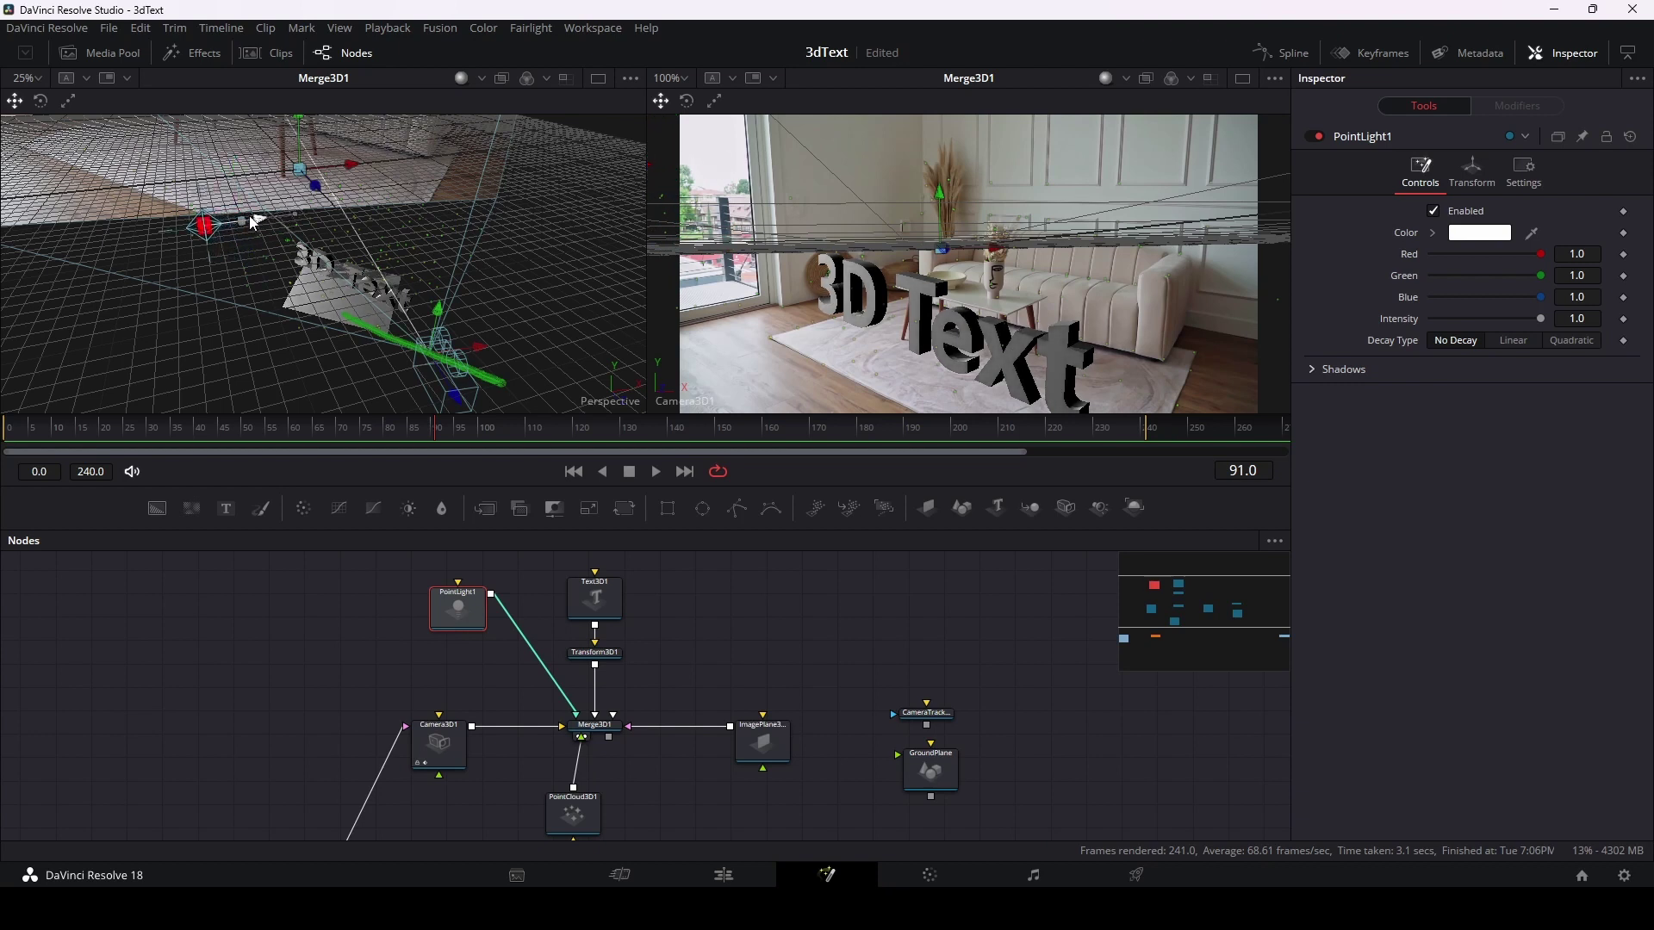
Step: Save the project and sample a beige-grey Material Color for Text3D1 from the room footage
left_click(594, 595)
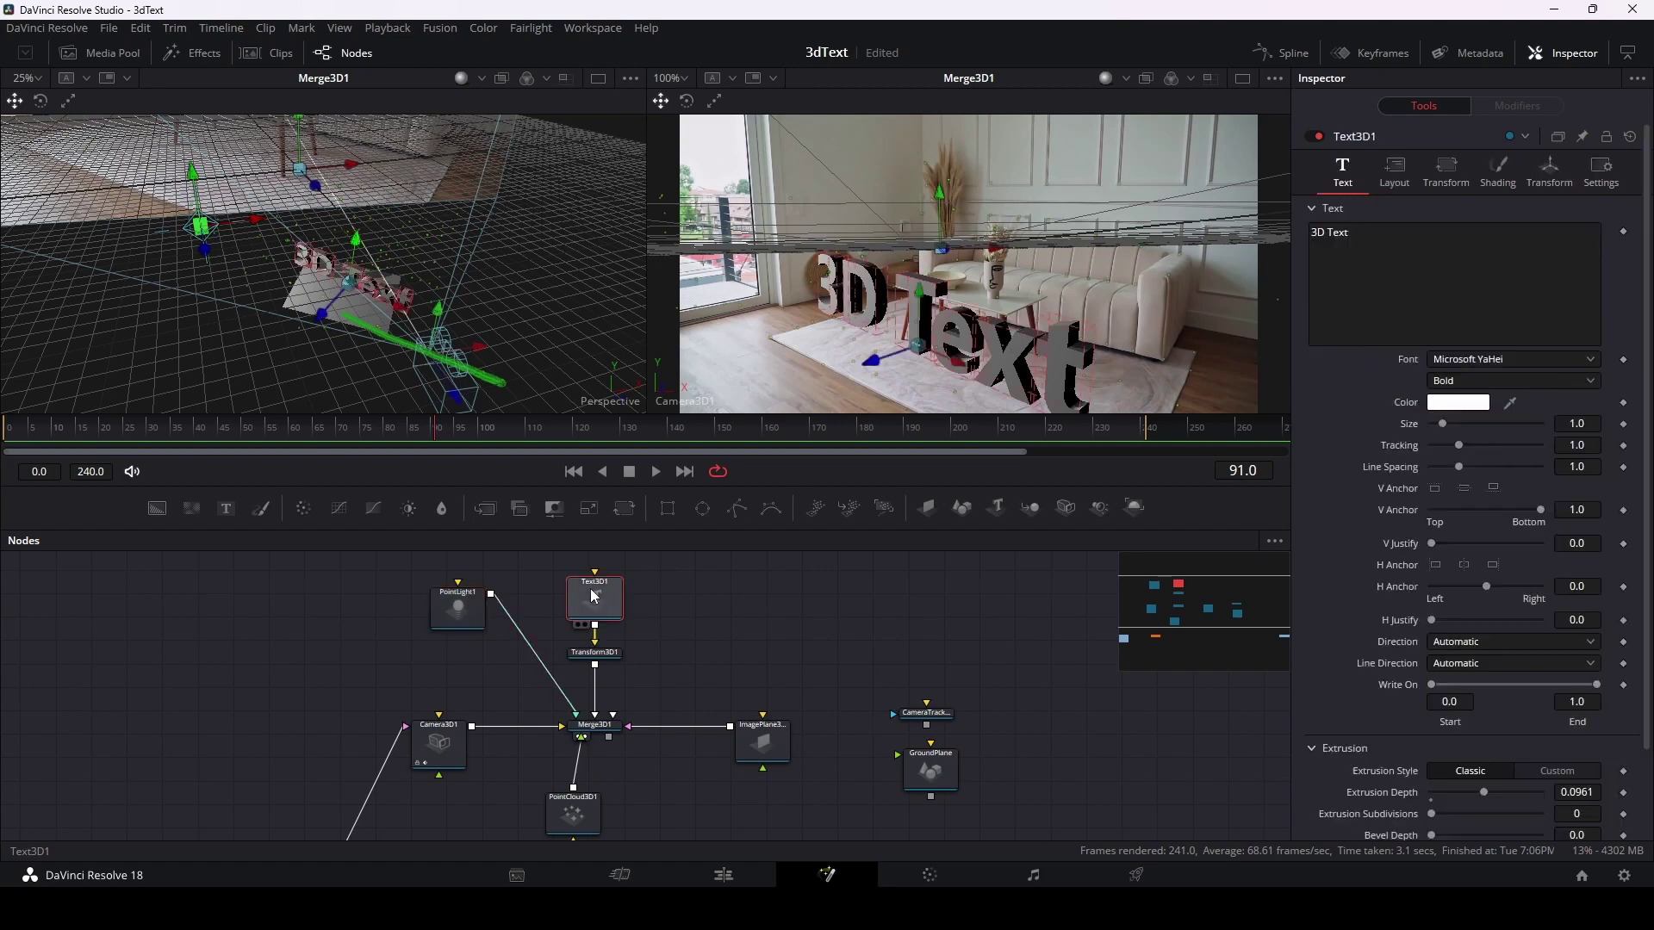
key("ctrl+s")
left_click(1501, 172)
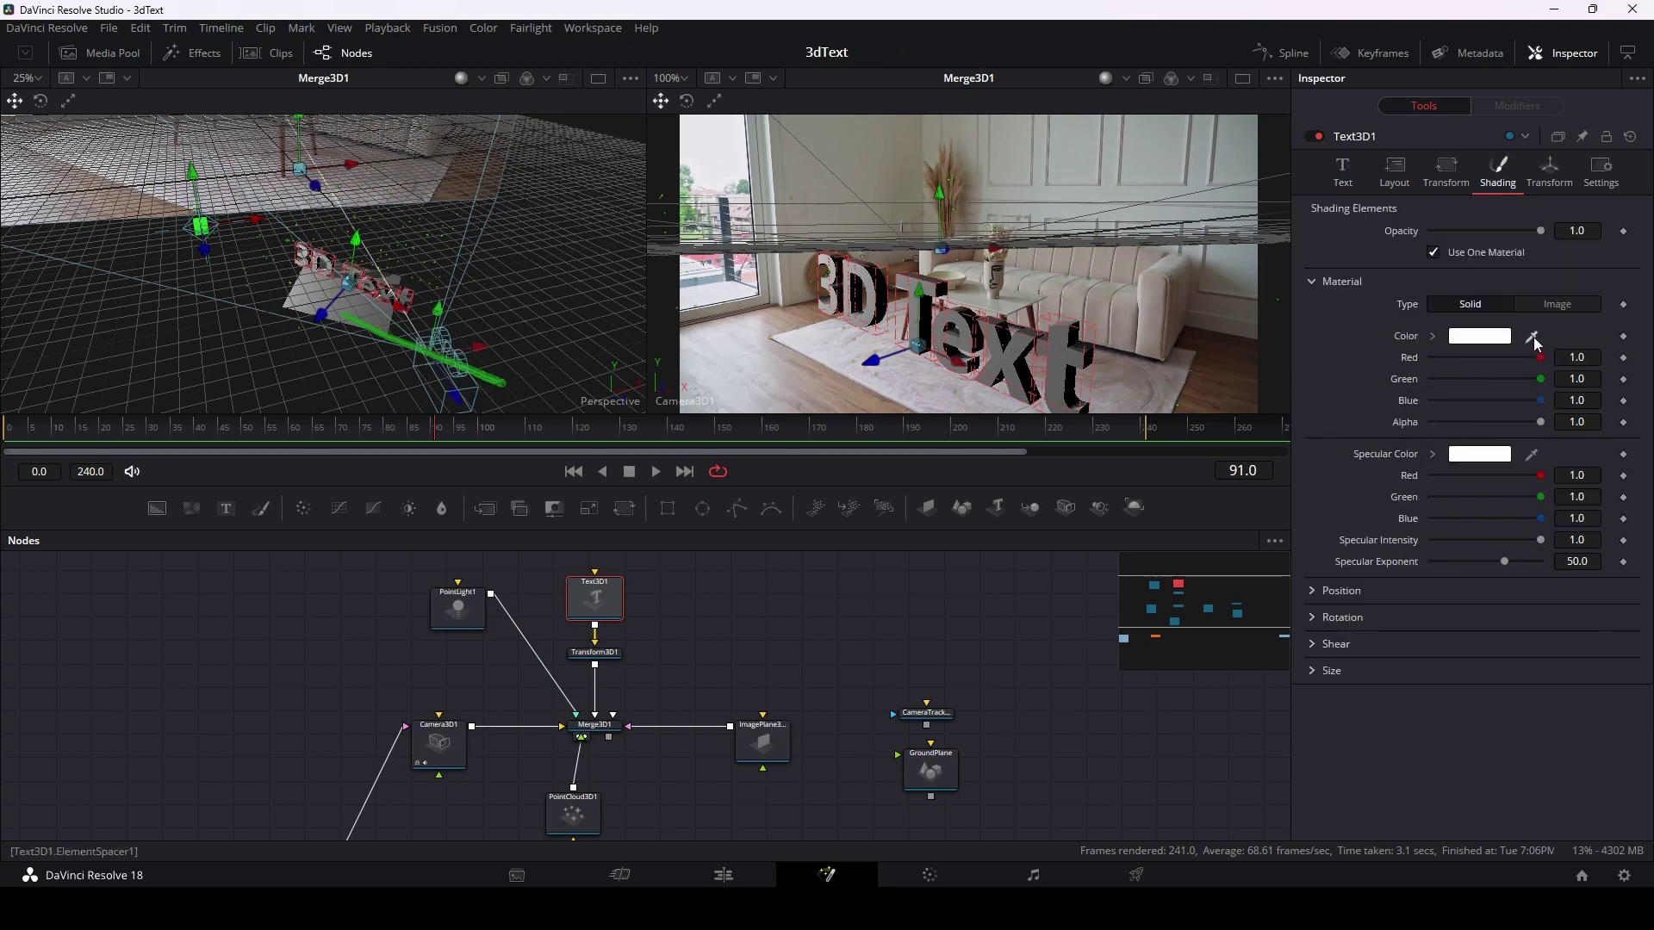
left_click_drag(1535, 339, 1159, 292)
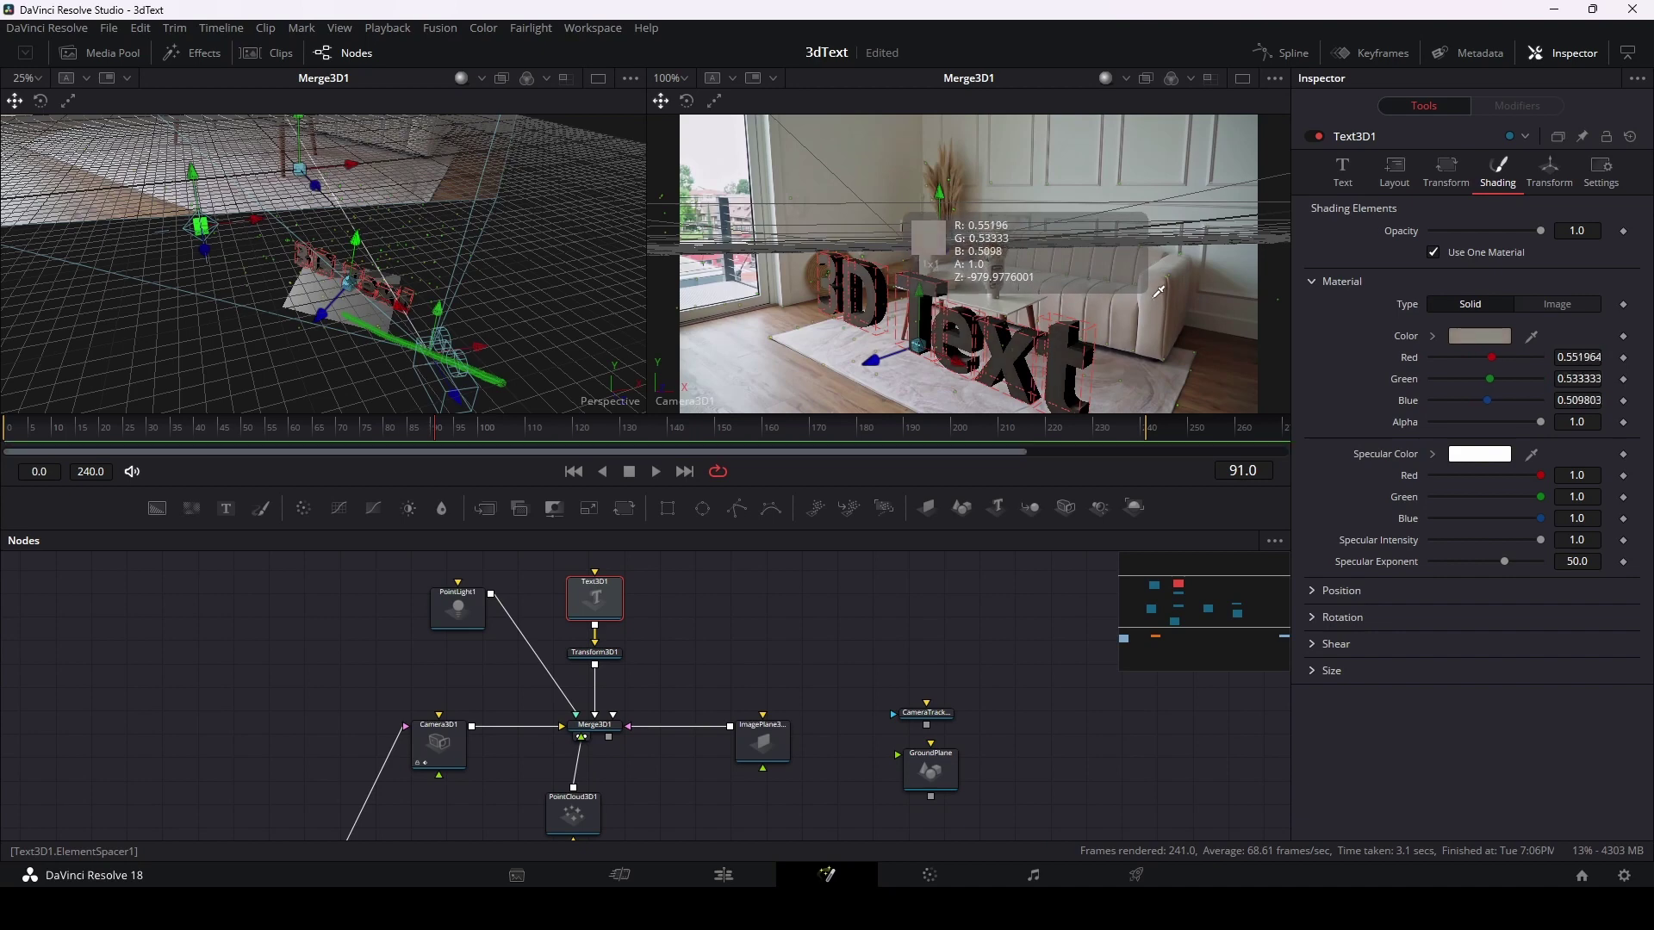
Step: Set PointLight1's Intensity to 2.0
left_click_drag(1154, 299, 1154, 300)
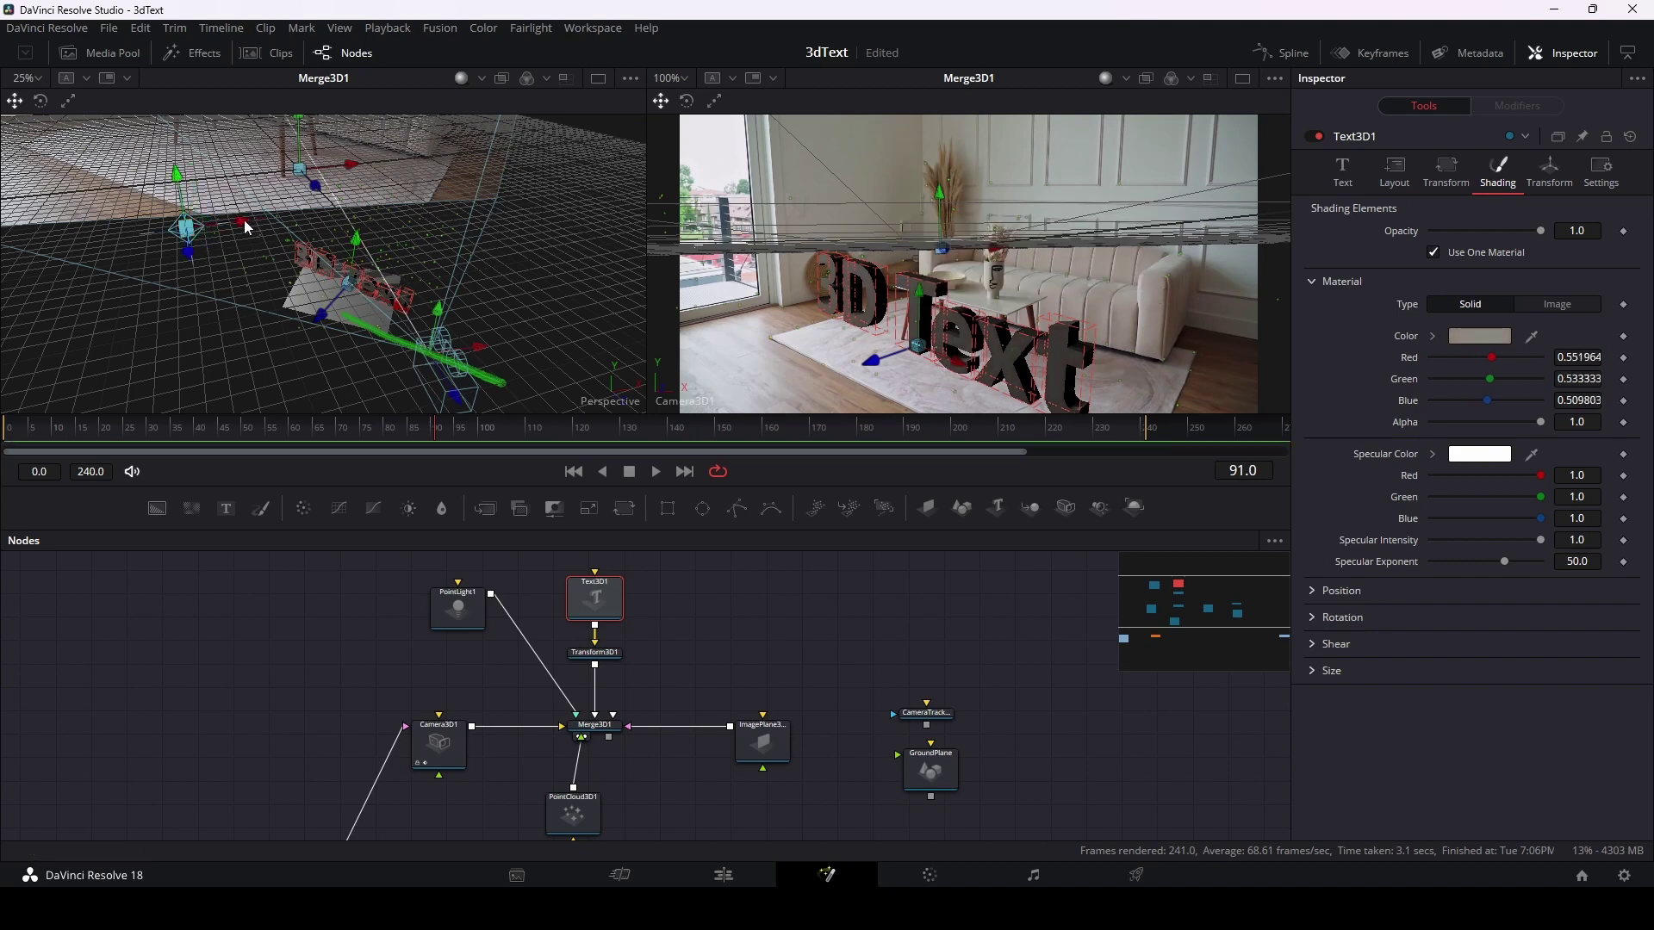
left_click(463, 627)
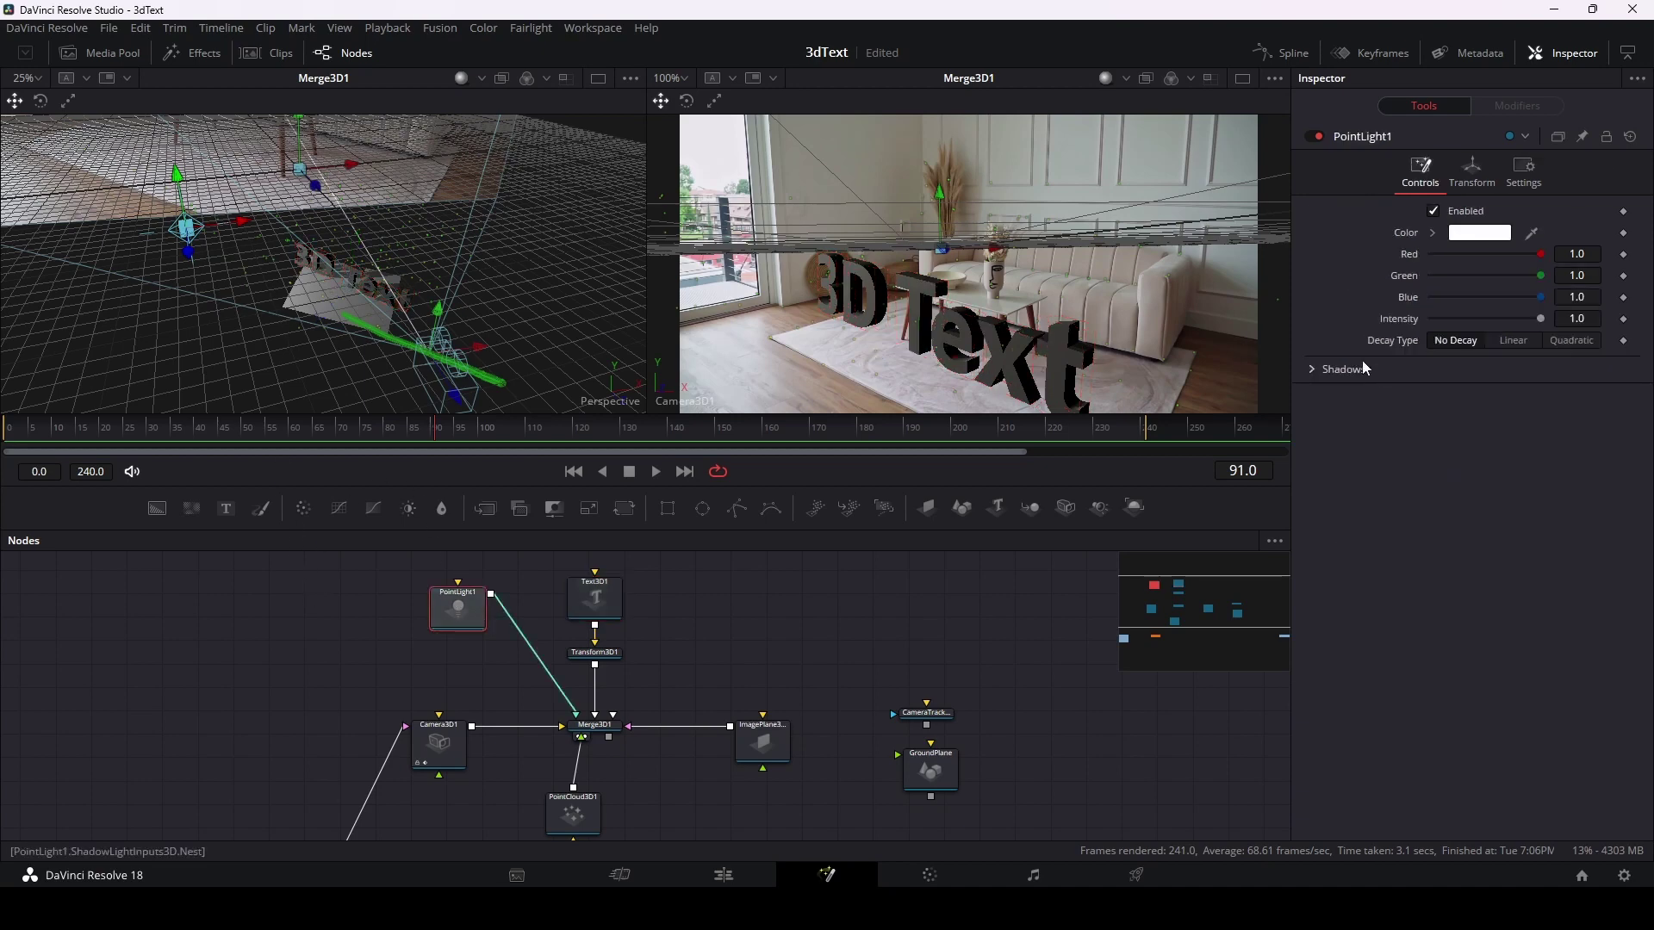
left_click(1586, 319)
type("2")
key("Tab")
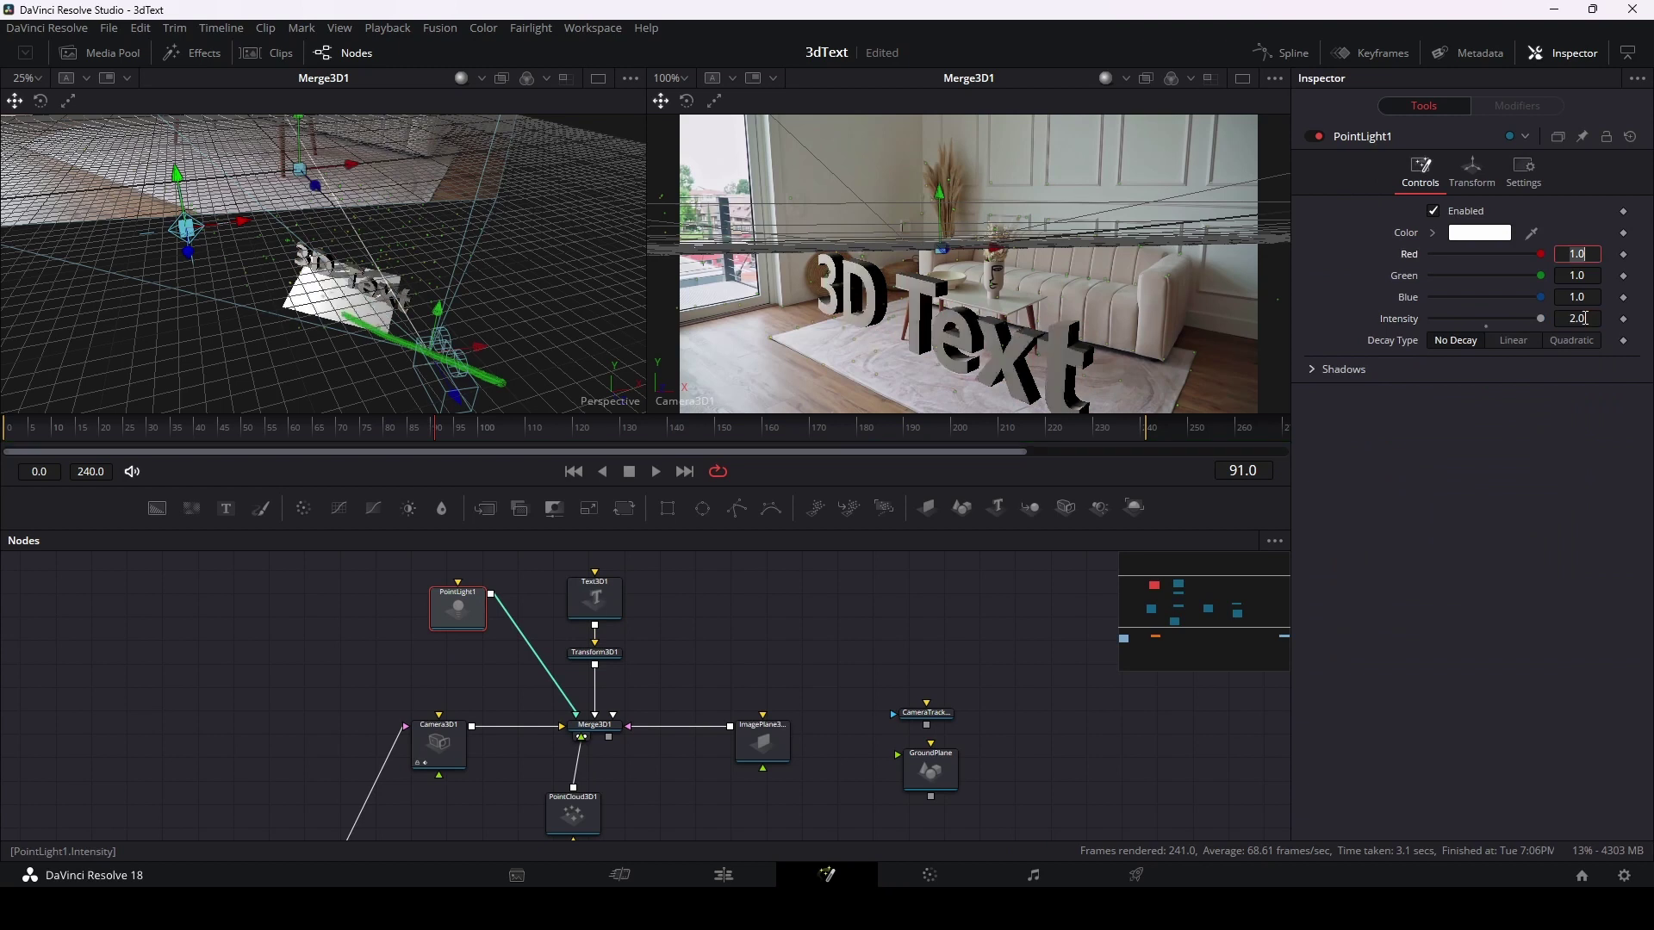
left_click(717, 617)
Step: Pan the node graph and place ImagePlane3D1 above Merge3D1
left_click_drag(825, 641, 711, 591)
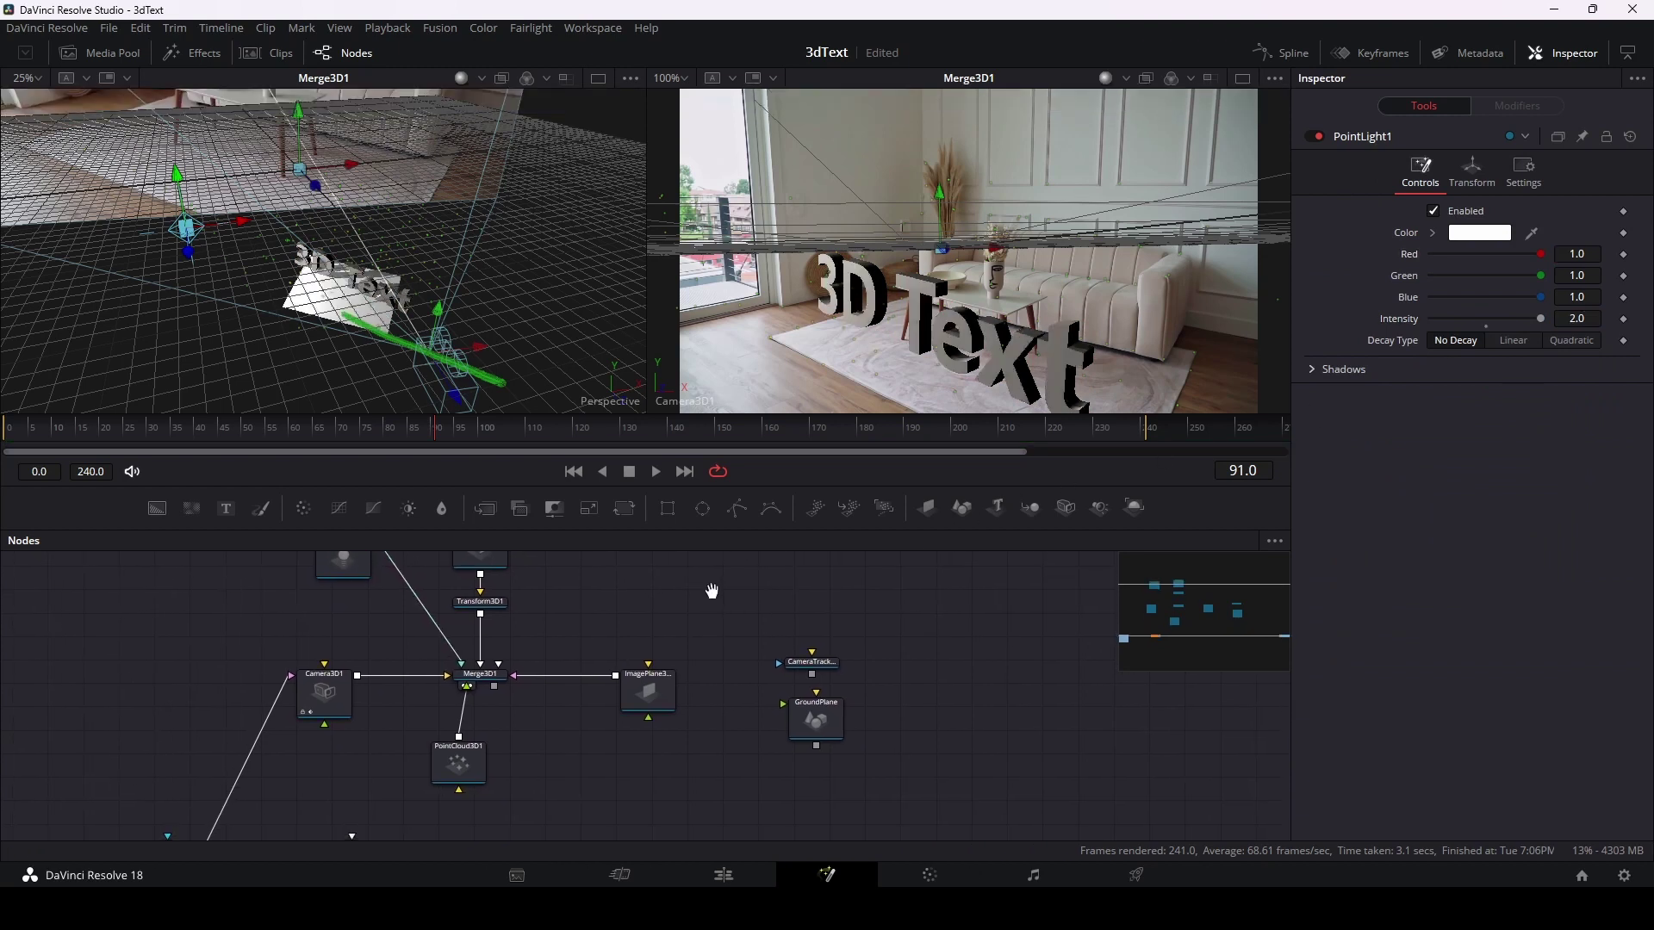
left_click_drag(731, 660, 756, 577)
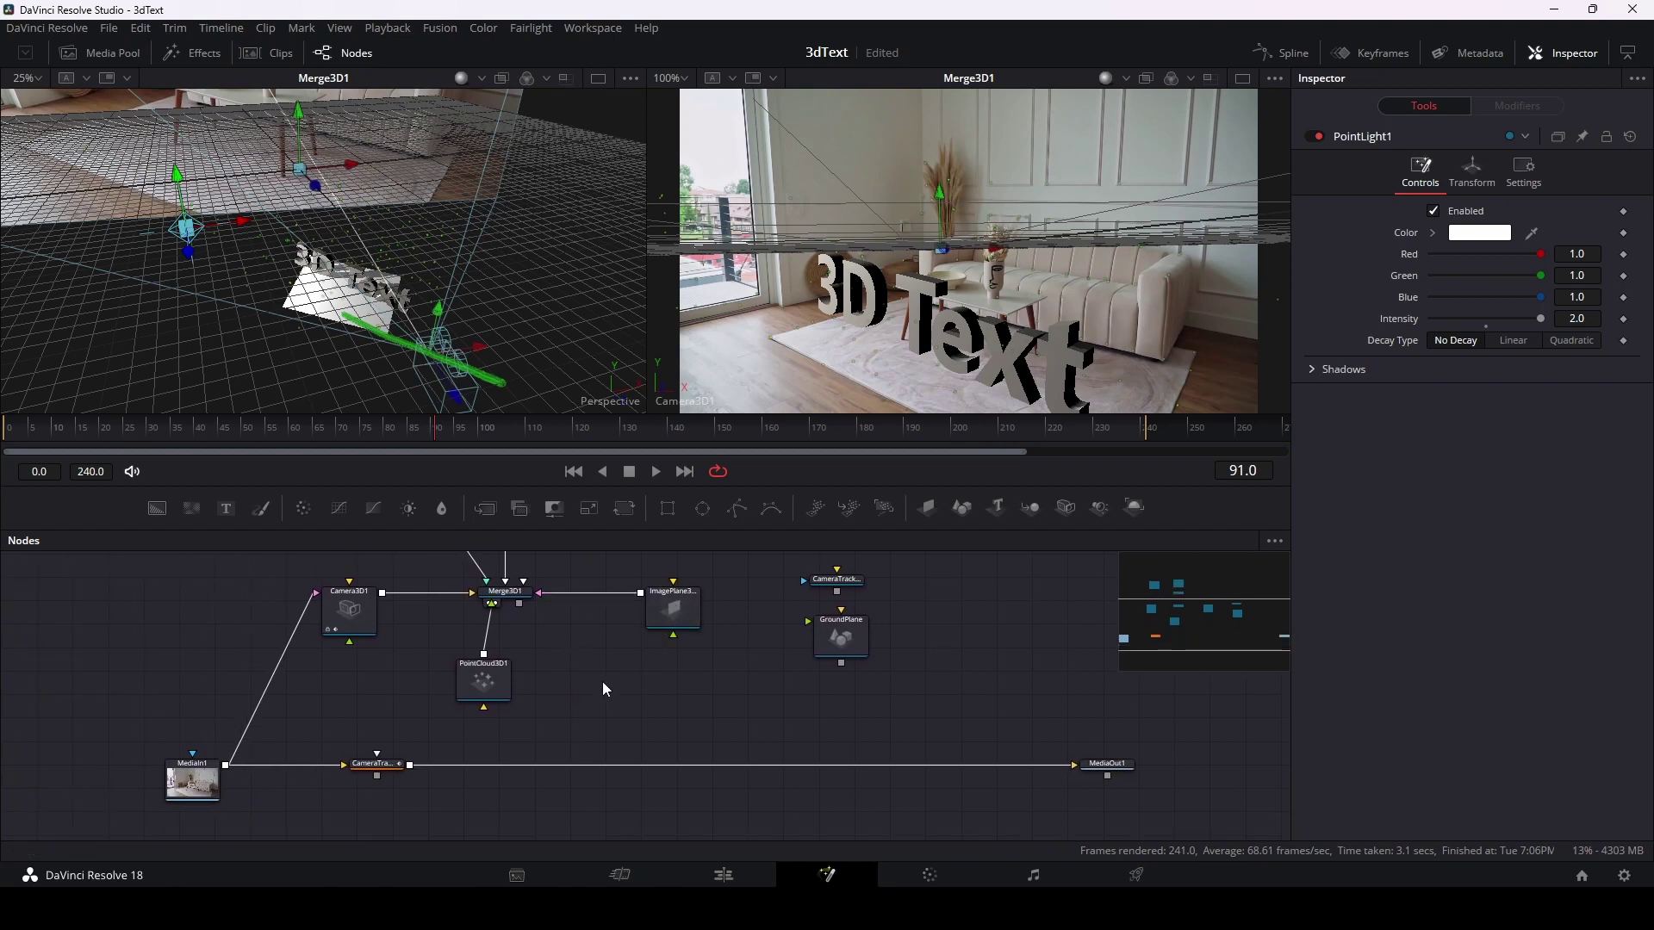
left_click_drag(602, 680, 609, 725)
left_click_drag(689, 669, 661, 604)
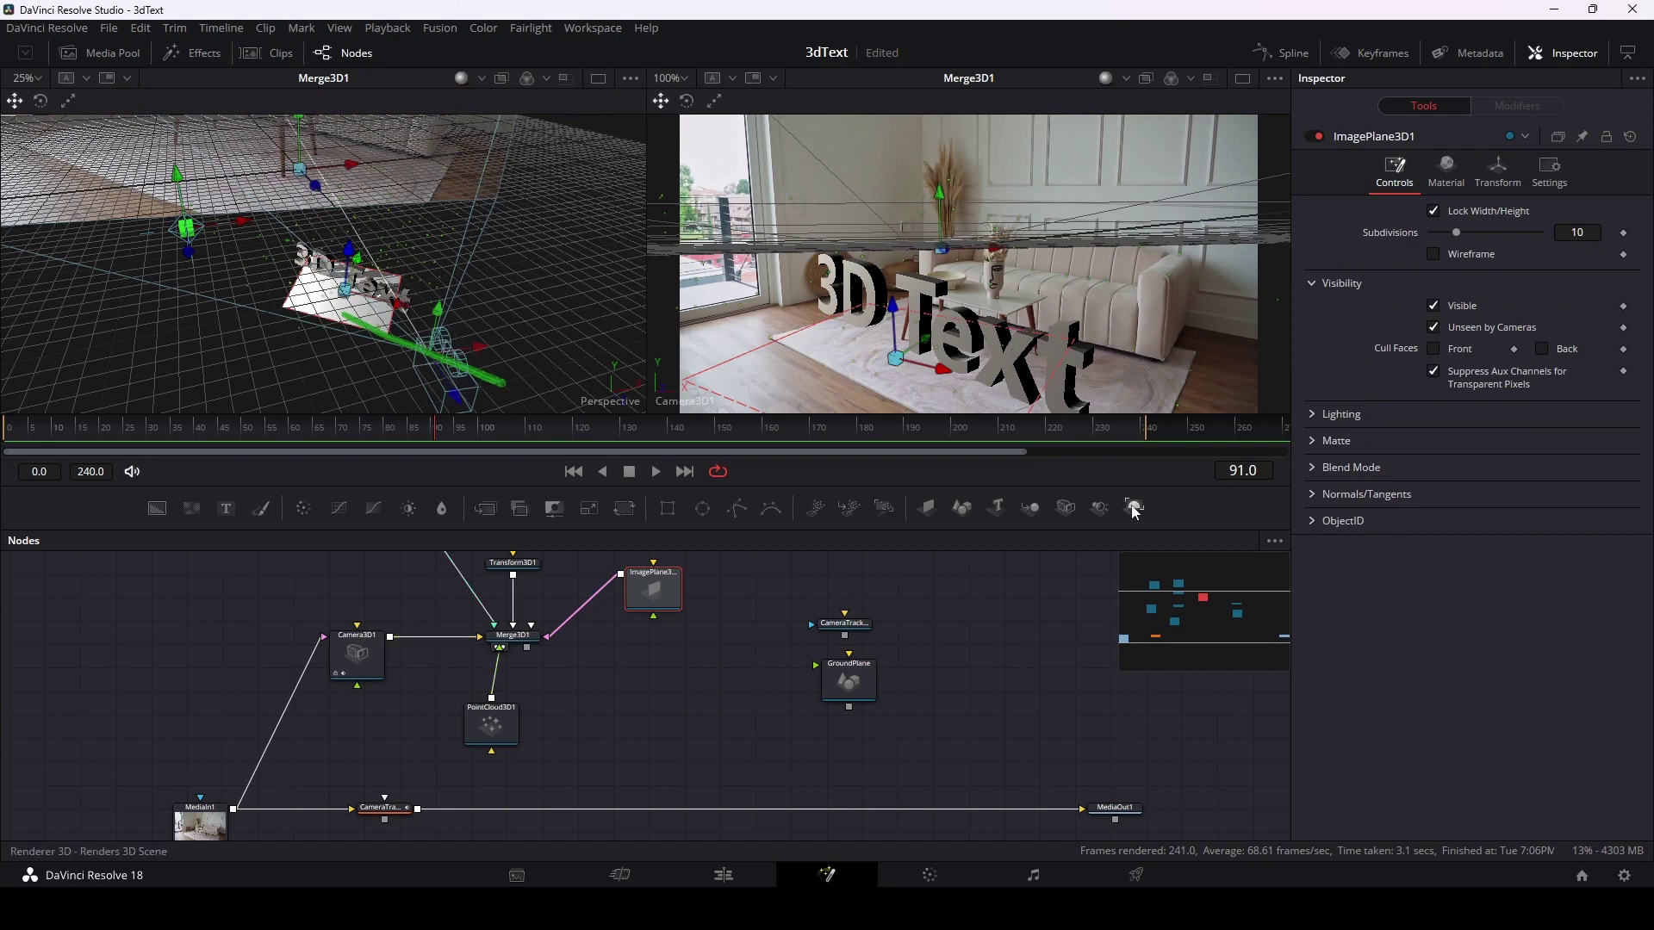
Step: Add Renderer3D1 fed by Merge3D1, wire it into MediaOut1, and view MediaOut1
left_click_drag(1135, 512, 715, 677)
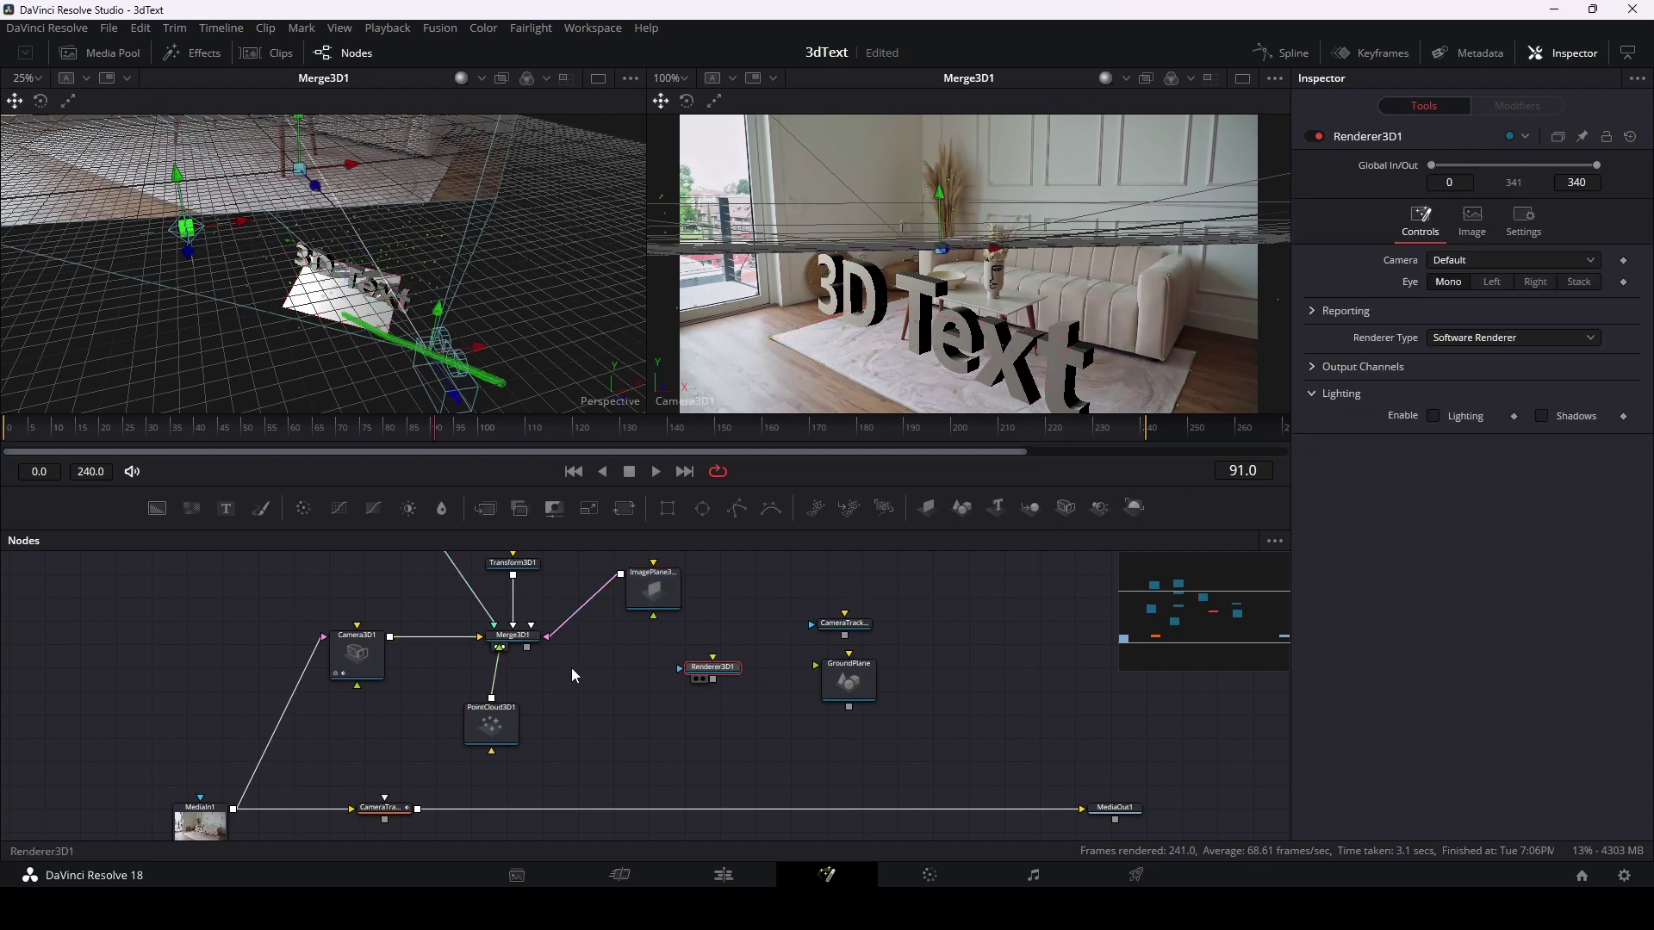
left_click_drag(527, 647, 712, 670)
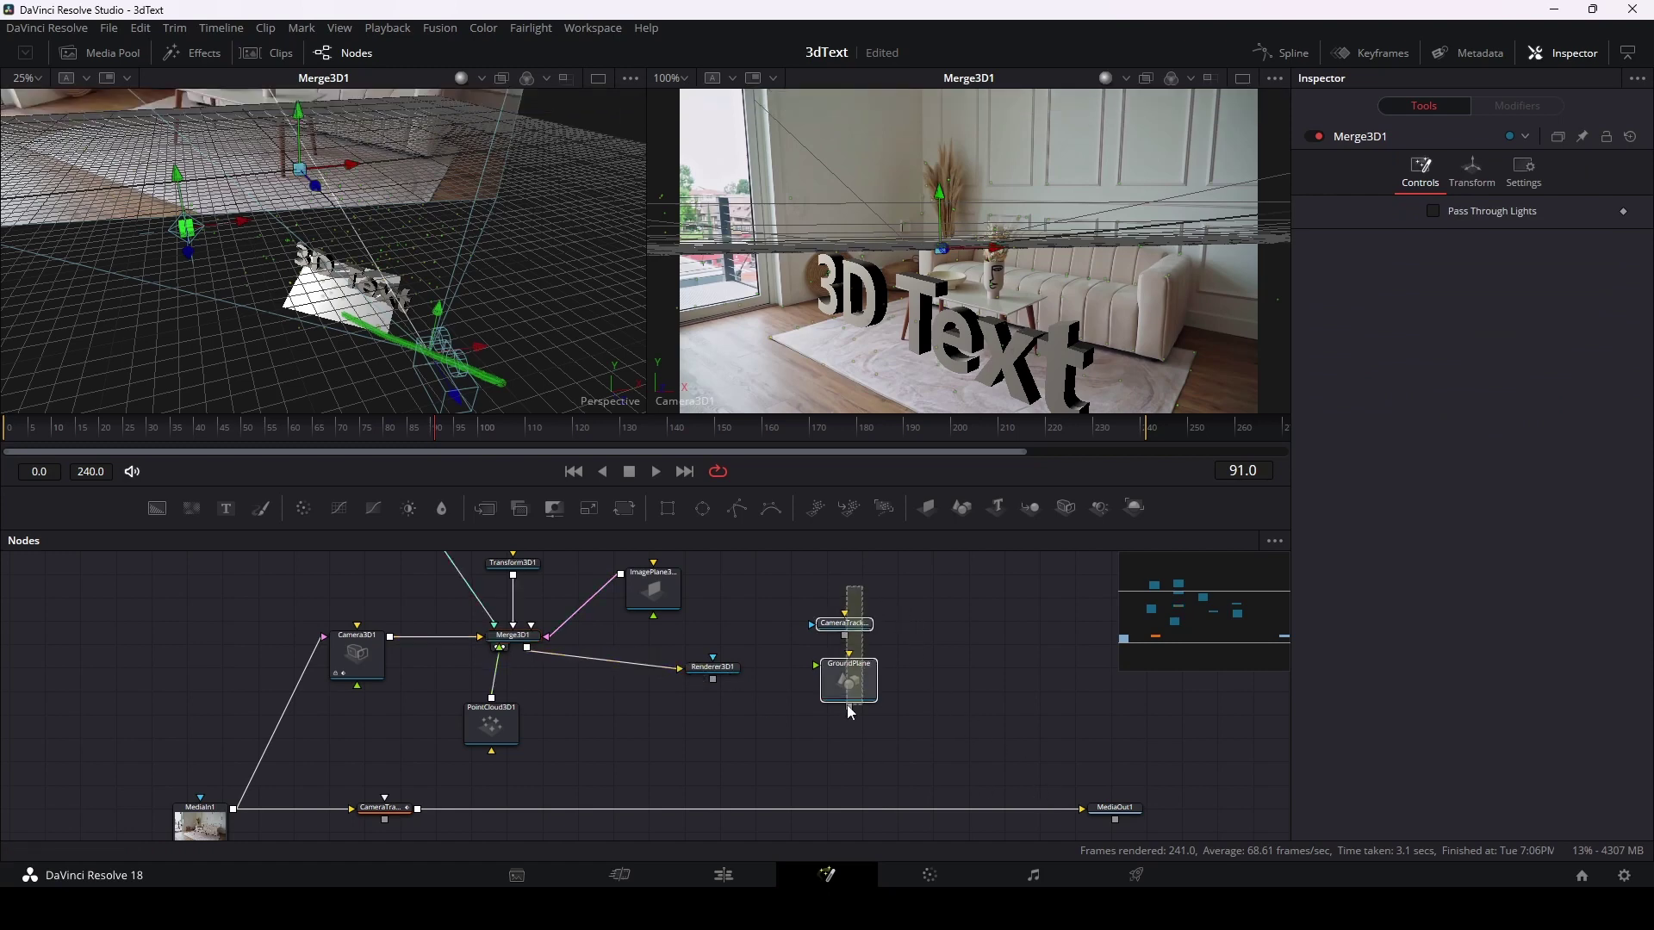
mouse_move(892, 609)
left_mouse_down()
mouse_move(810, 715)
mouse_move(926, 625)
left_mouse_up()
left_click_drag(1055, 810, 922, 788)
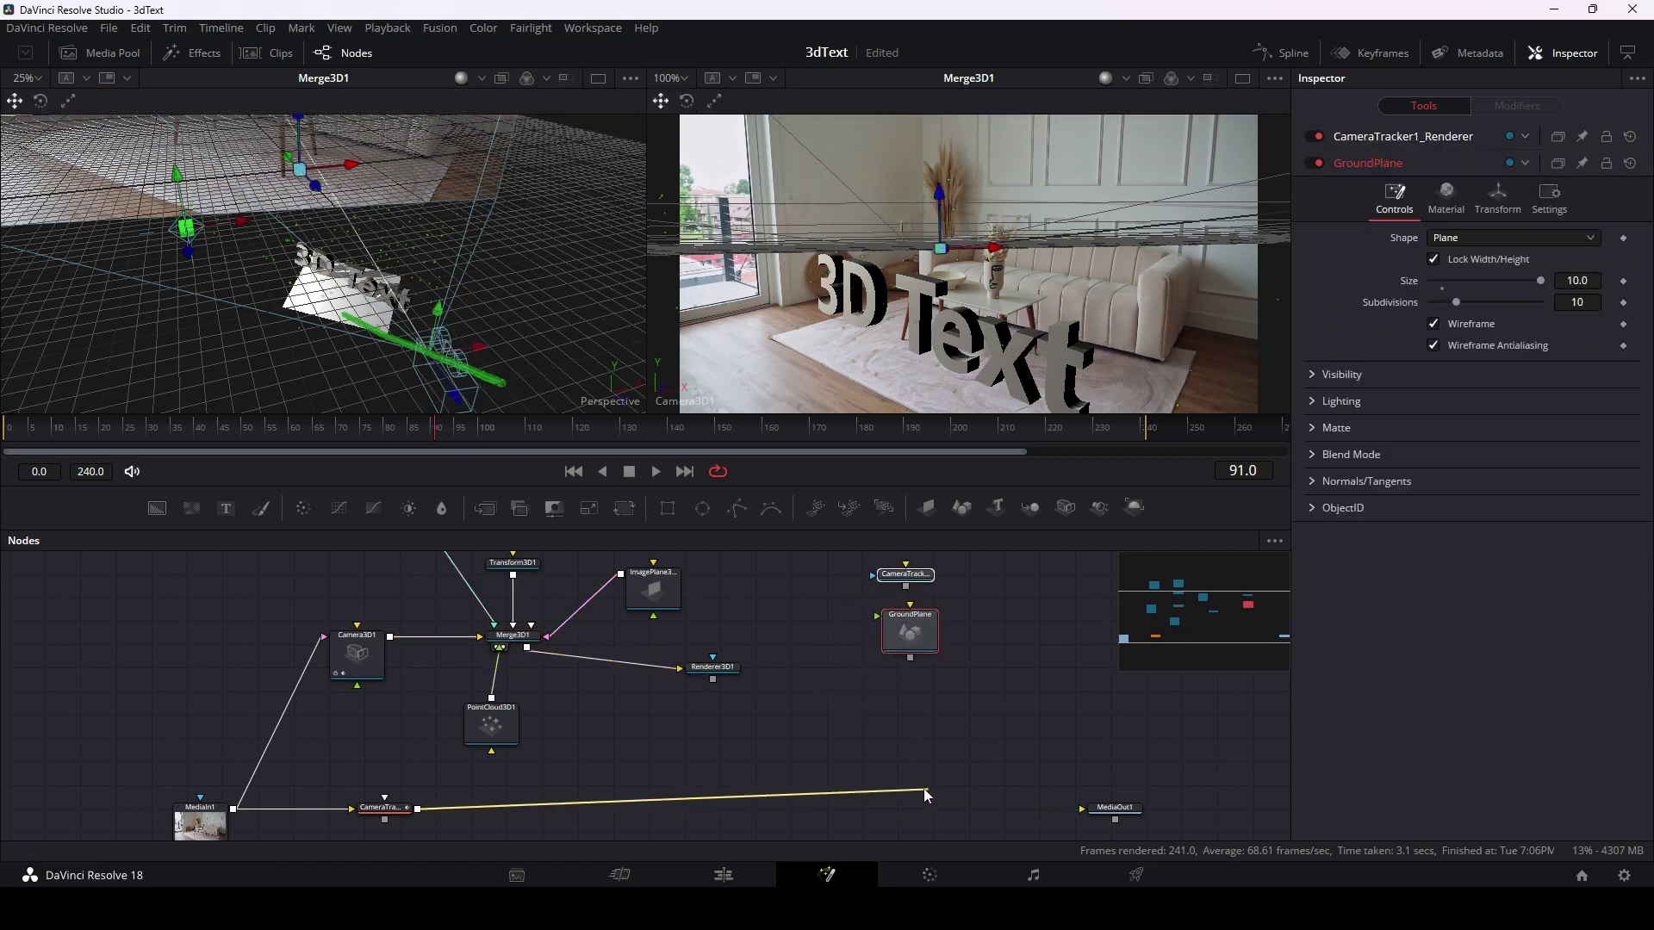
left_click_drag(714, 680, 1117, 816)
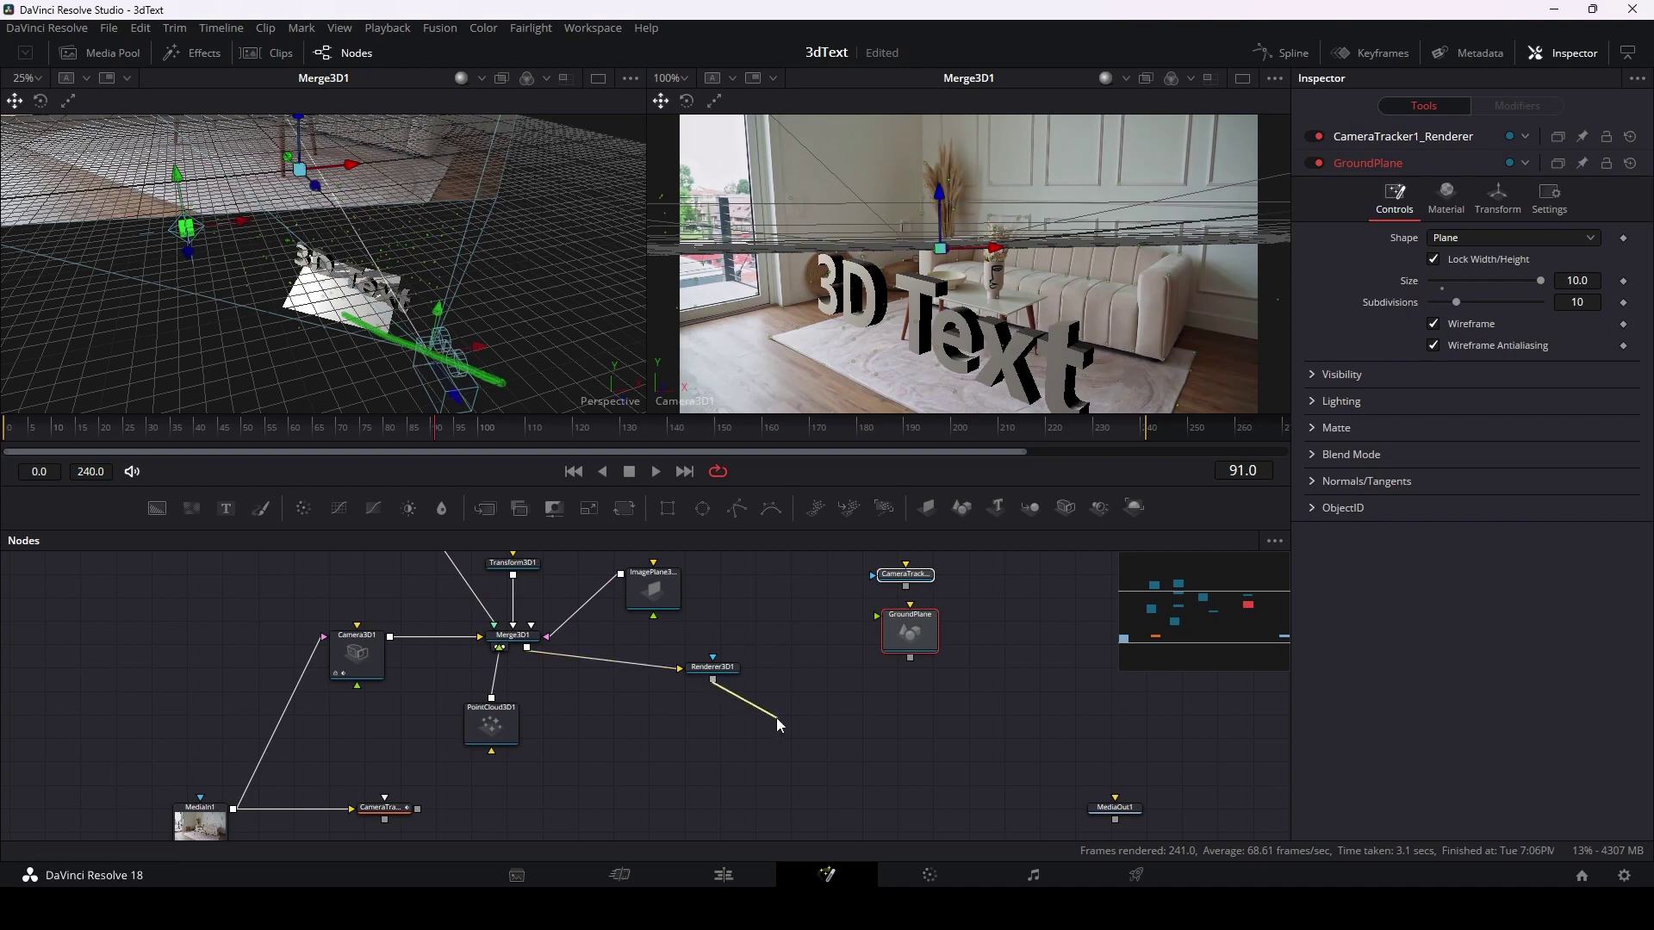
left_click(1119, 817)
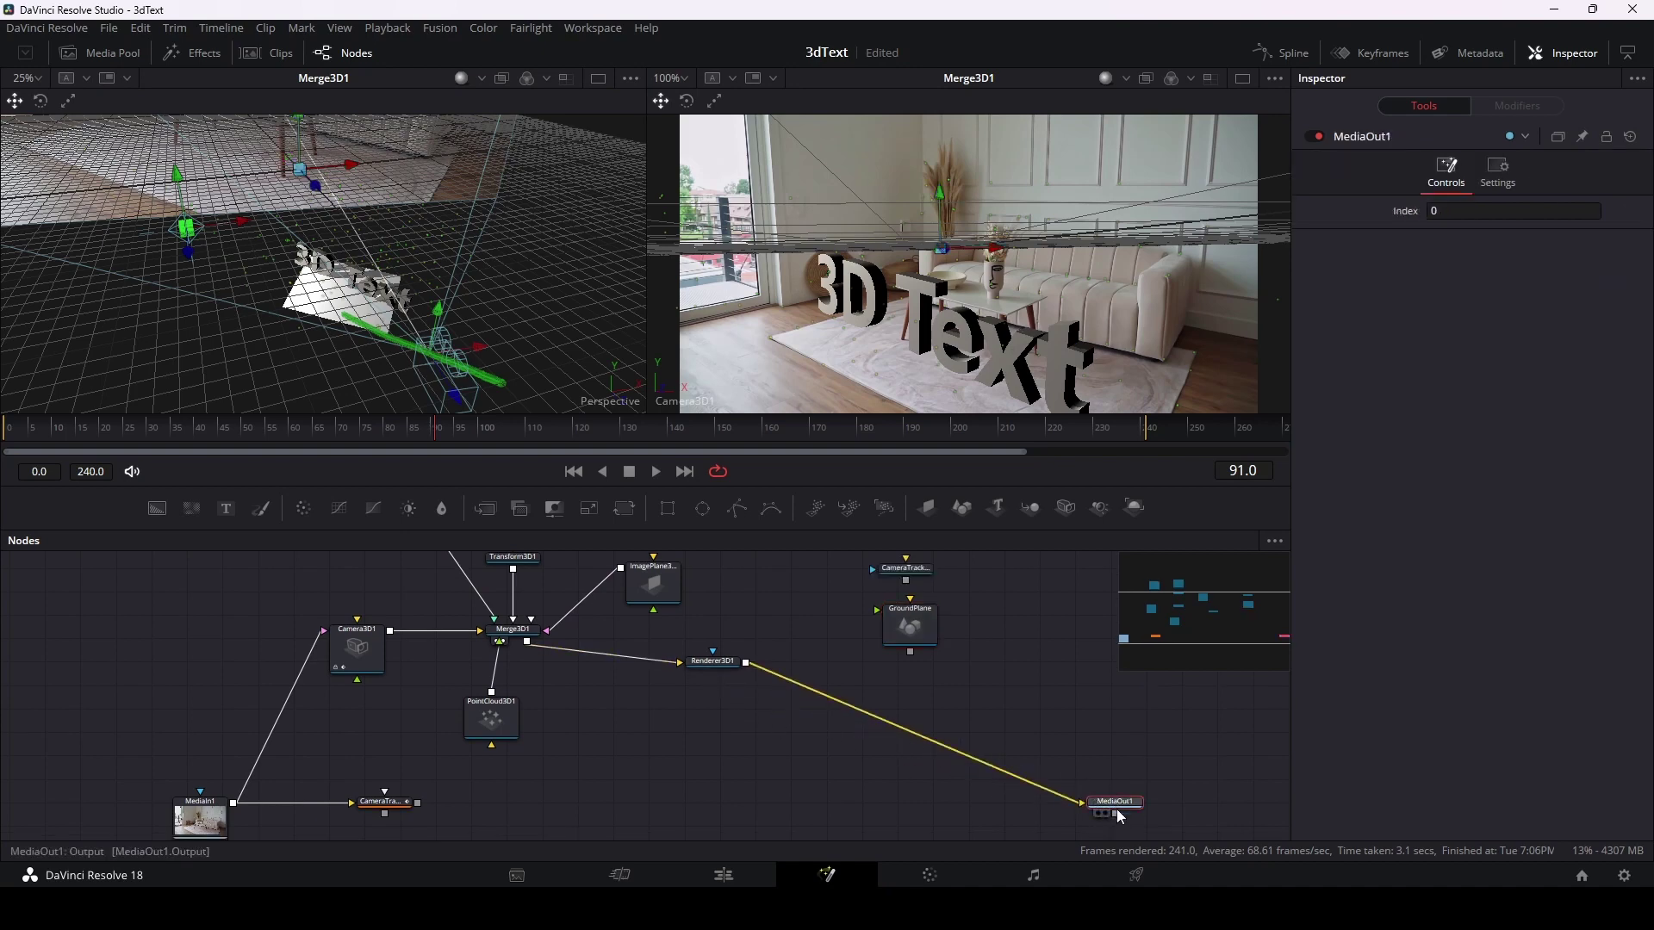
key("2")
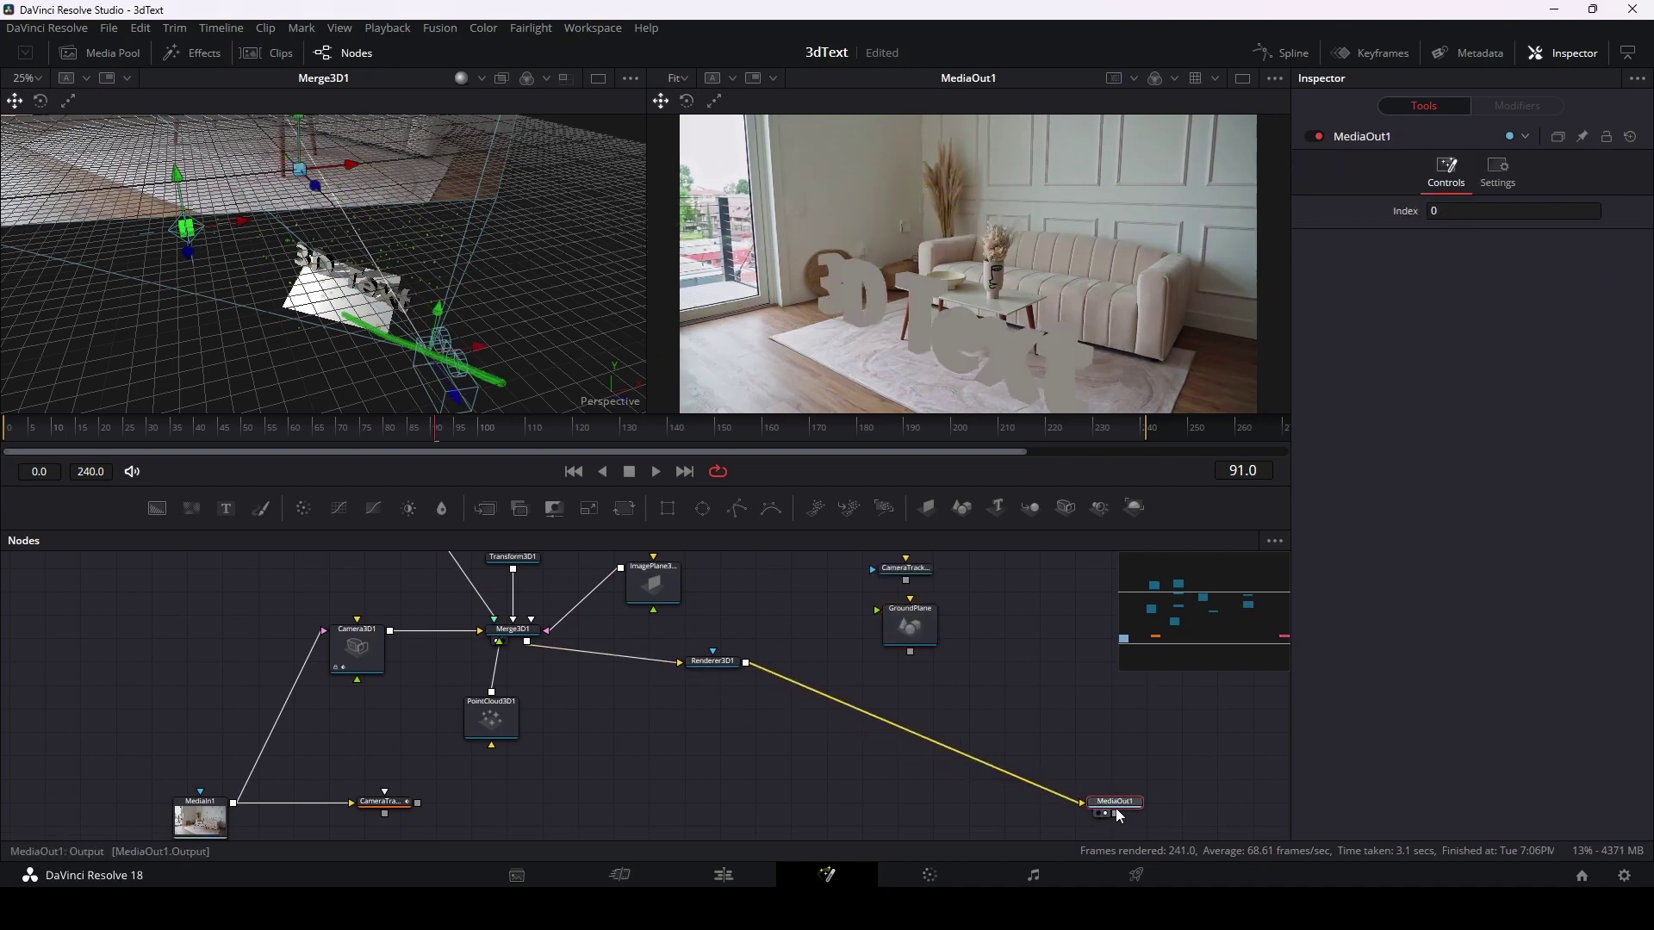
left_click_drag(1117, 810, 1035, 681)
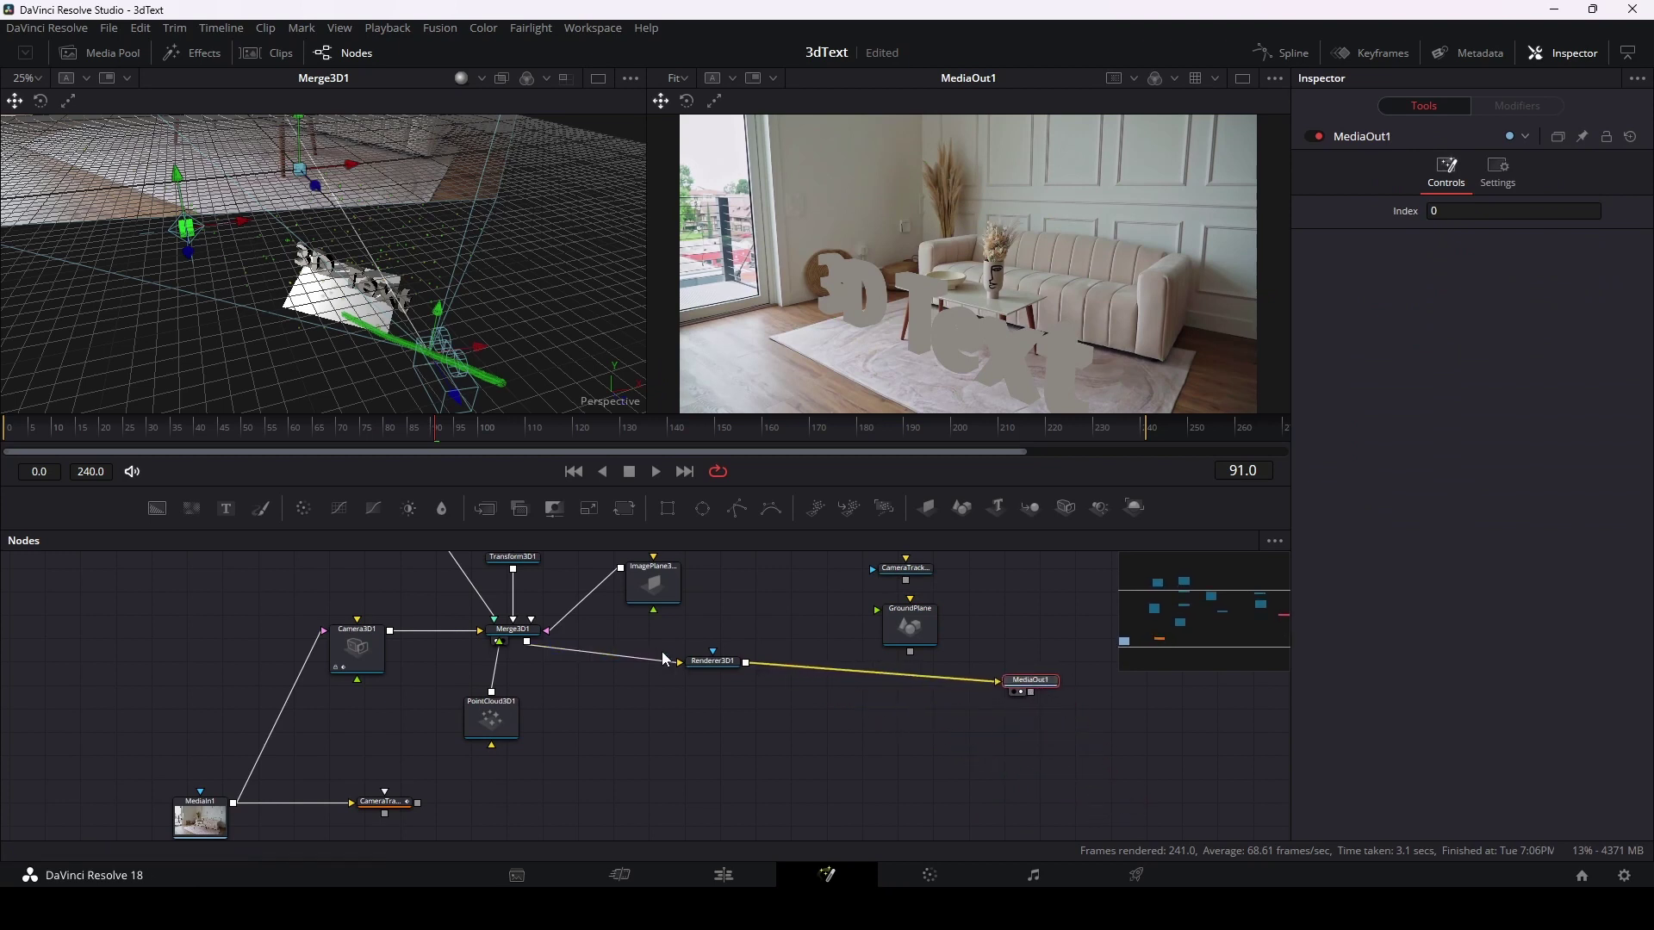
Step: Enable Lighting and Shadows in Renderer3D1's settings
left_click(728, 665)
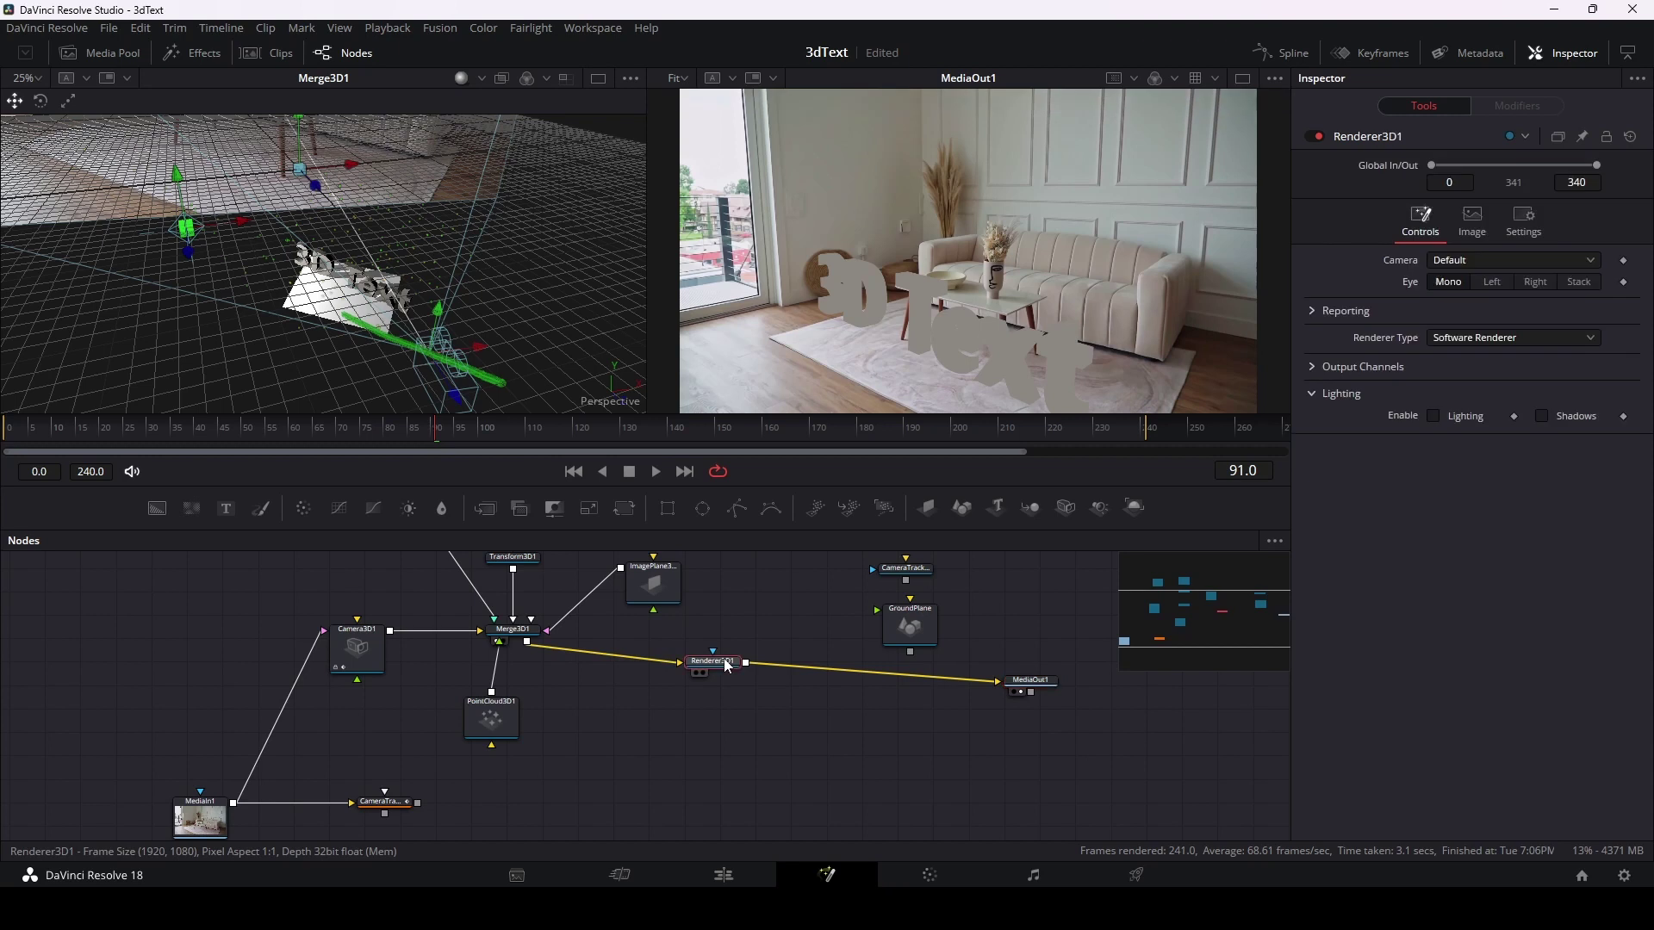
left_click(1435, 416)
left_click(1542, 416)
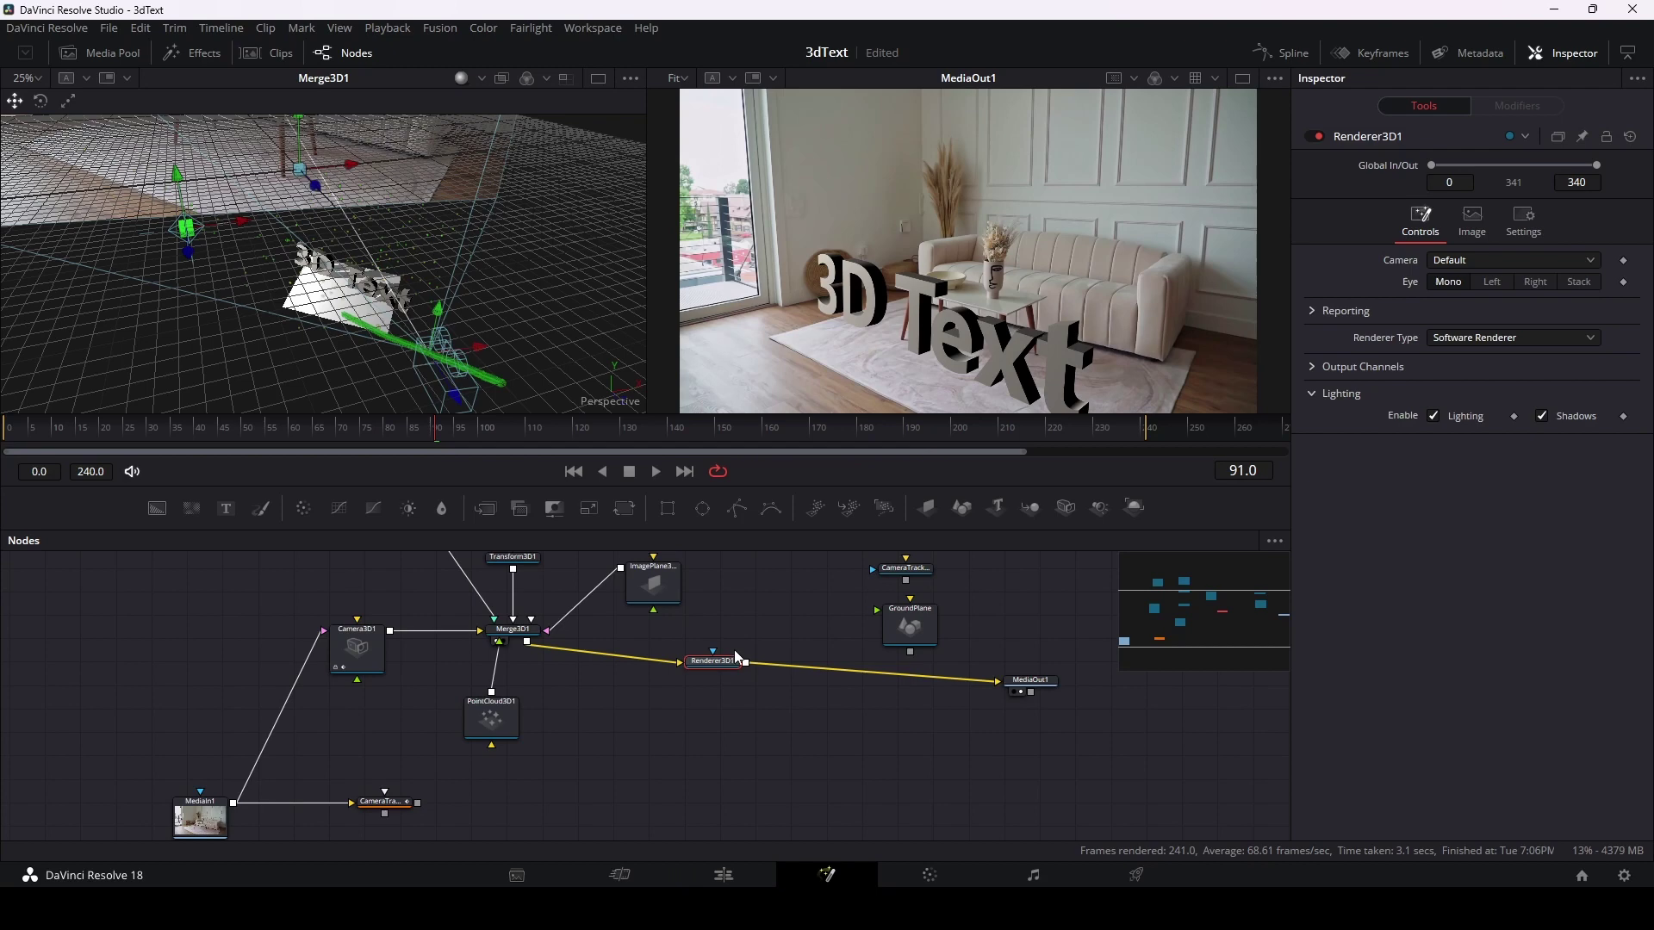
Step: Play back the composited clip on the Edit page timeline
left_click(730, 874)
key("space")
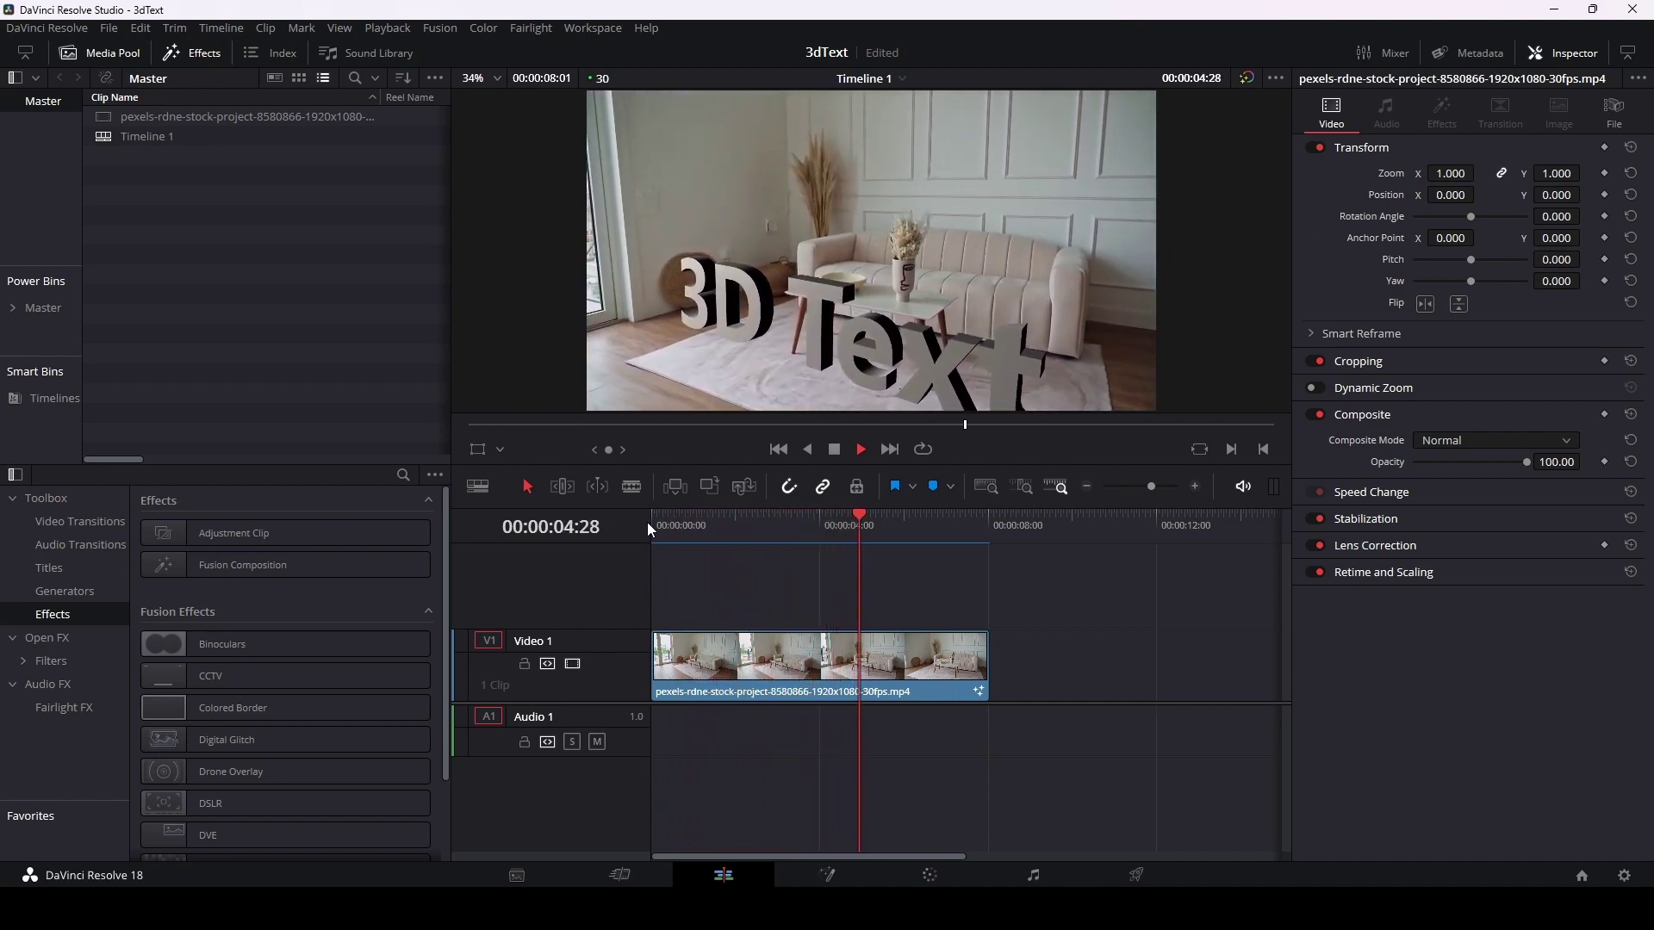
key("space")
Step: Back in Fusion, select Transform3D1 and move the playhead to frame 35
left_click(829, 876)
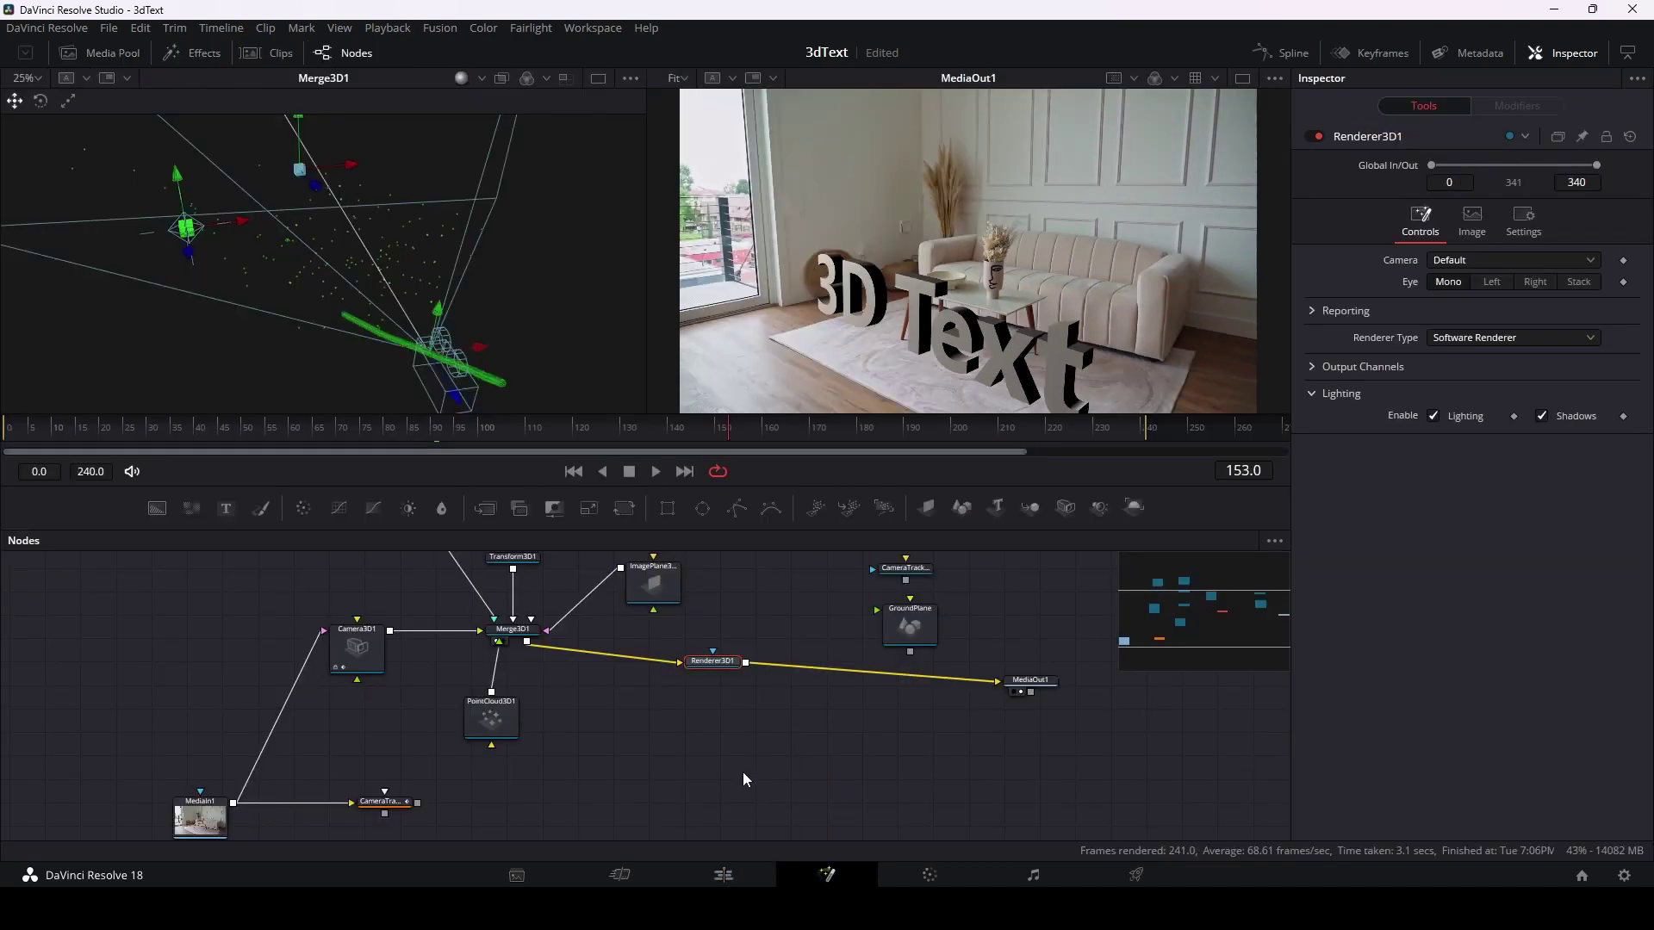
left_click_drag(579, 685, 759, 801)
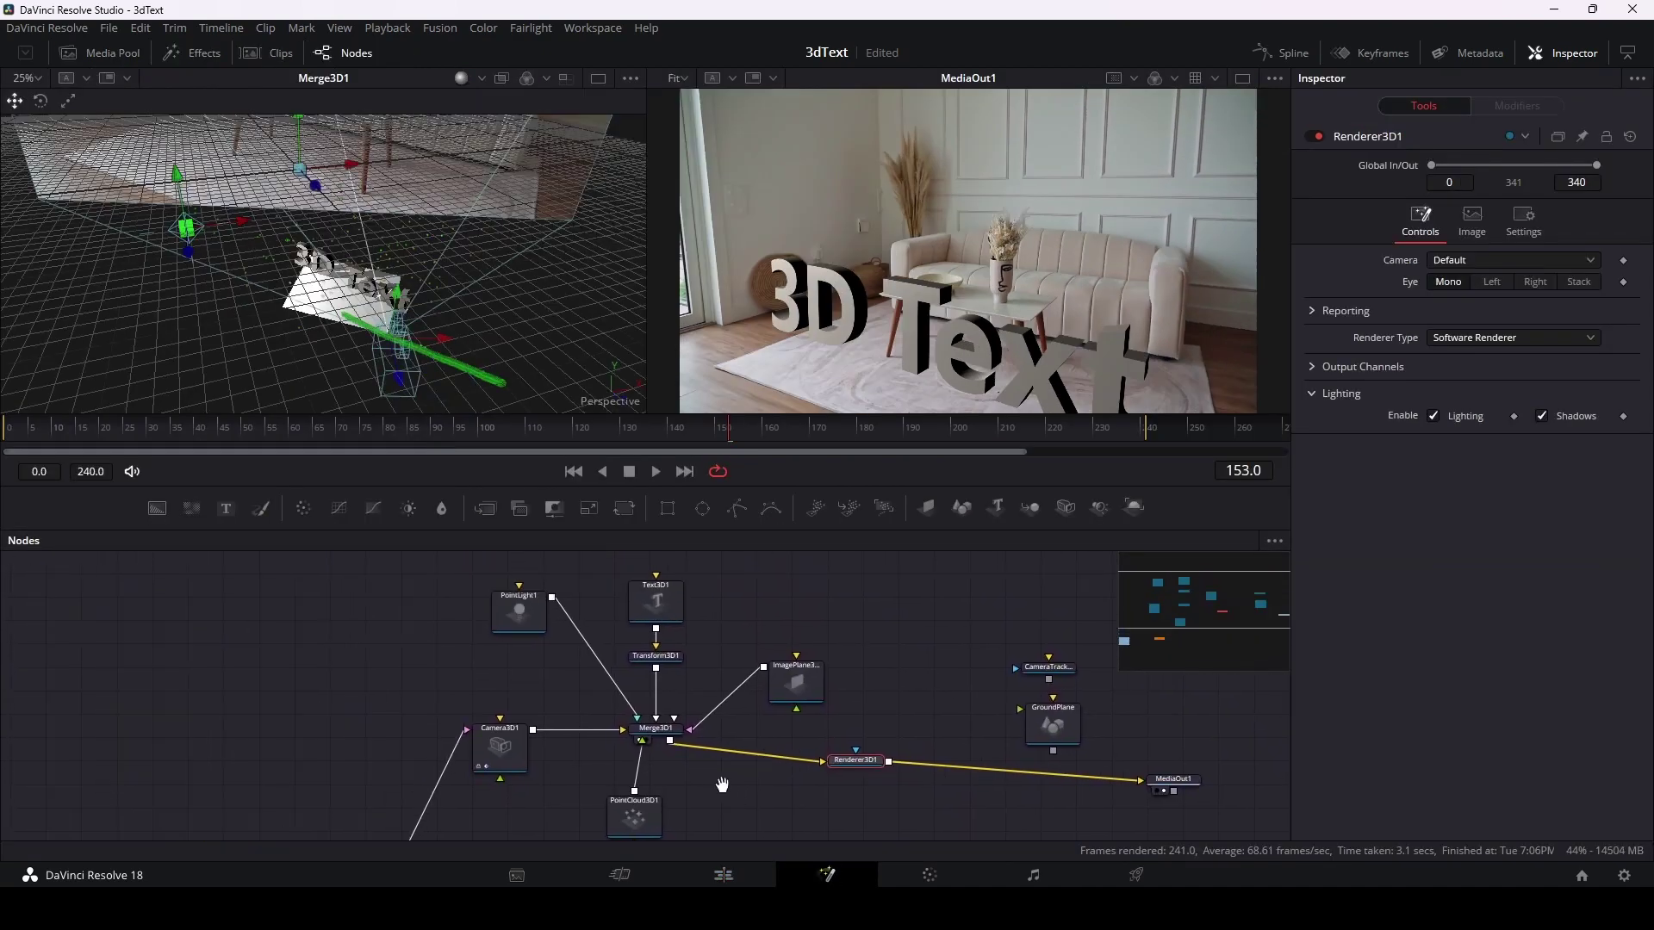
left_click_drag(699, 618, 699, 577)
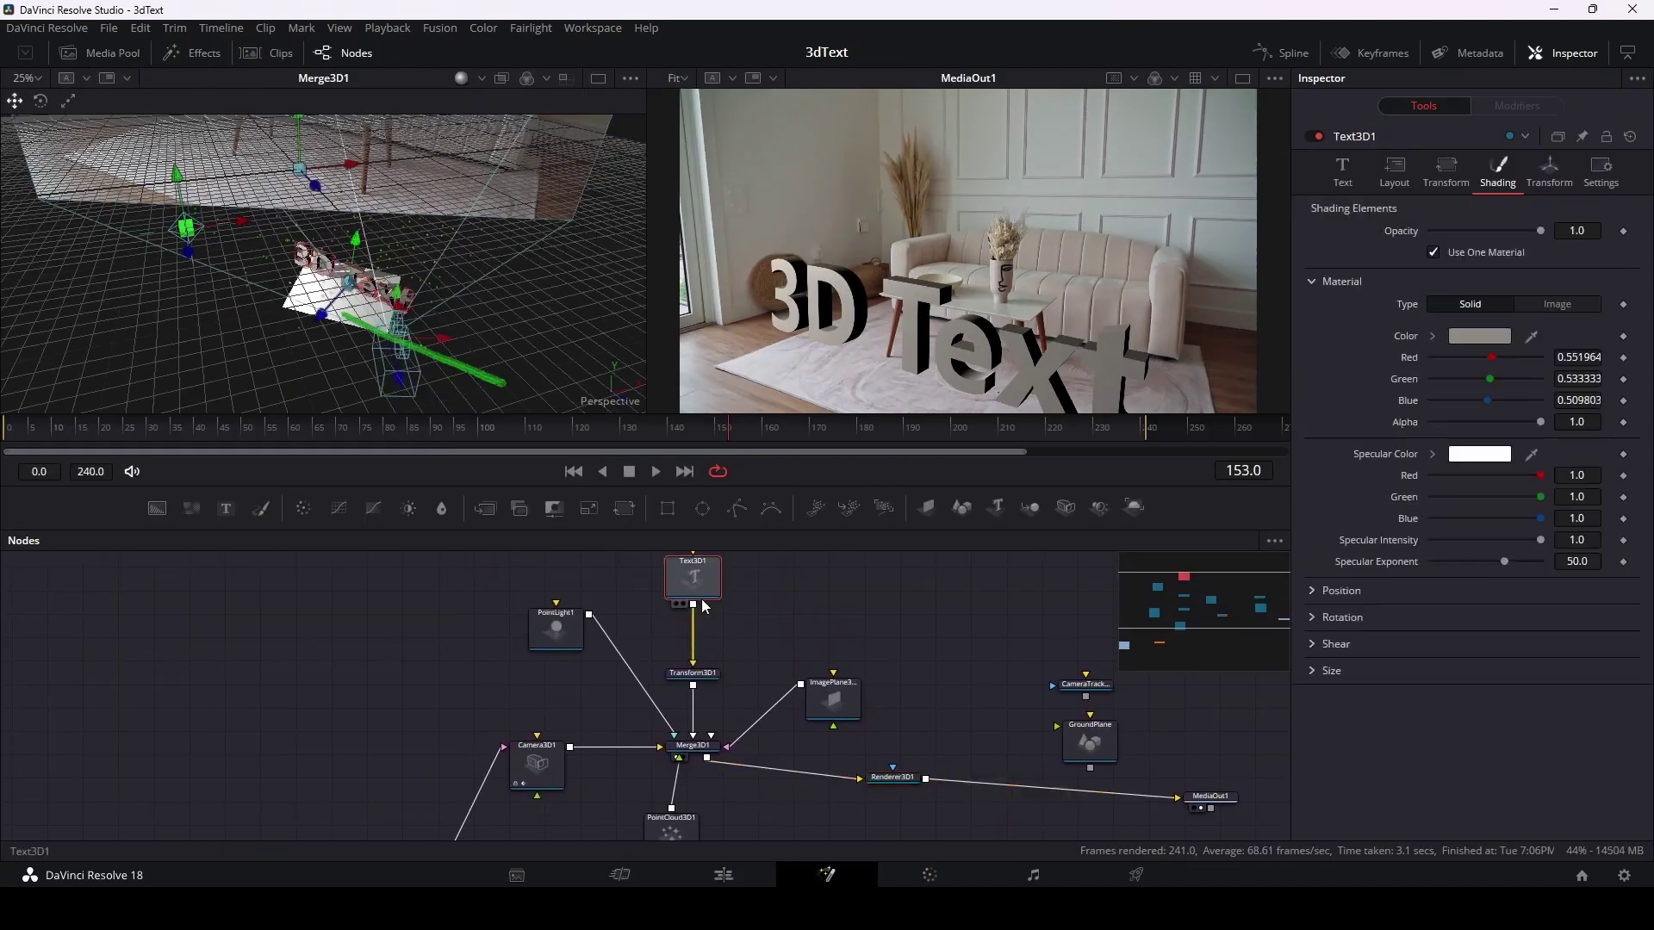
left_click(709, 679)
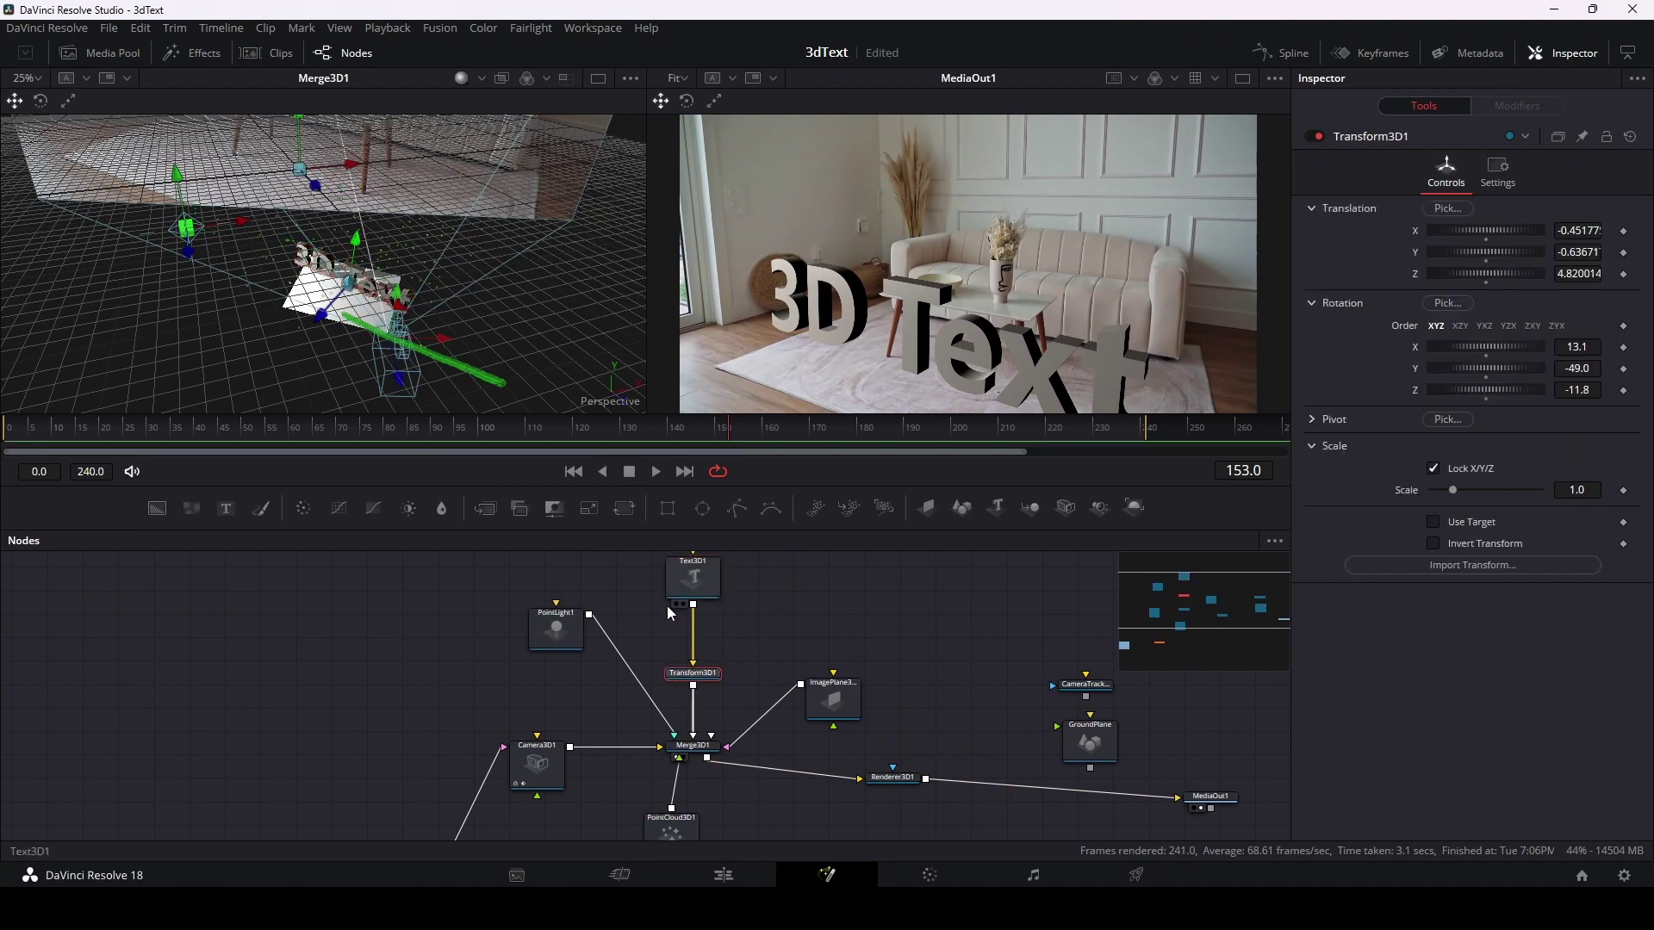
left_click_drag(339, 428, 174, 436)
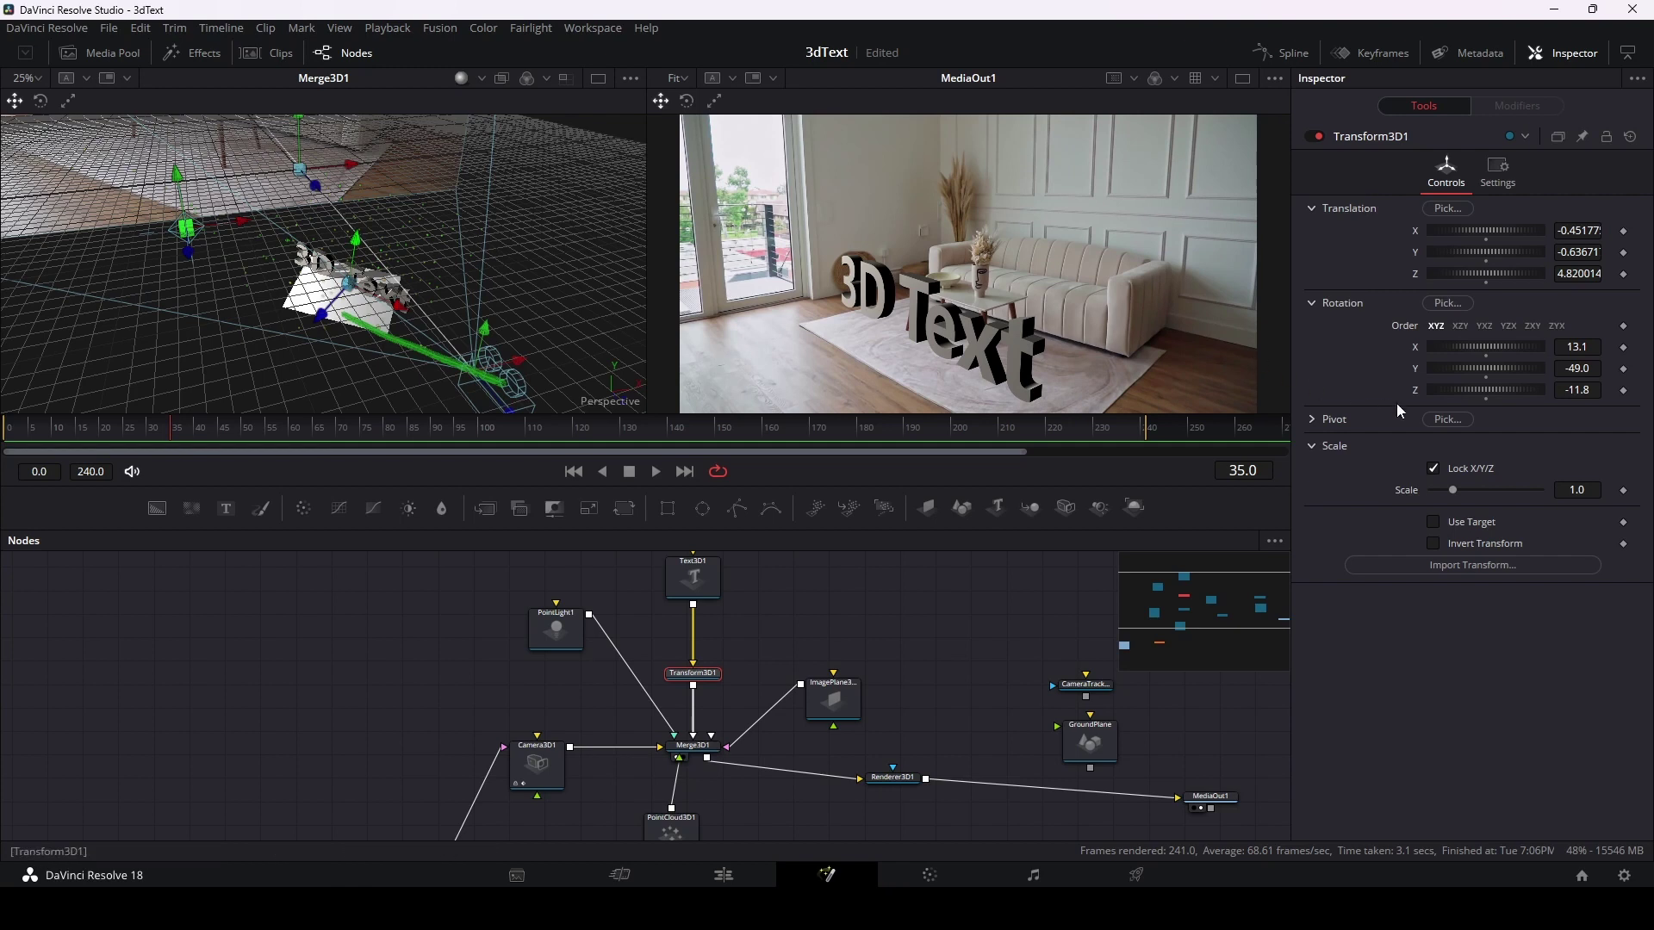
Step: Keyframe Transform3D1 Translation X, Y, Z at frame 35, then lift the text to Y 1.223 at frame 0
left_click(1624, 231)
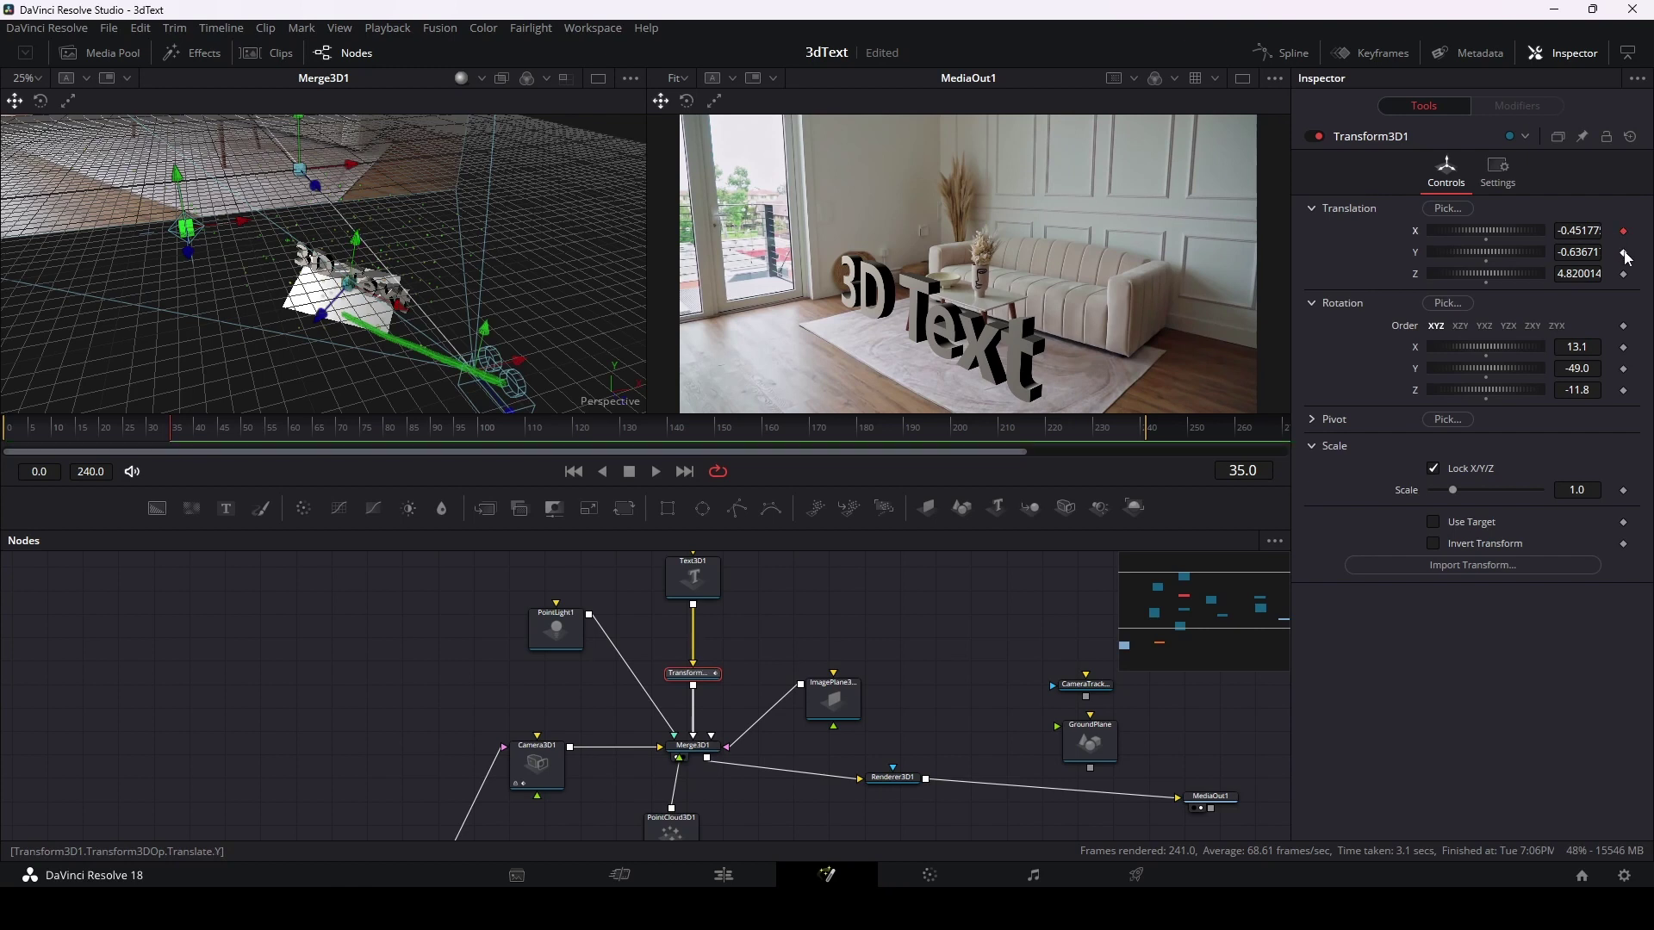
left_click(1624, 253)
left_click(1624, 274)
left_click_drag(247, 356, 287, 298)
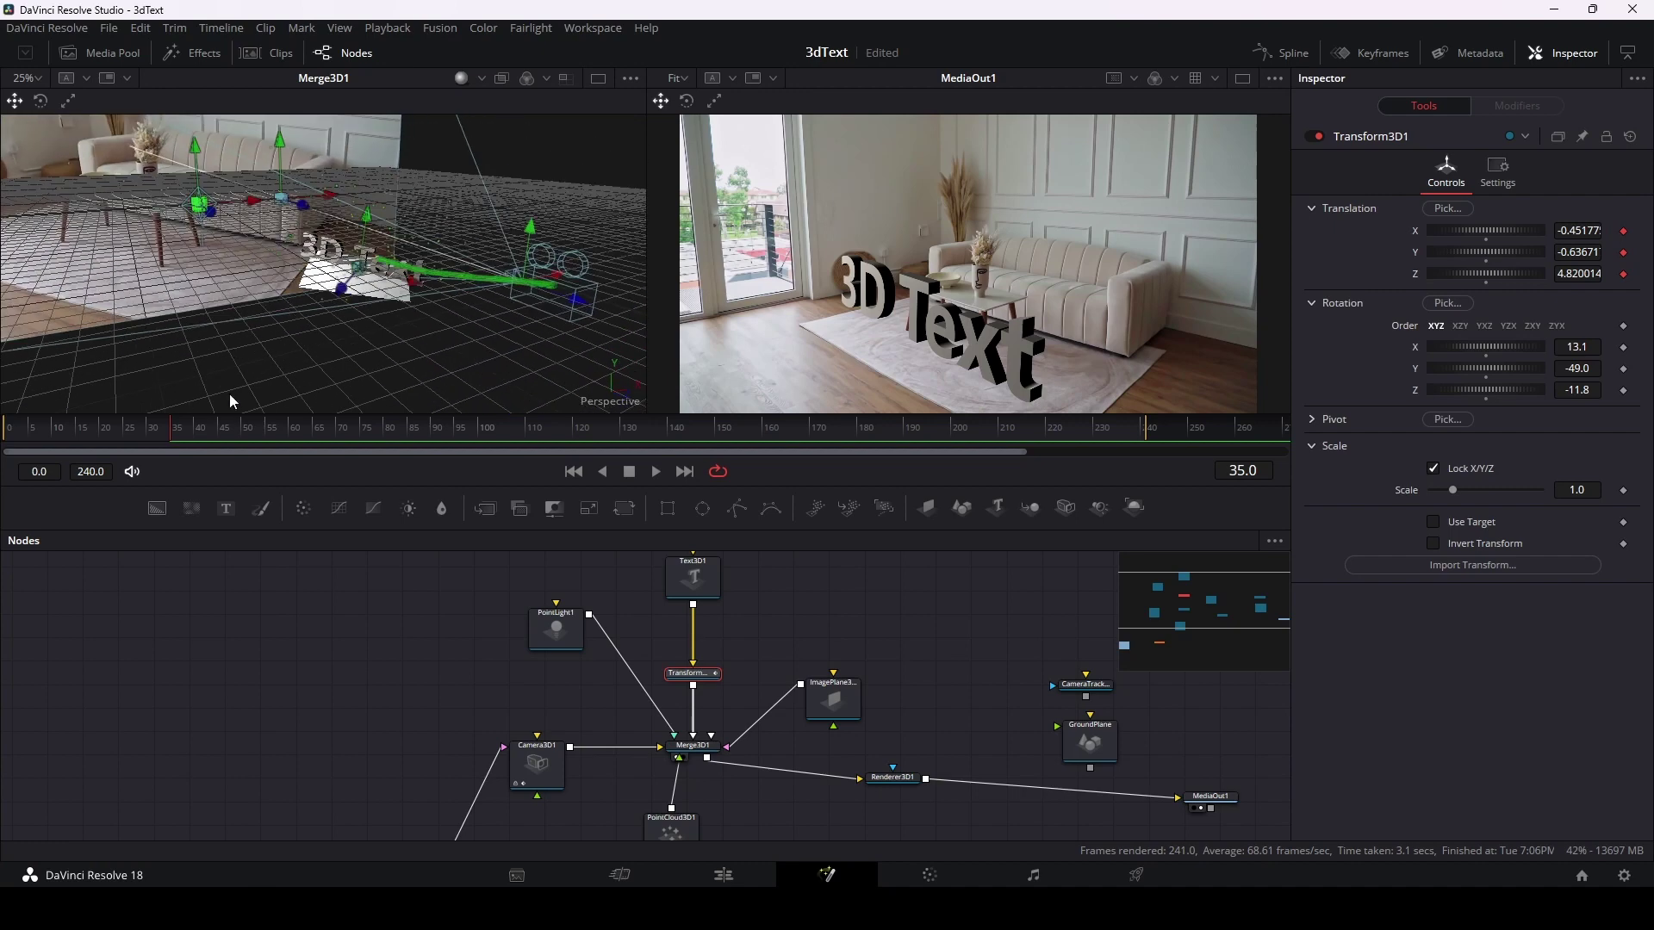
left_click(573, 472)
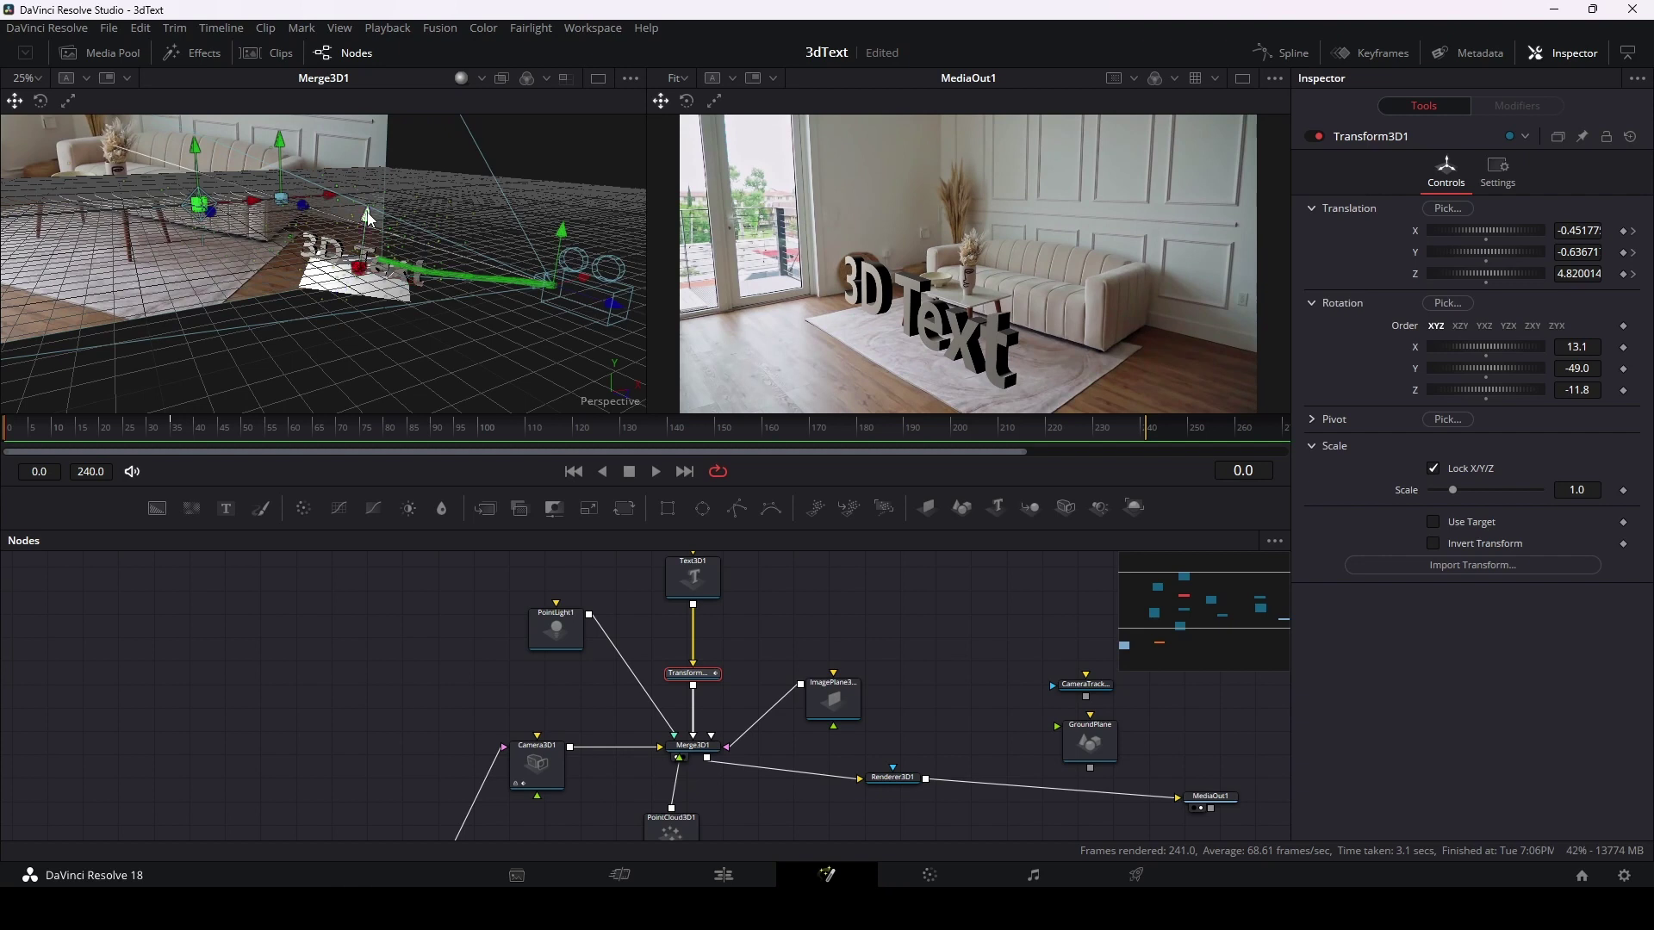
left_click_drag(369, 218, 373, 108)
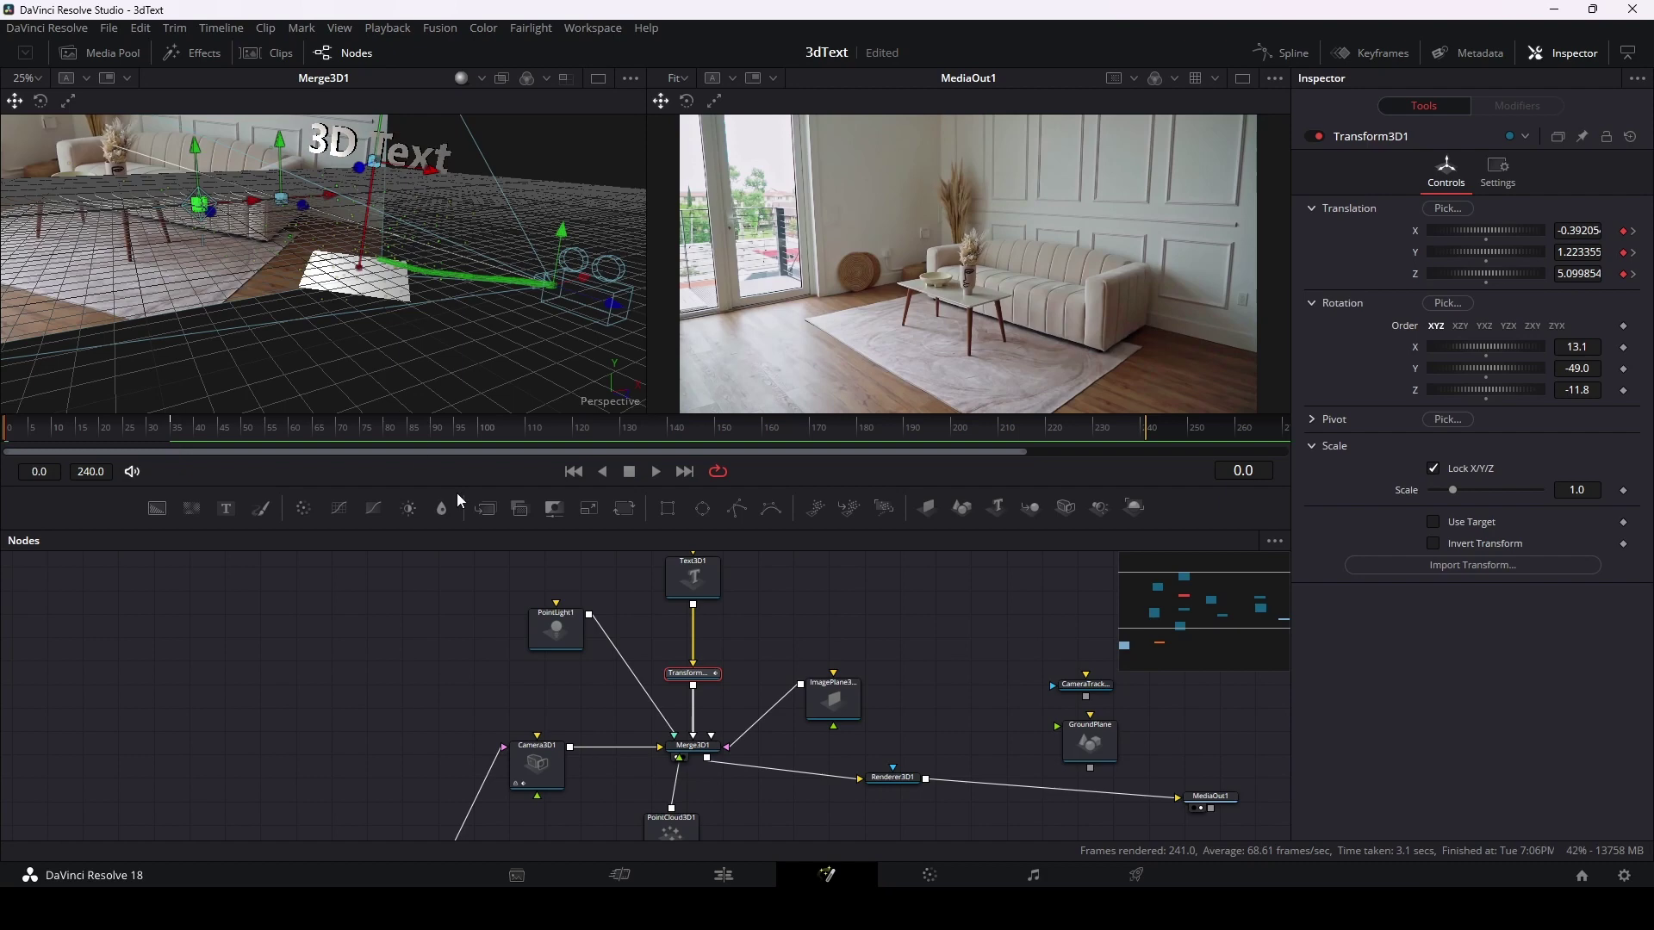
Step: Smooth all Transform3D1 X/Y/Z Offset keyframes in the Spline editor, then go to the Edit page
left_click(1284, 55)
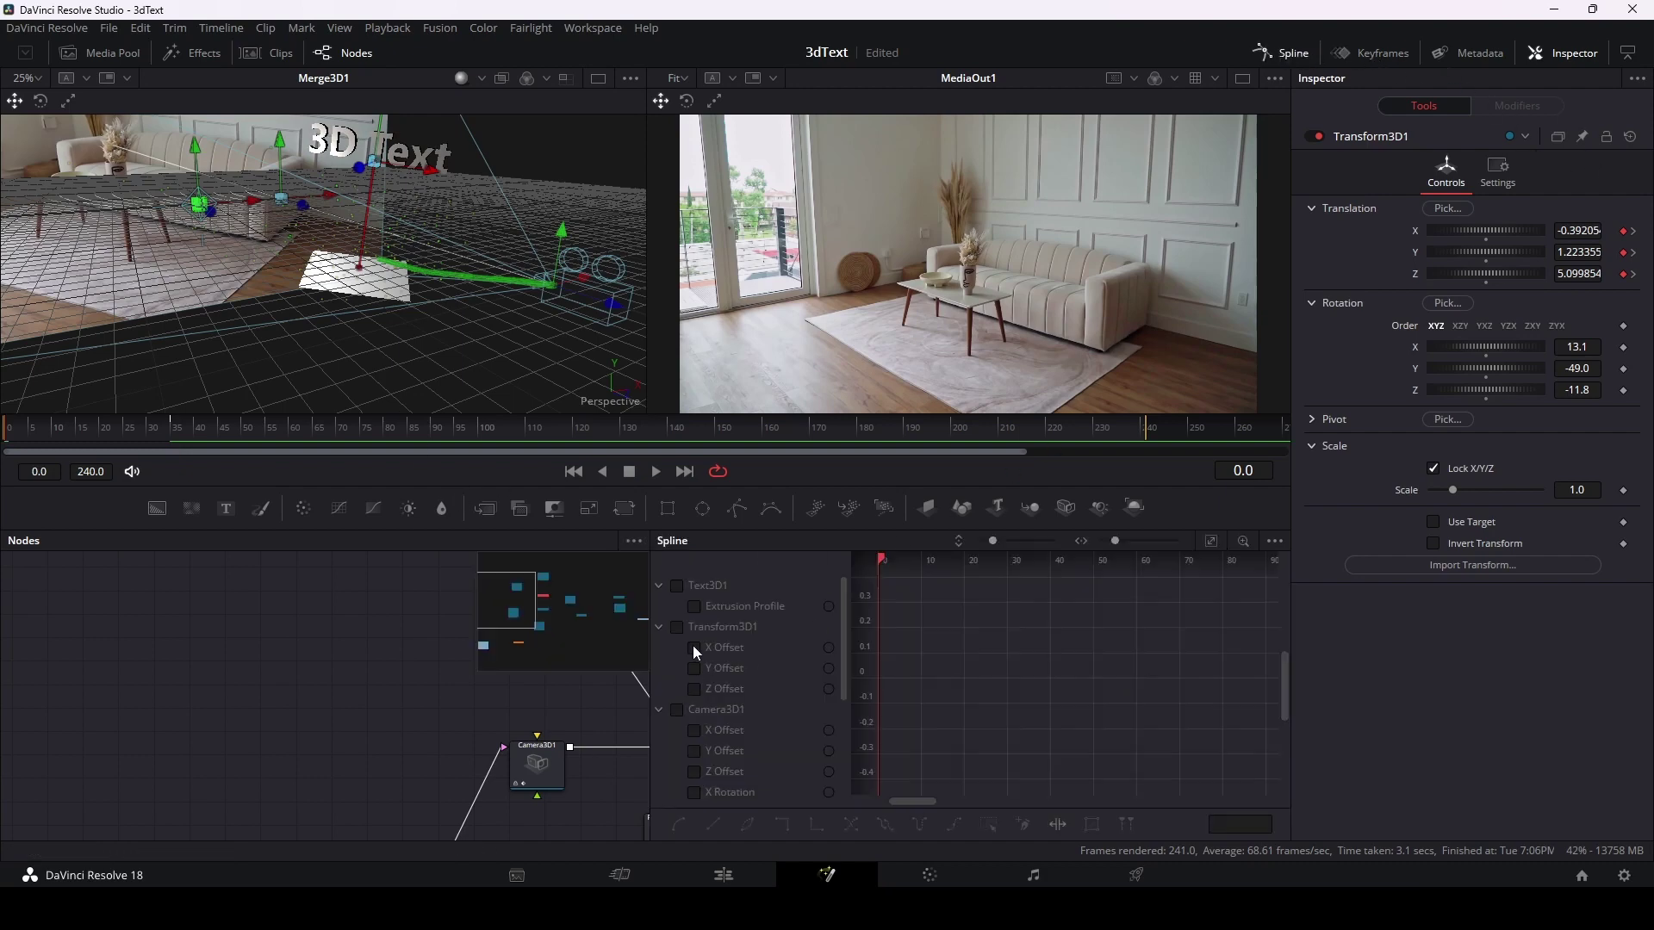
left_click(678, 628)
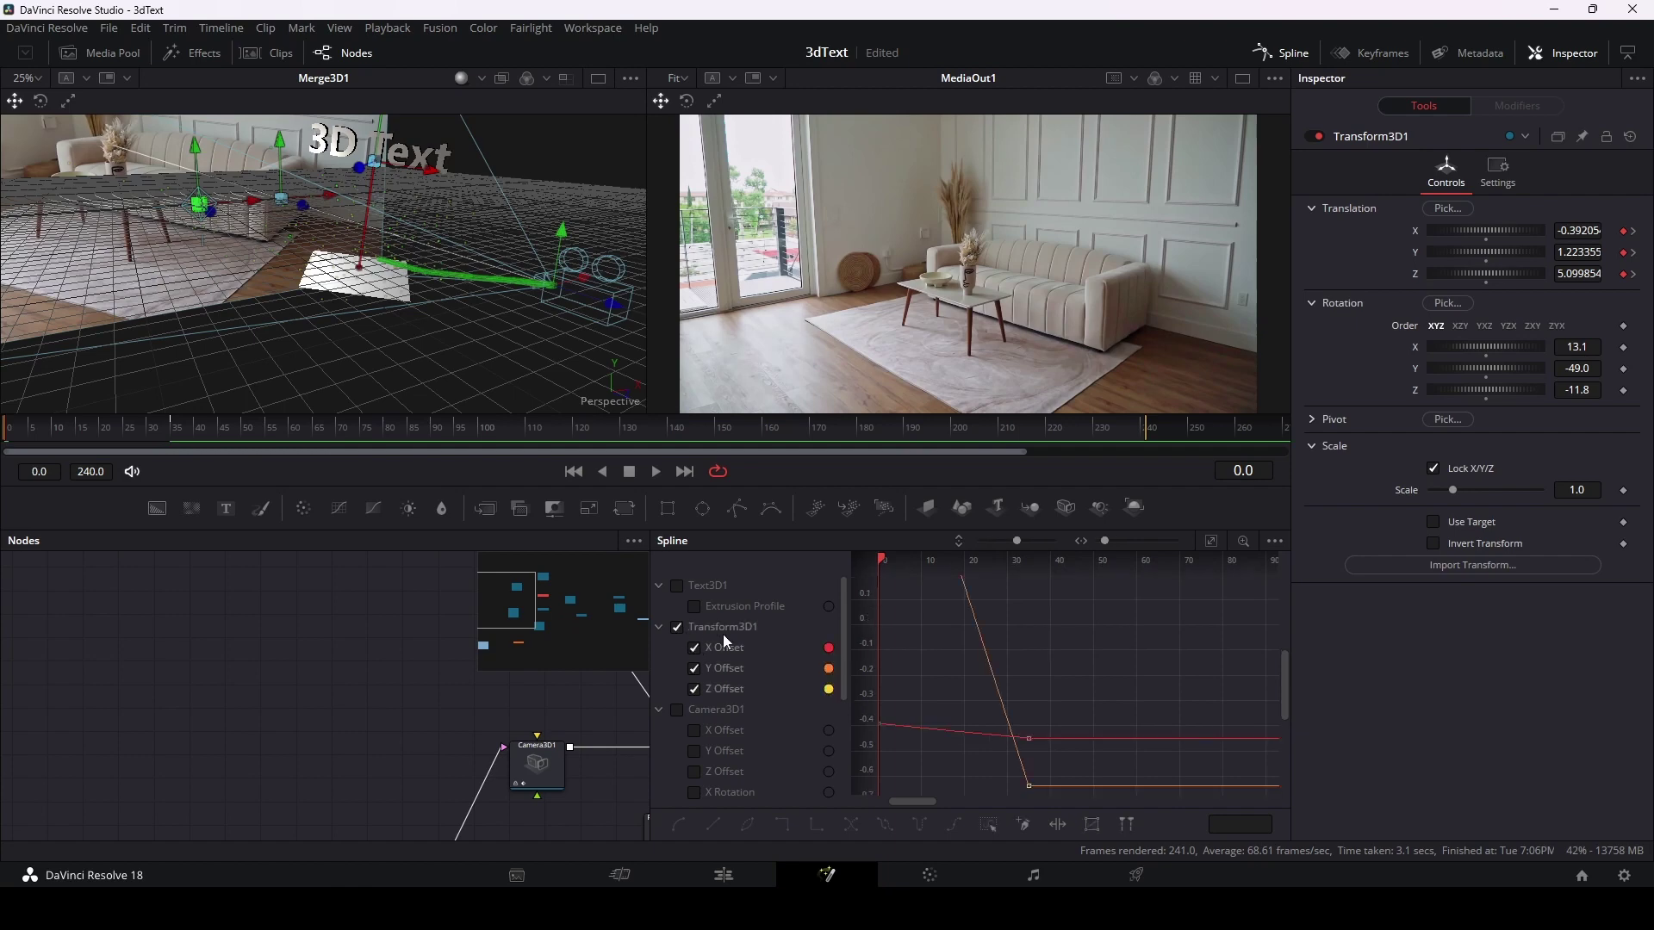
left_click(1214, 542)
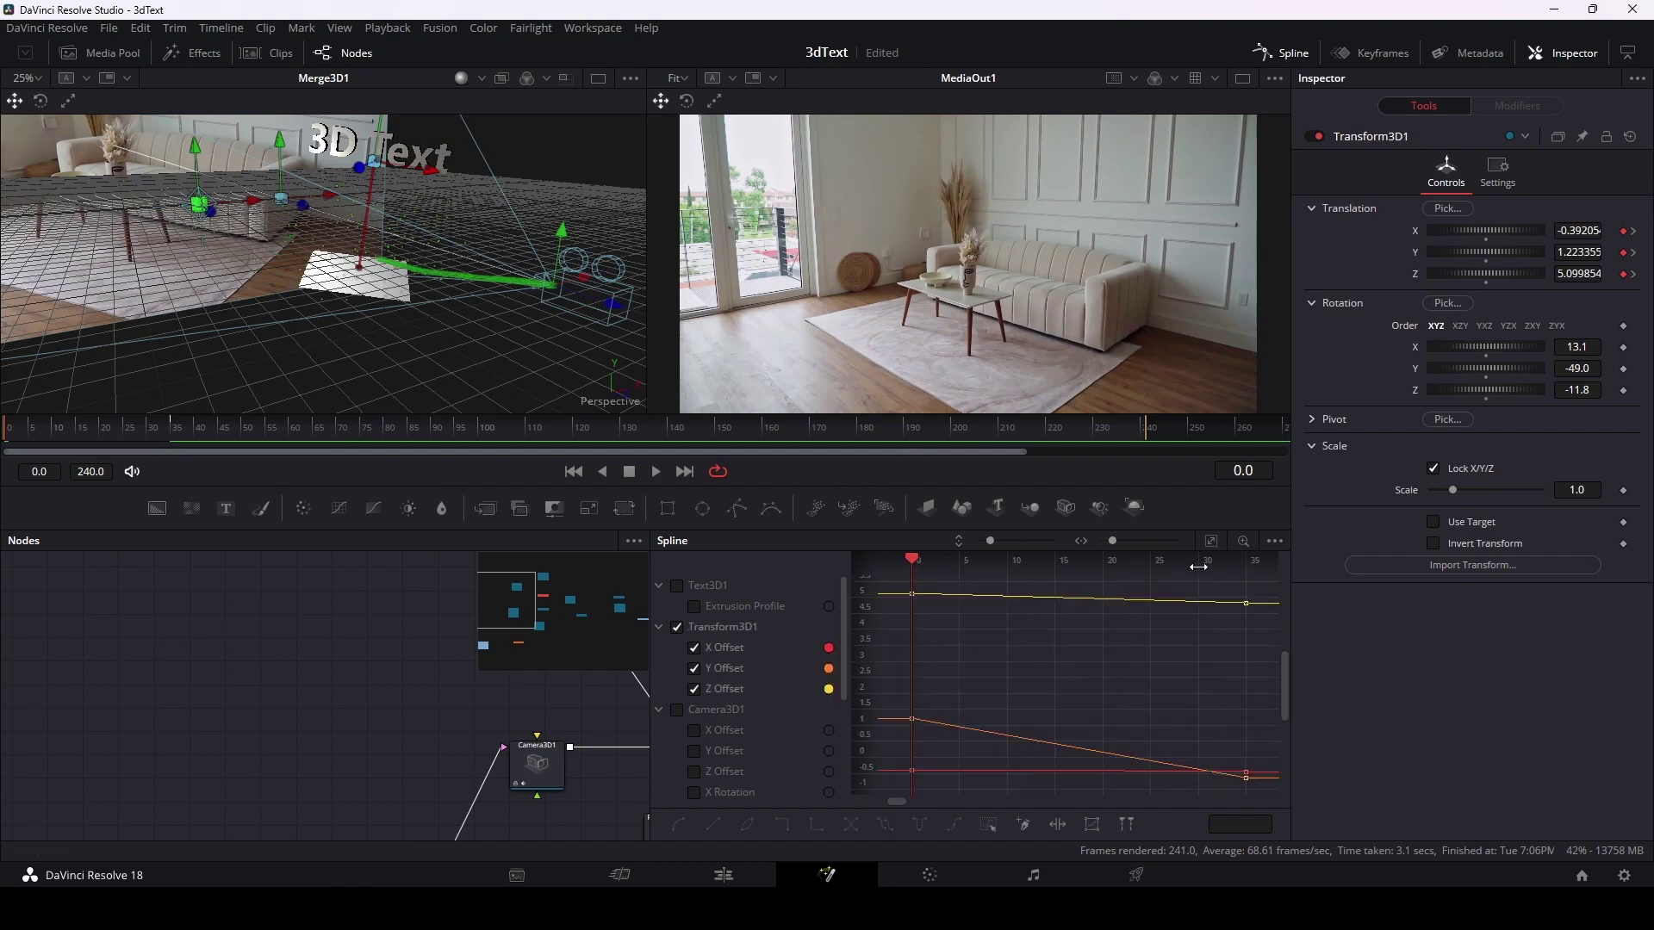
left_click_drag(1112, 656, 1133, 663)
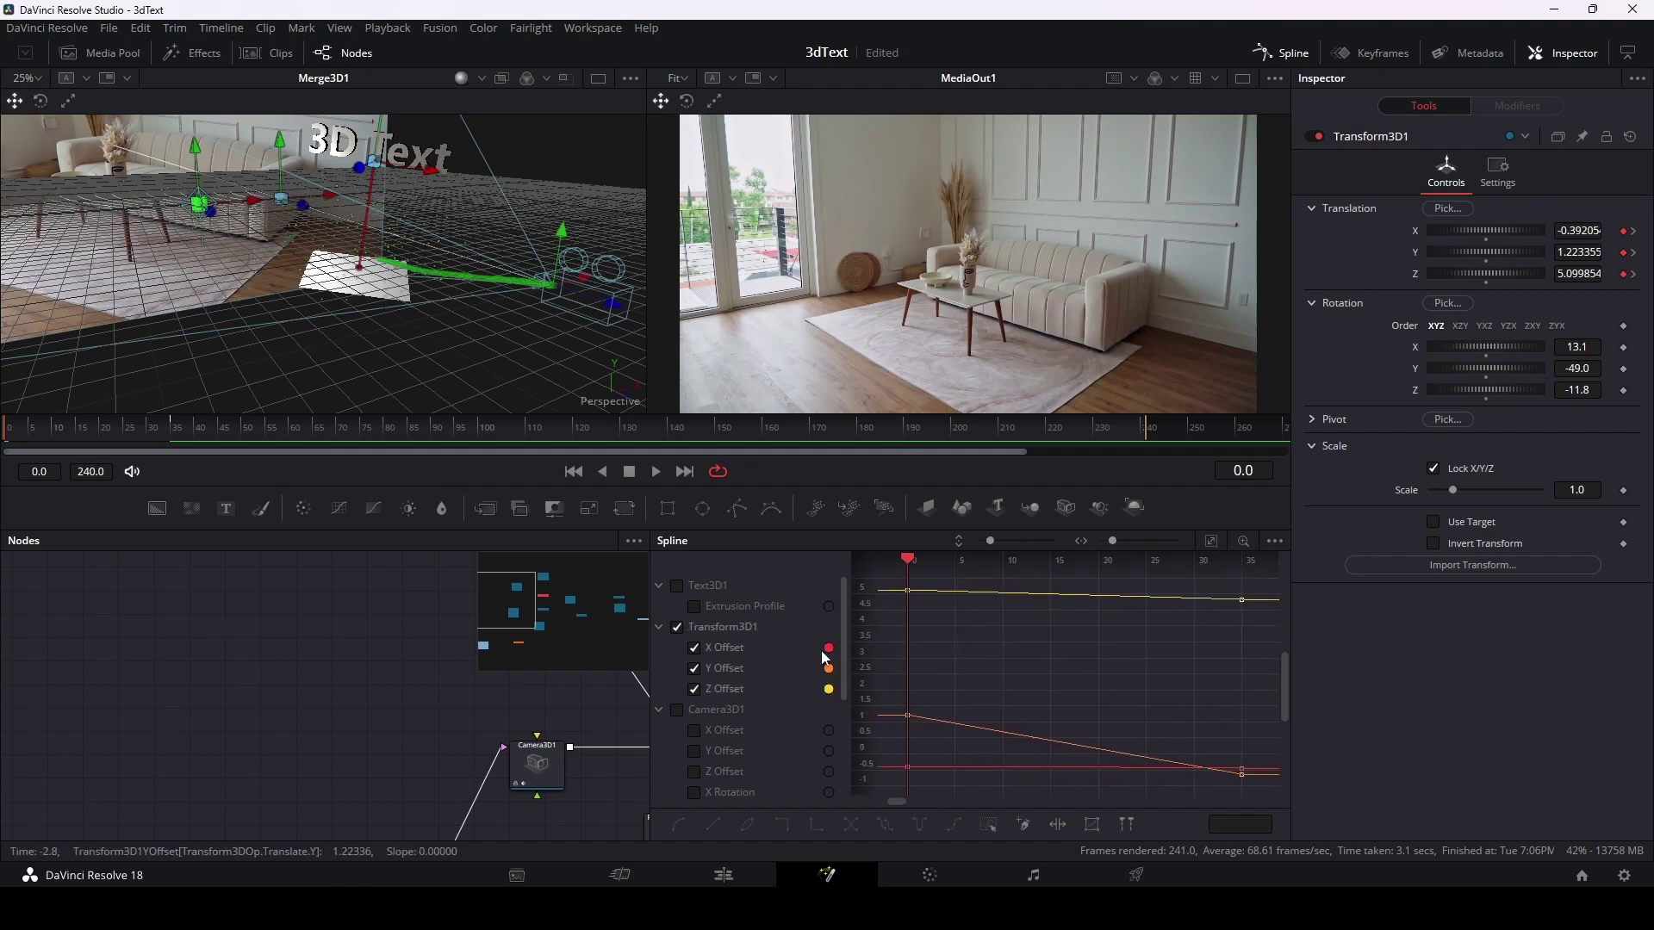
left_click_drag(424, 702, 124, 639)
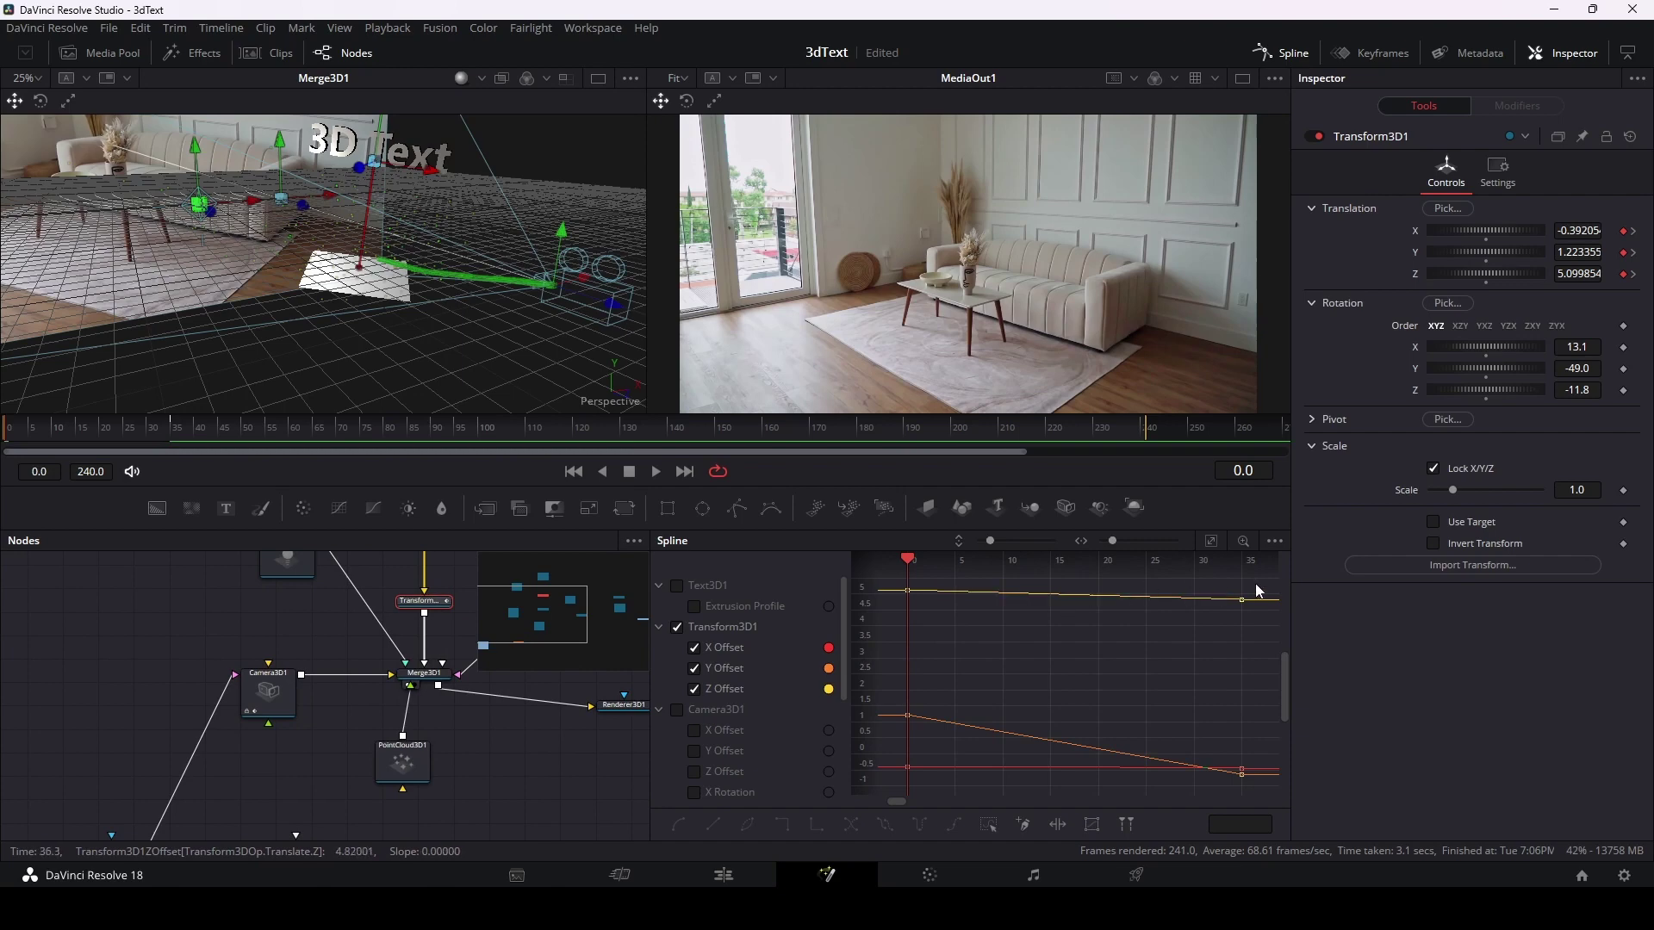
mouse_move(1258, 582)
left_mouse_down()
mouse_move(918, 806)
mouse_move(895, 800)
left_mouse_up()
key("s")
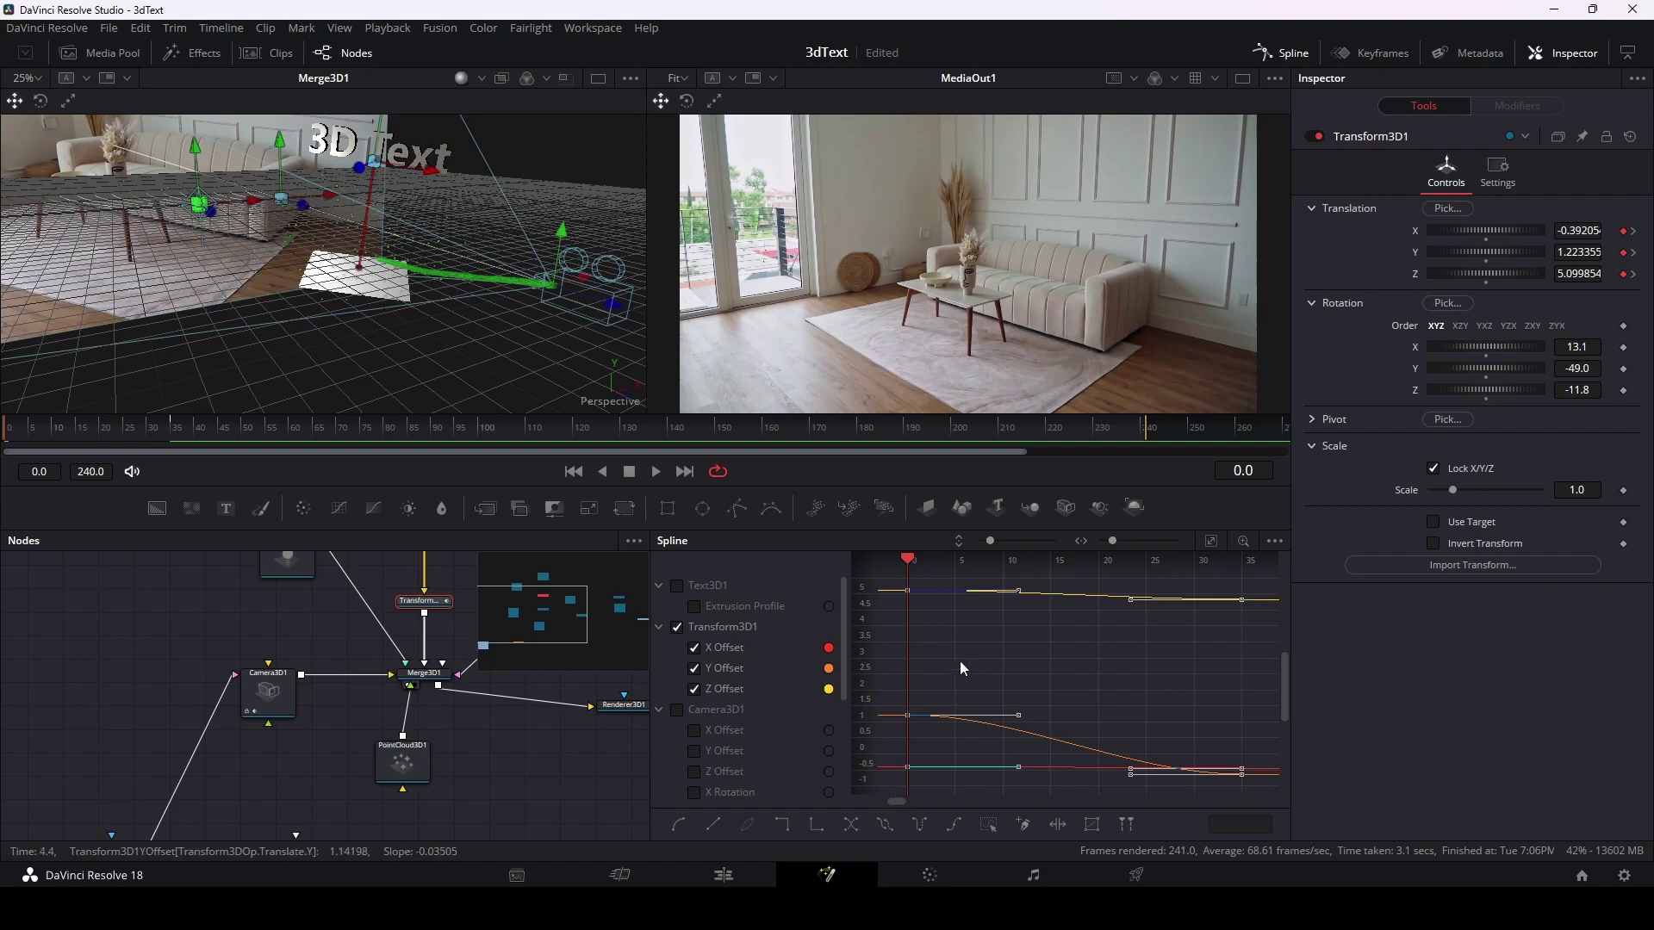
left_click(723, 879)
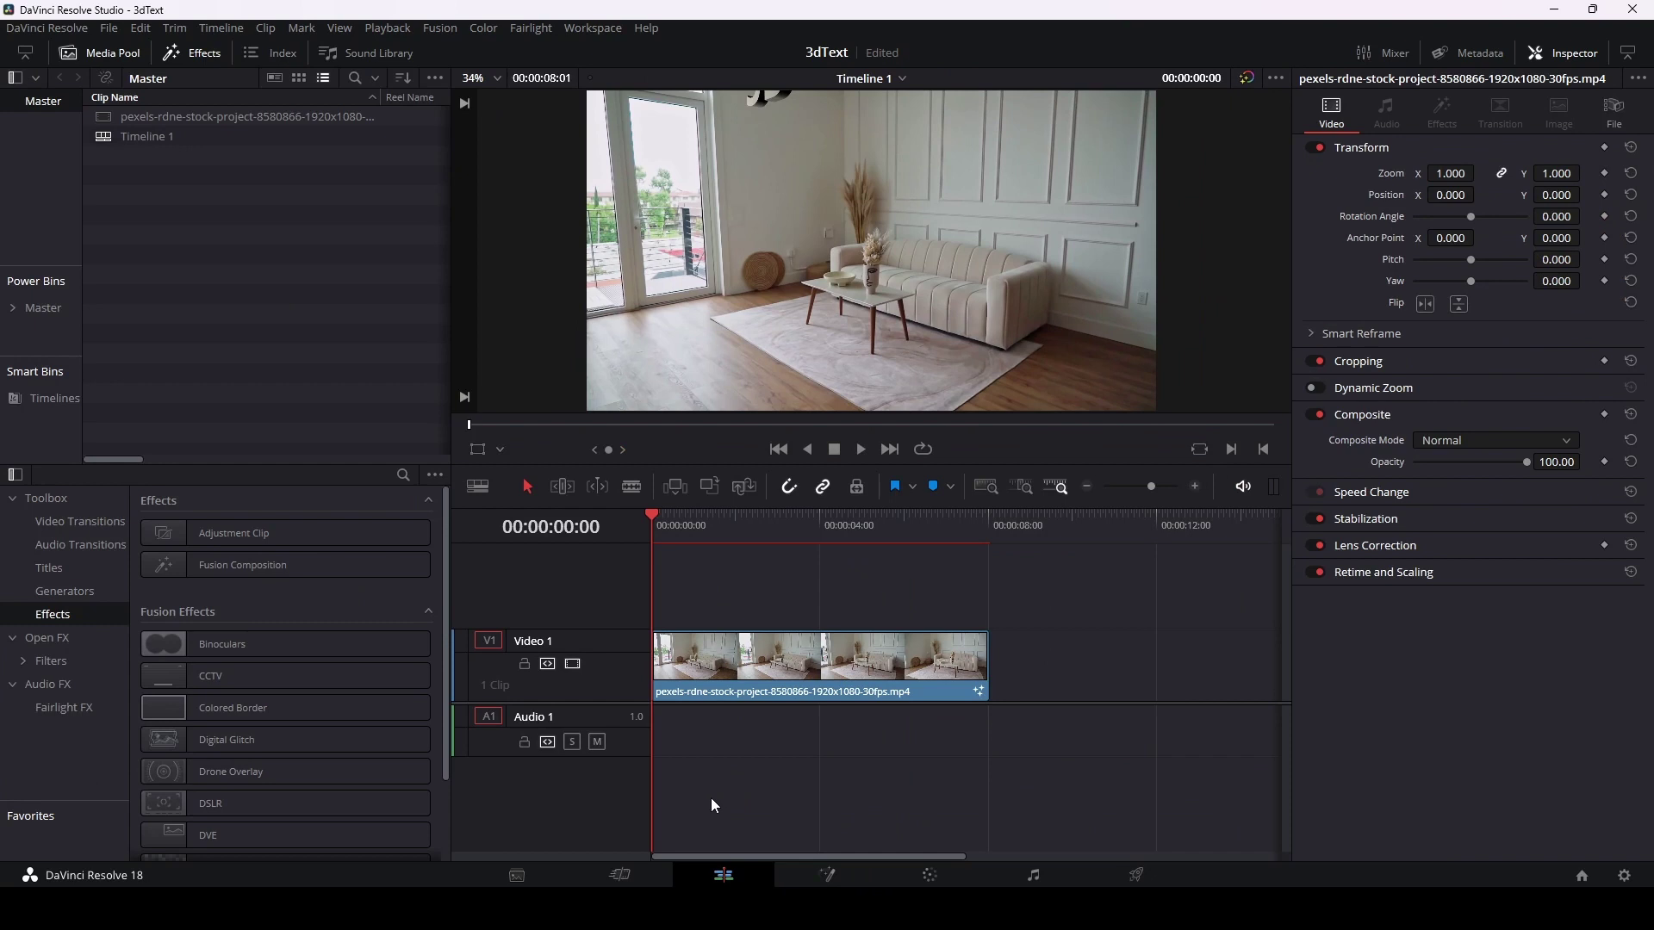
Step: In Fusion, move the text's frame-0 keyframe higher, to Y 1.588563, Z 5.154798
left_click(827, 876)
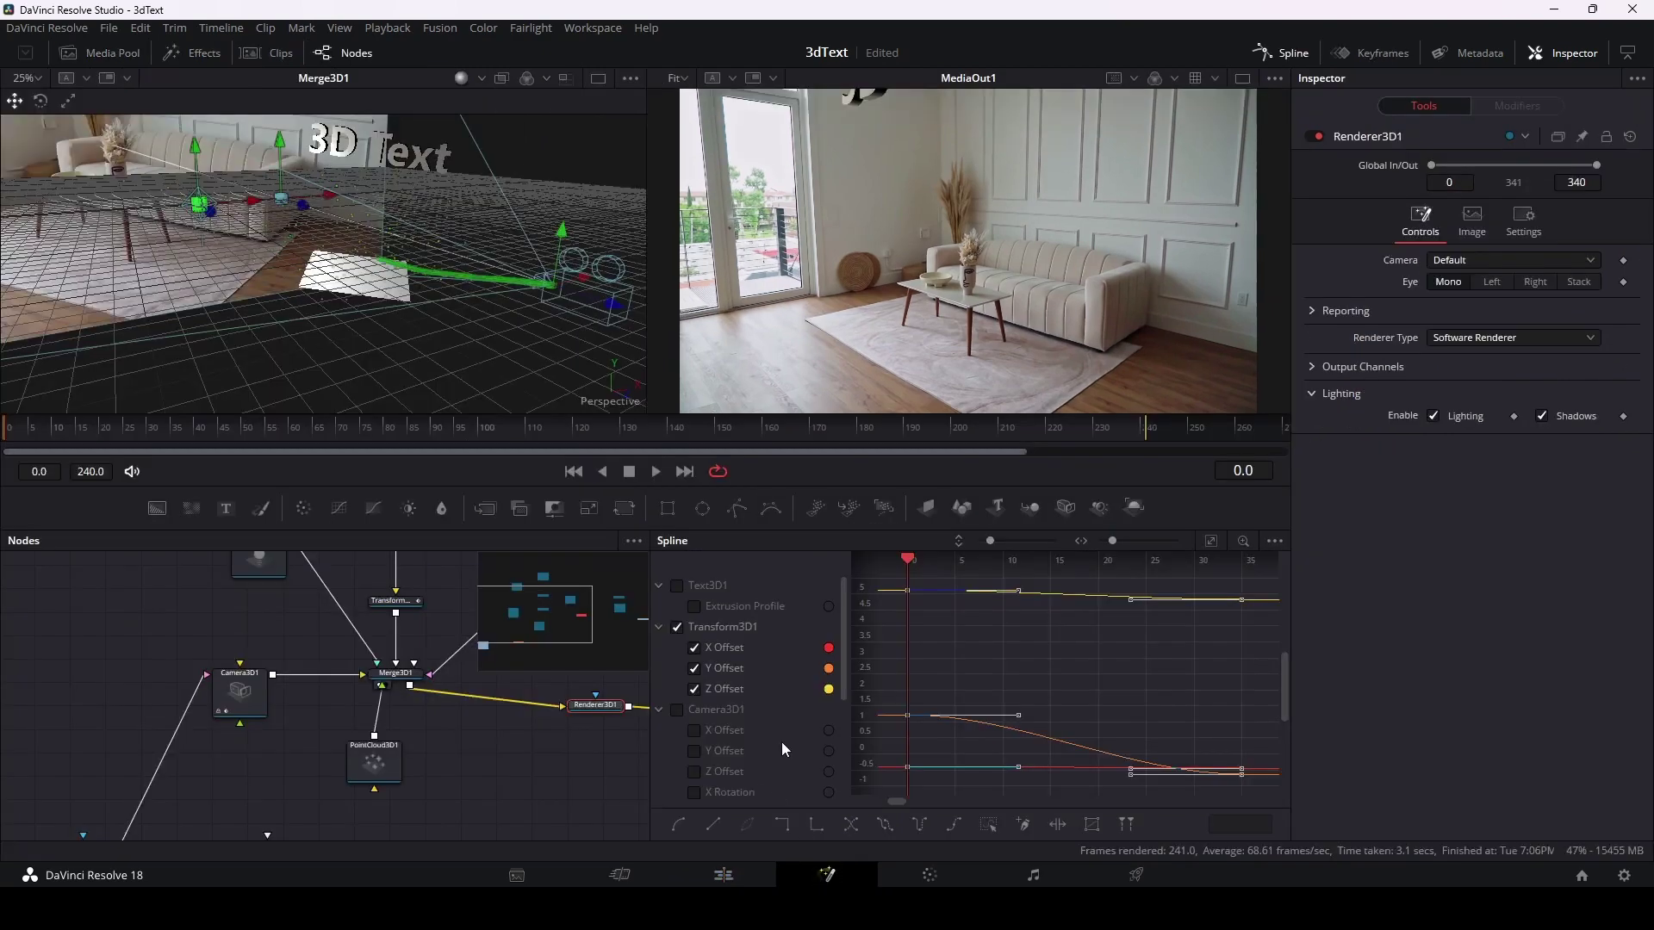
left_click_drag(229, 614, 215, 734)
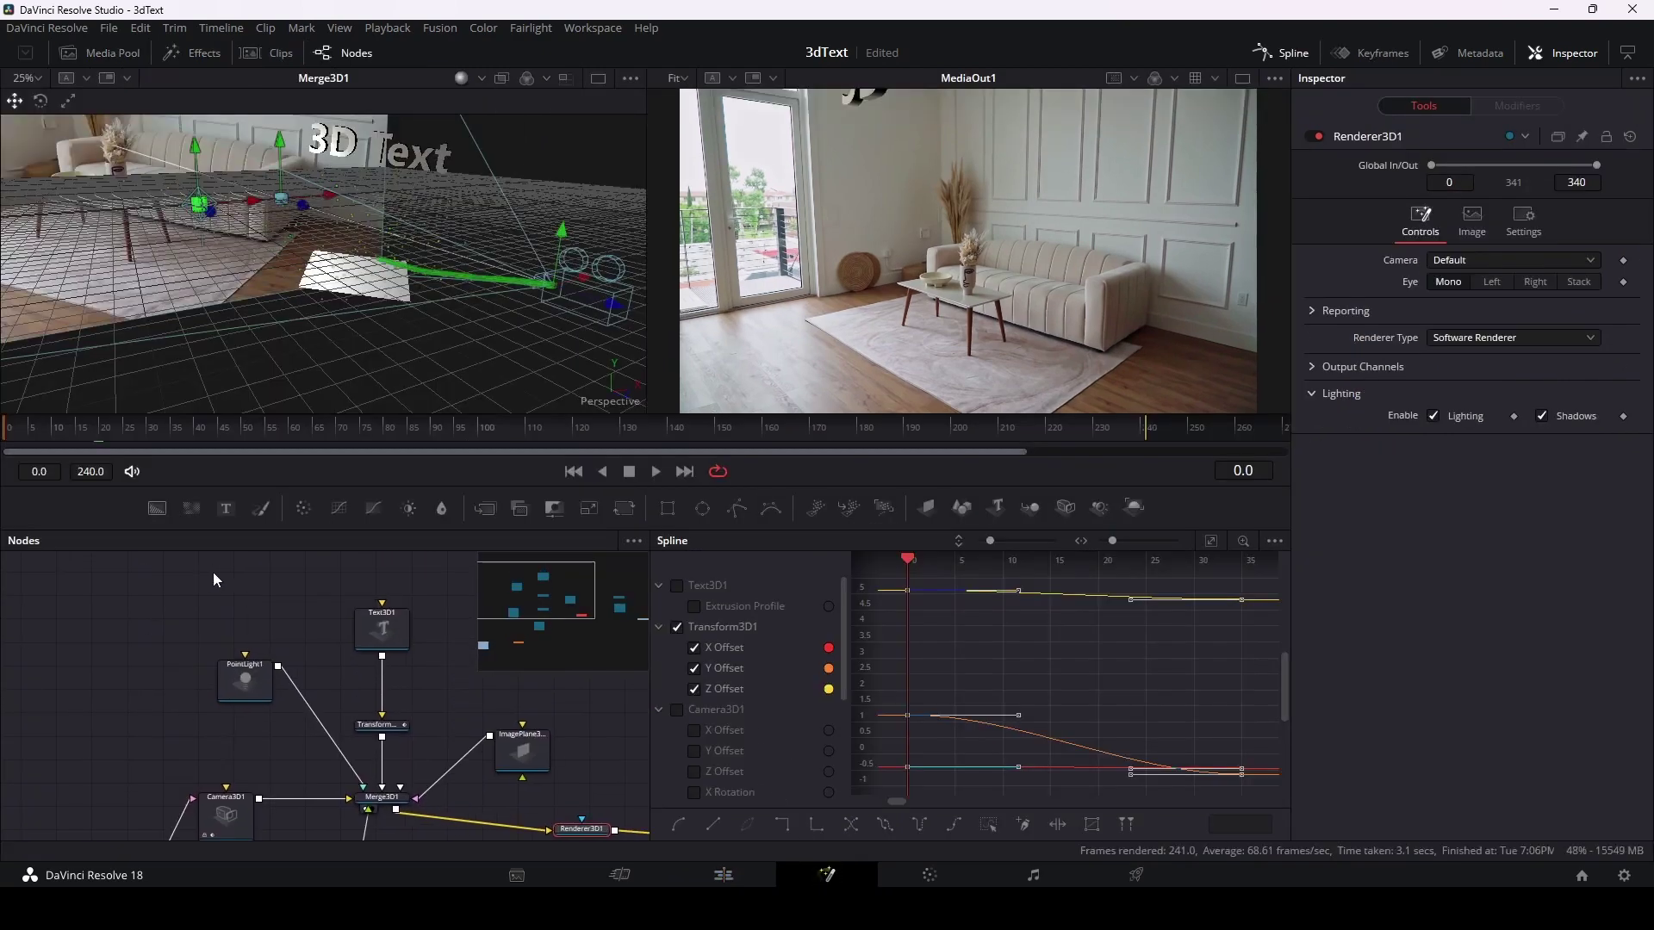
left_click(380, 724)
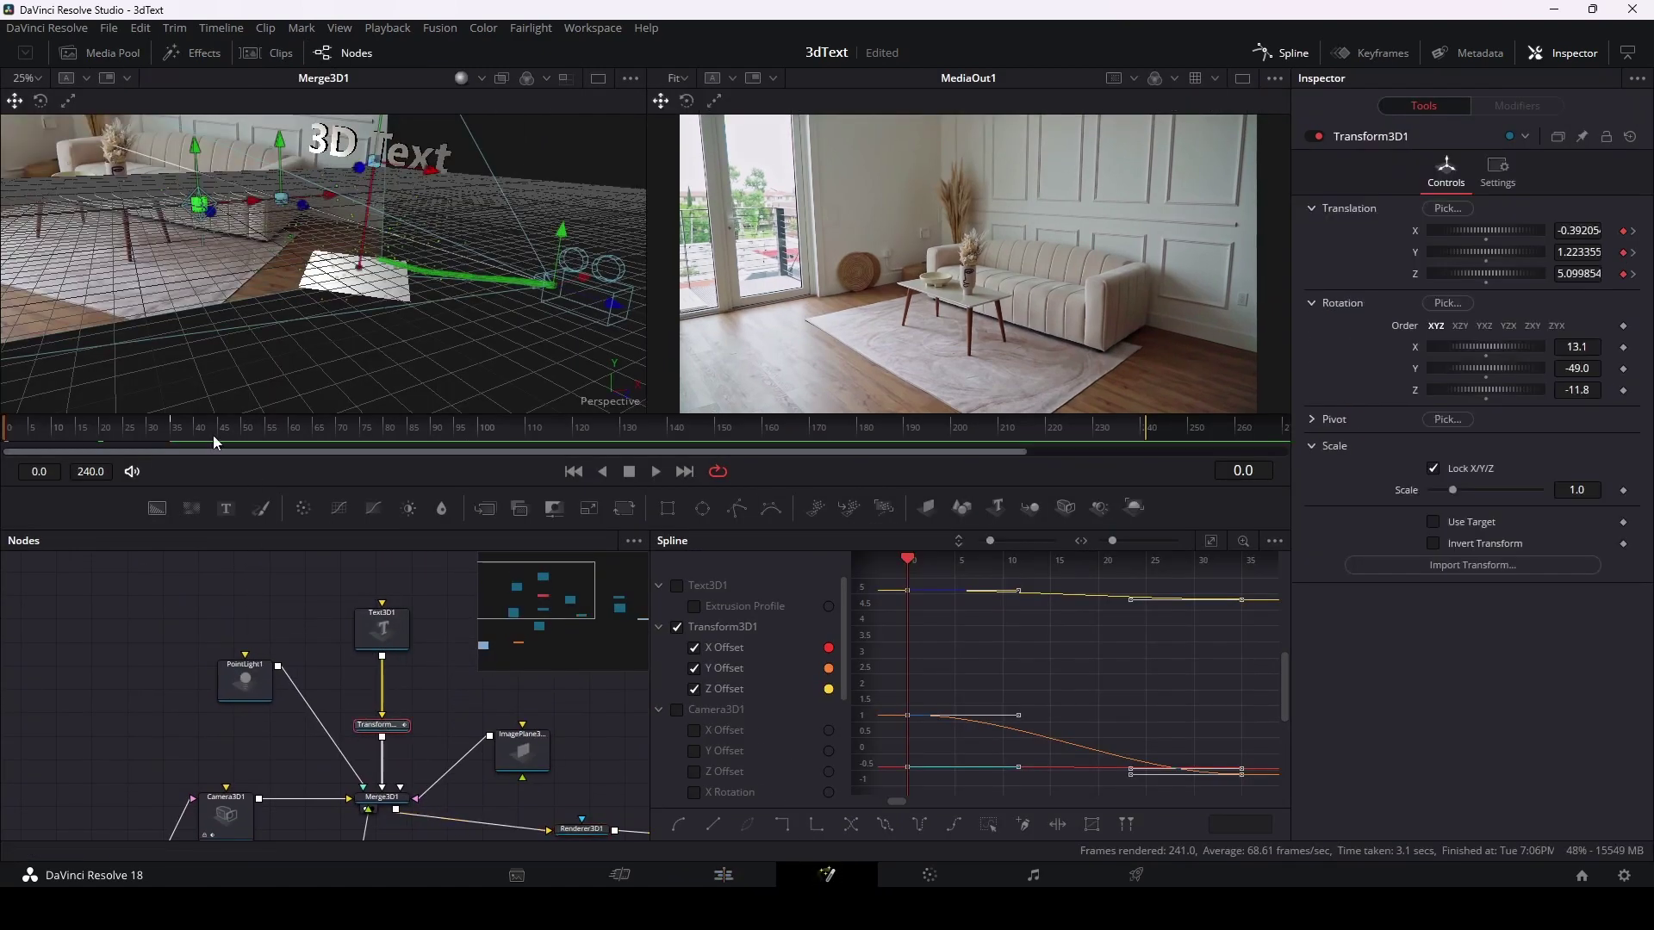
left_click(179, 436)
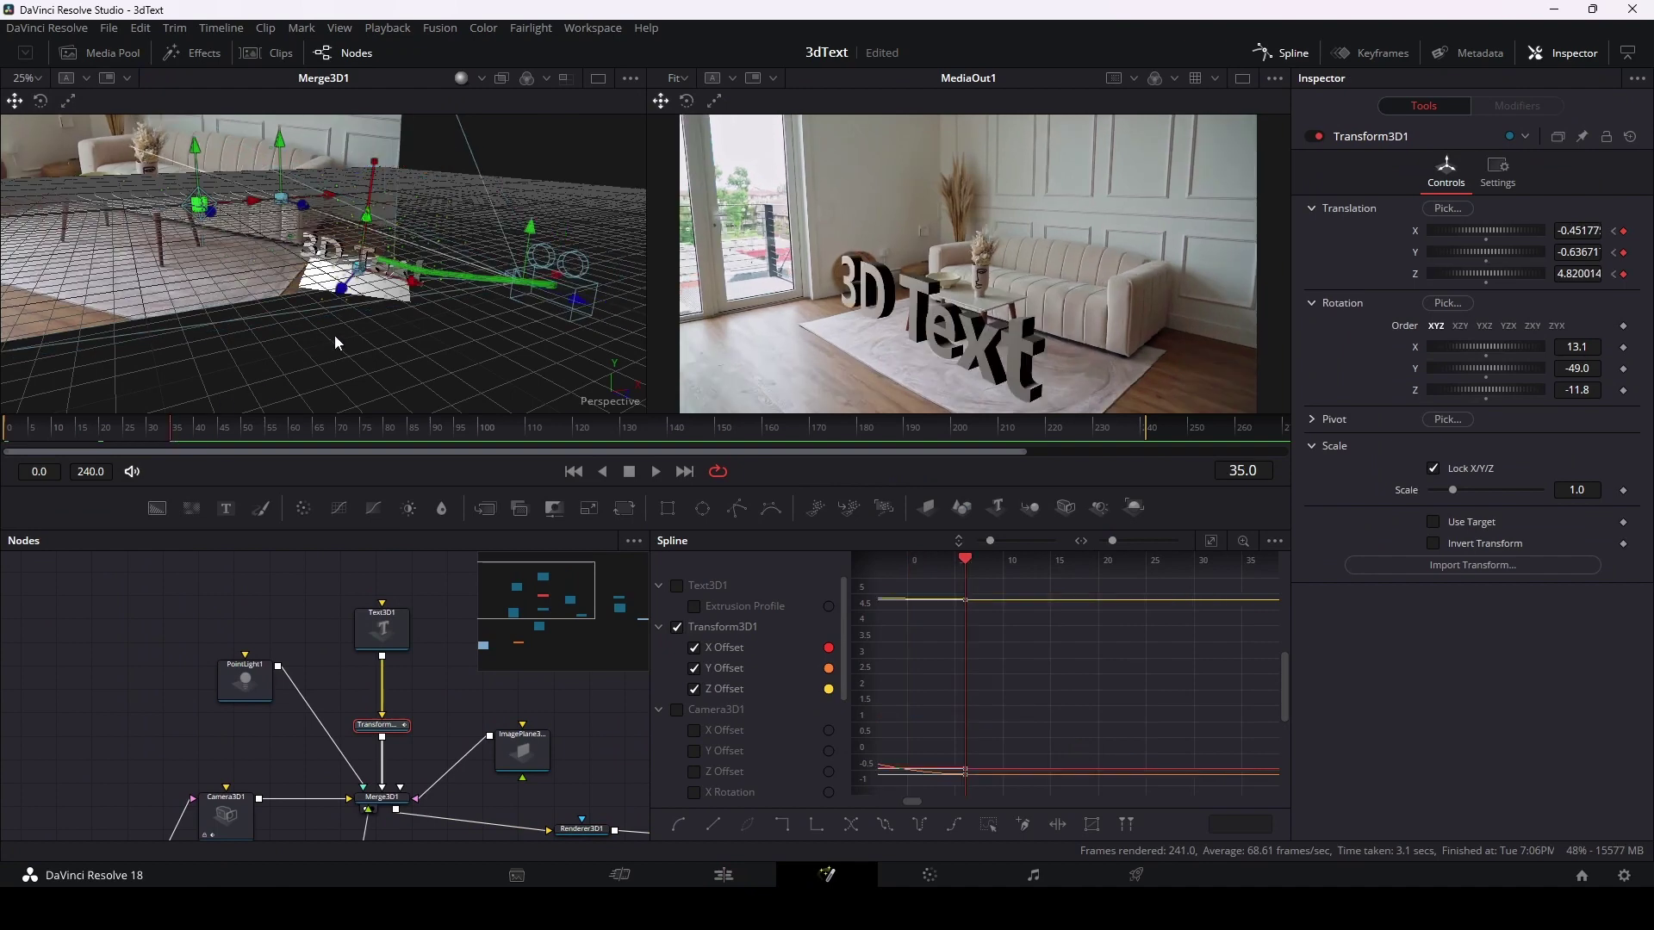
left_click_drag(60, 435, 7, 435)
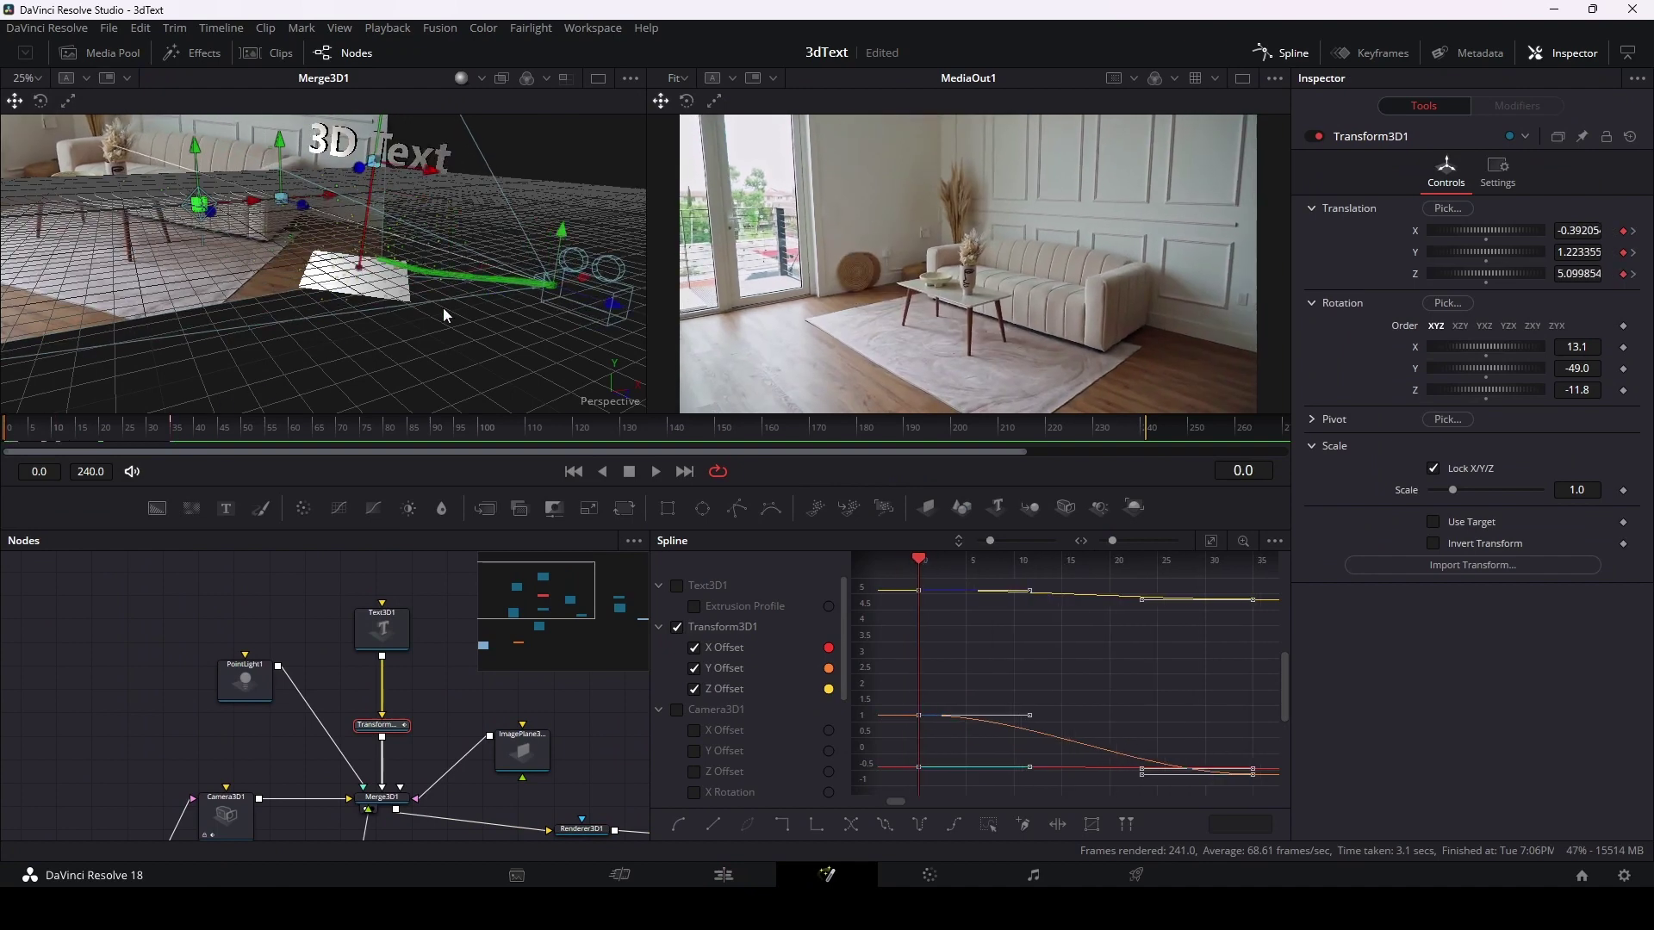
mouse_move(448, 315)
left_mouse_down()
mouse_move(365, 179)
mouse_move(367, 148)
left_mouse_up()
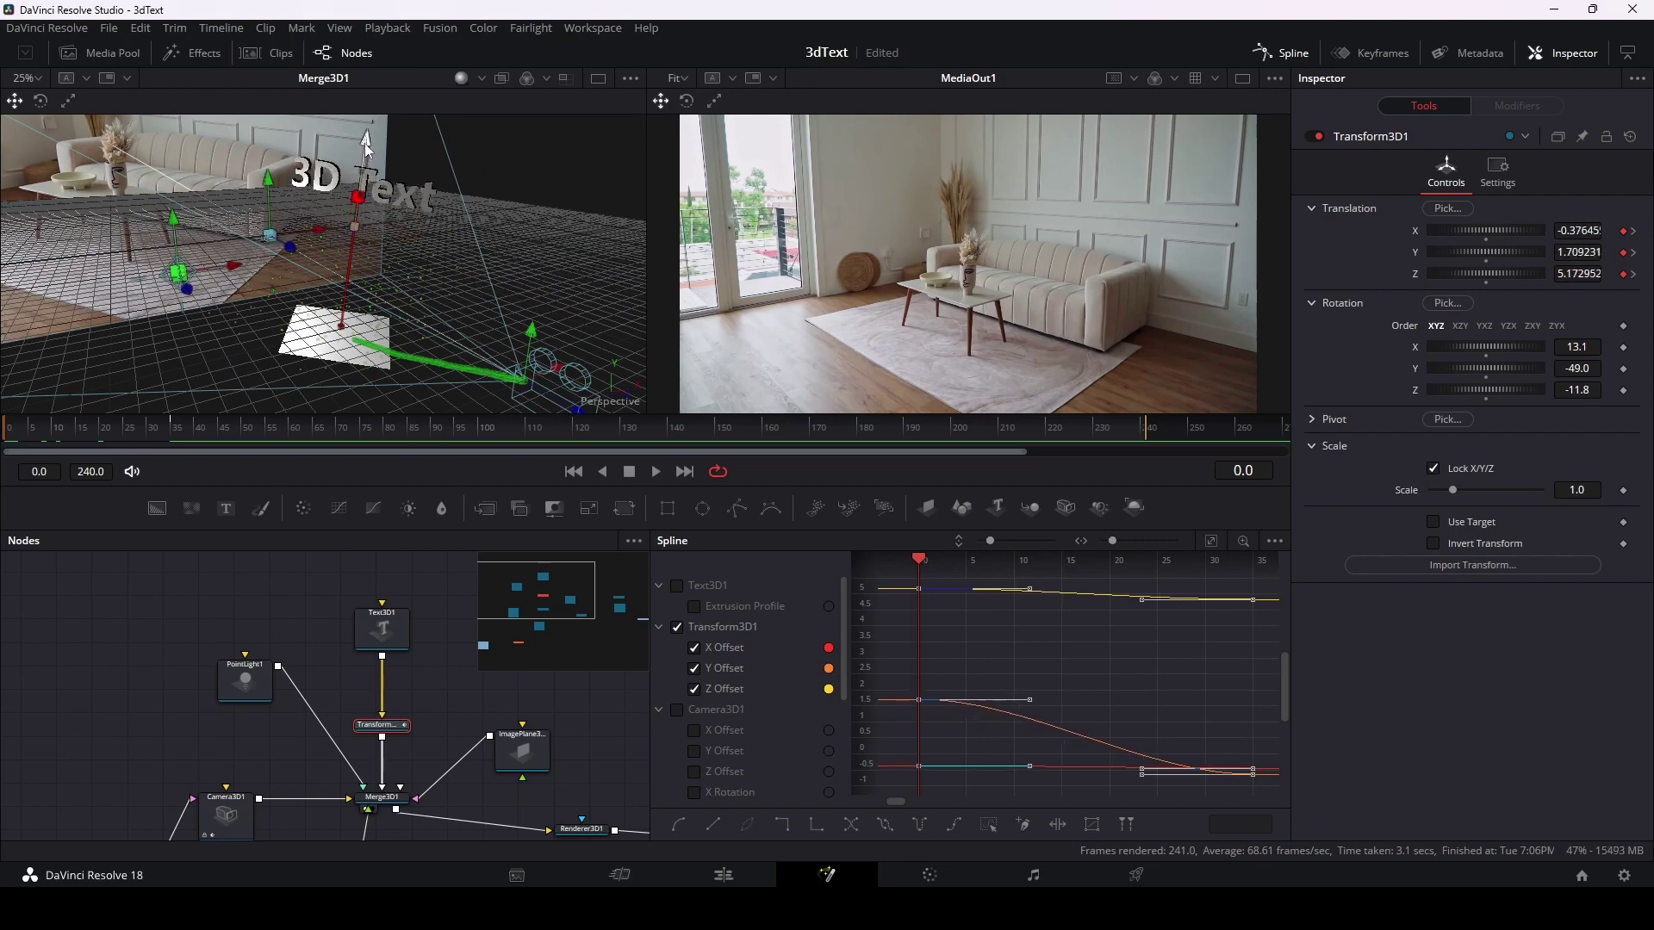
scroll(906, 278, "down", 2)
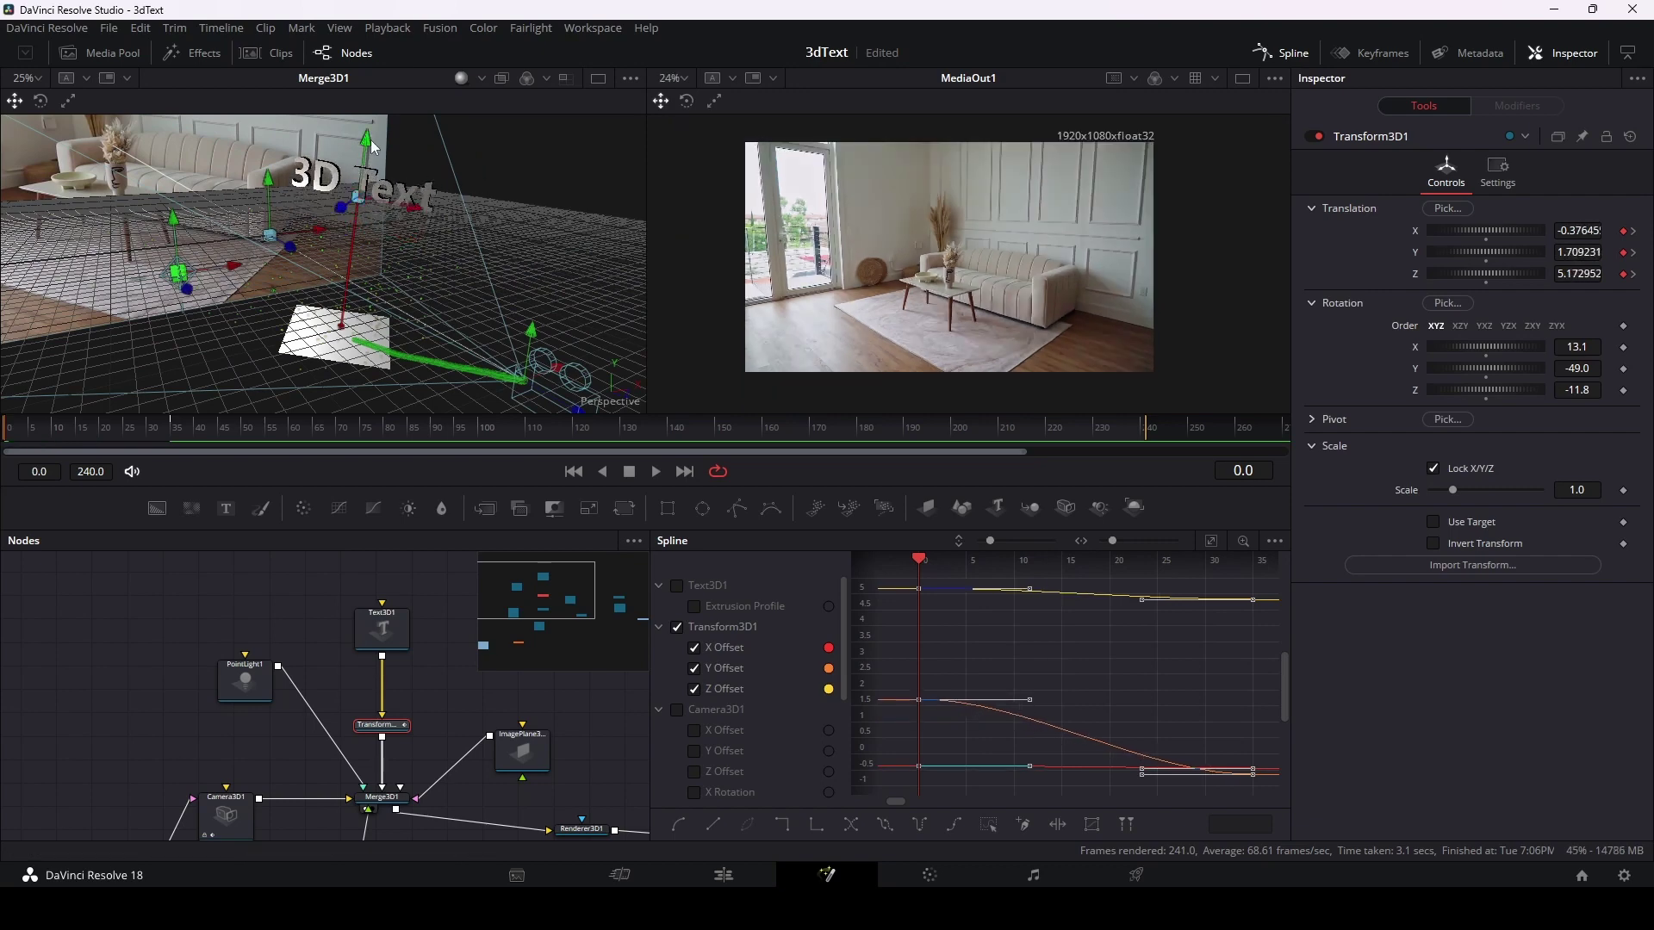
mouse_move(368, 146)
left_mouse_down()
mouse_move(362, 172)
mouse_move(364, 145)
left_mouse_up()
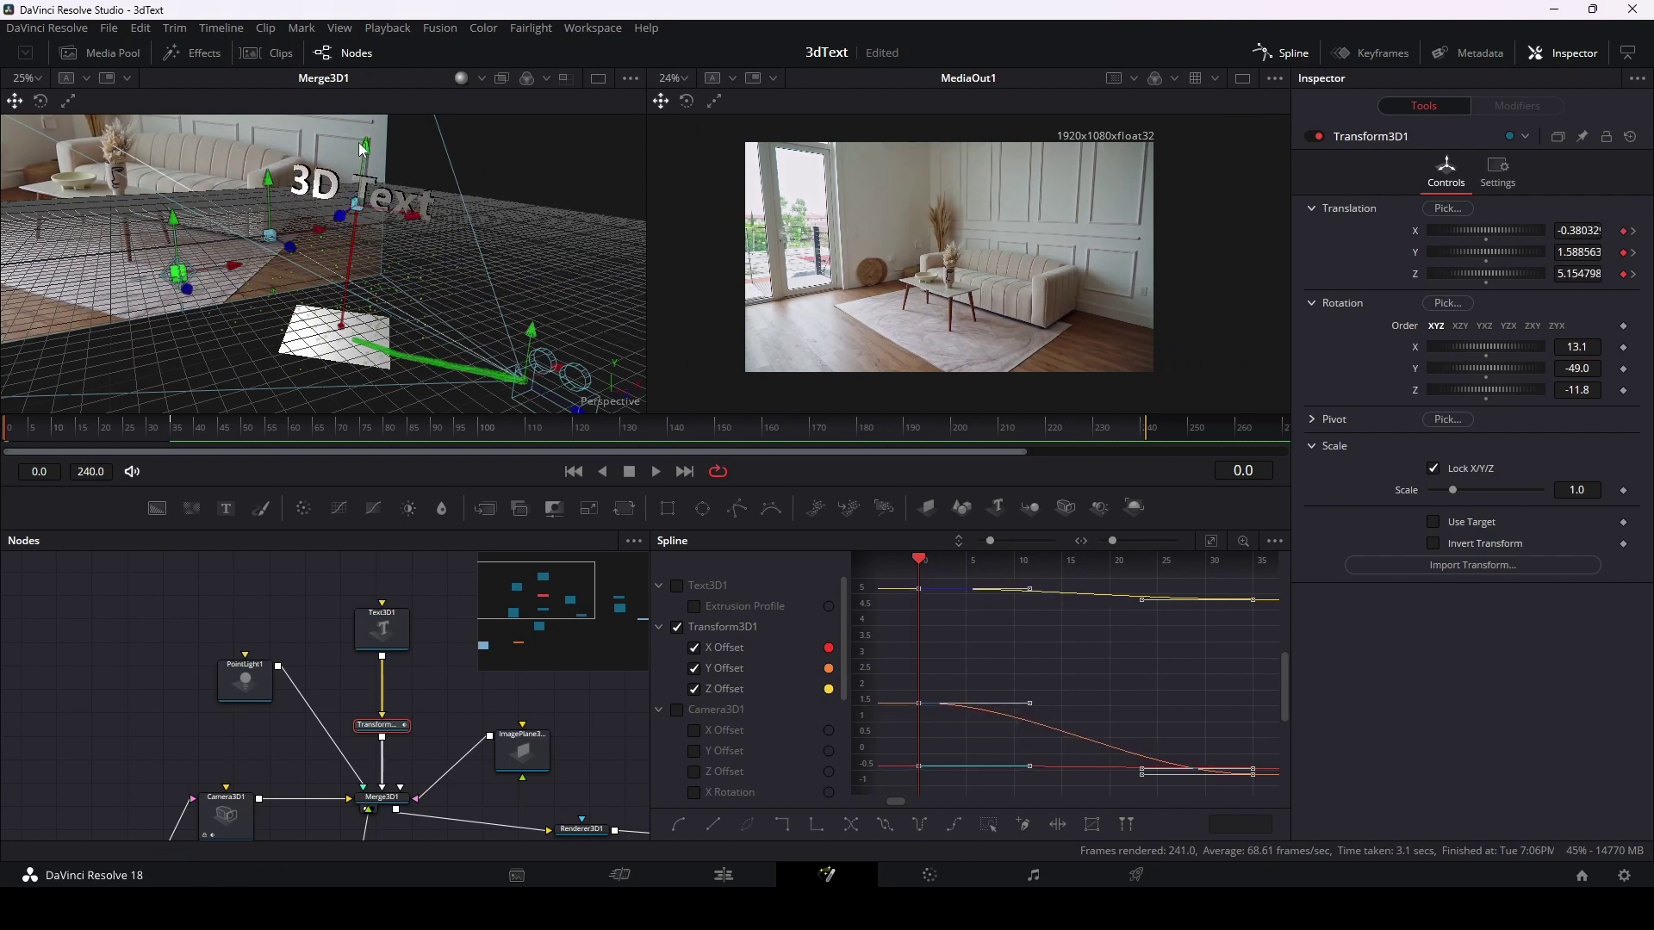
Step: Switch to the Edit page to review the room clip with the composited 3D text
left_click(733, 878)
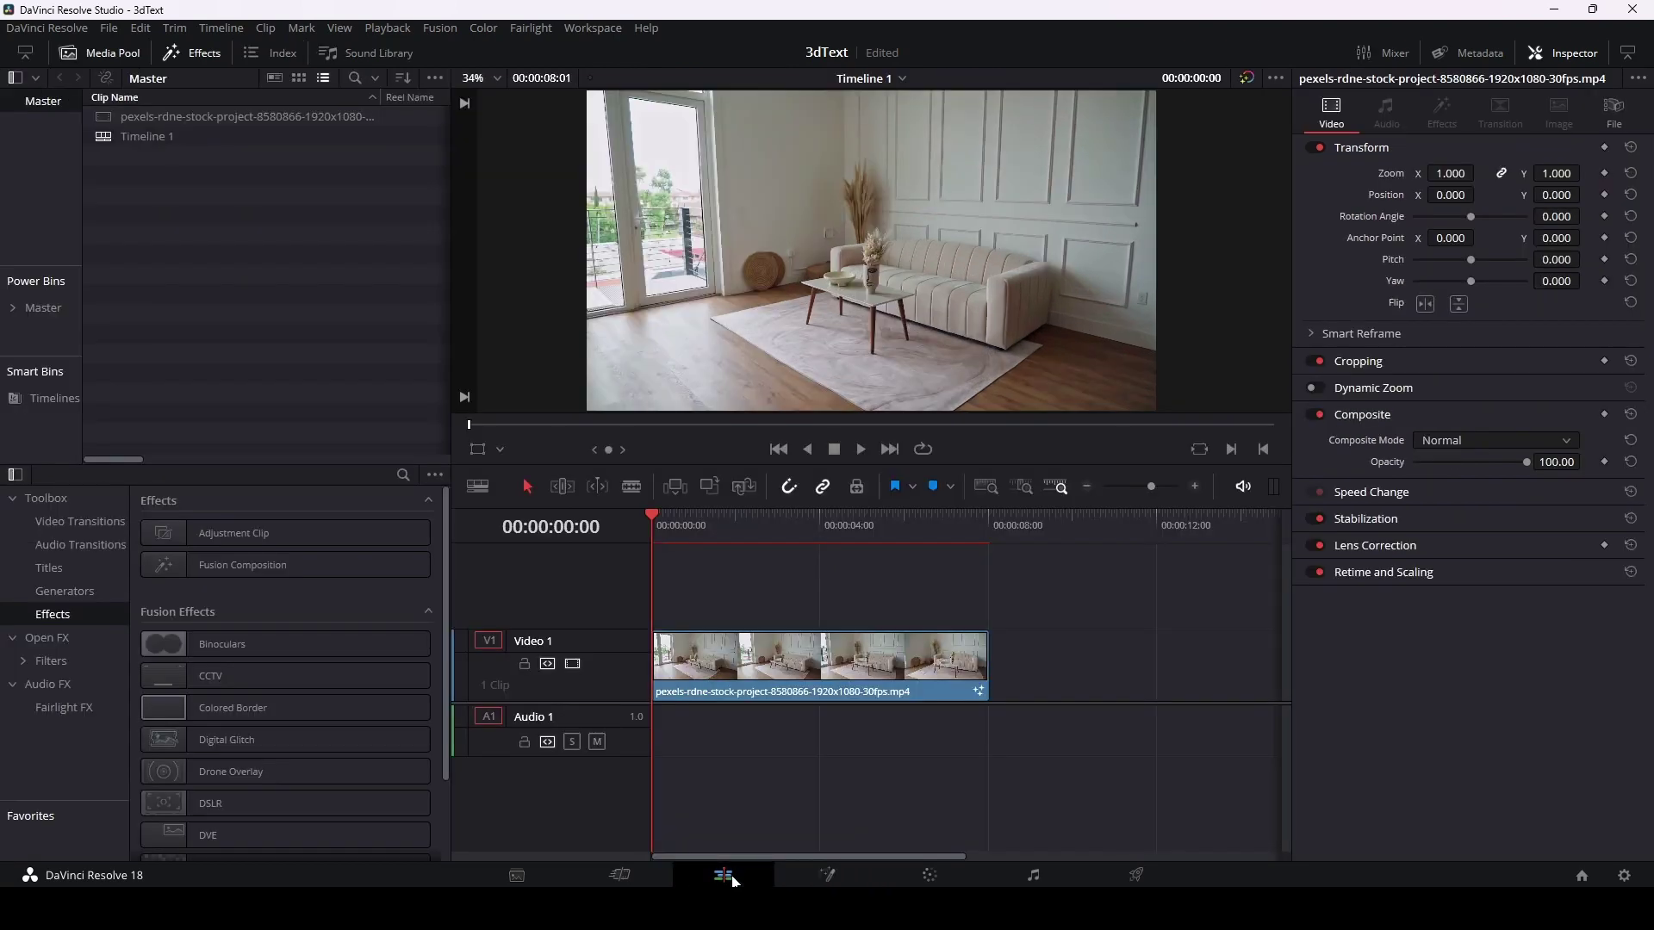